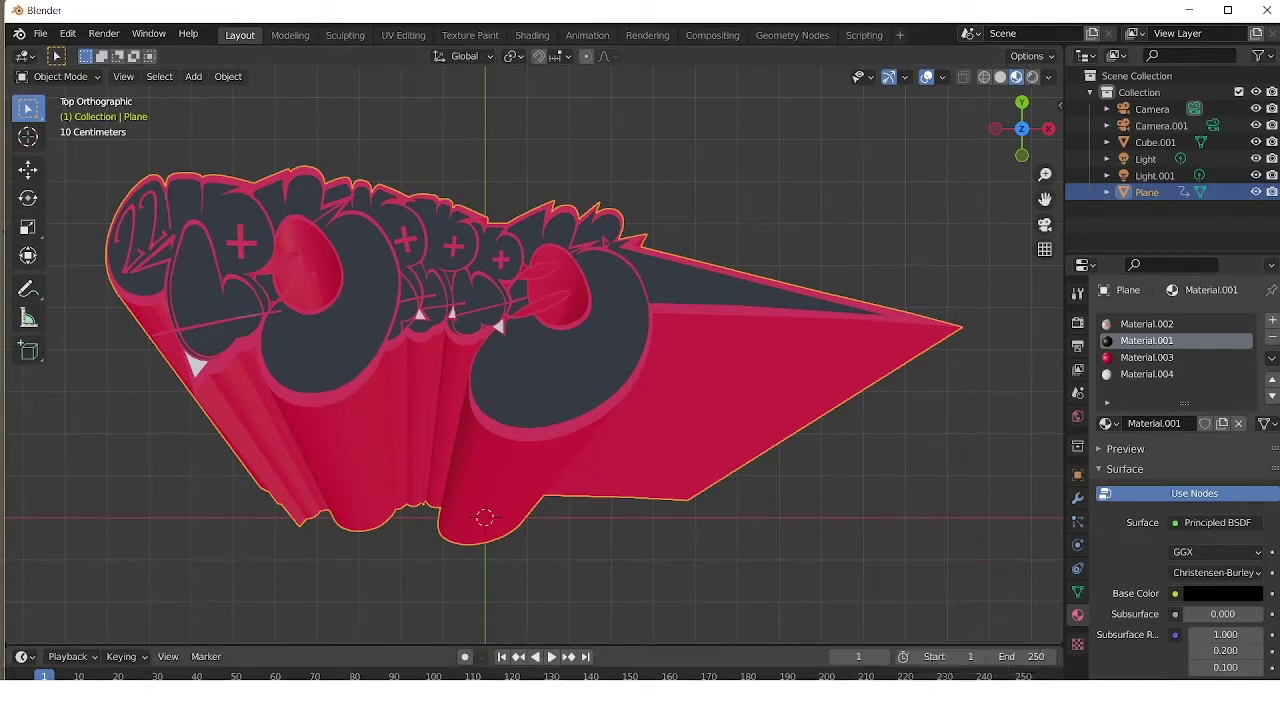
- Switch to the browser, play the "Glitch TV static overlay 4K" YouTube video and select its link for copying
key(alt+Tab)
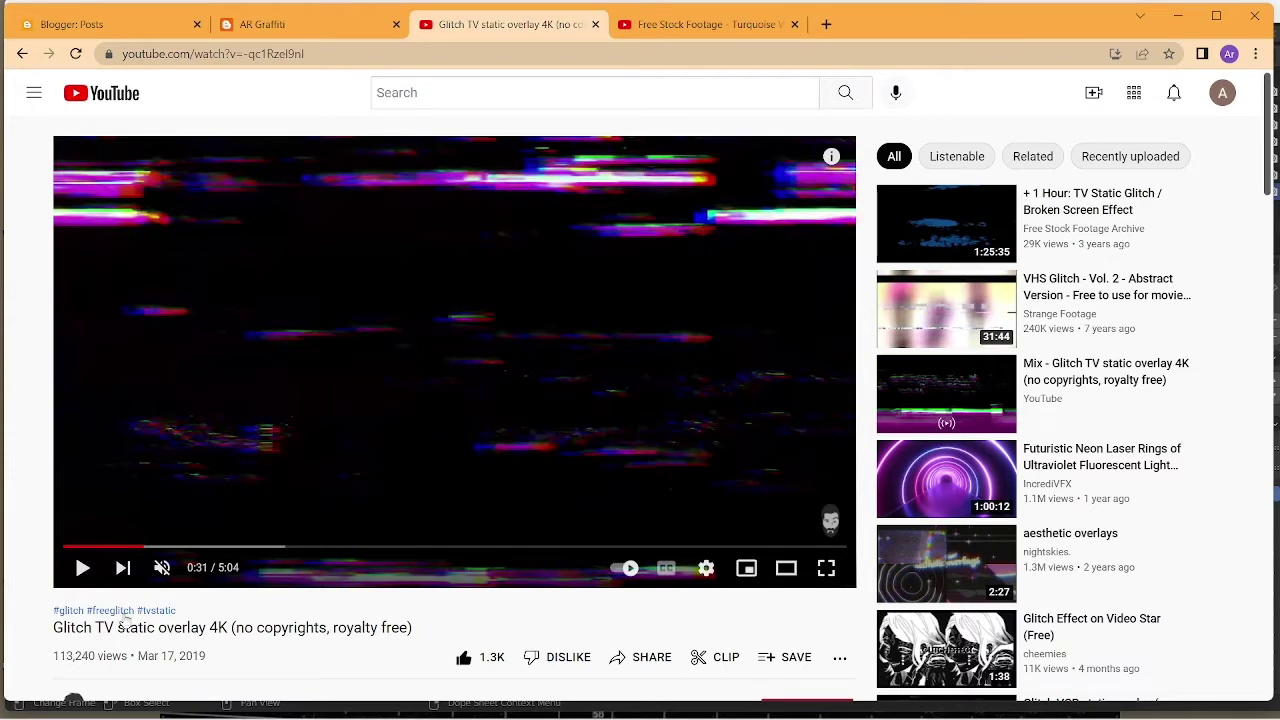
click(83, 568)
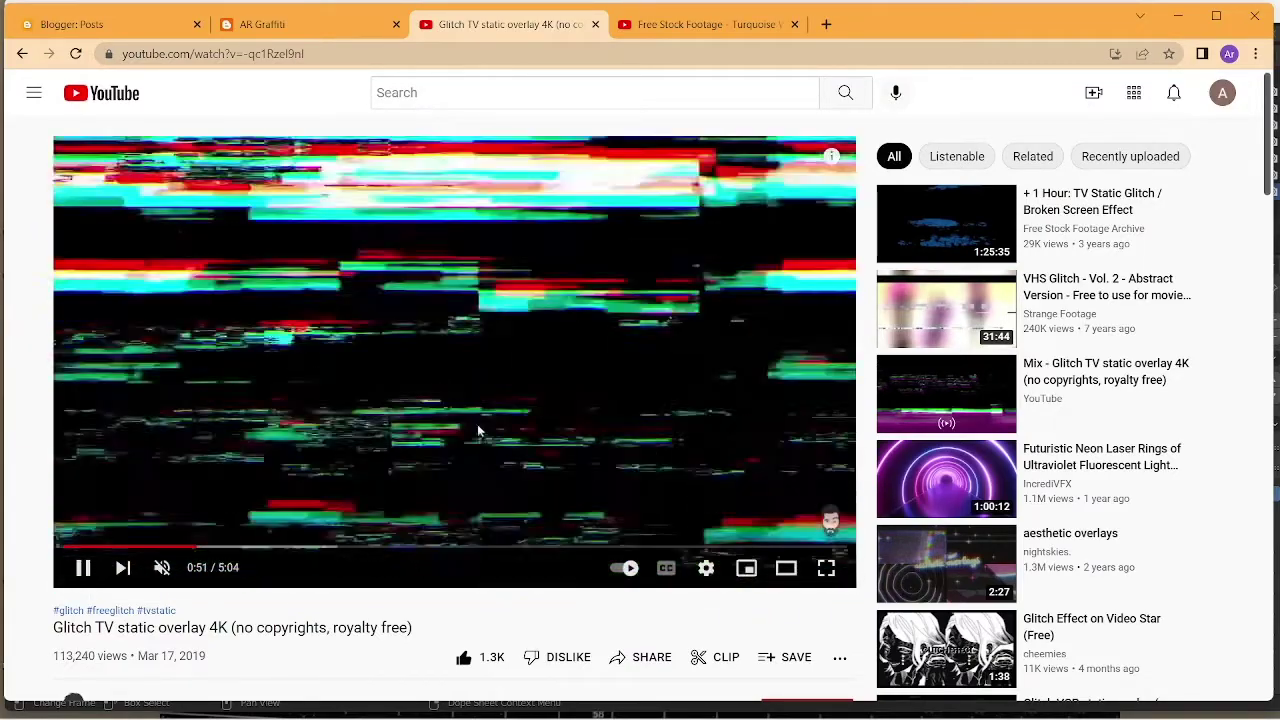
click(320, 54)
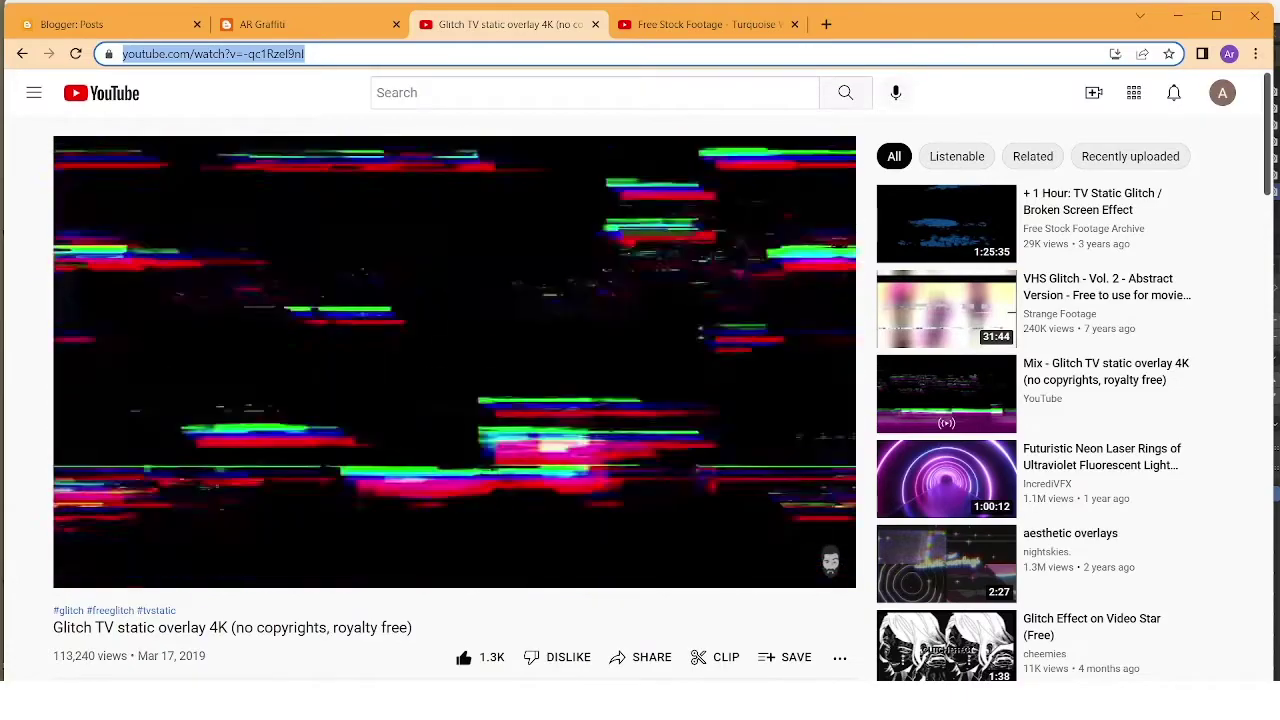
- Switch to 4K Video Downloader and download the video from the copied link as a 1080p 60fps MP4
key(alt+Tab)
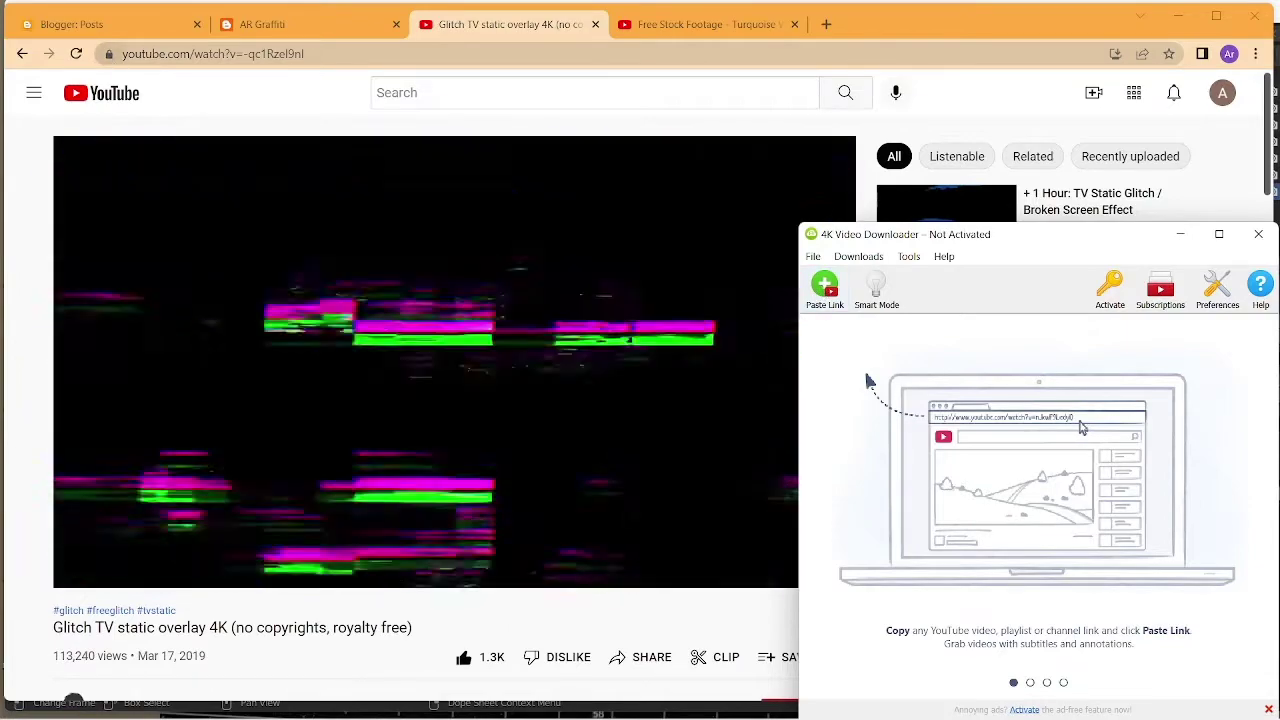
click(826, 292)
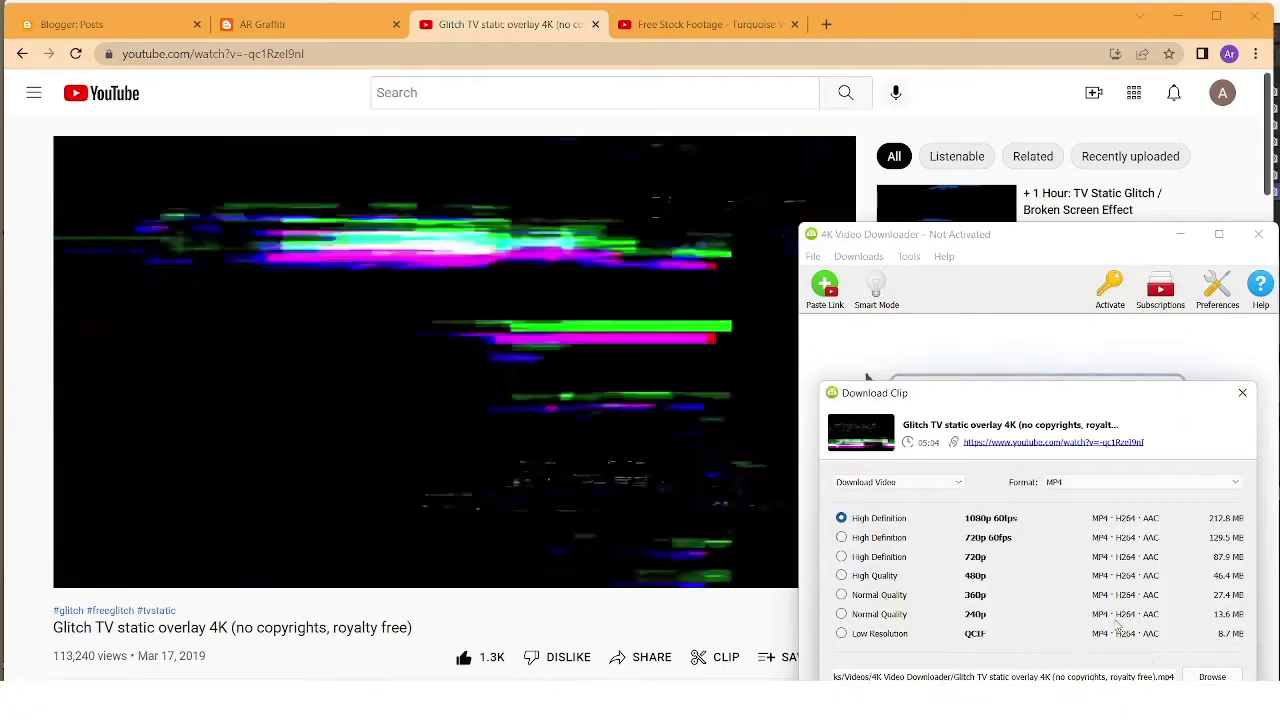
click(1130, 708)
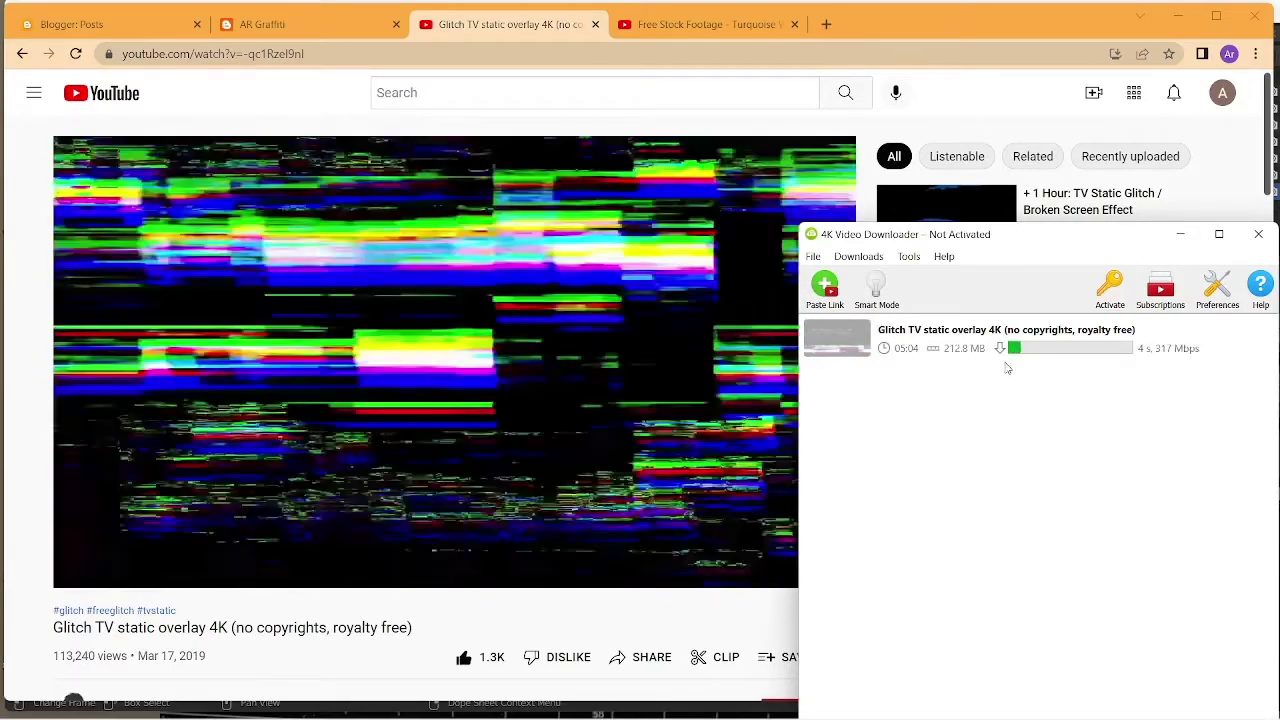
click(1180, 234)
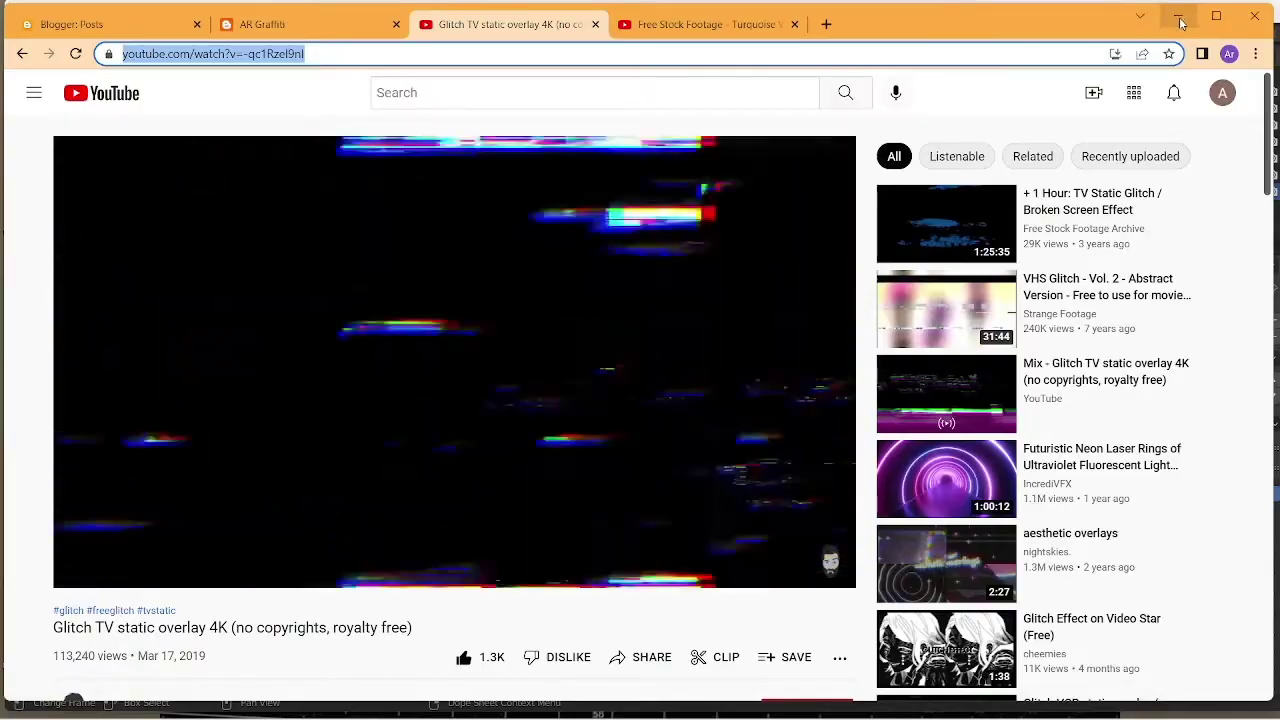
- Return to Blender and create a new file from the Video Editing template
click(1180, 22)
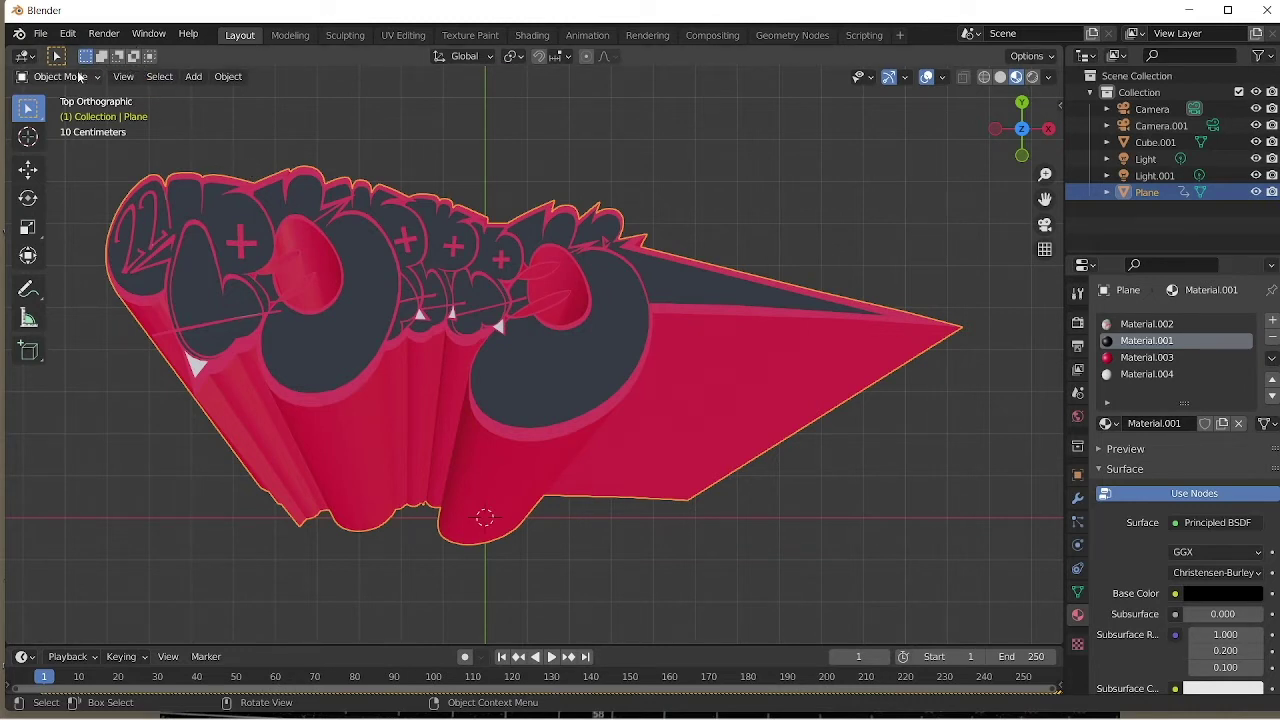
click(40, 33)
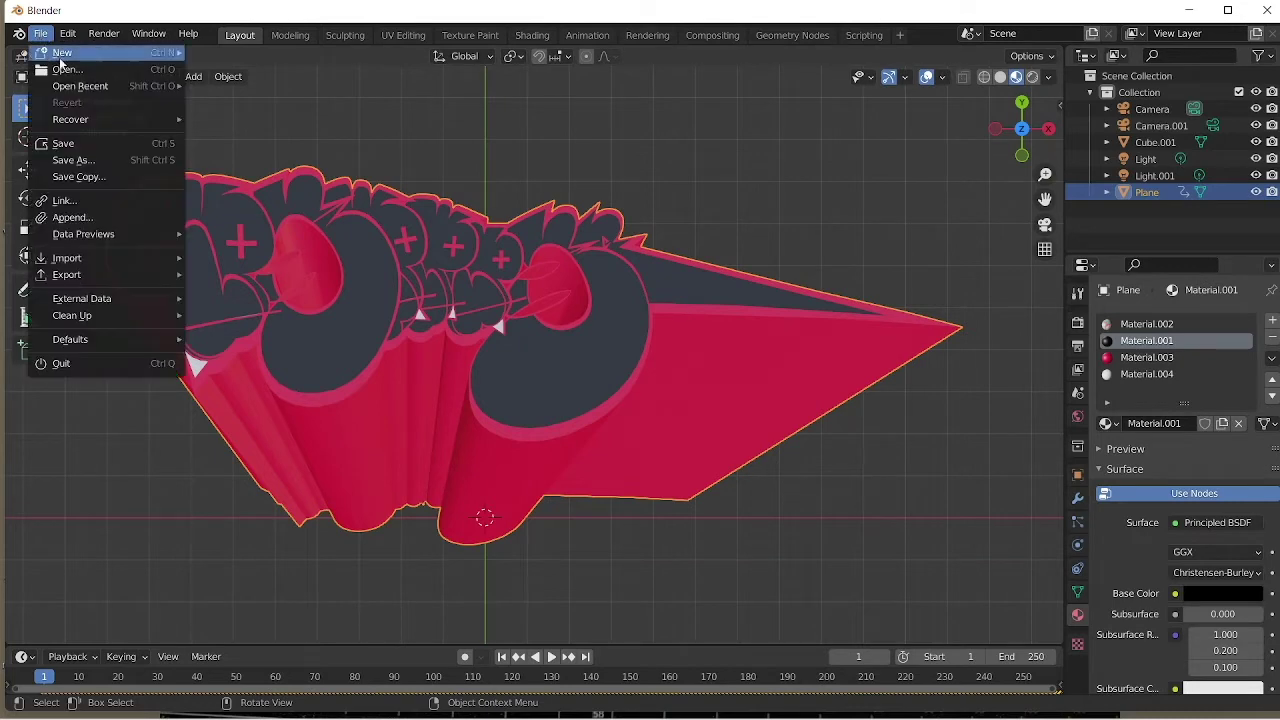
mouse_move(100, 52)
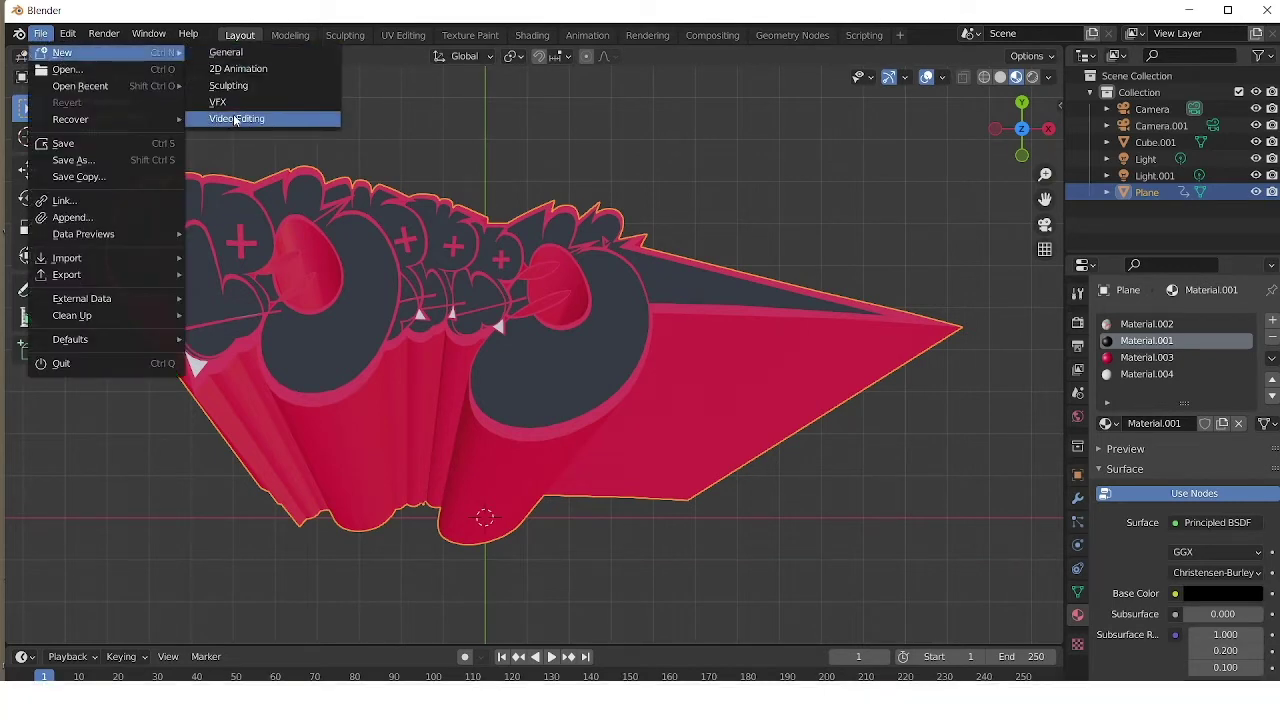
click(236, 118)
click(680, 396)
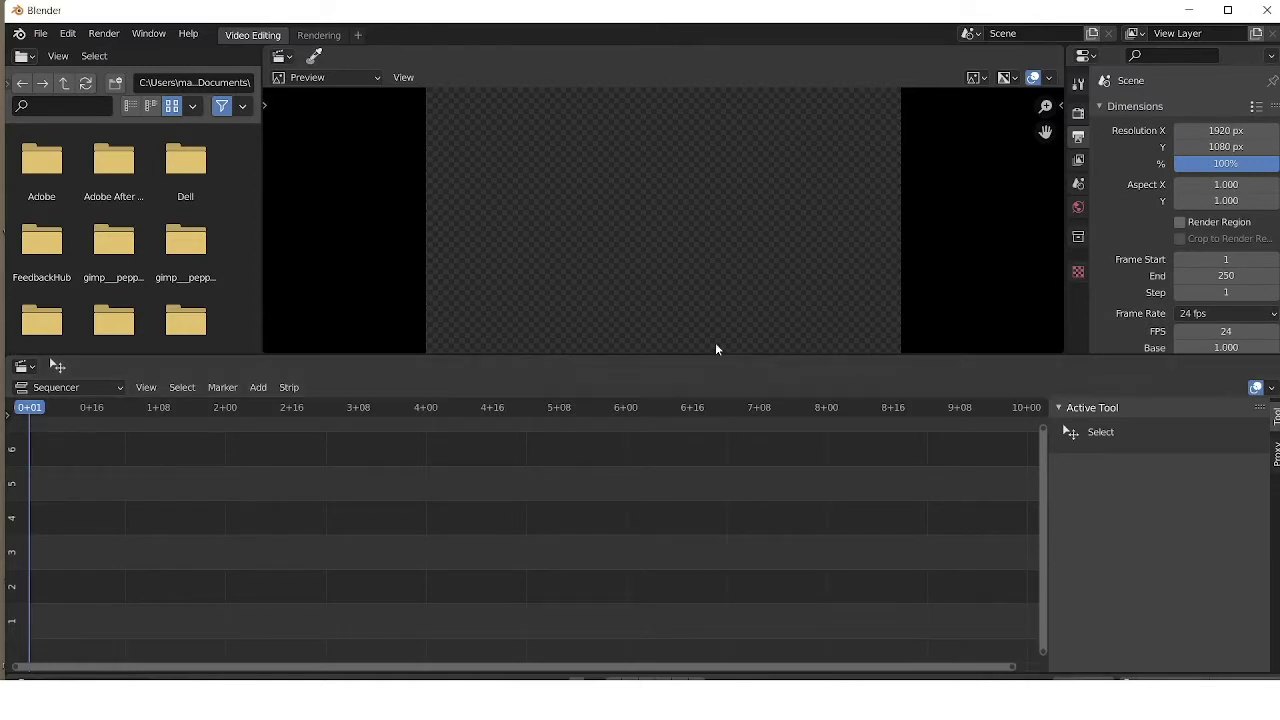
- Change the Preview area to the Compositor and the Sequencer area to the Timeline
click(285, 57)
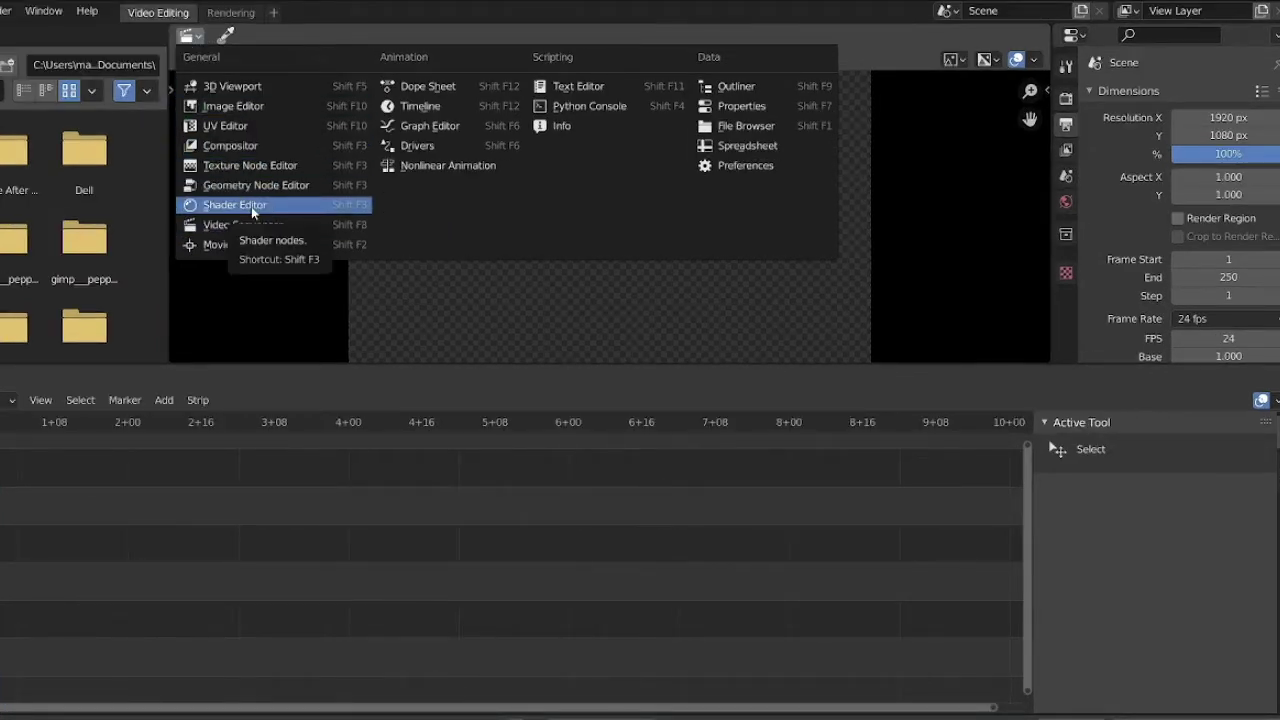
click(240, 146)
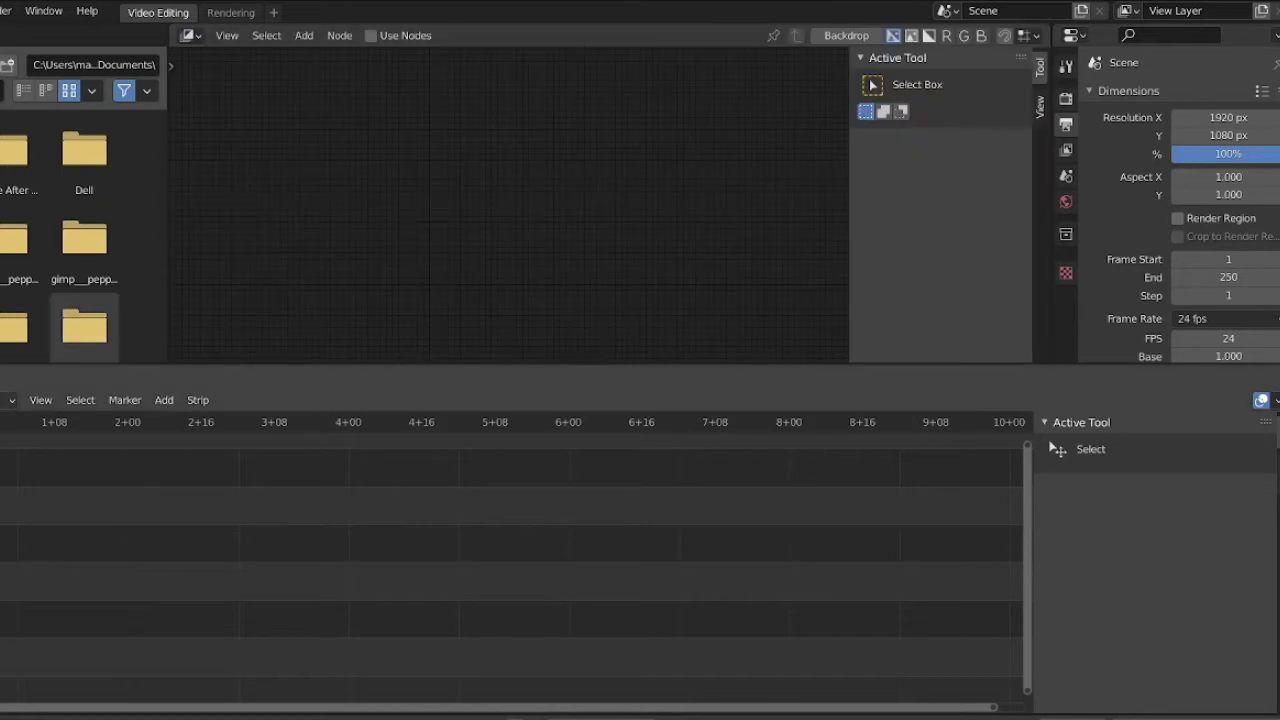
click(8, 400)
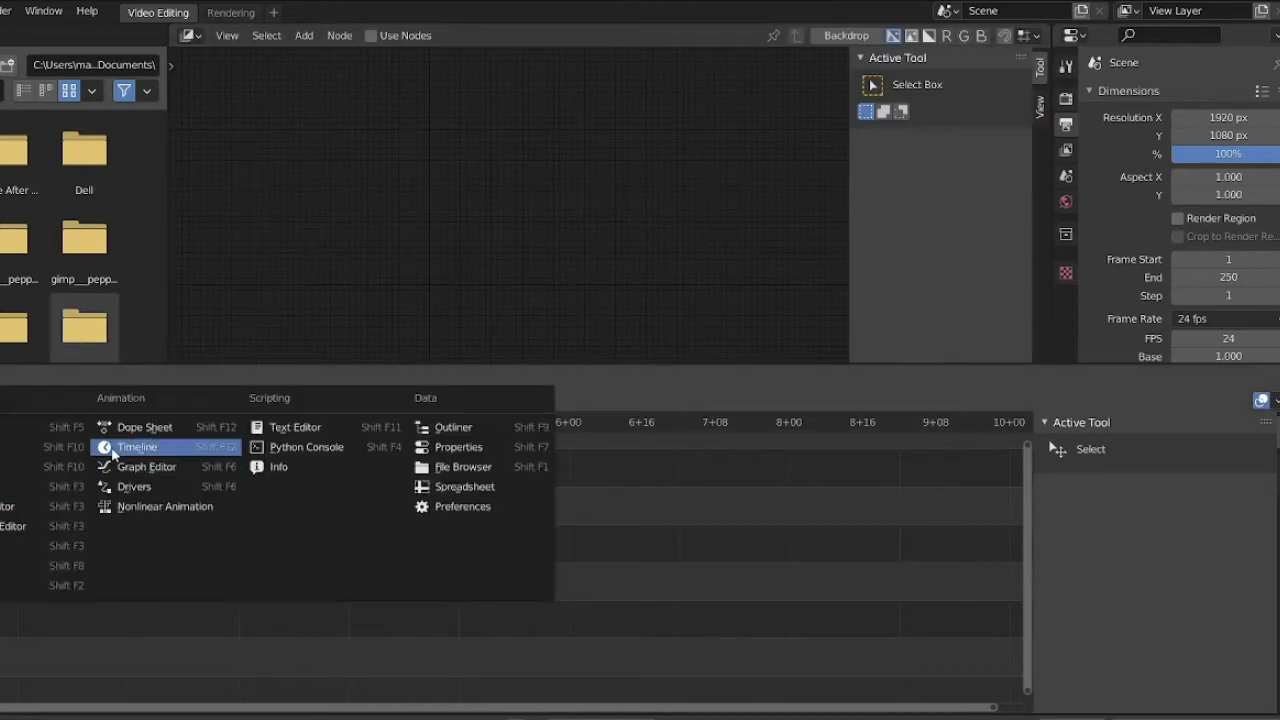
click(180, 449)
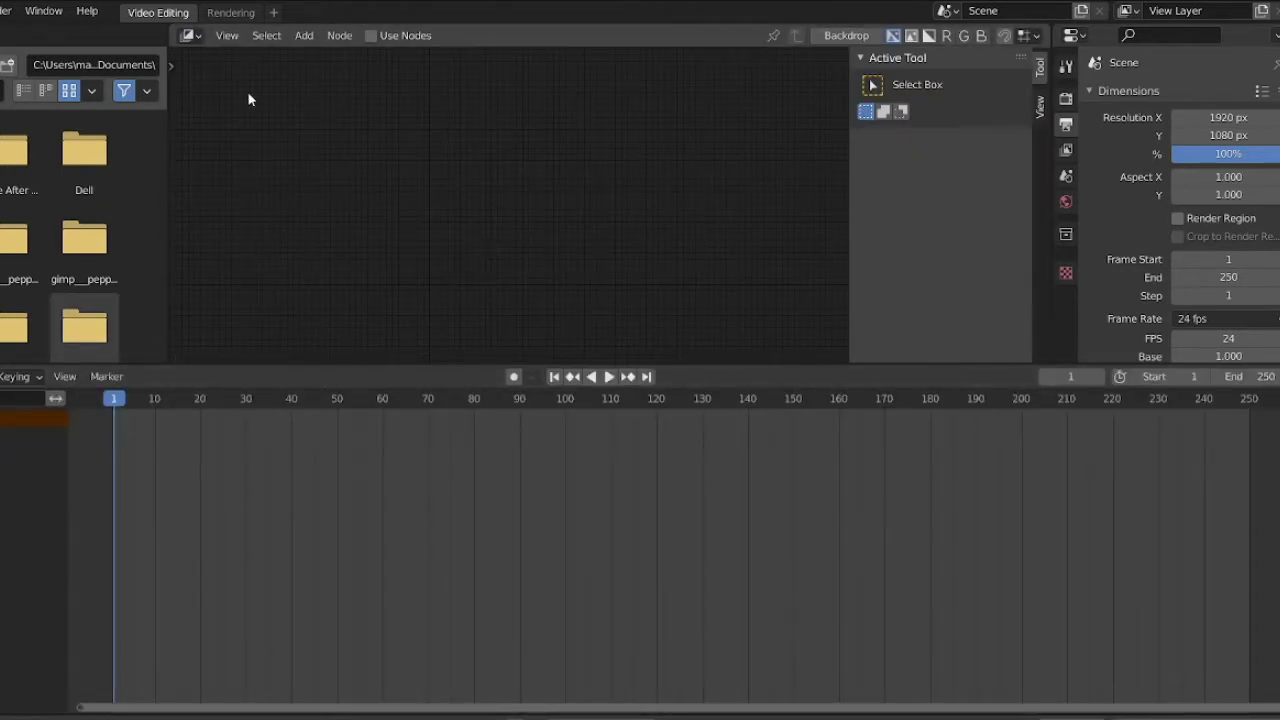
- Enable Use Nodes in the Compositor and delete the Render Layers node
click(384, 37)
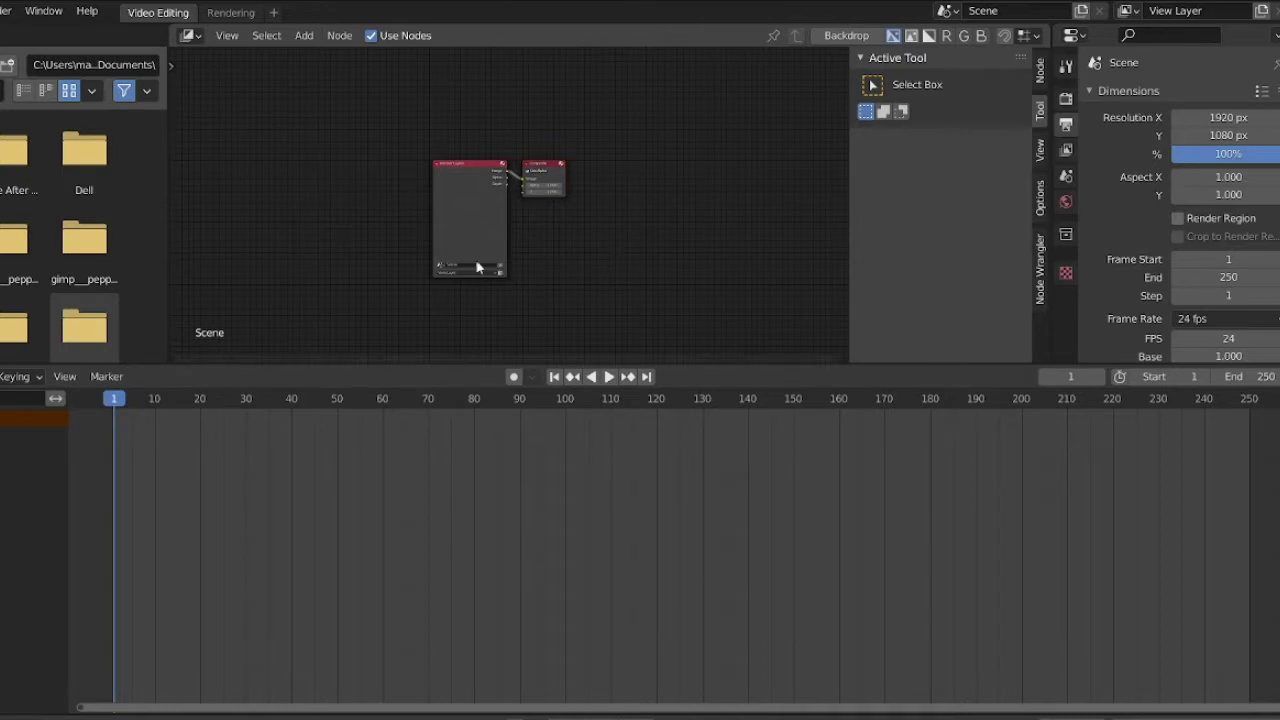
click(480, 162)
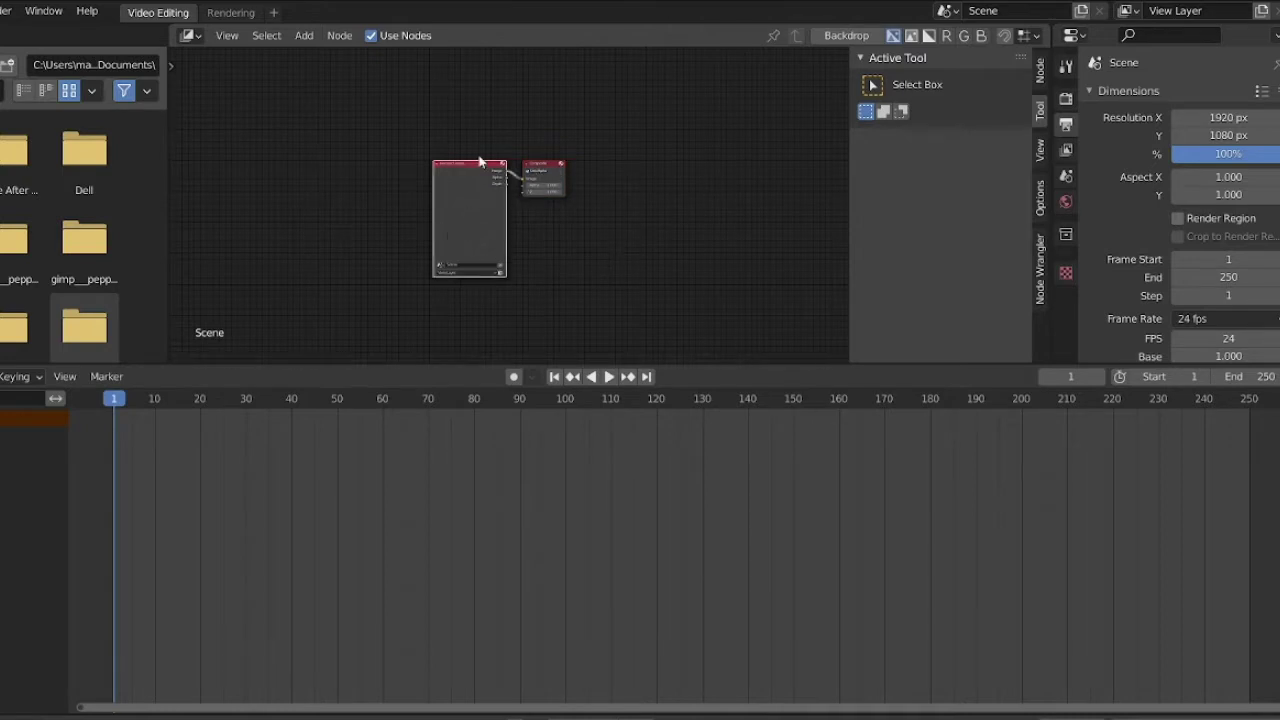
scroll(495, 224, up, 5)
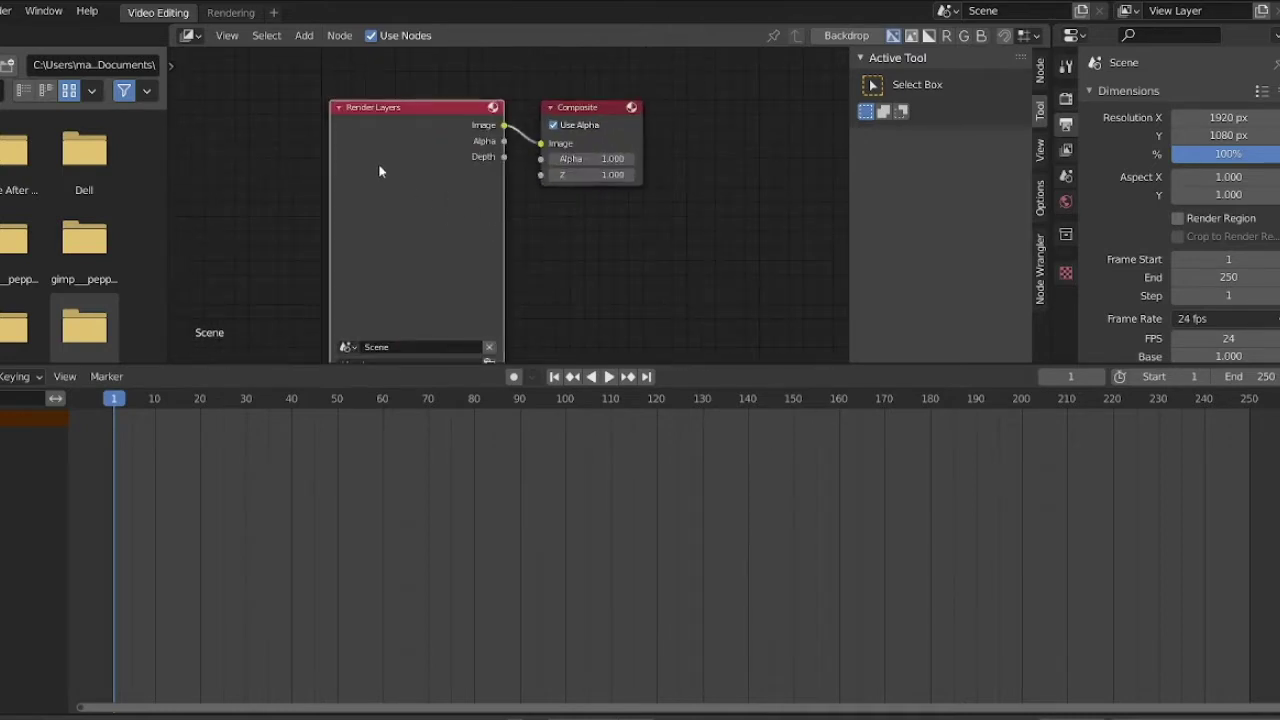
key(x)
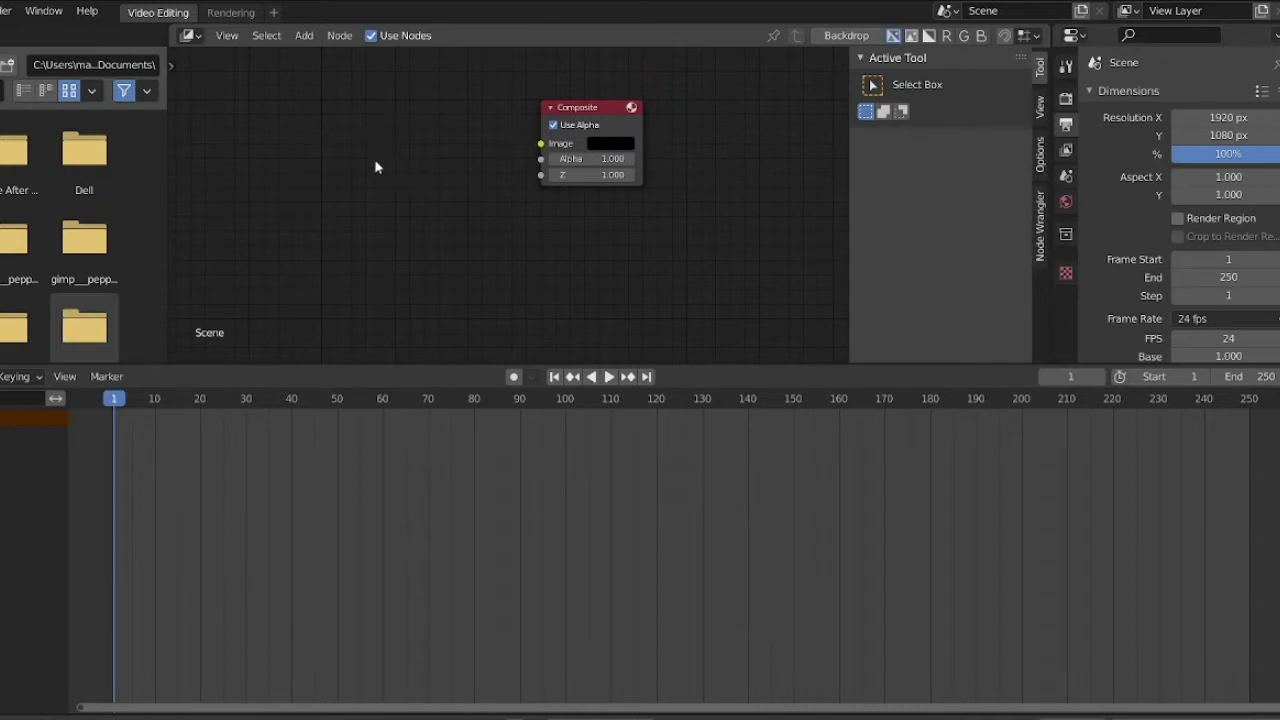
- Add a Movie Clip input node and place it well ahead of the Composite node
scroll(376, 172, down, 1)
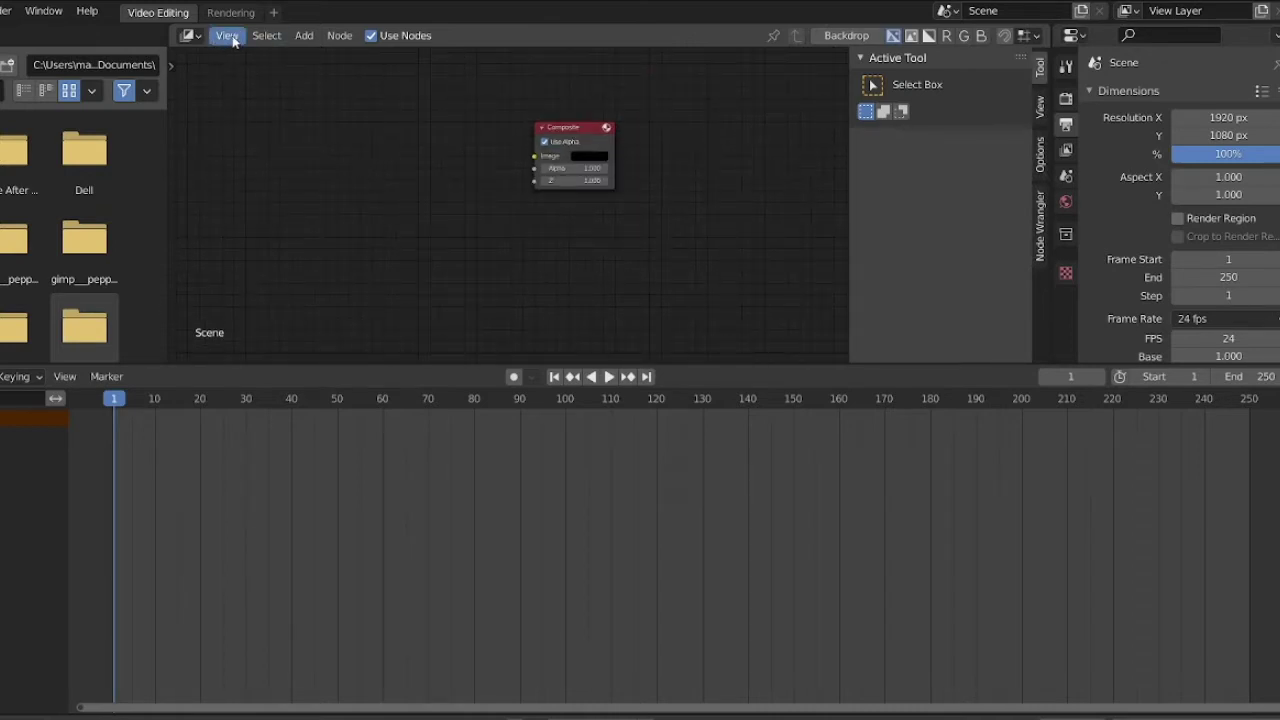
click(304, 37)
mouse_move(322, 84)
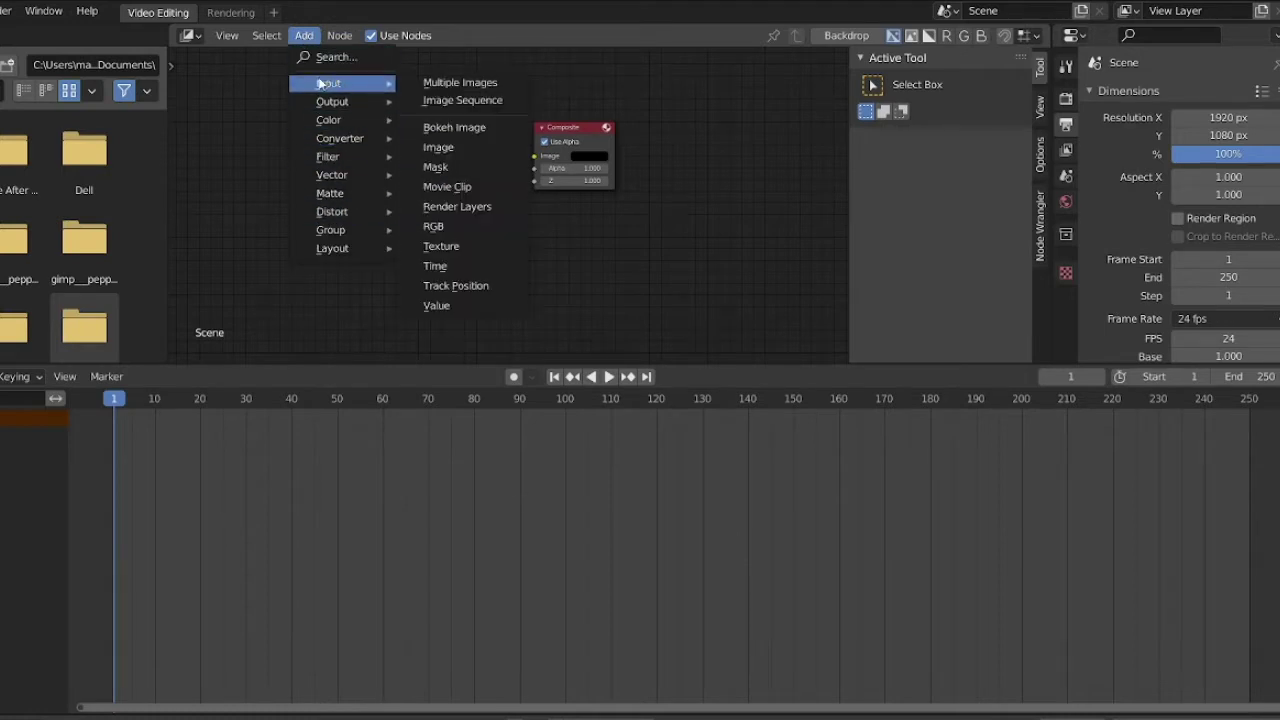
click(450, 187)
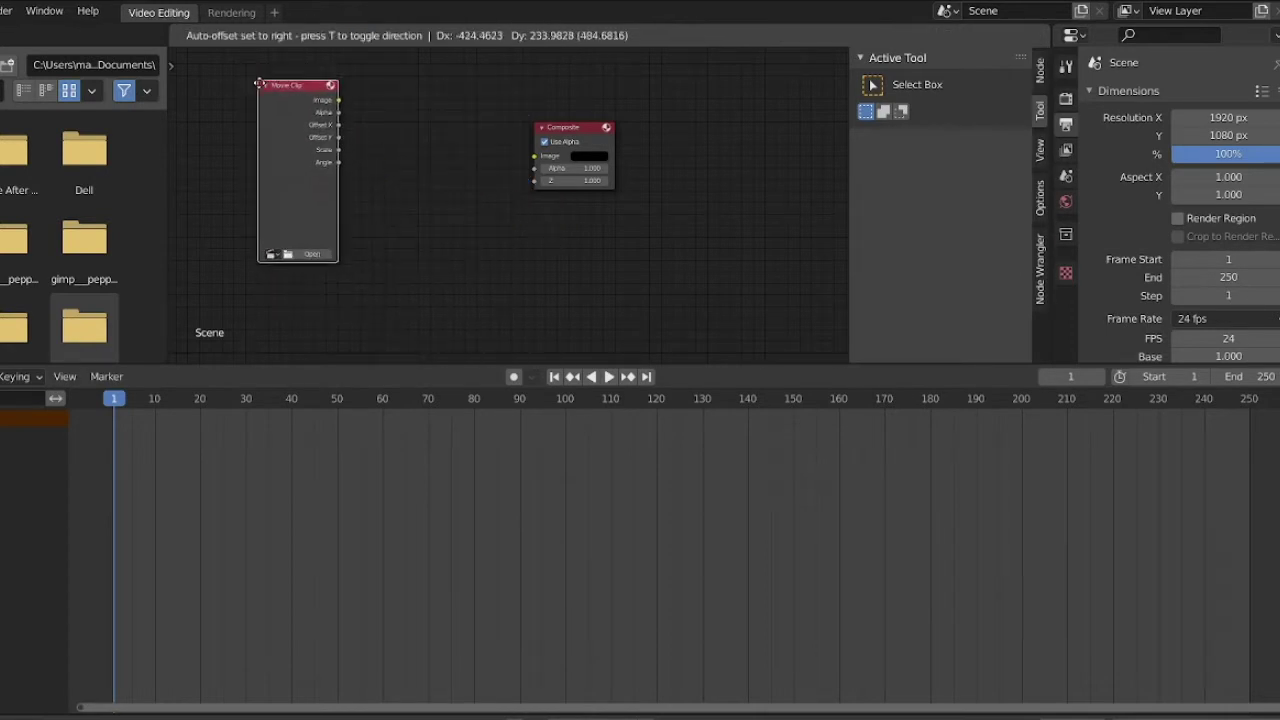
click(345, 133)
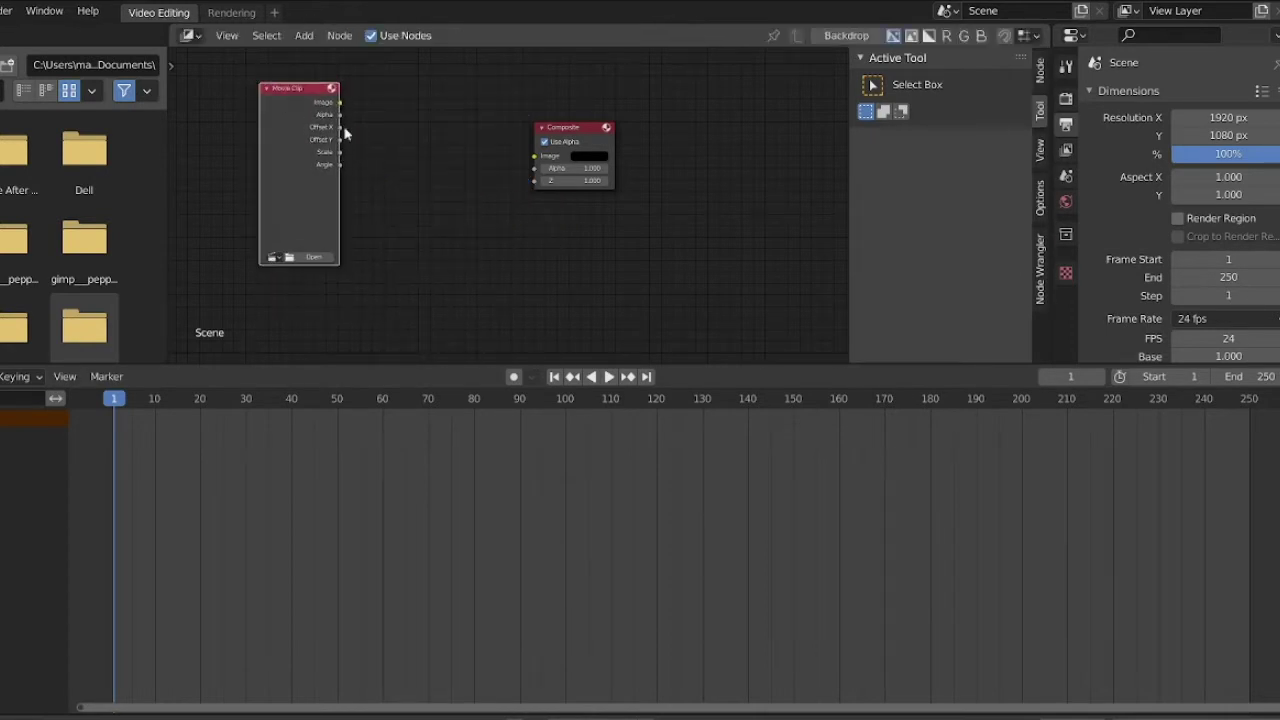
- Load "Glitch TV static overlay 4K (no copyrights, royalty free).mp4" from the Desktop into the Movie Clip node
click(315, 259)
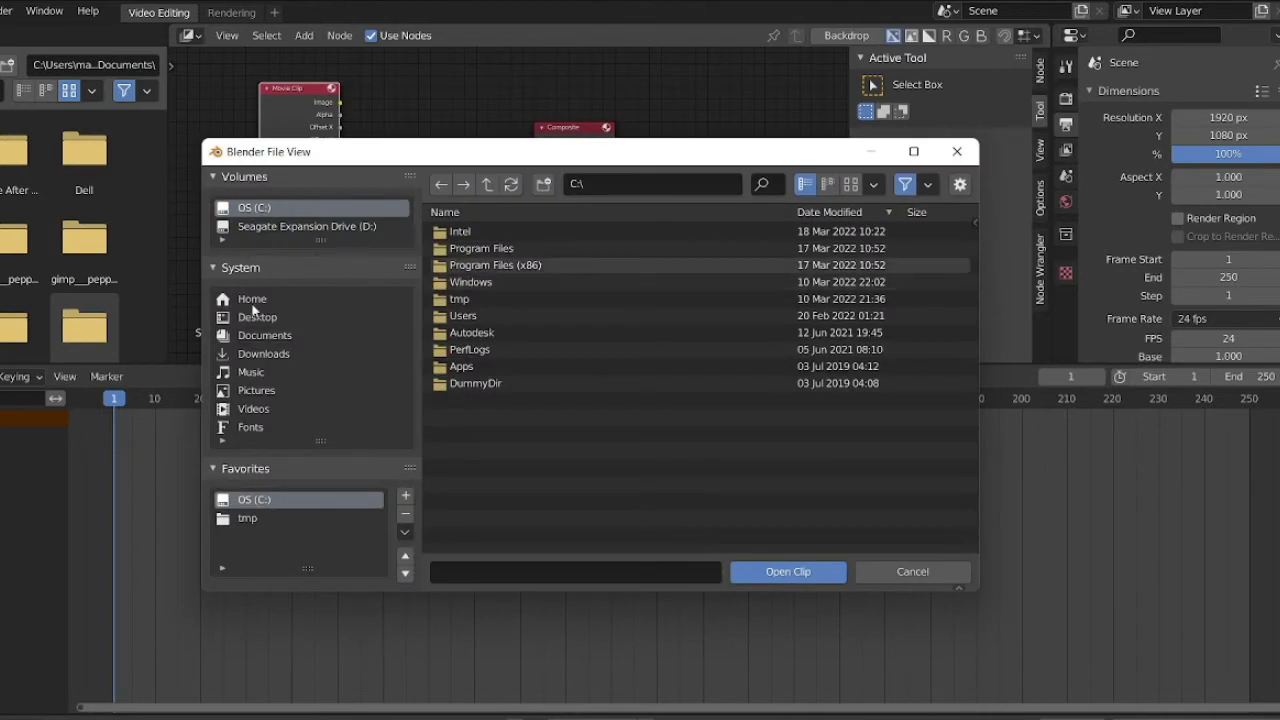
click(257, 318)
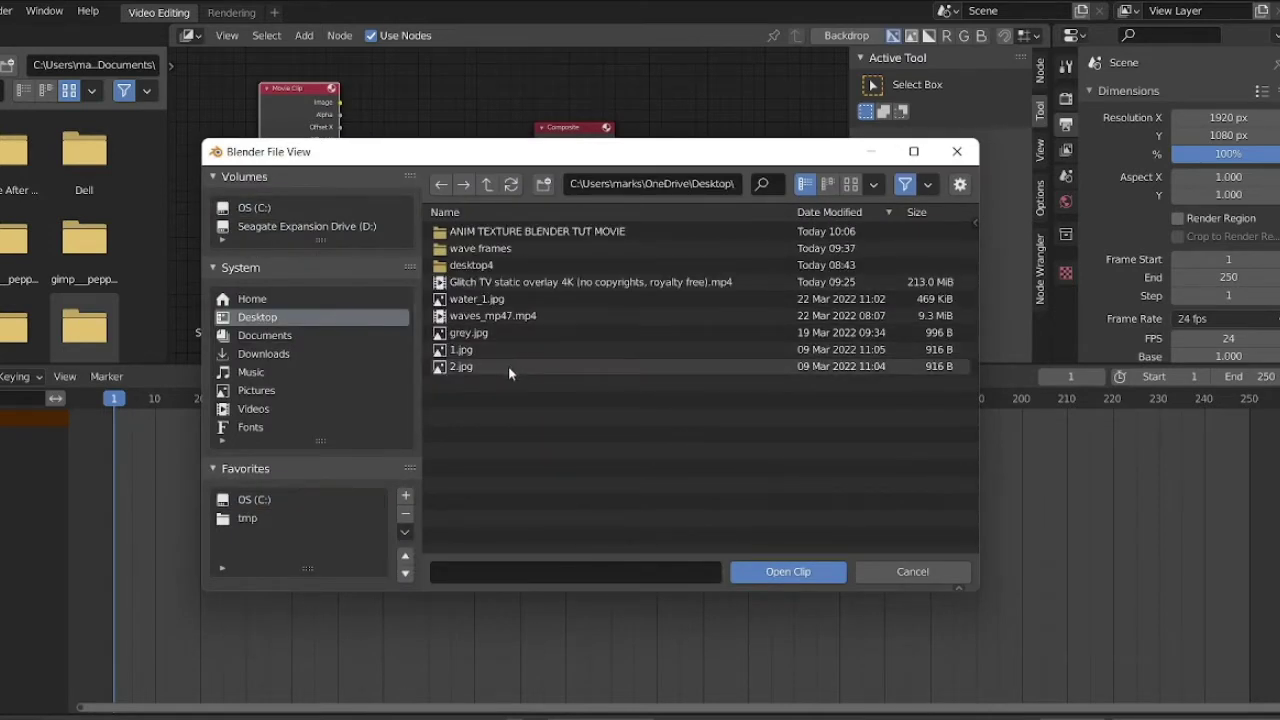
click(524, 283)
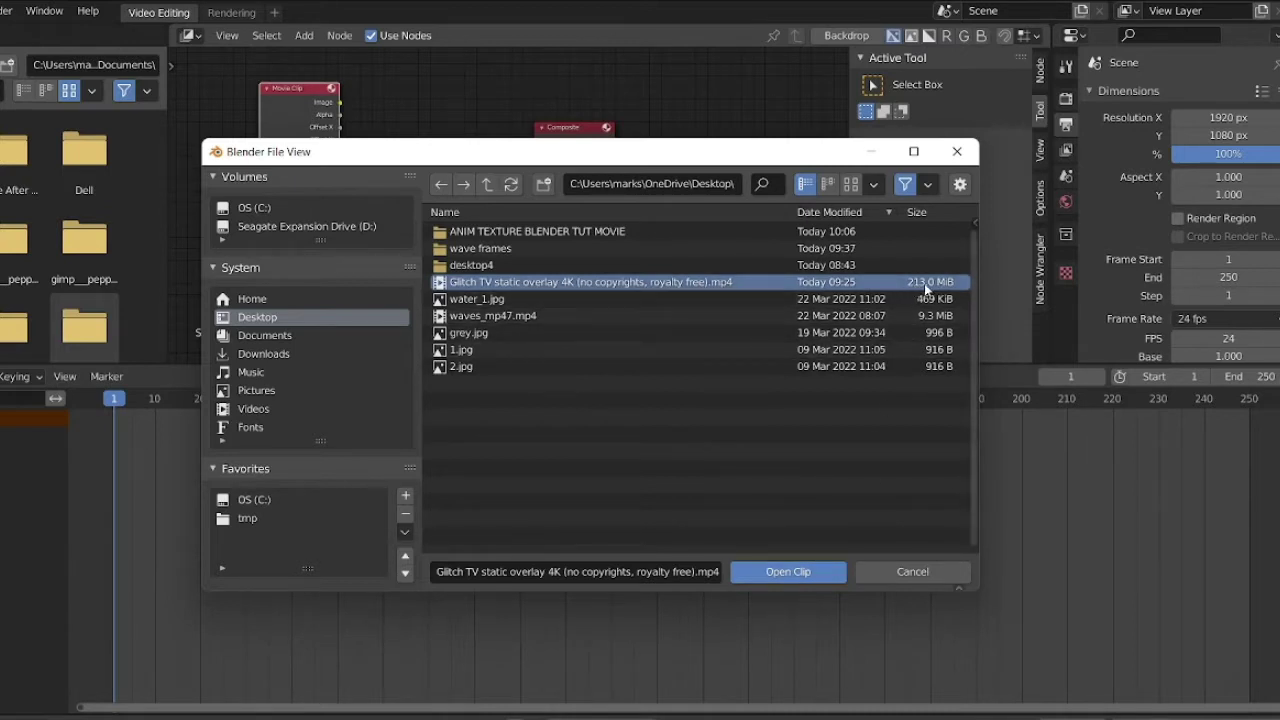
click(803, 576)
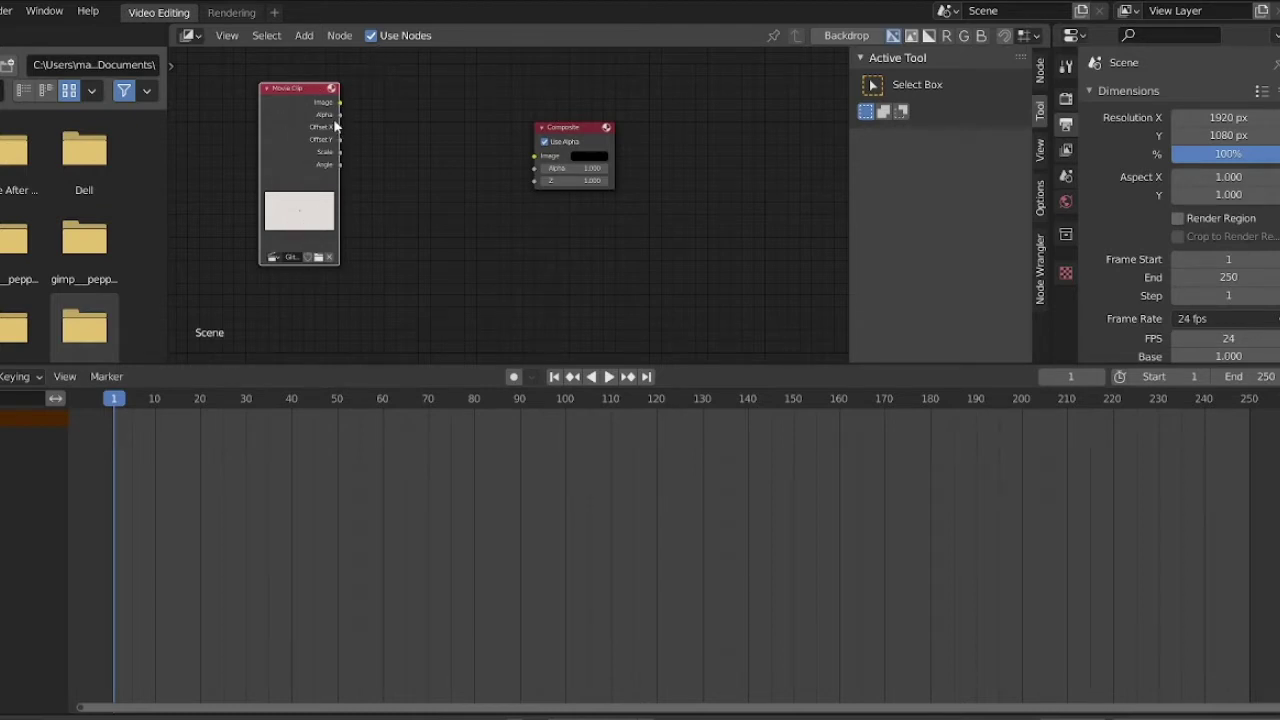
- Connect the Movie Clip's Image output to the Composite node's Image input and shift the Composite node slightly upward
scroll(352, 126, up, 1)
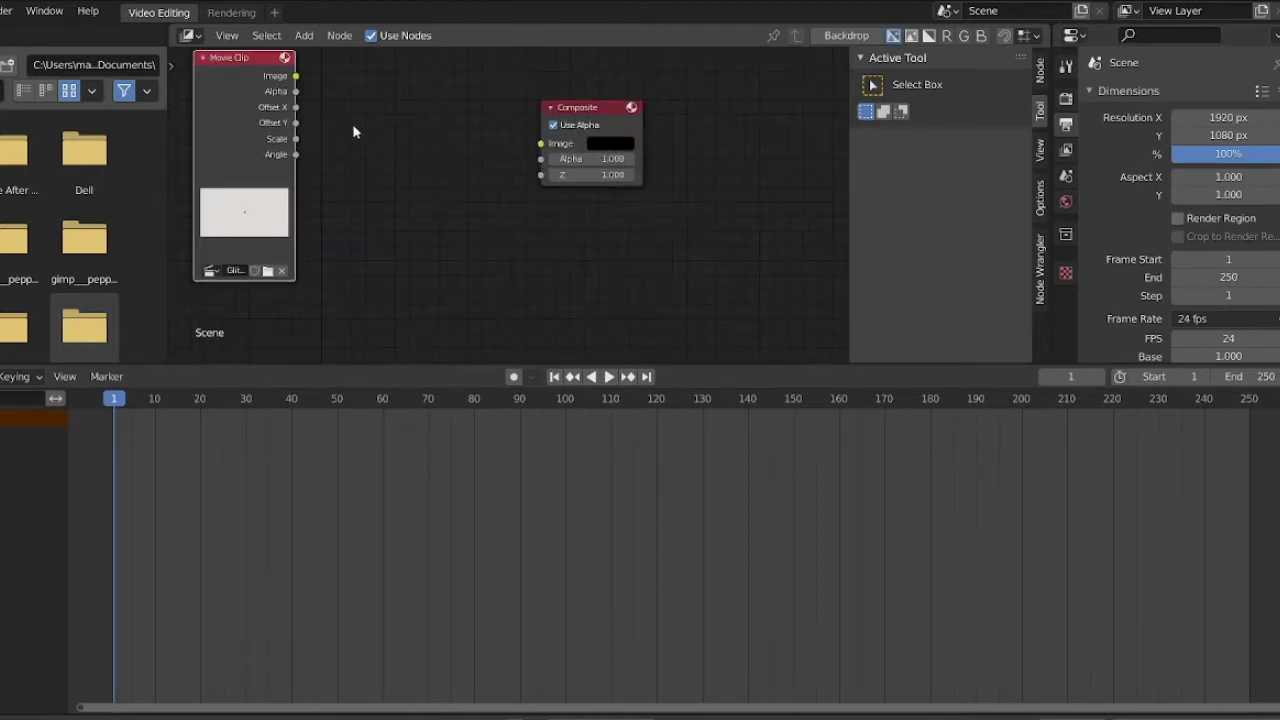
middle_drag(403, 156, 526, 214)
scroll(536, 249, up, 1)
scroll(579, 240, up, 1)
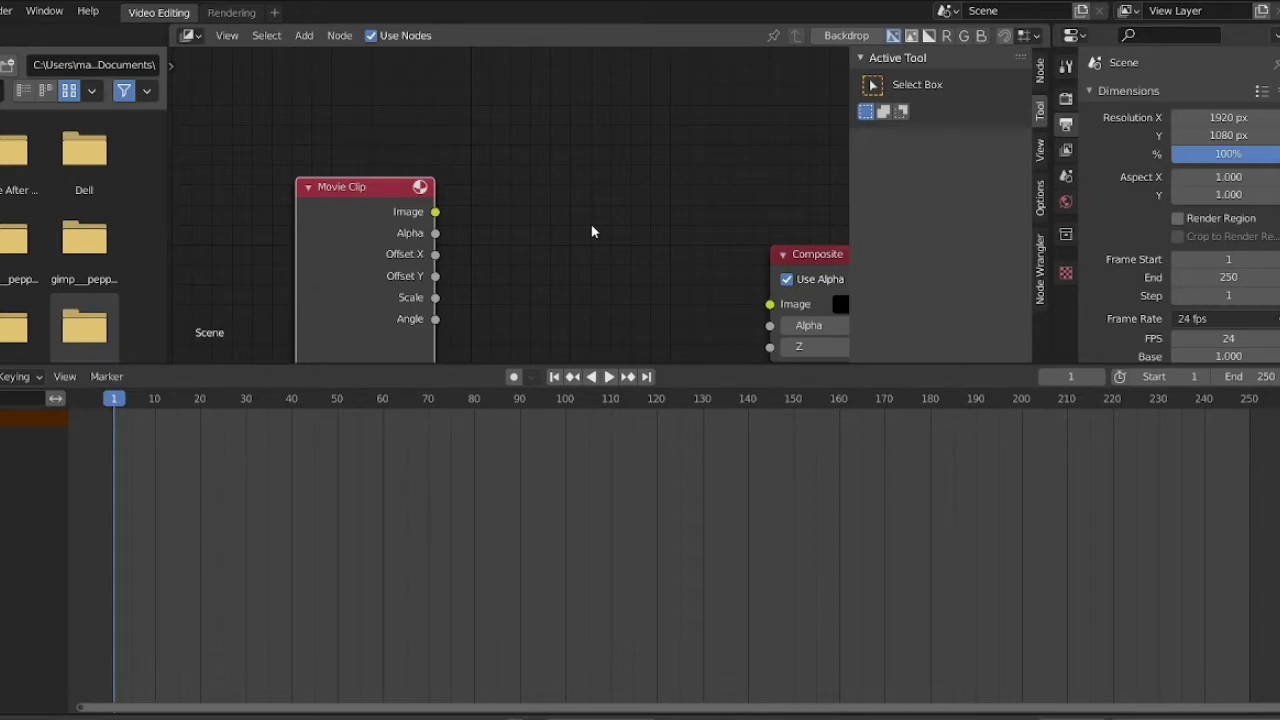
middle_drag(594, 229, 506, 157)
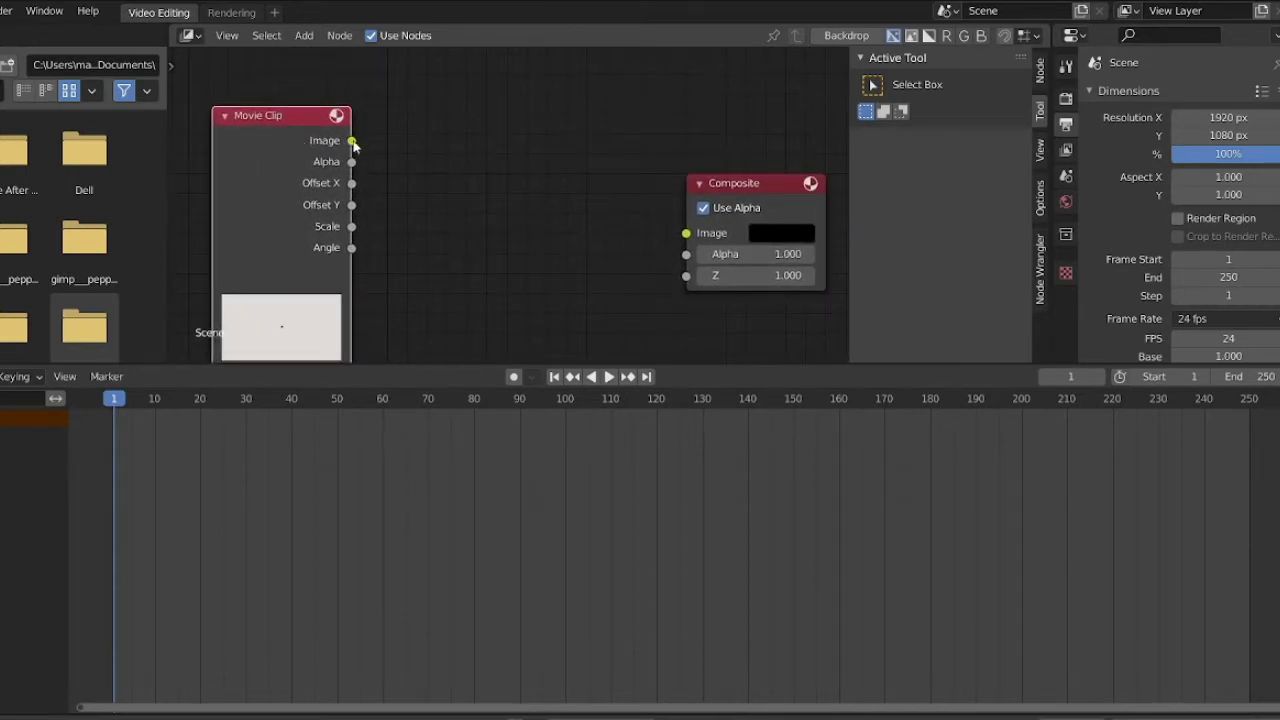
drag(353, 142, 686, 236)
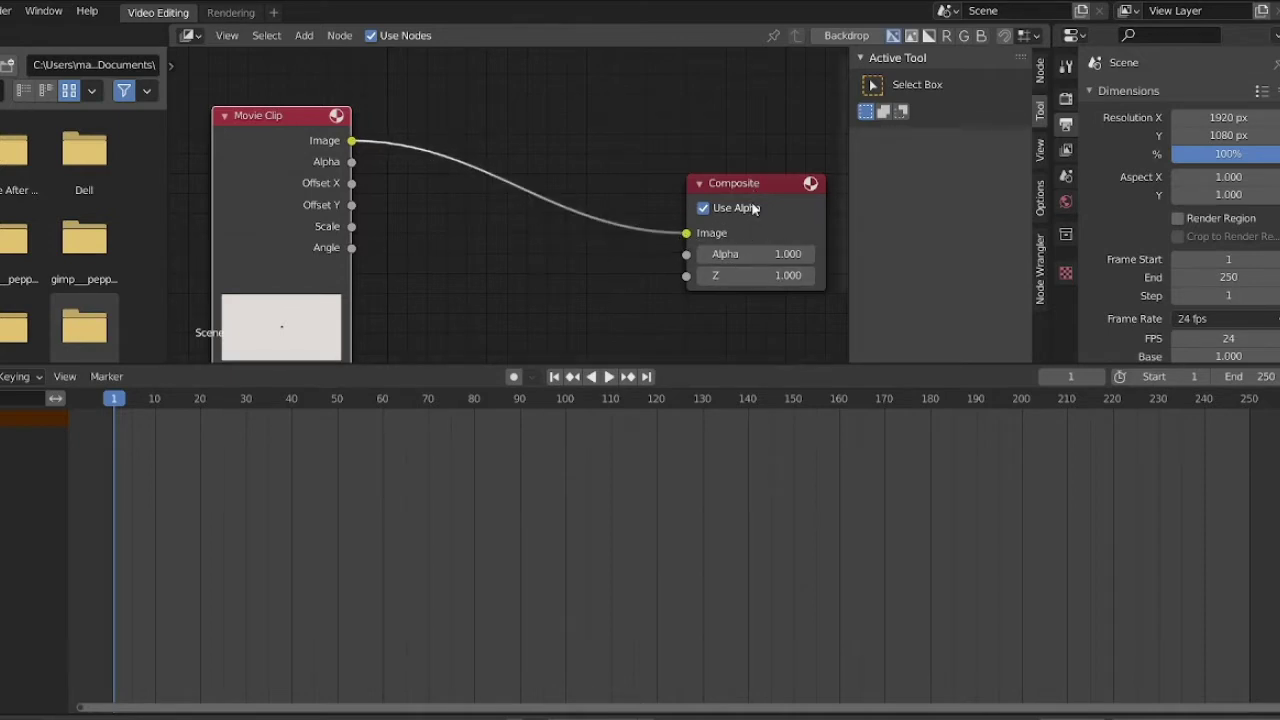
scroll(677, 240, down, 2)
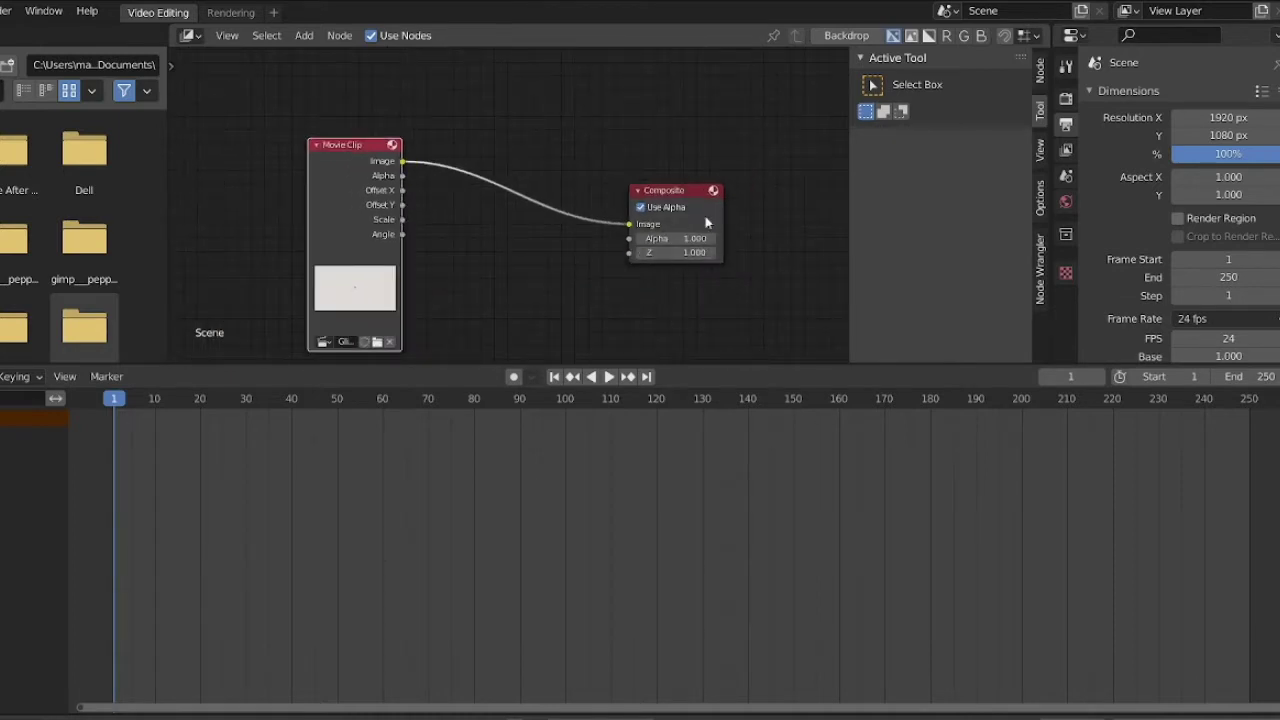
drag(676, 197, 676, 175)
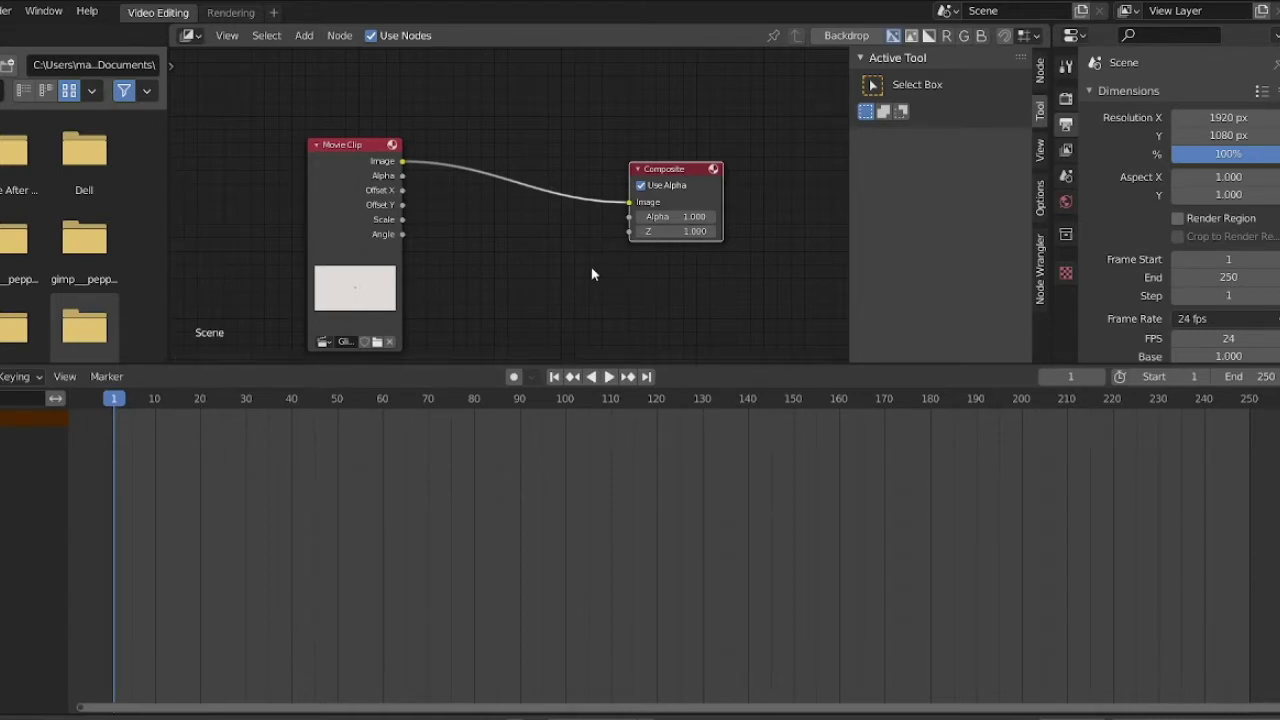
- Add a Viewer output node below the Composite node and connect the Movie Clip's Image output to its Image input
click(304, 36)
mouse_move(323, 106)
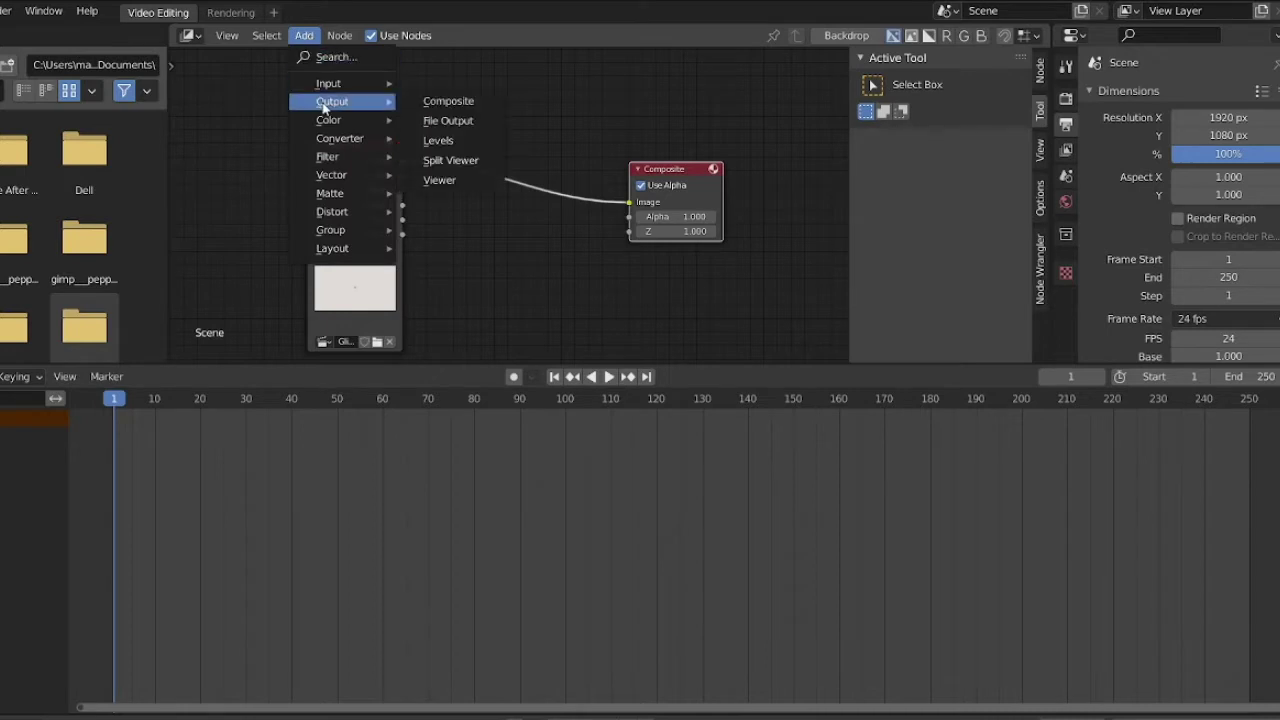
click(441, 182)
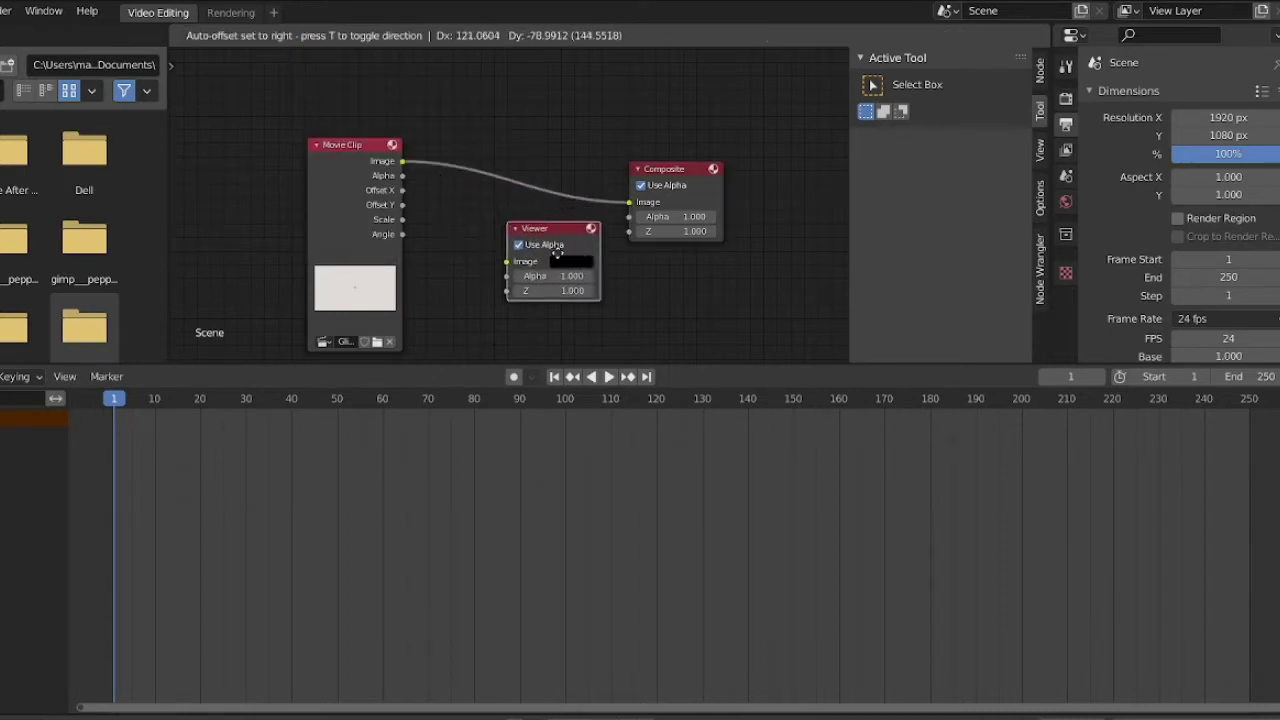
click(637, 261)
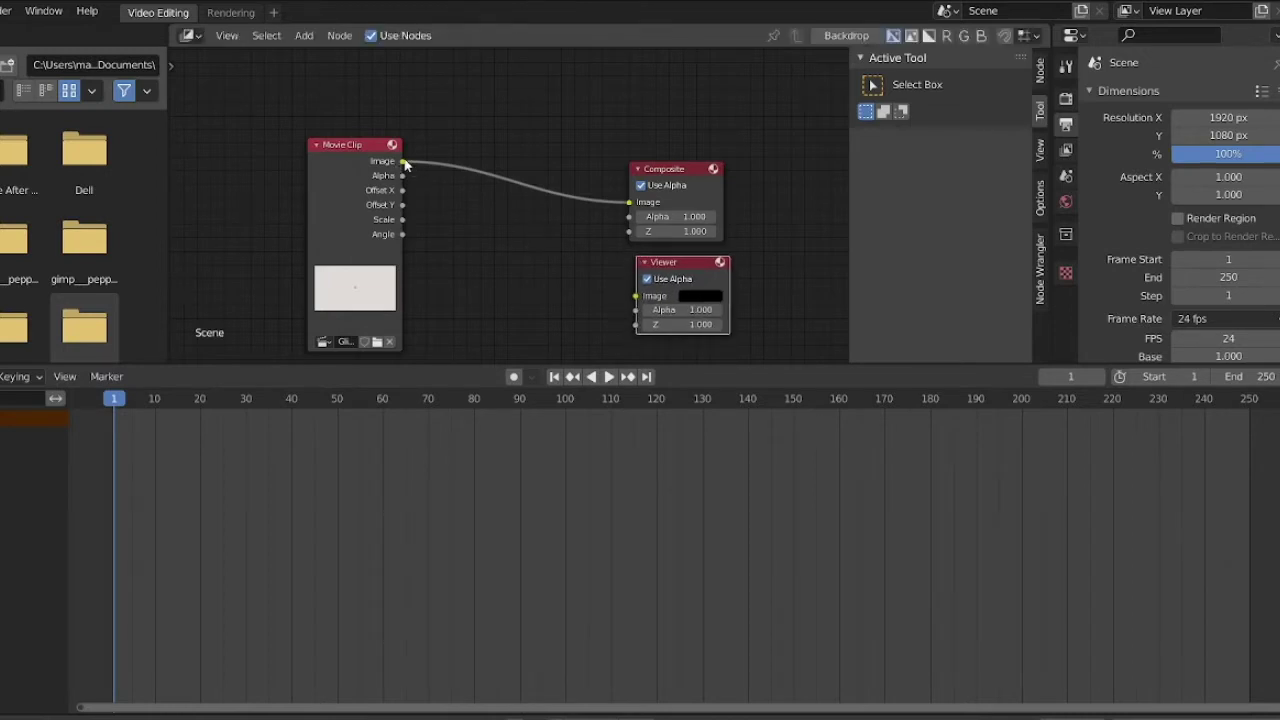
drag(403, 162, 636, 296)
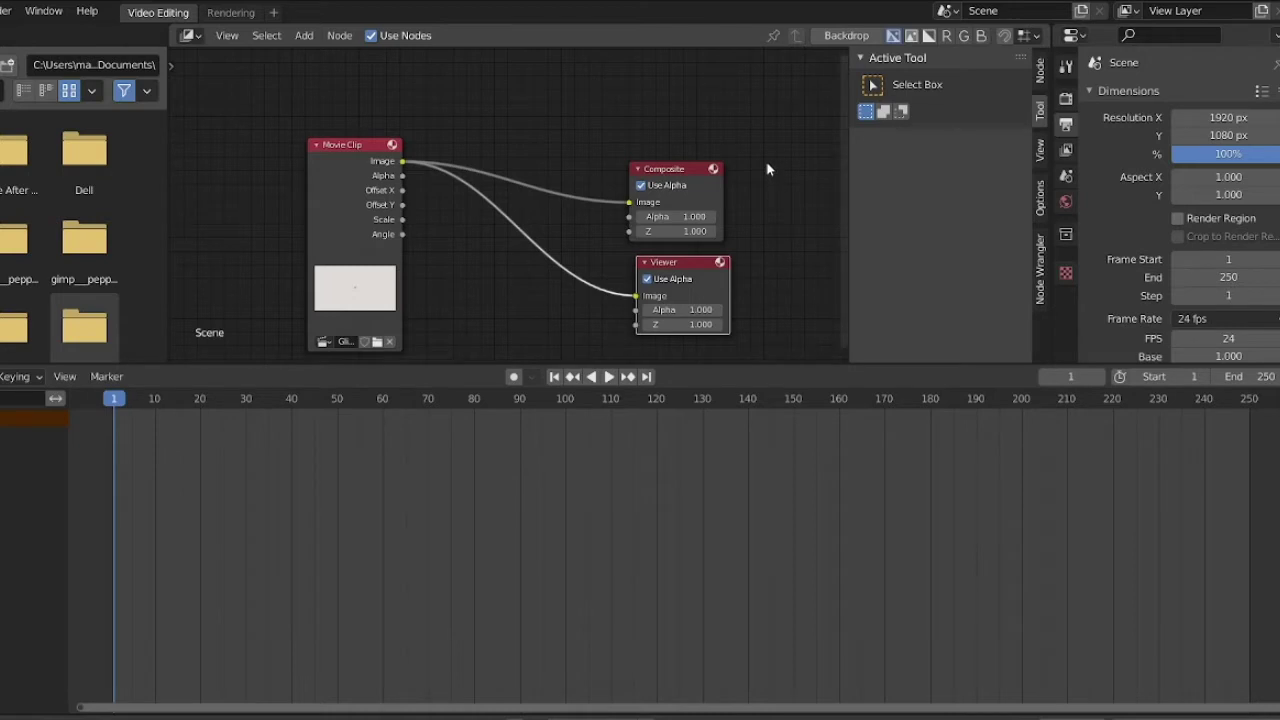
scroll(522, 210, down, 1)
scroll(522, 210, up, 1)
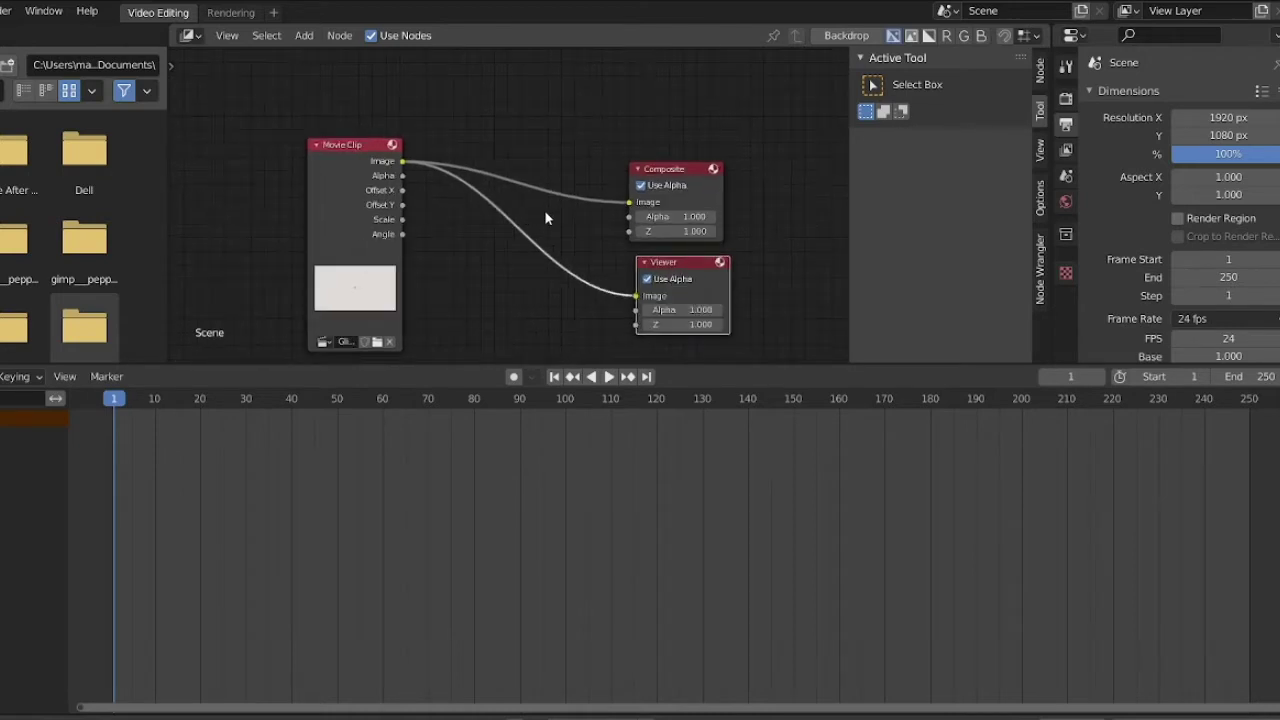
- Enlarge the node editor downward, enable the Backdrop preview and shrink the backdrop image behind the nodes
drag(459, 363, 470, 478)
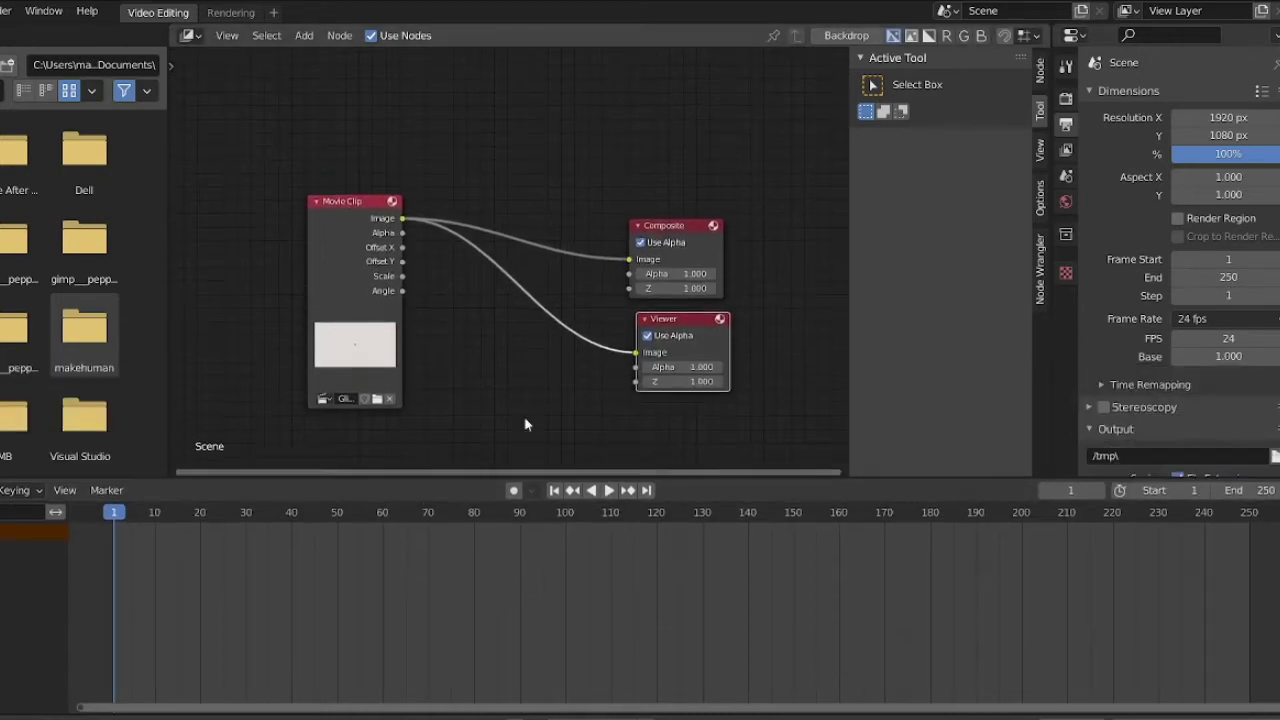
click(848, 35)
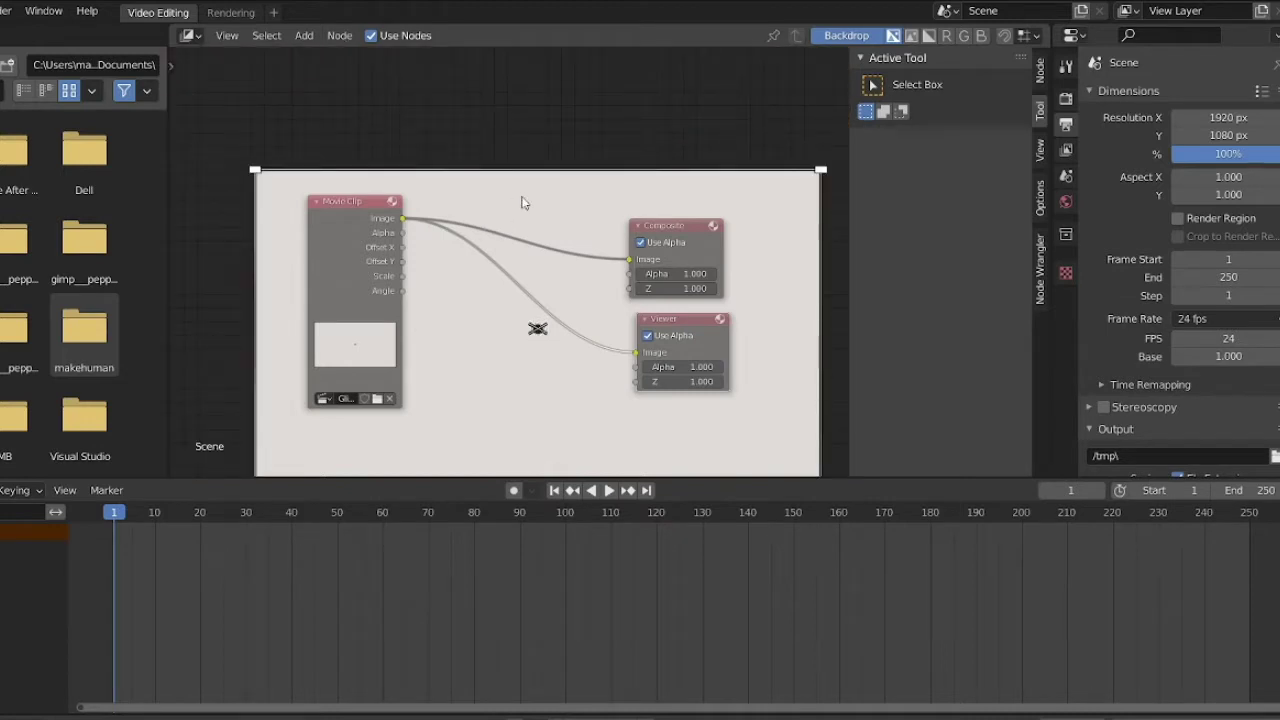
key(v)
key(v)
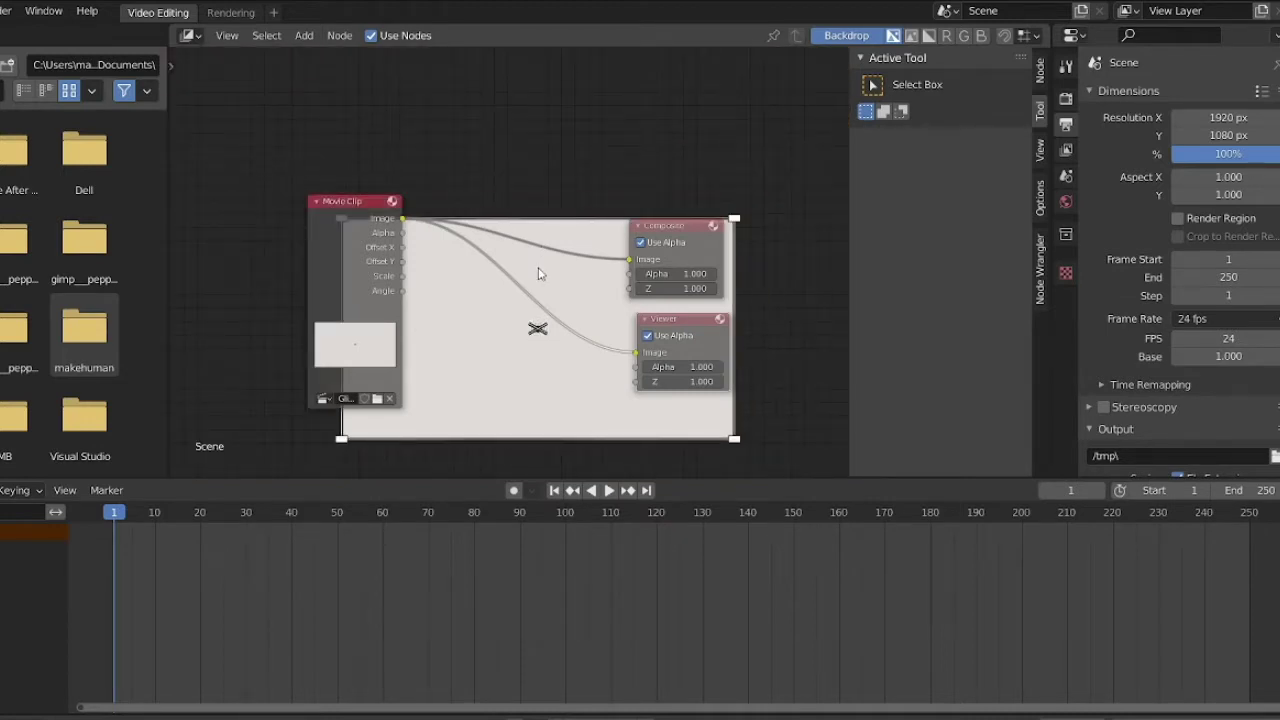
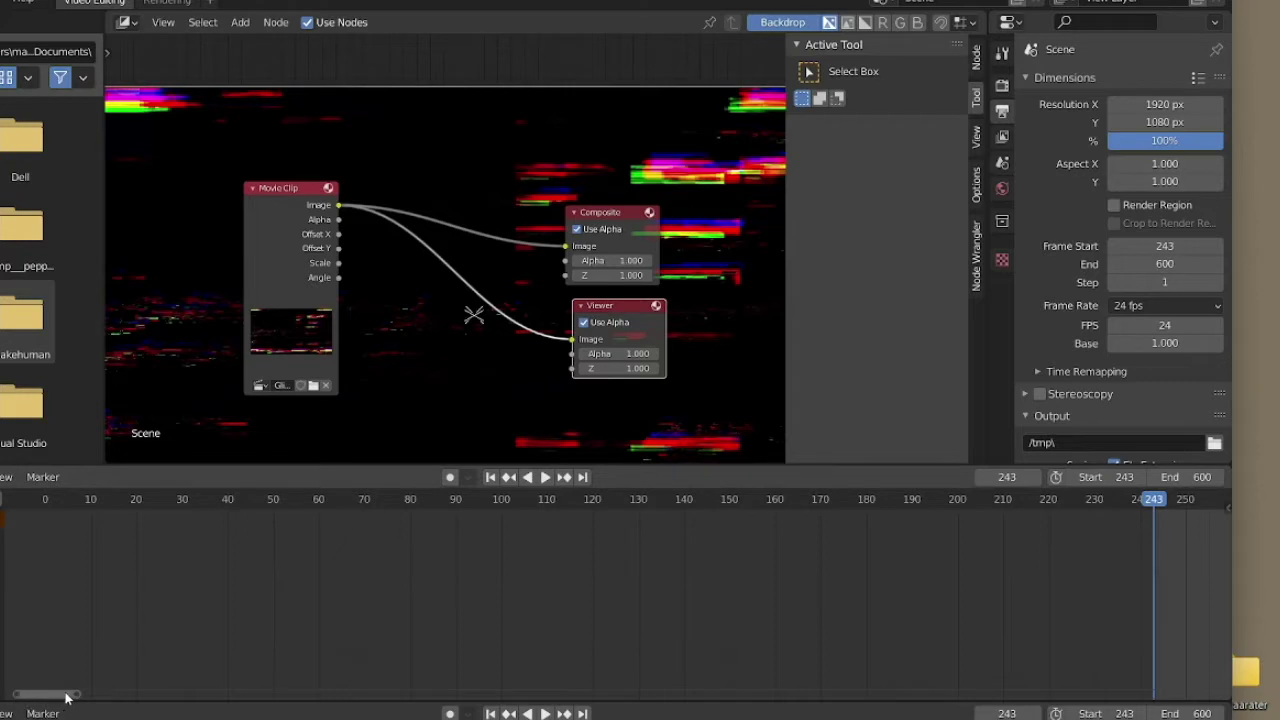
- Fit the timeline view to the frame range from 243 to 600 and play a short part of the glitch clip
drag(80, 697, 1040, 661)
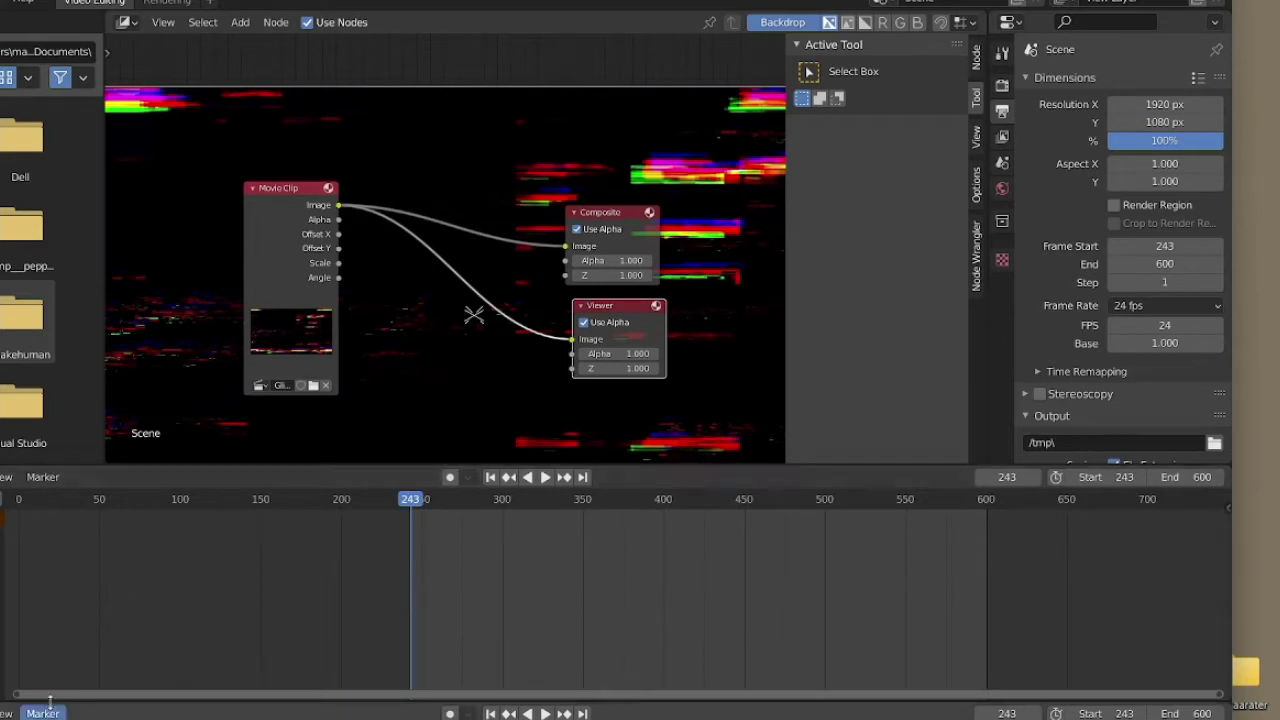
drag(15, 694, 214, 697)
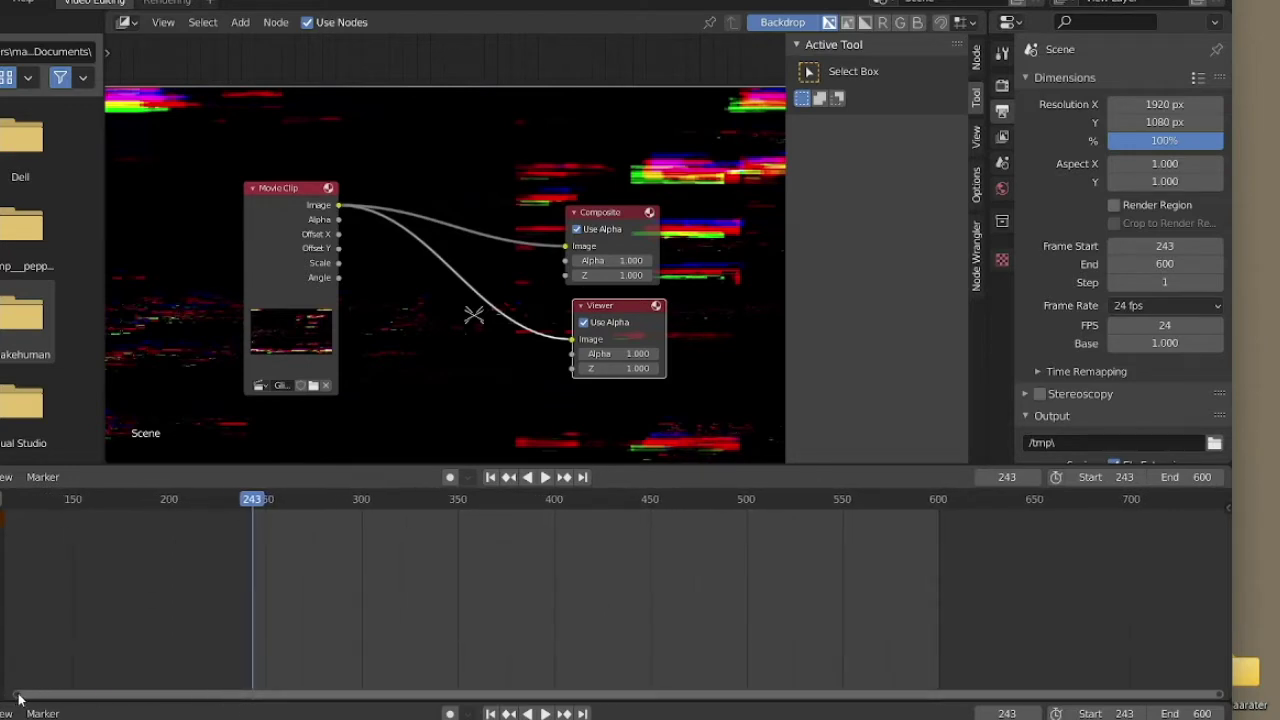
drag(20, 694, 158, 694)
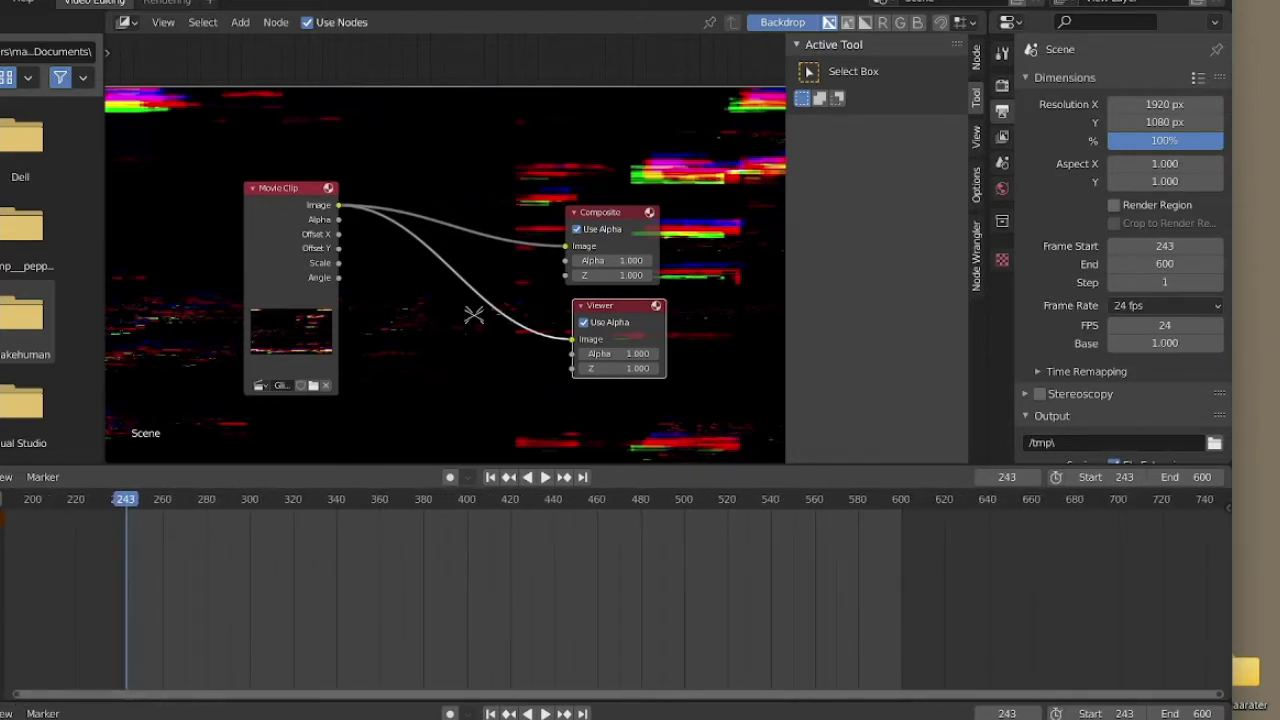
drag(1216, 694, 931, 703)
key(space)
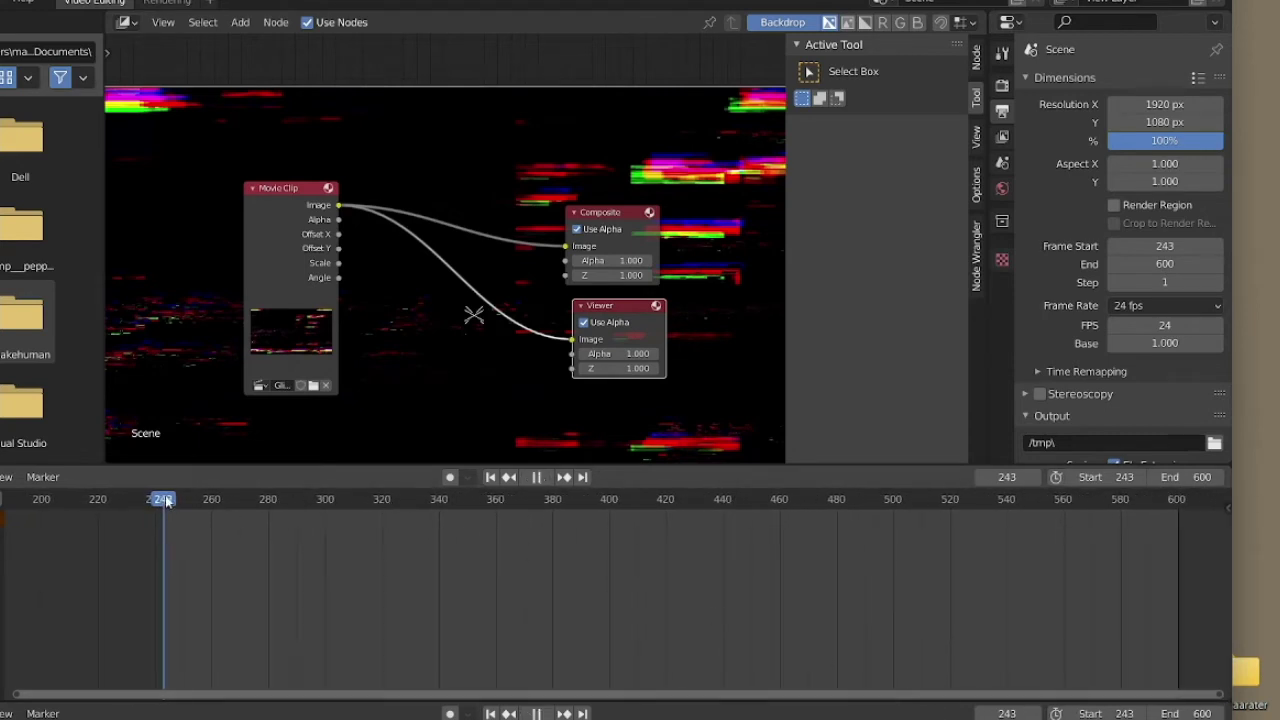
key(space)
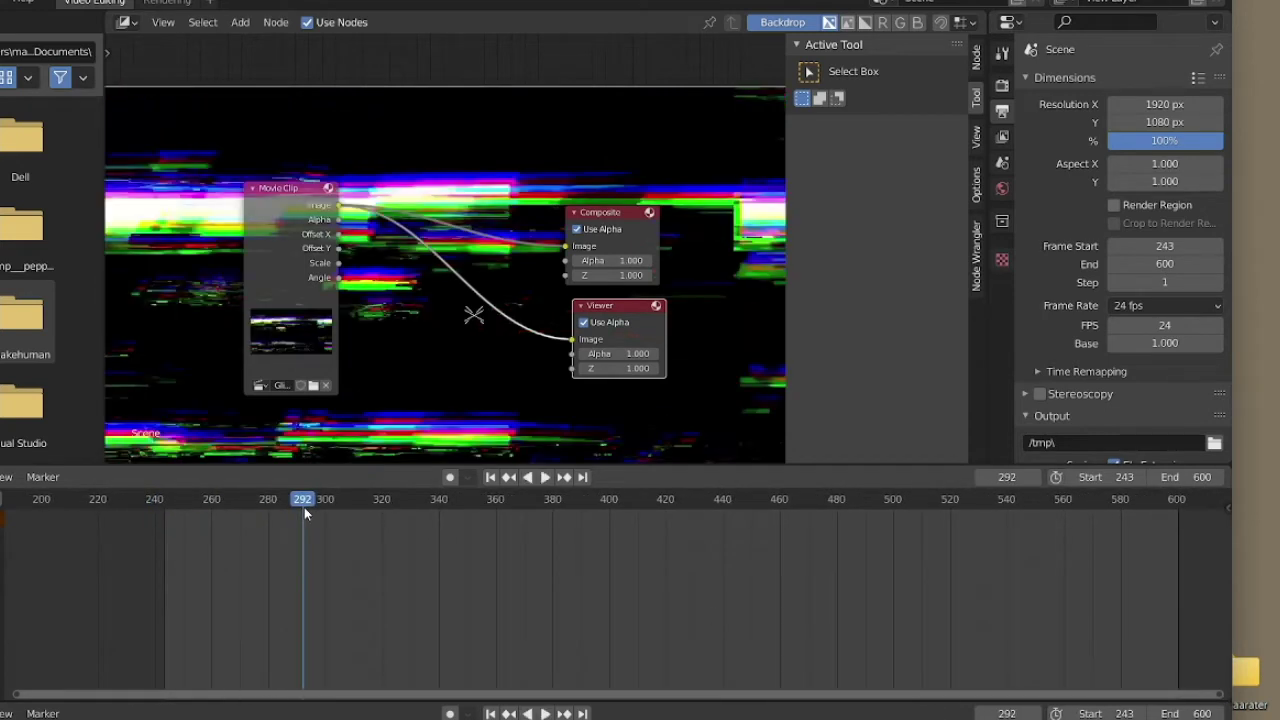
- Scrub through the glitch clip to find a suitable end point and place the playhead at frame 421
drag(304, 507, 607, 511)
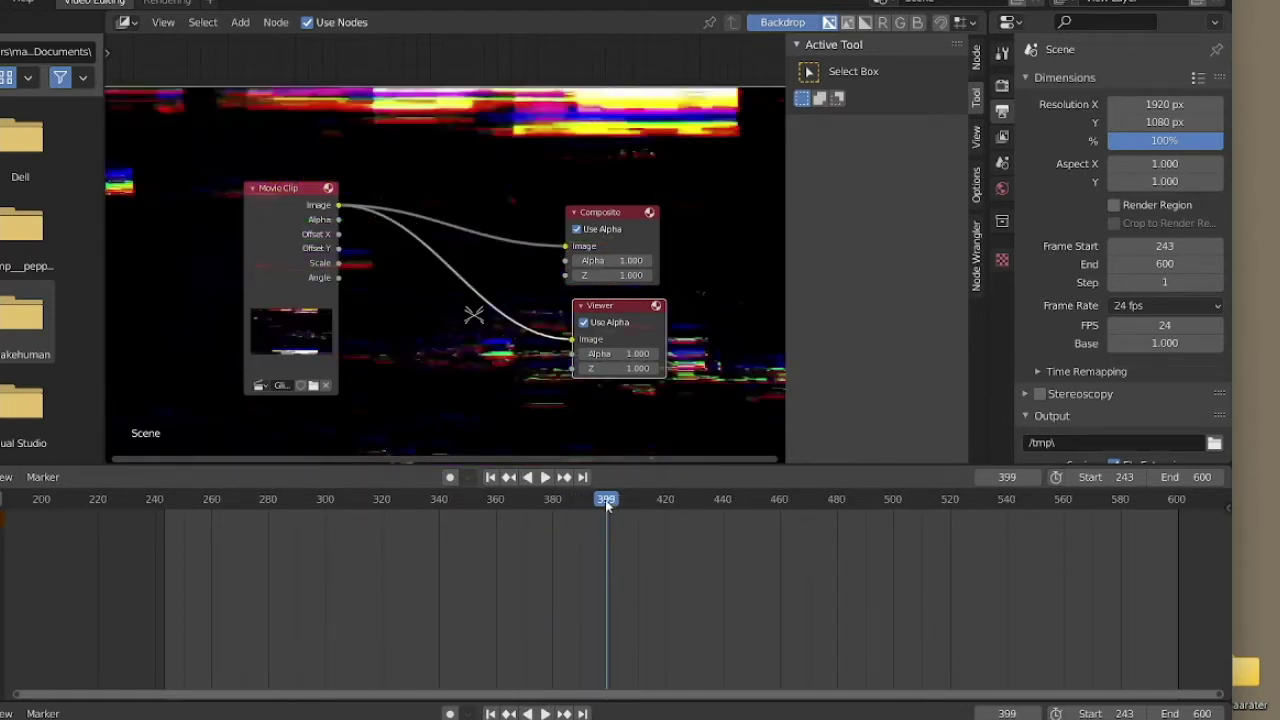
key(ctrl+shift+space)
drag(606, 506, 615, 510)
key(space)
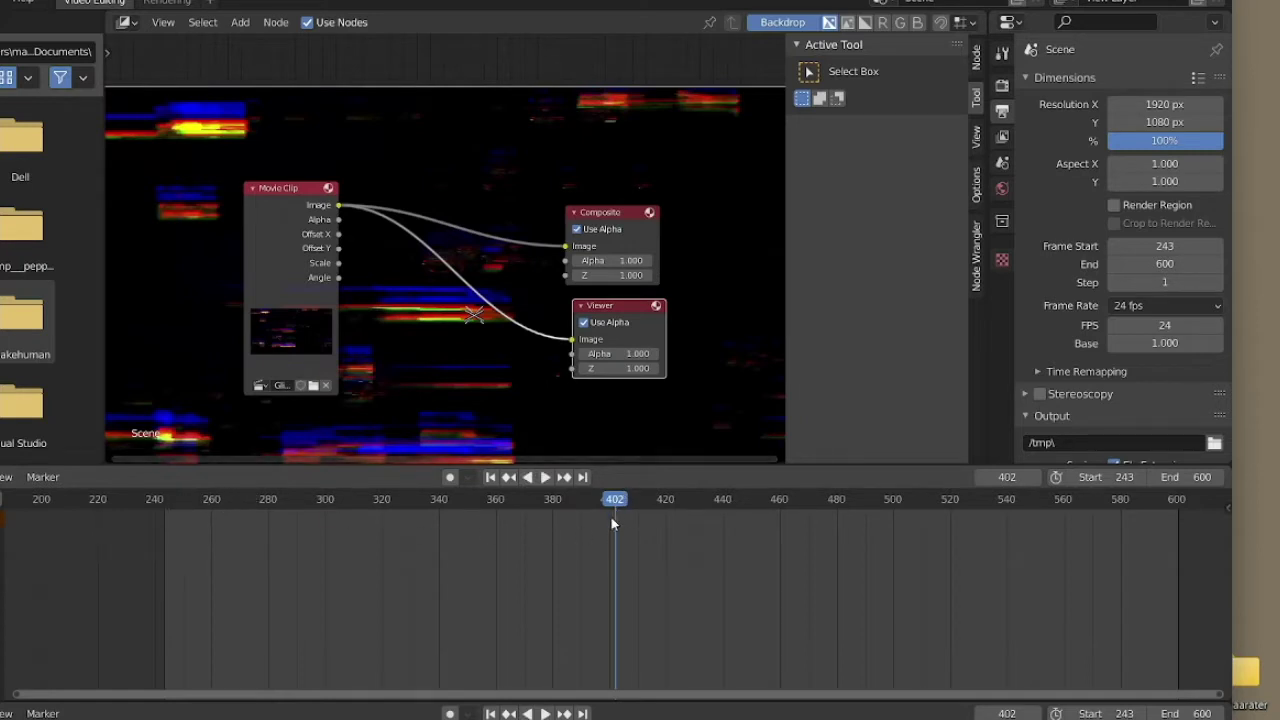
drag(638, 508, 667, 513)
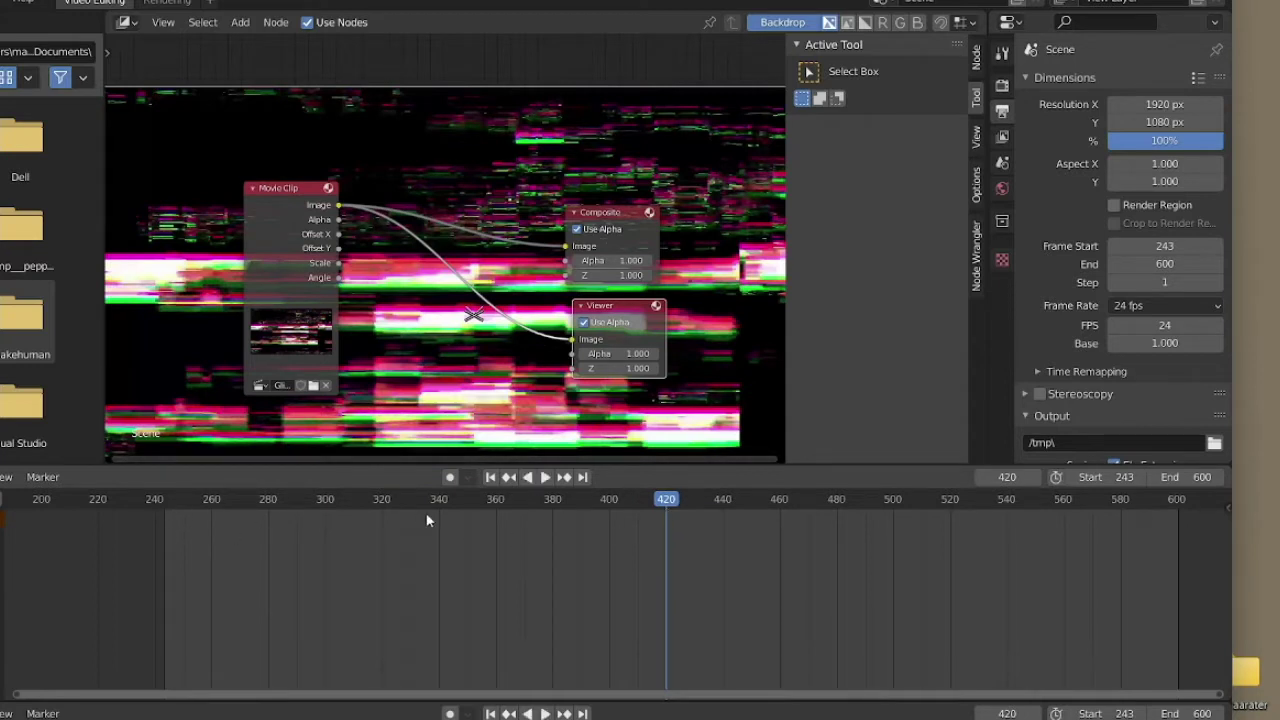
mouse_move(669, 504)
mouse_down()
mouse_move(694, 506)
mouse_move(677, 507)
mouse_up()
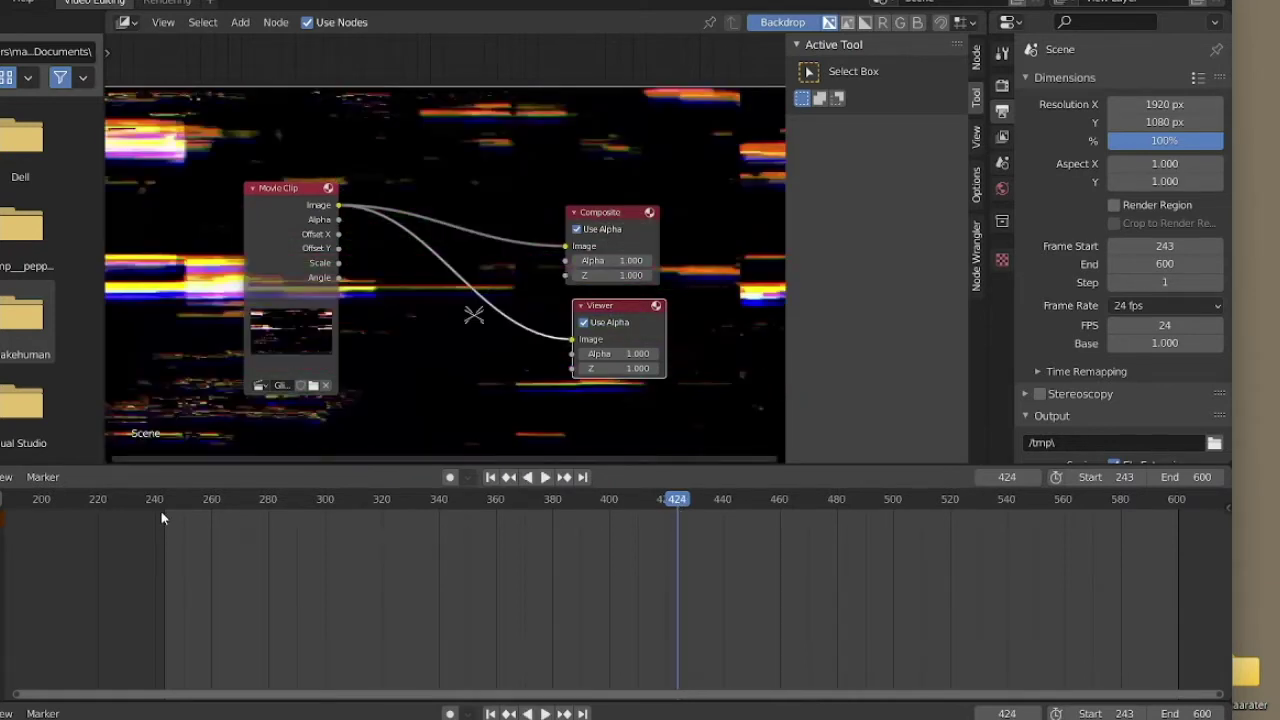
drag(161, 511, 669, 524)
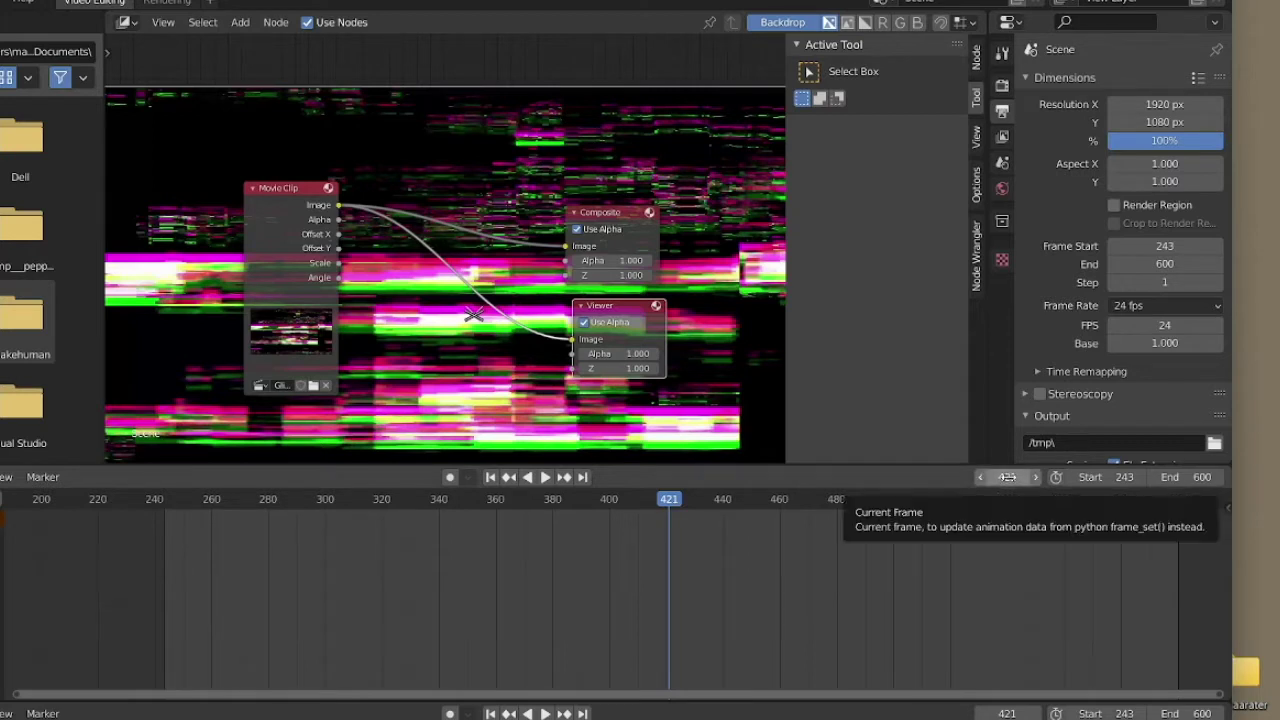
- Set the scene's end frame to 421 and preview the shortened range, stopping at frame 323
click(1204, 479)
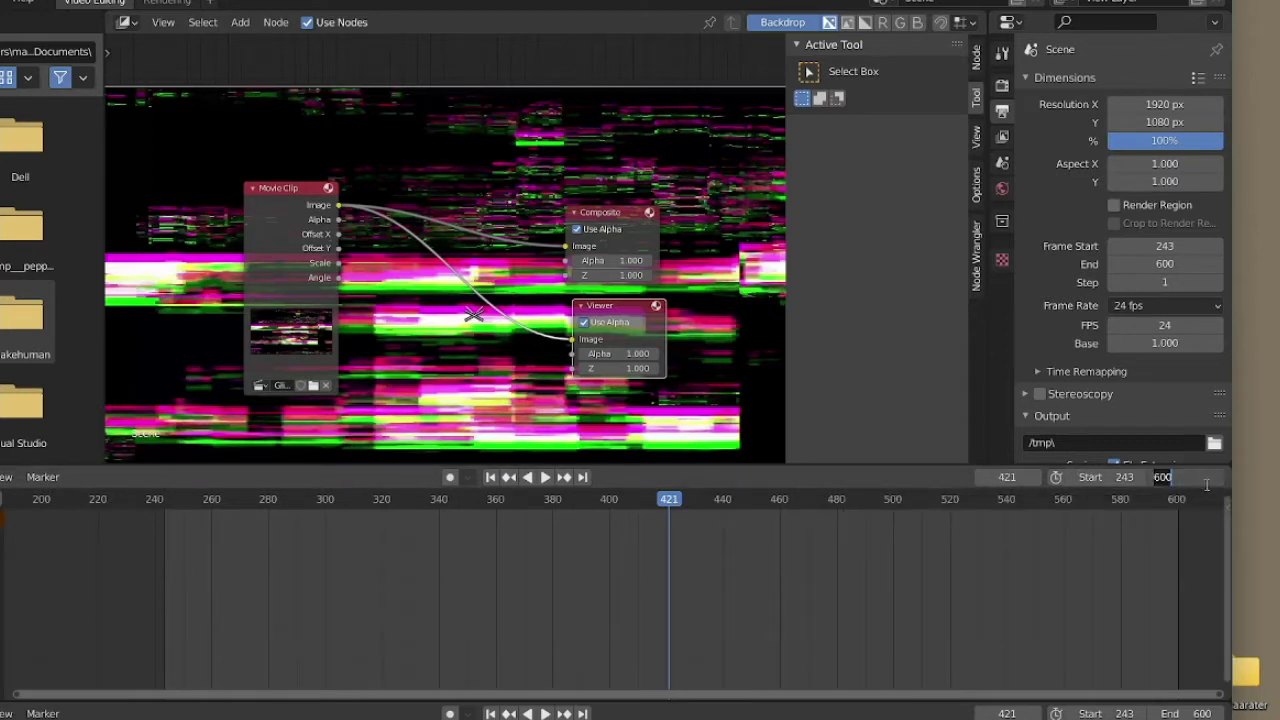
text(421)
key(Return)
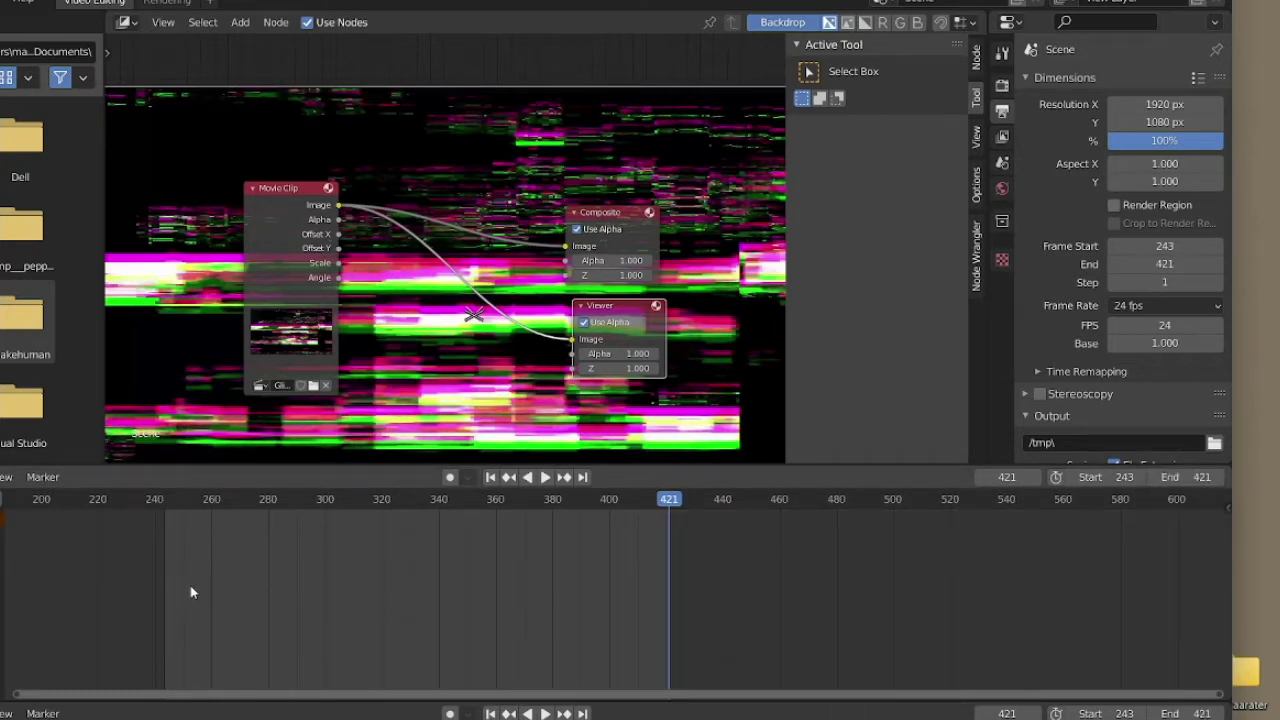
key(space)
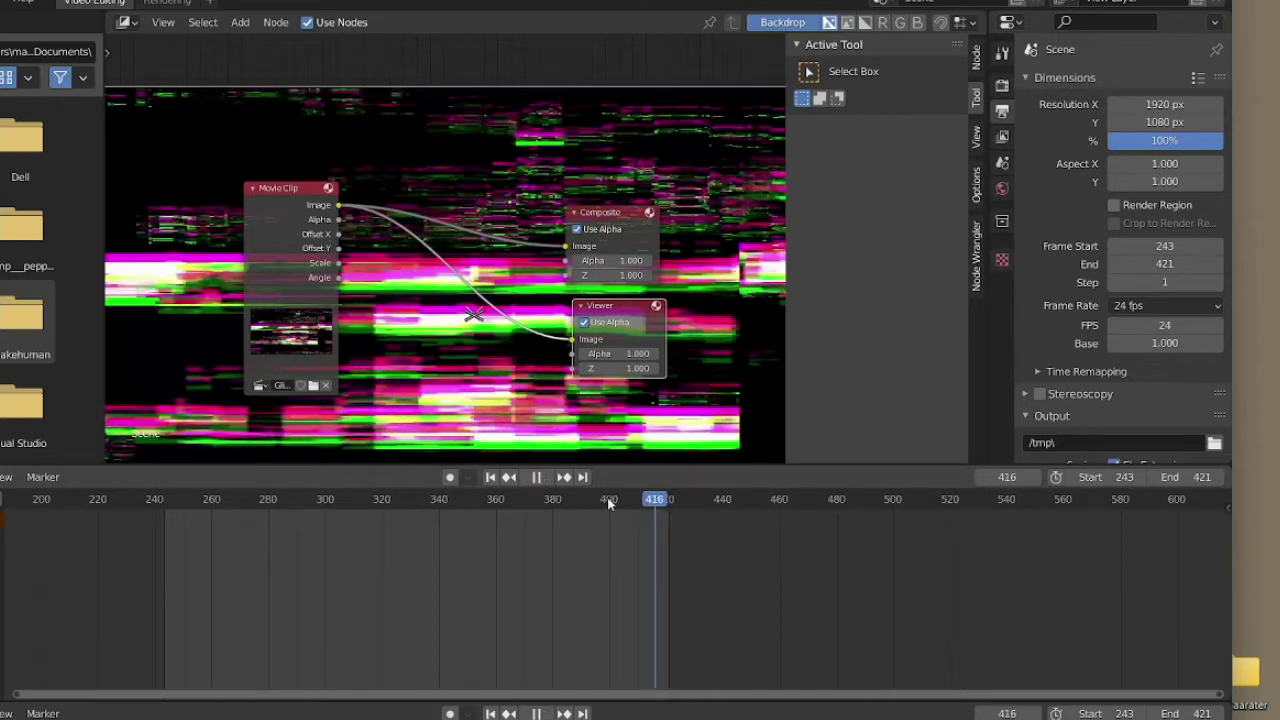
drag(250, 553, 391, 563)
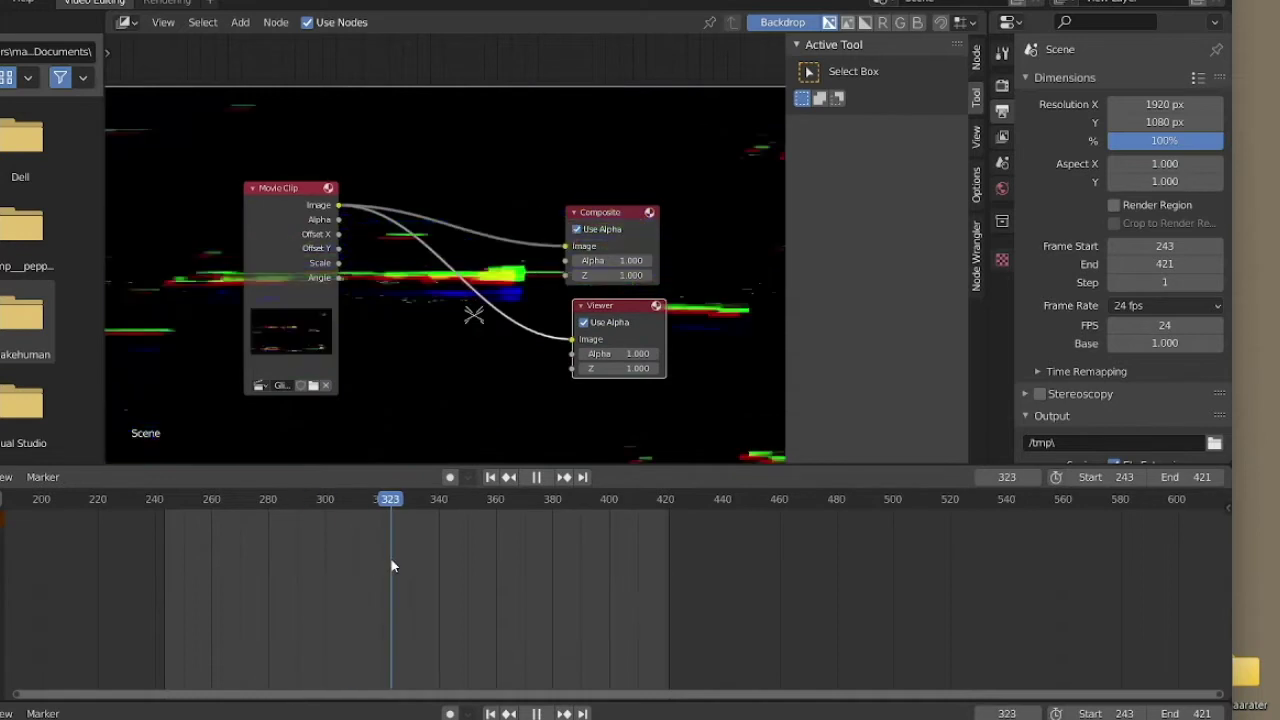
key(space)
scroll(504, 307, down, 1)
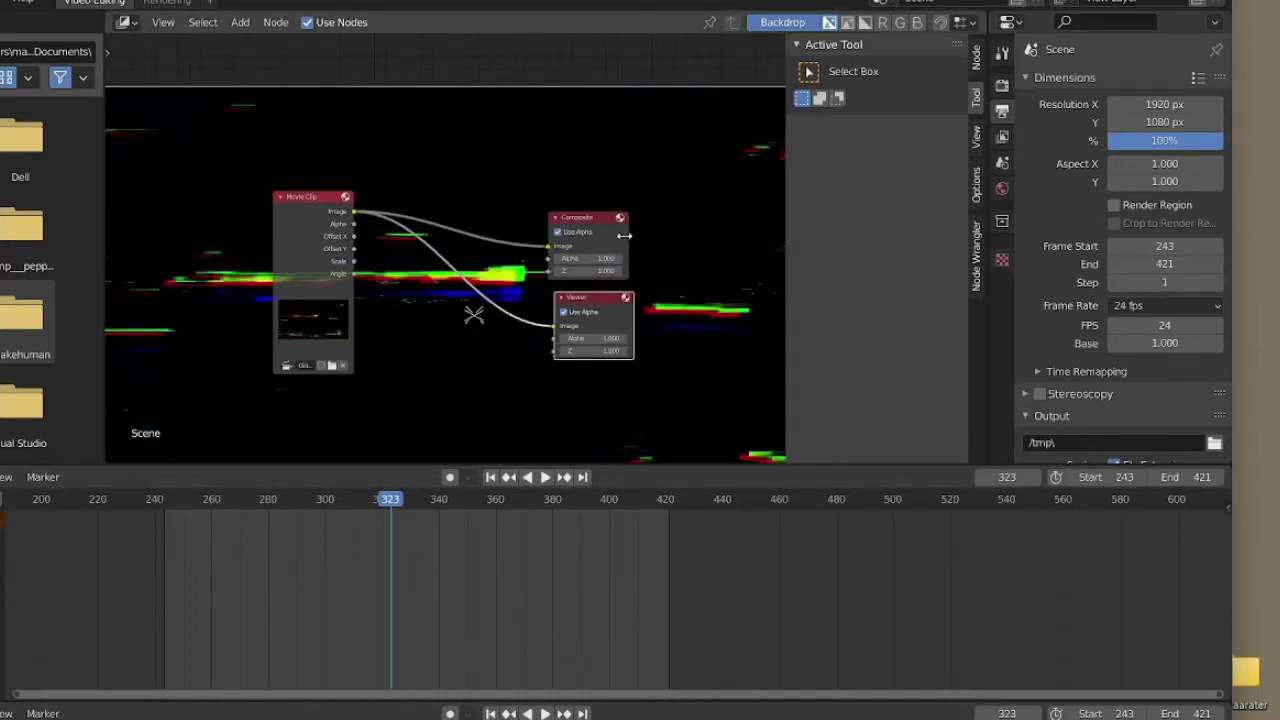
- Set the output resolution to 1024 px in X and 576 px in Y
click(1, 3)
click(1002, 87)
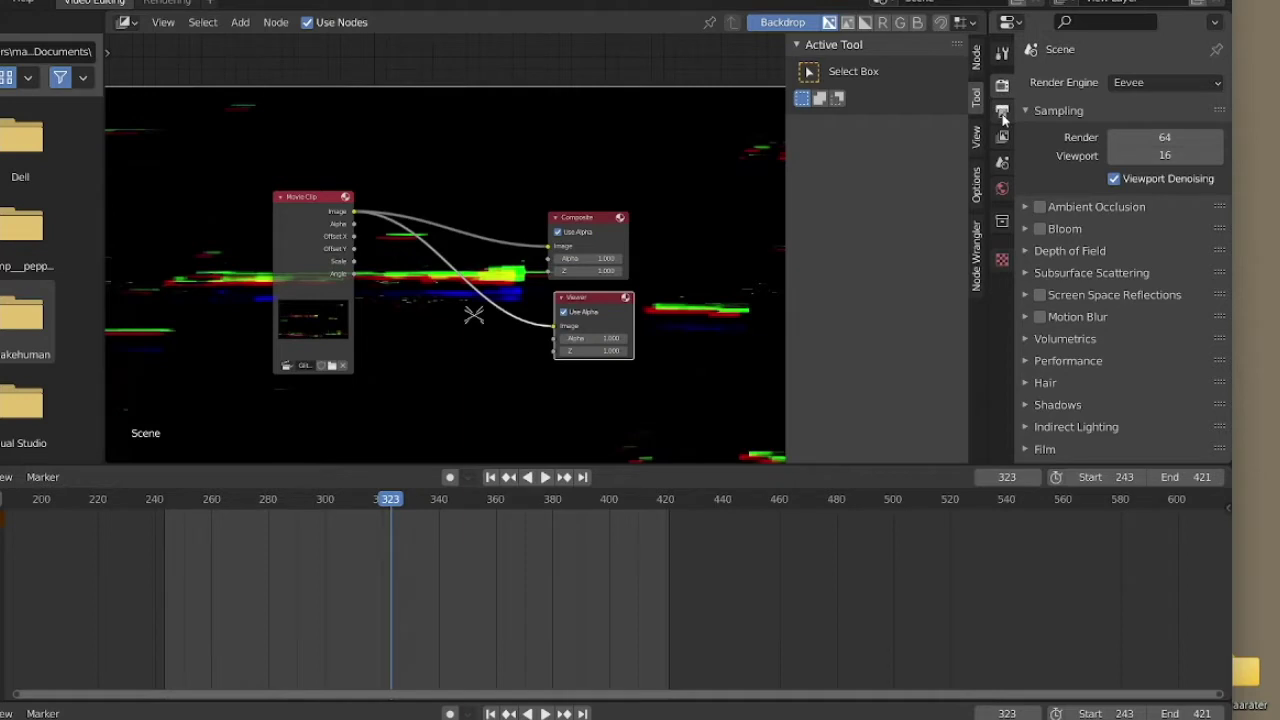
click(1003, 114)
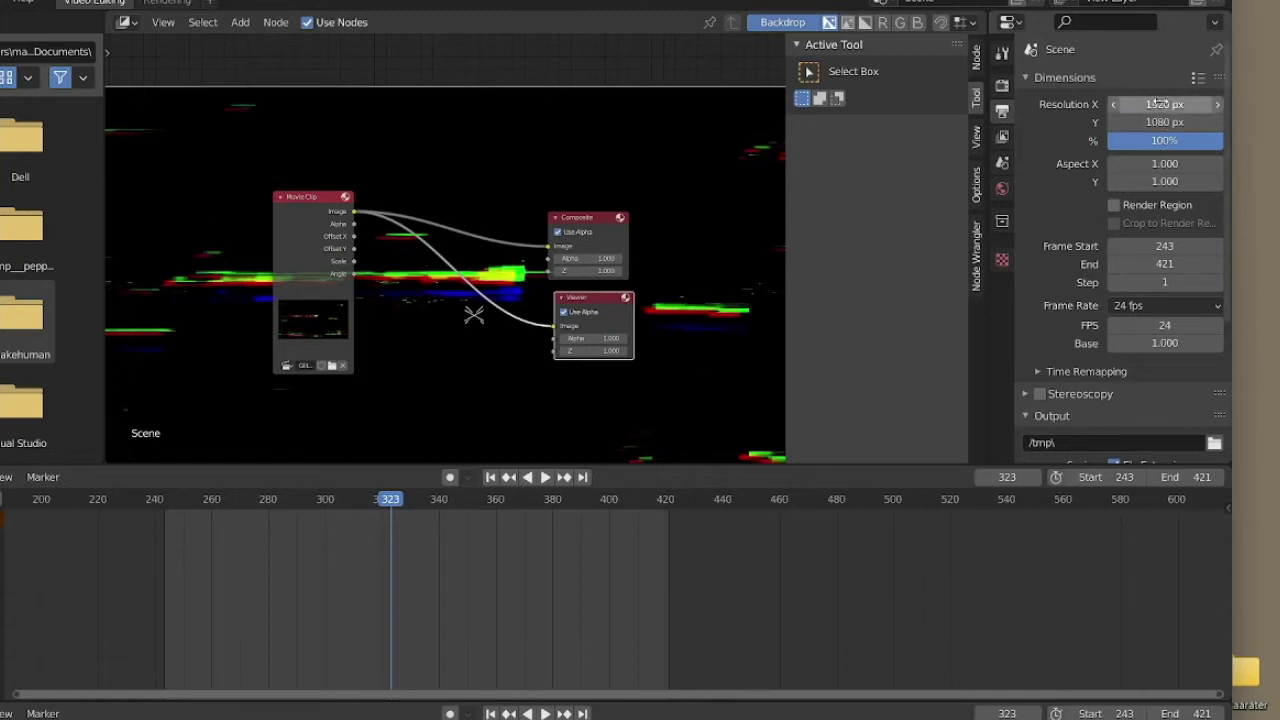
click(1156, 104)
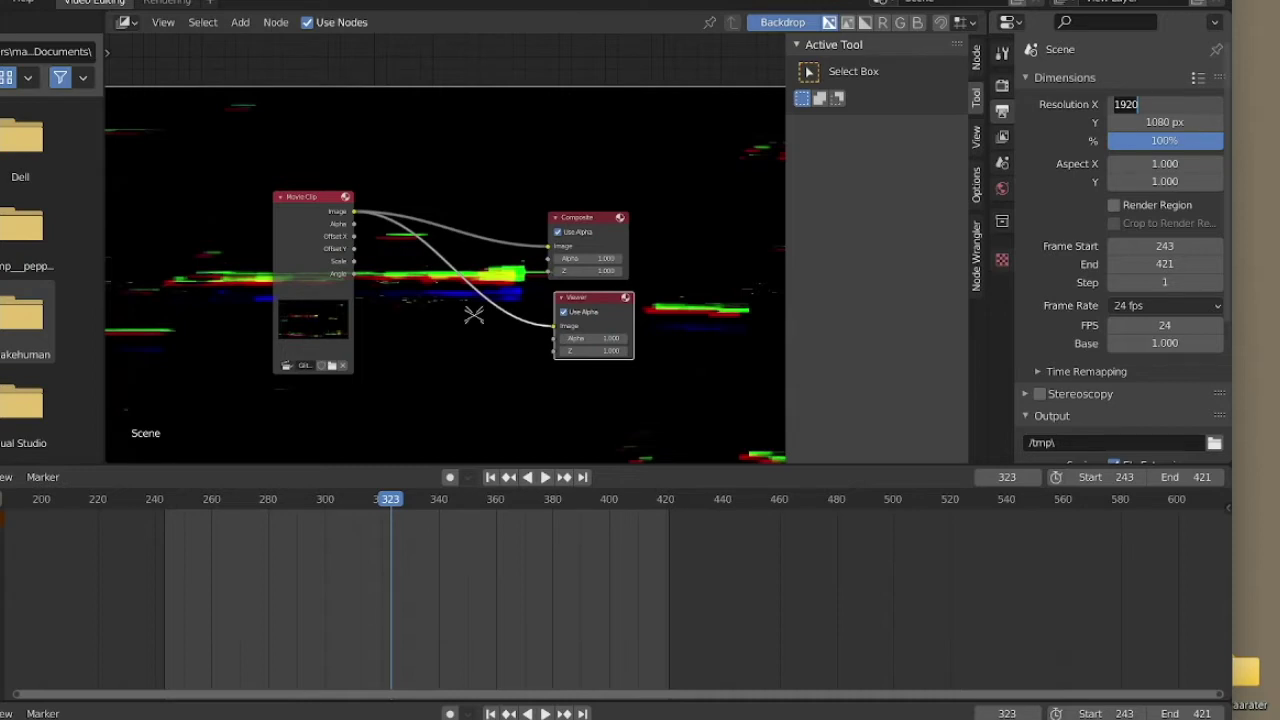
key(Return)
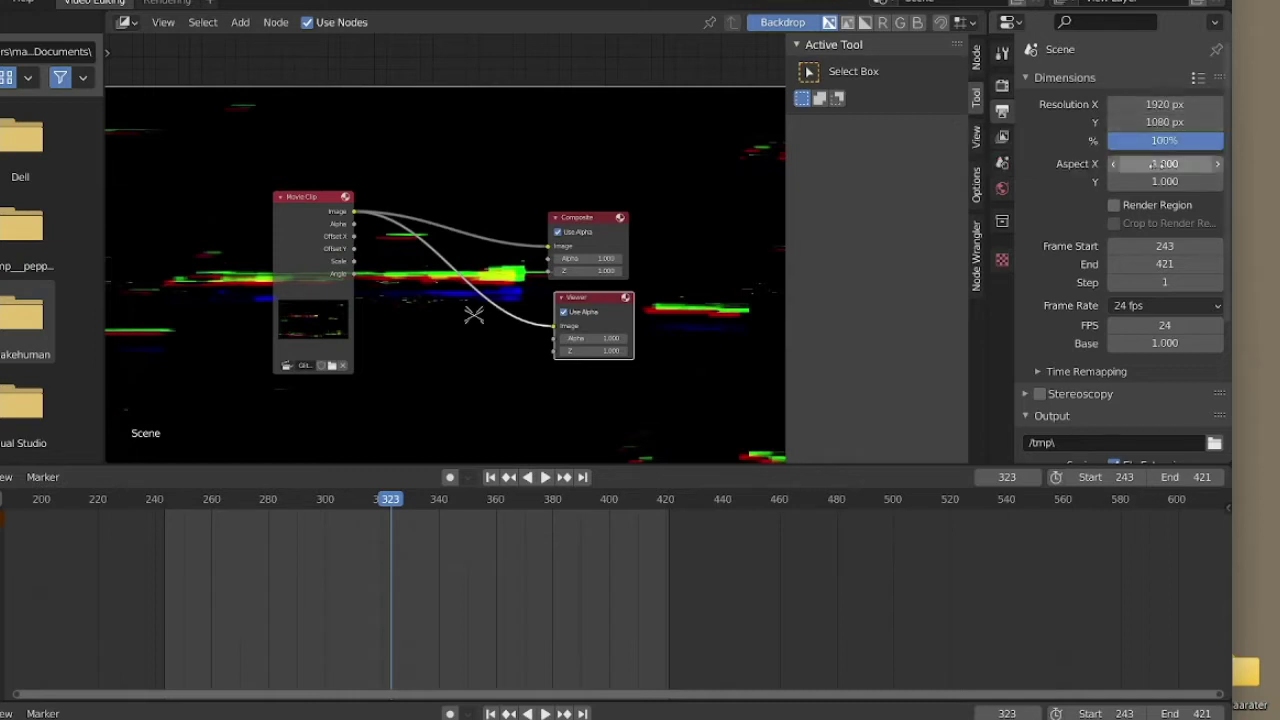
click(1163, 104)
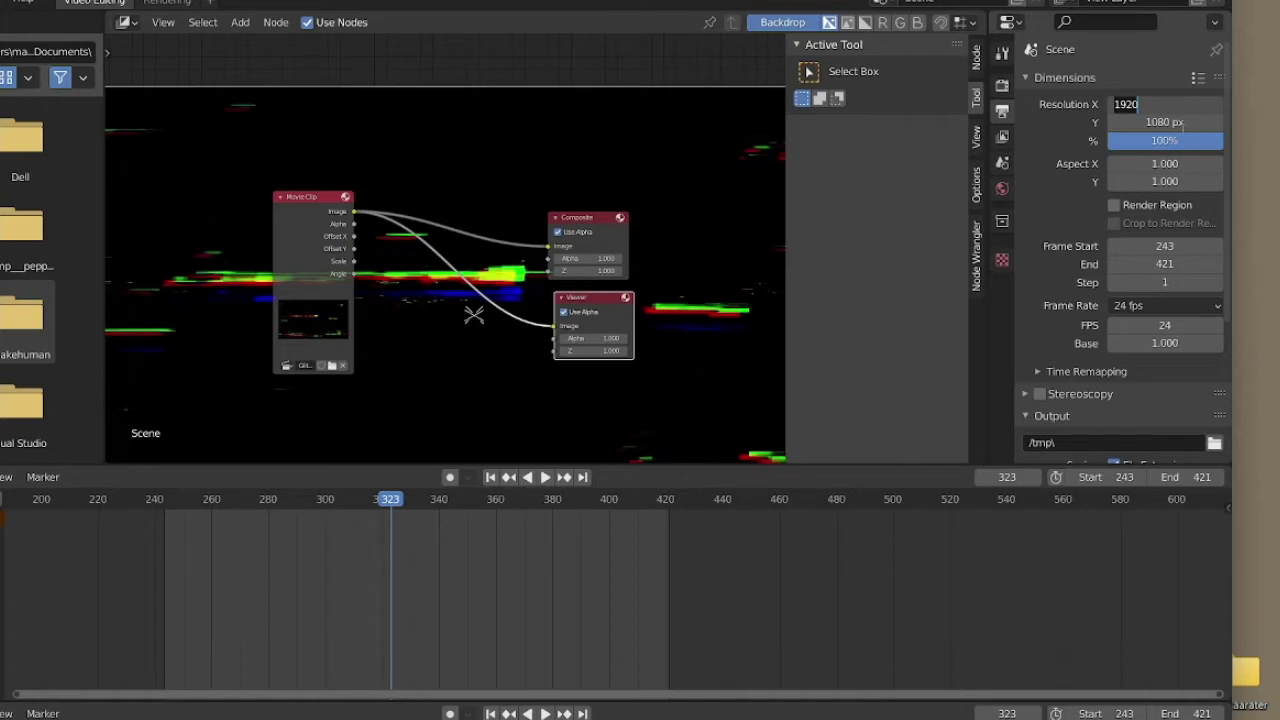
text(1024)
key(Return)
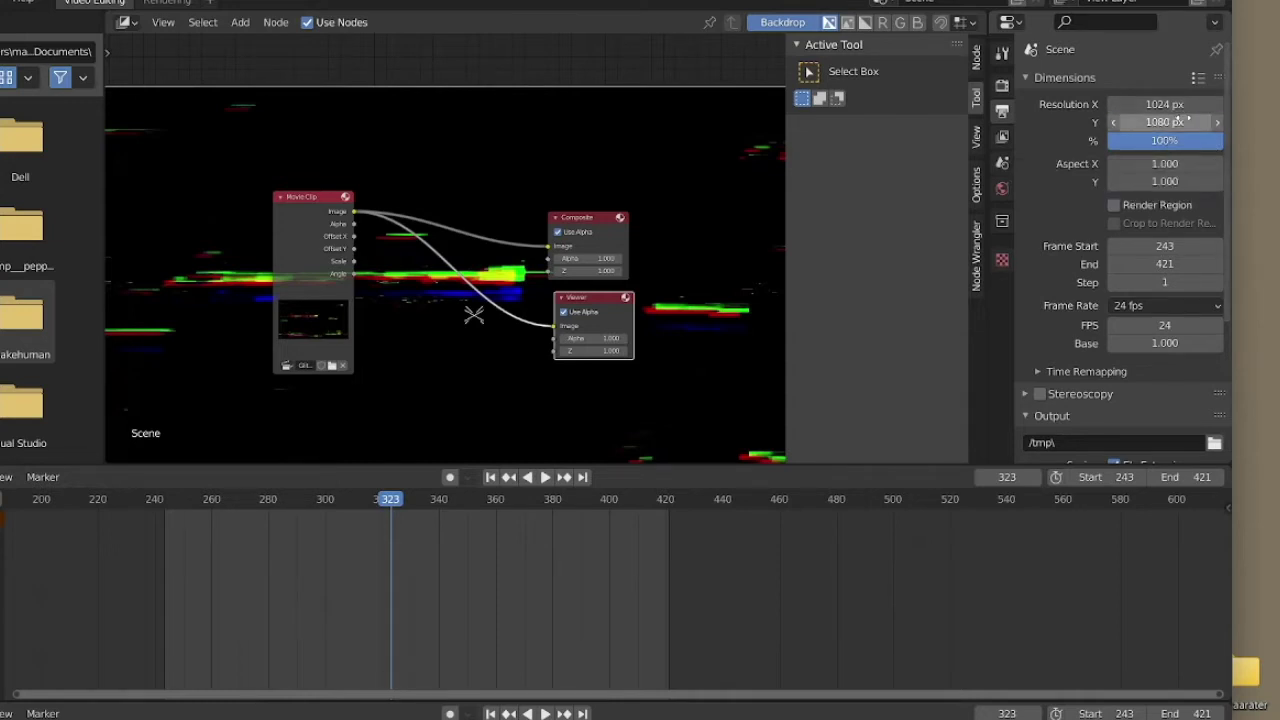
click(1178, 122)
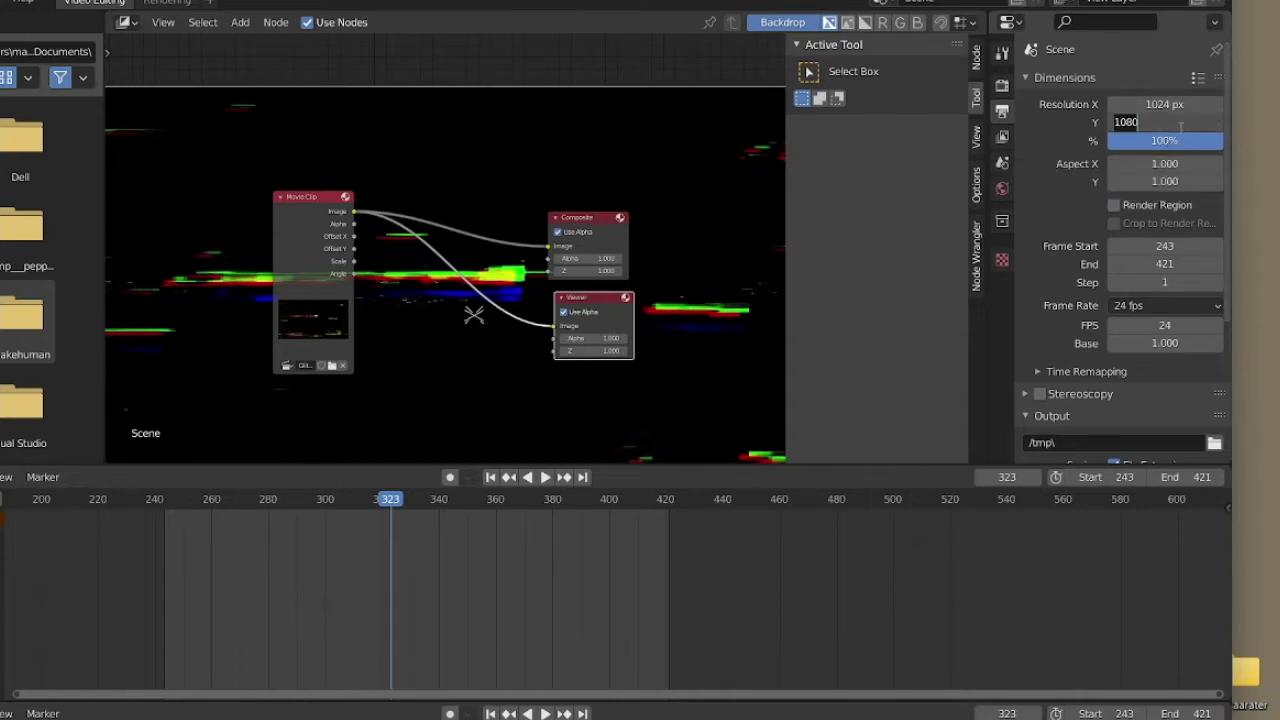
text(576)
key(Return)
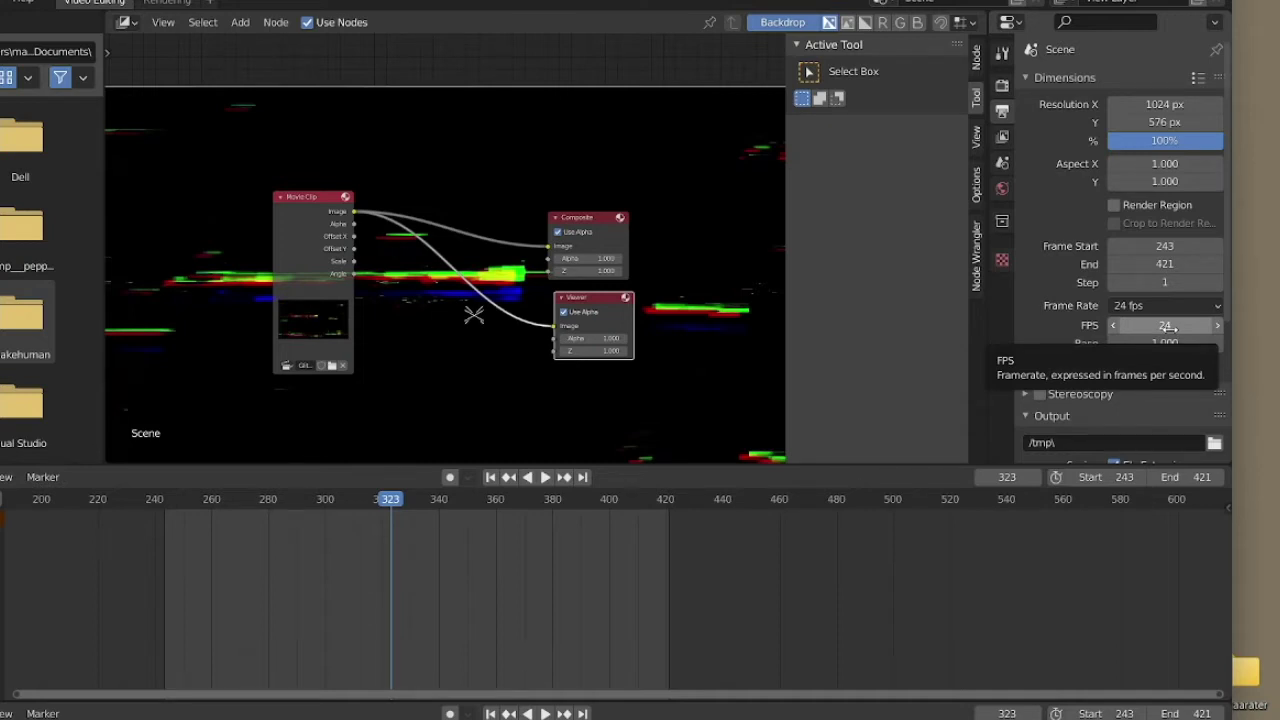
- Set the output frame rate to 8 fps and bring the output path and file format settings into view
click(1168, 327)
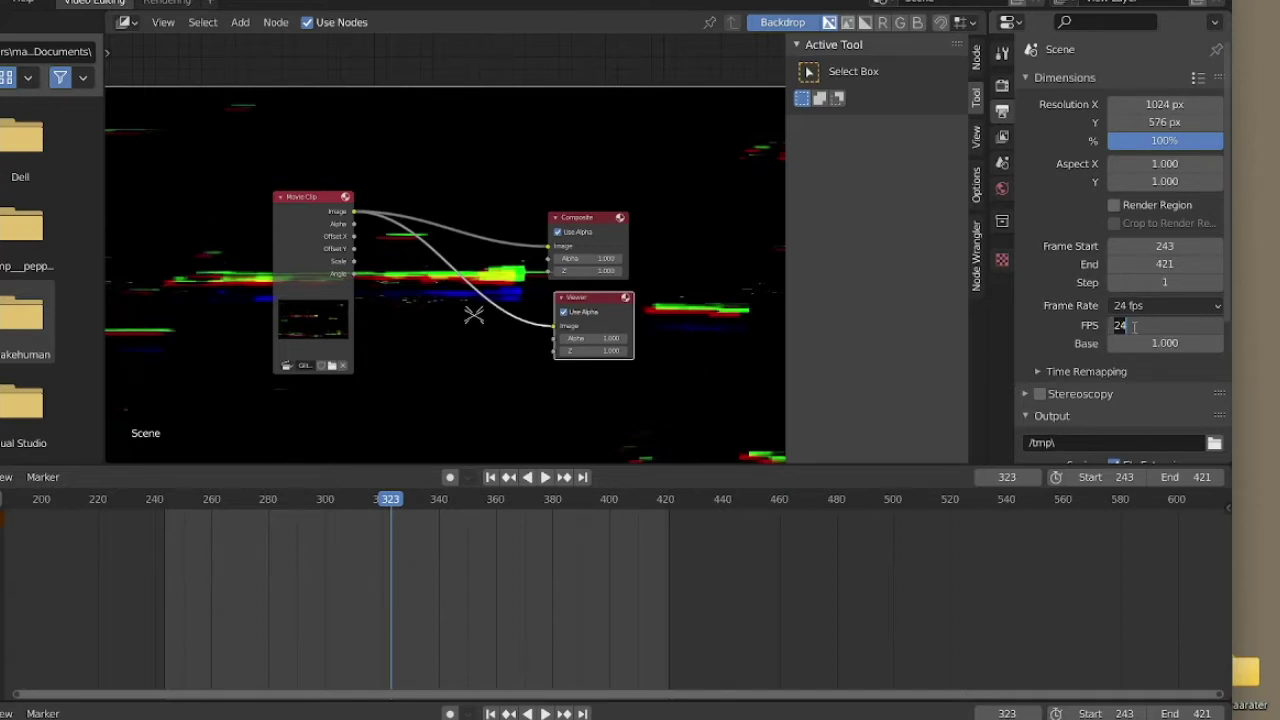
text(8)
key(Return)
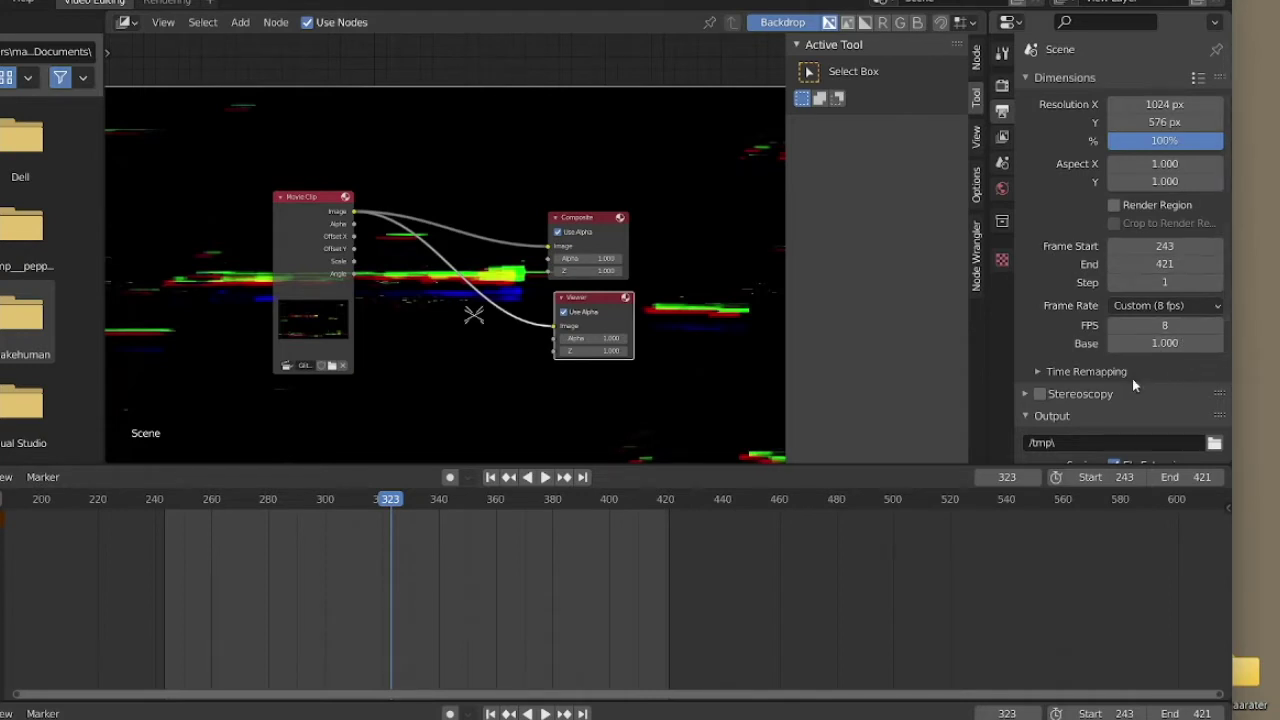
scroll(1131, 378, down, 2)
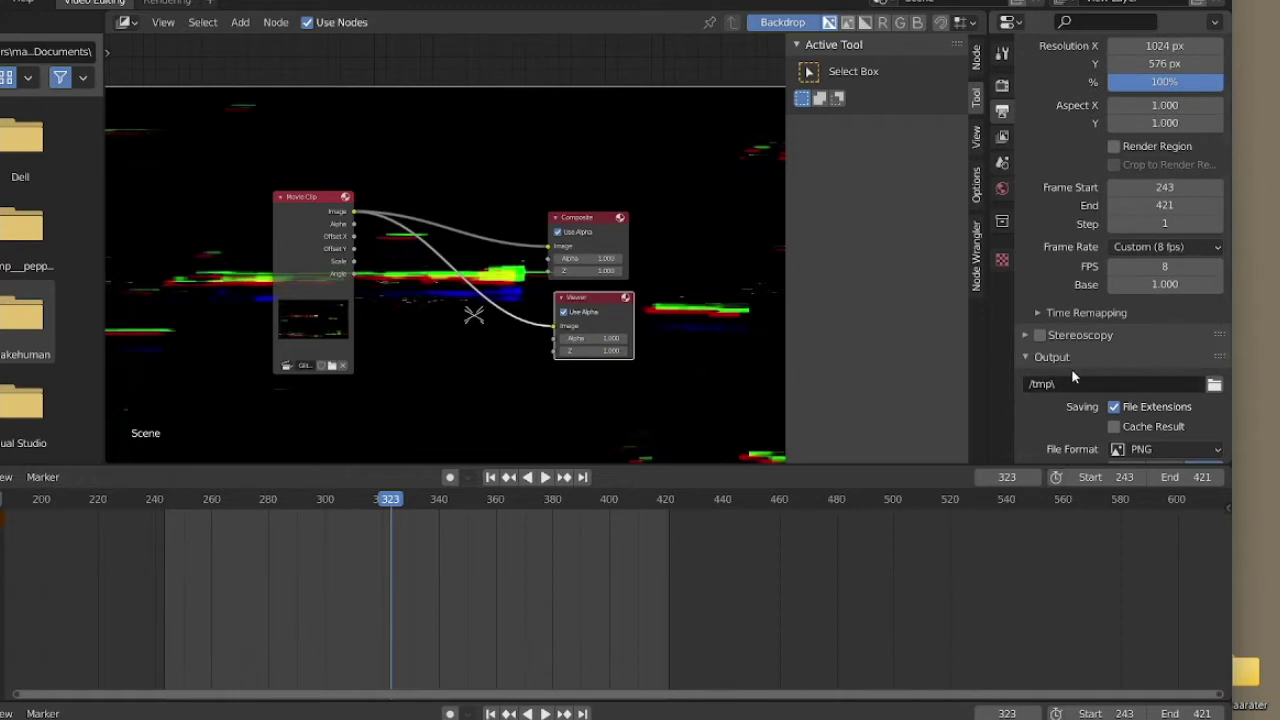
- Set the render output path to the Desktop folder with the file name GLITCH
scroll(1122, 385, down, 2)
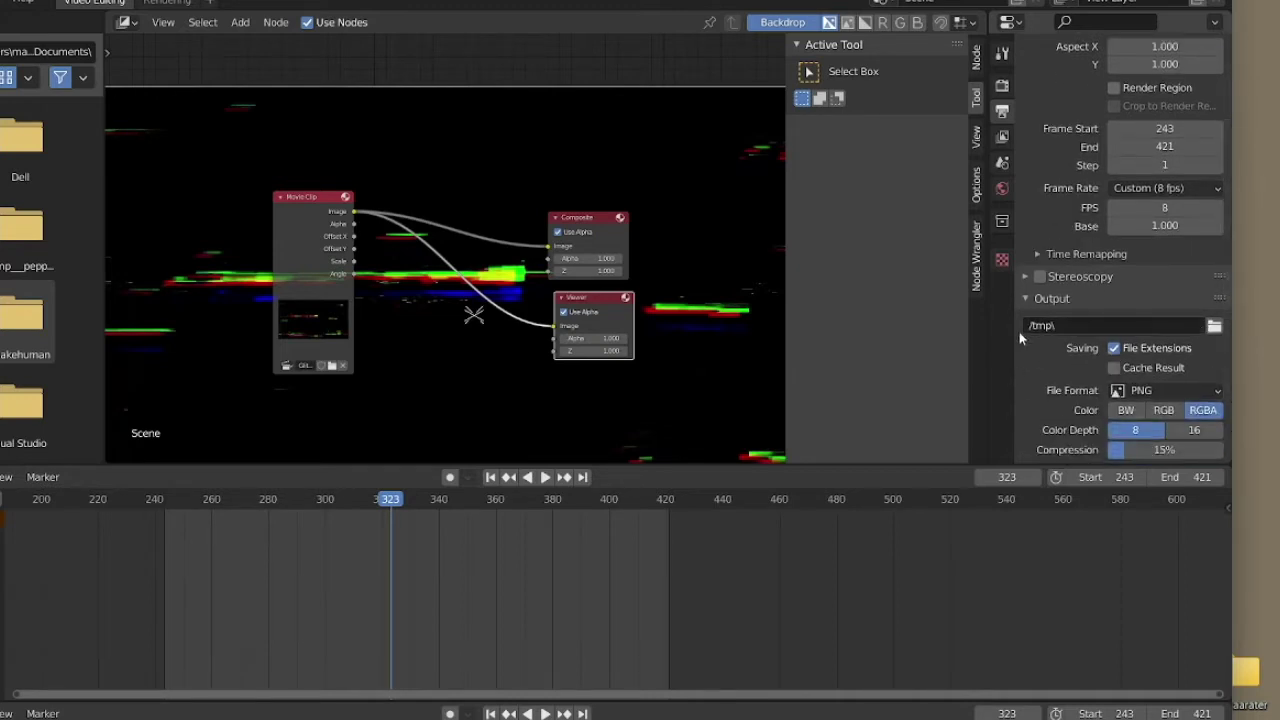
click(1213, 327)
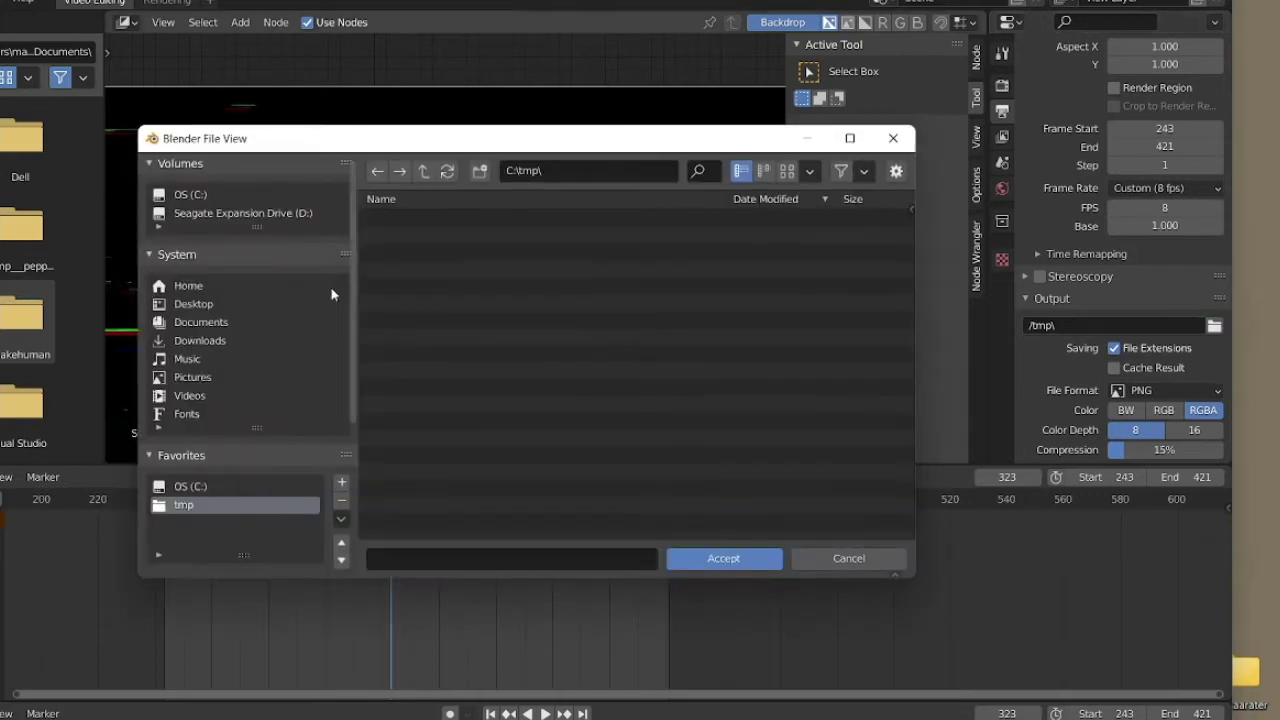
click(182, 306)
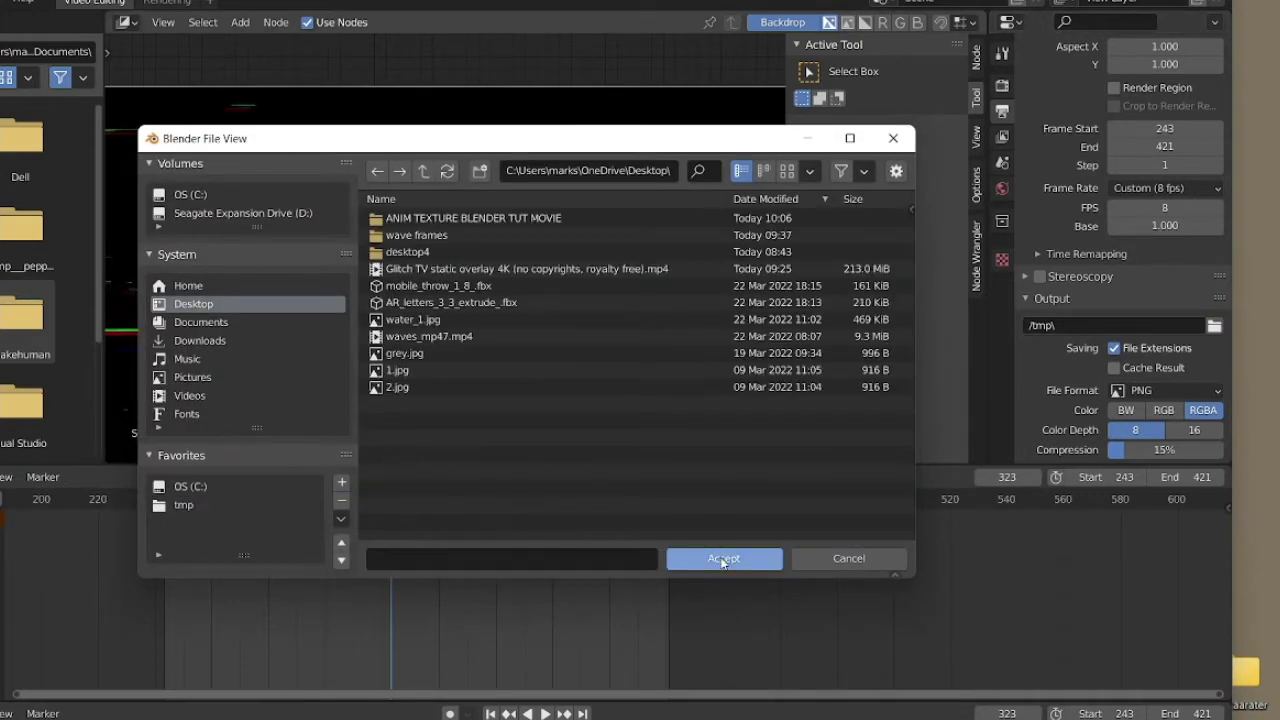
click(484, 555)
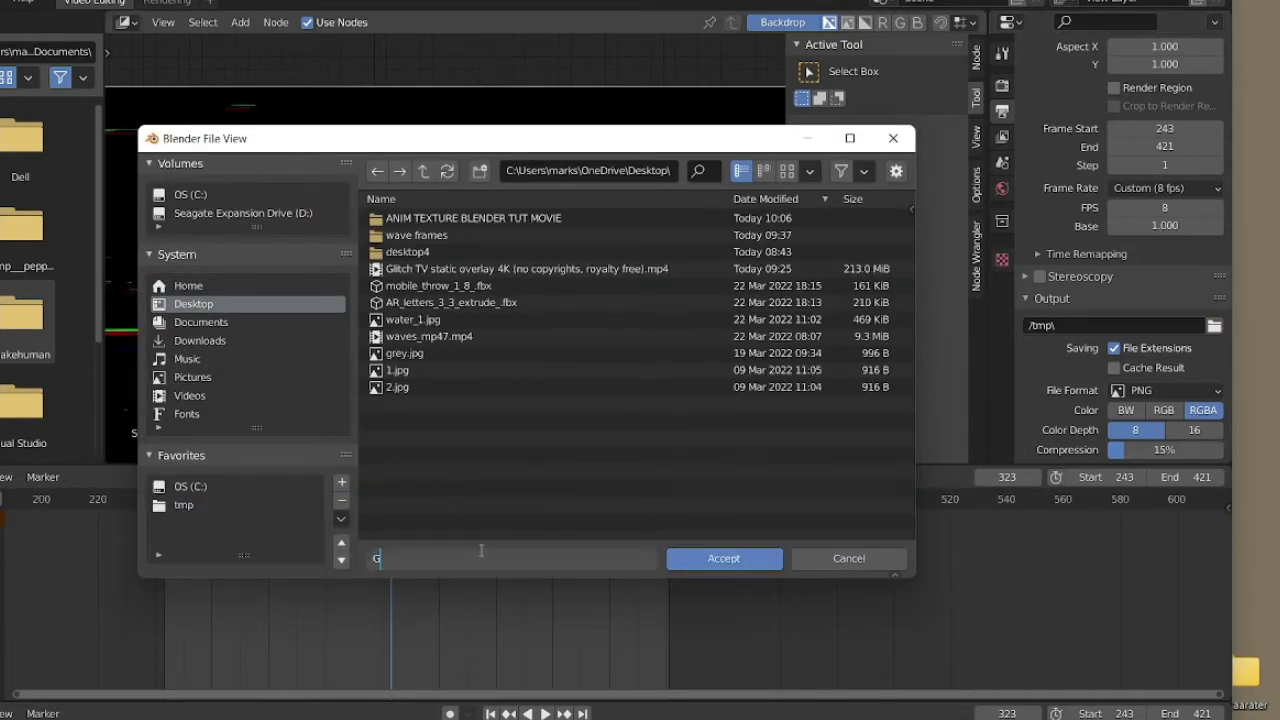
text(GLITCH)
key(Return)
click(717, 558)
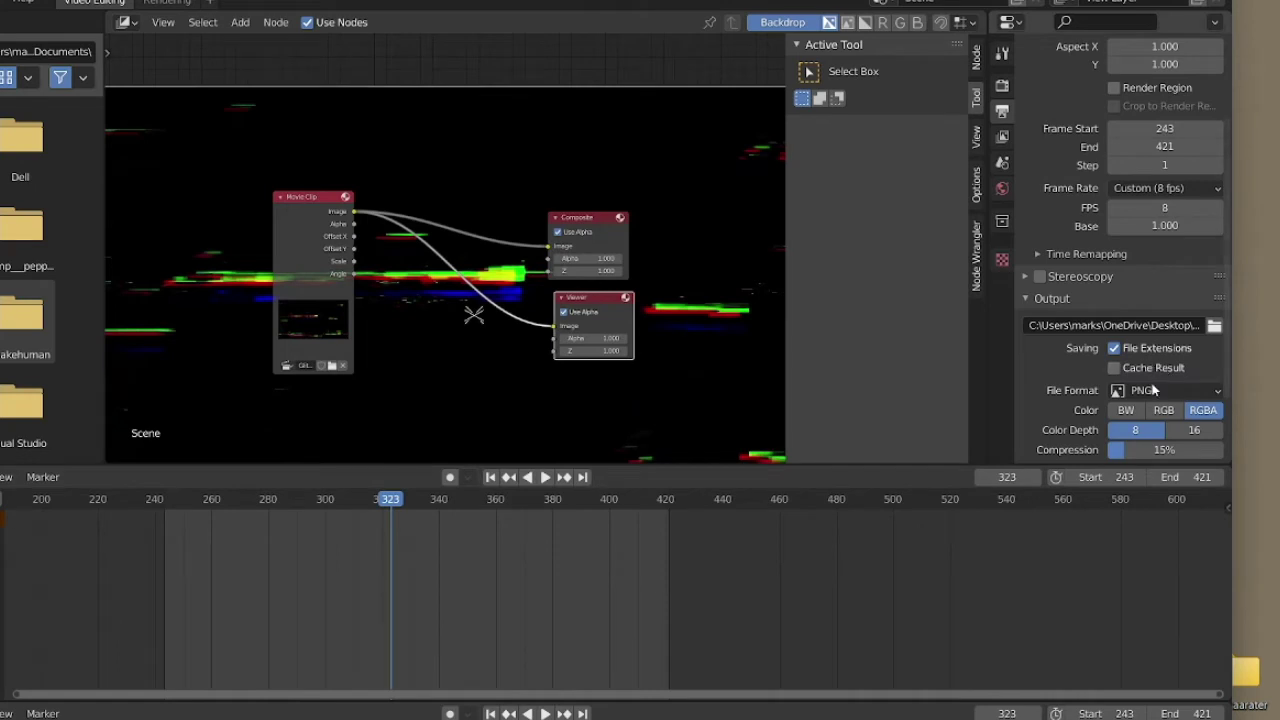
- Set the output file format to FFmpeg Video
scroll(1113, 367, down, 2)
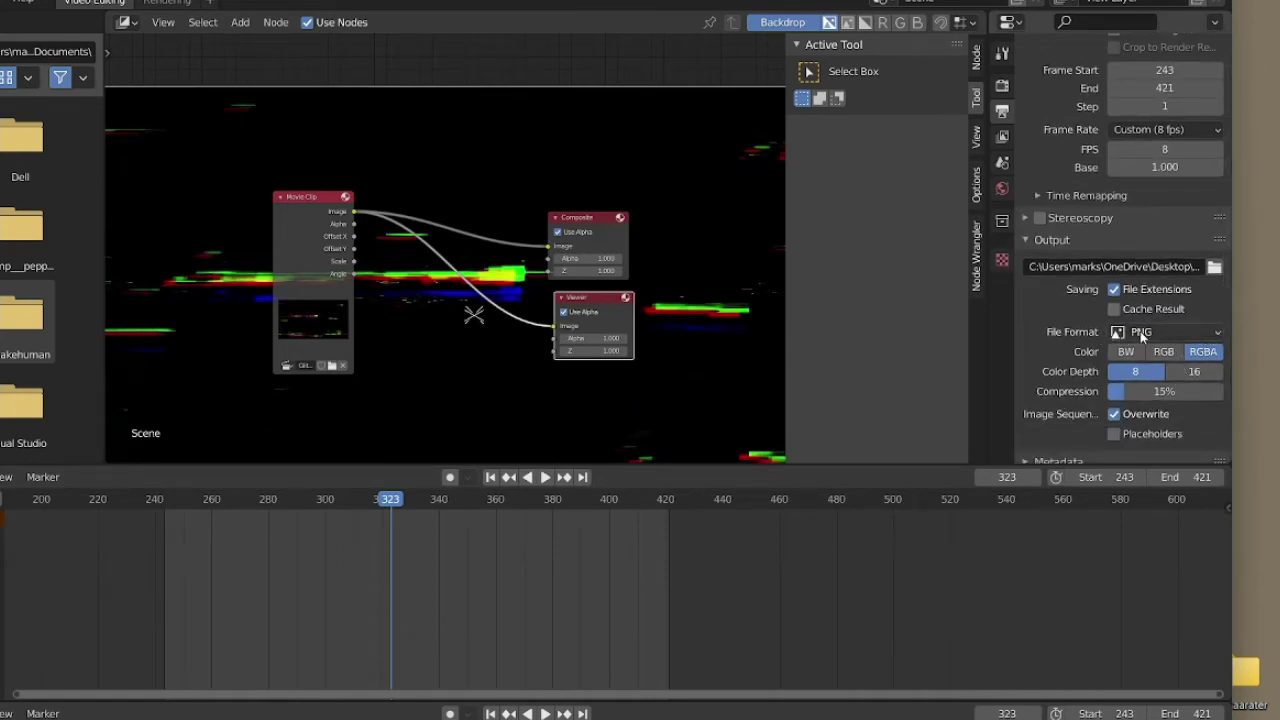
click(1218, 332)
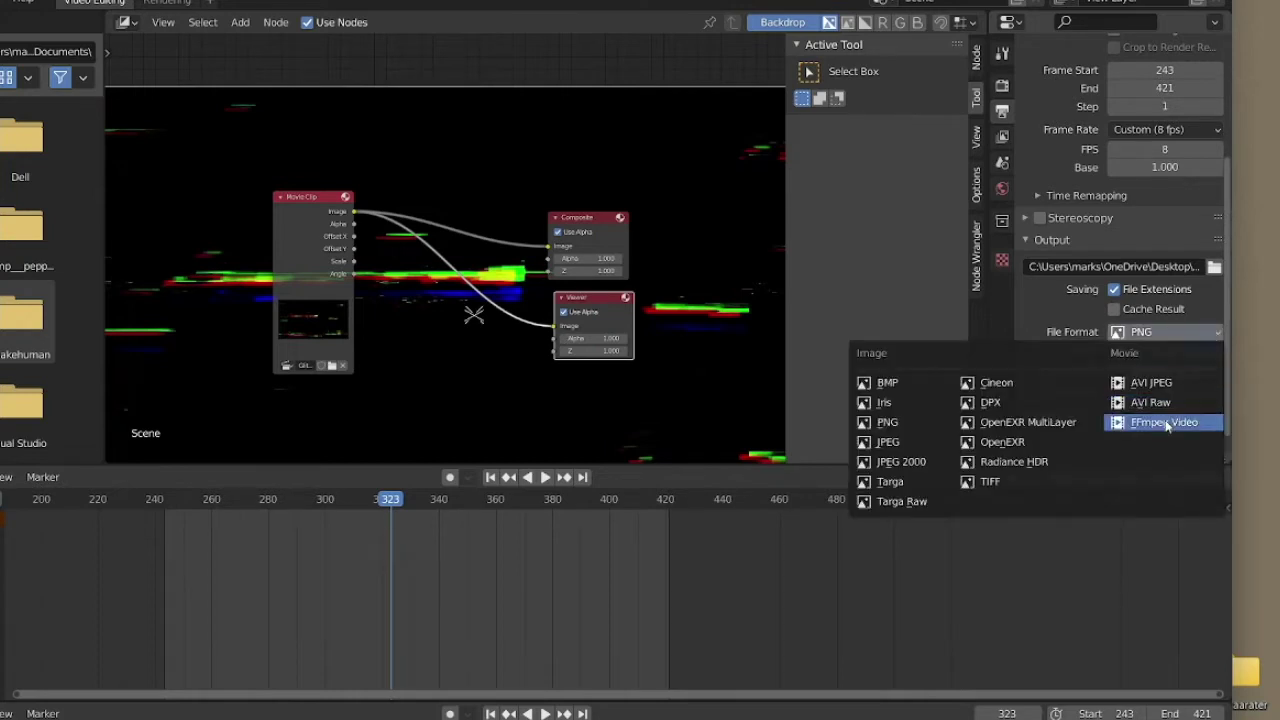
click(1166, 425)
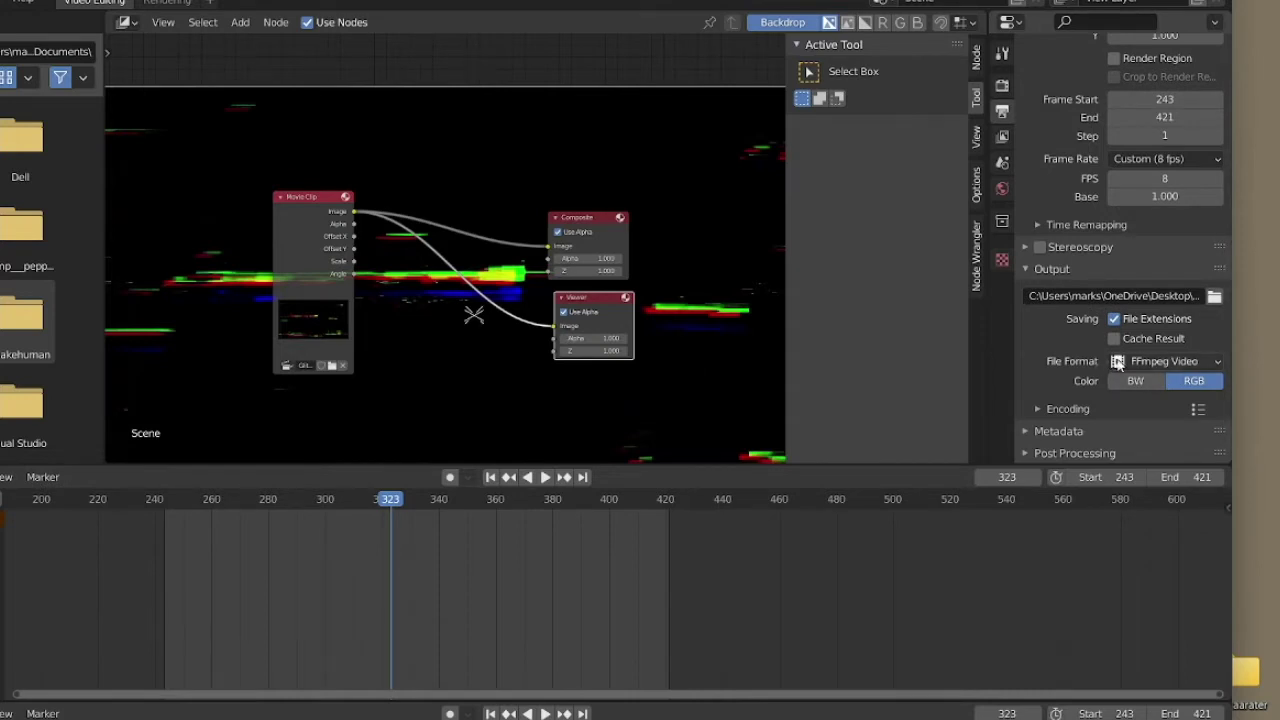
click(1163, 362)
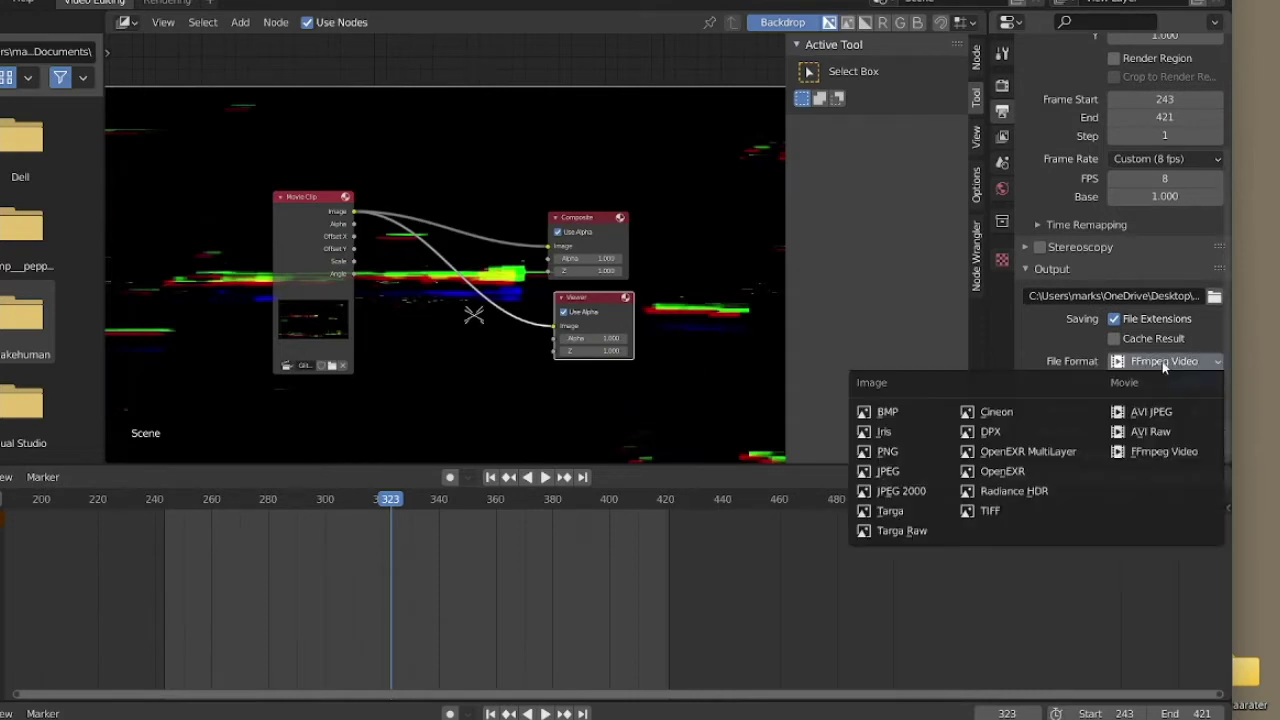
click(1161, 452)
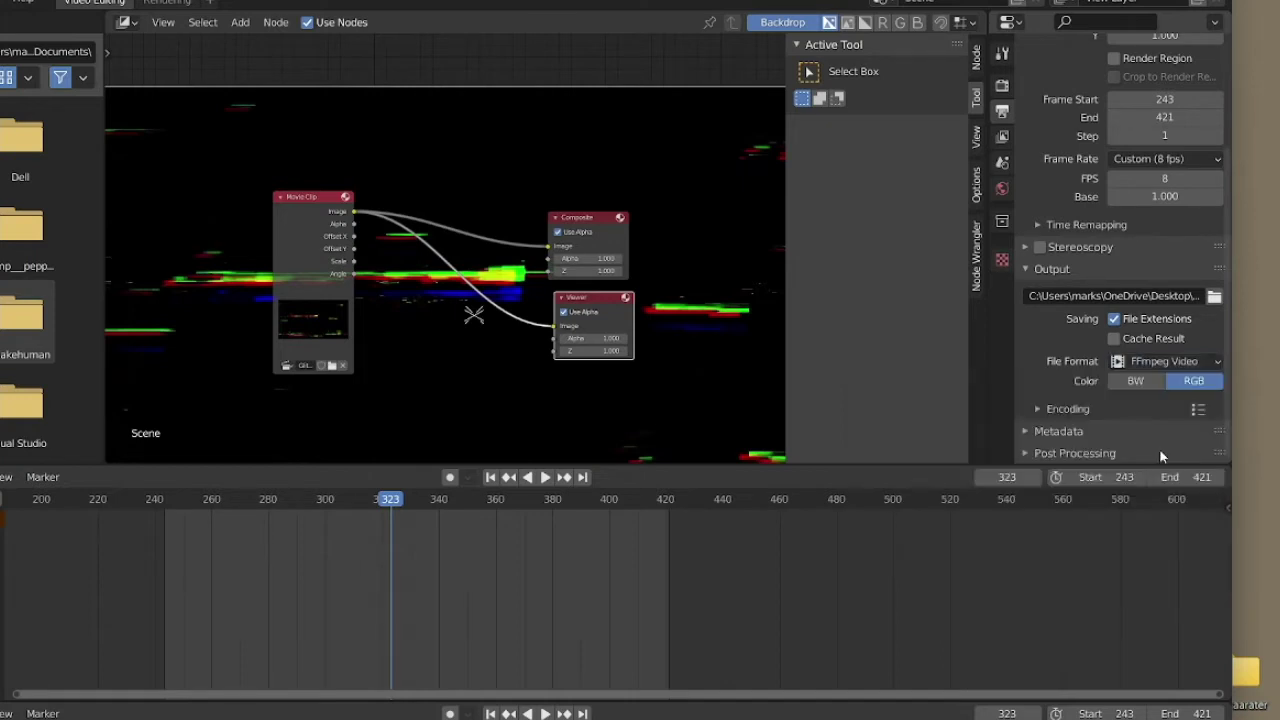
click(1158, 362)
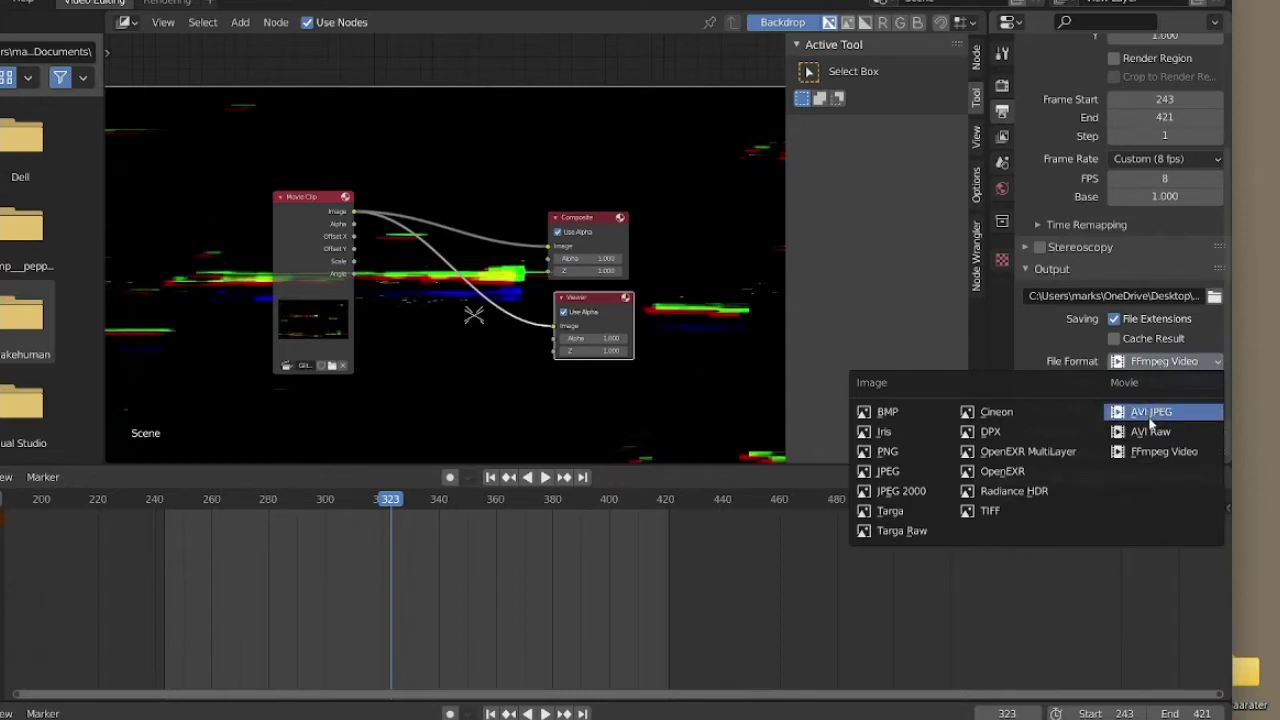
click(1132, 366)
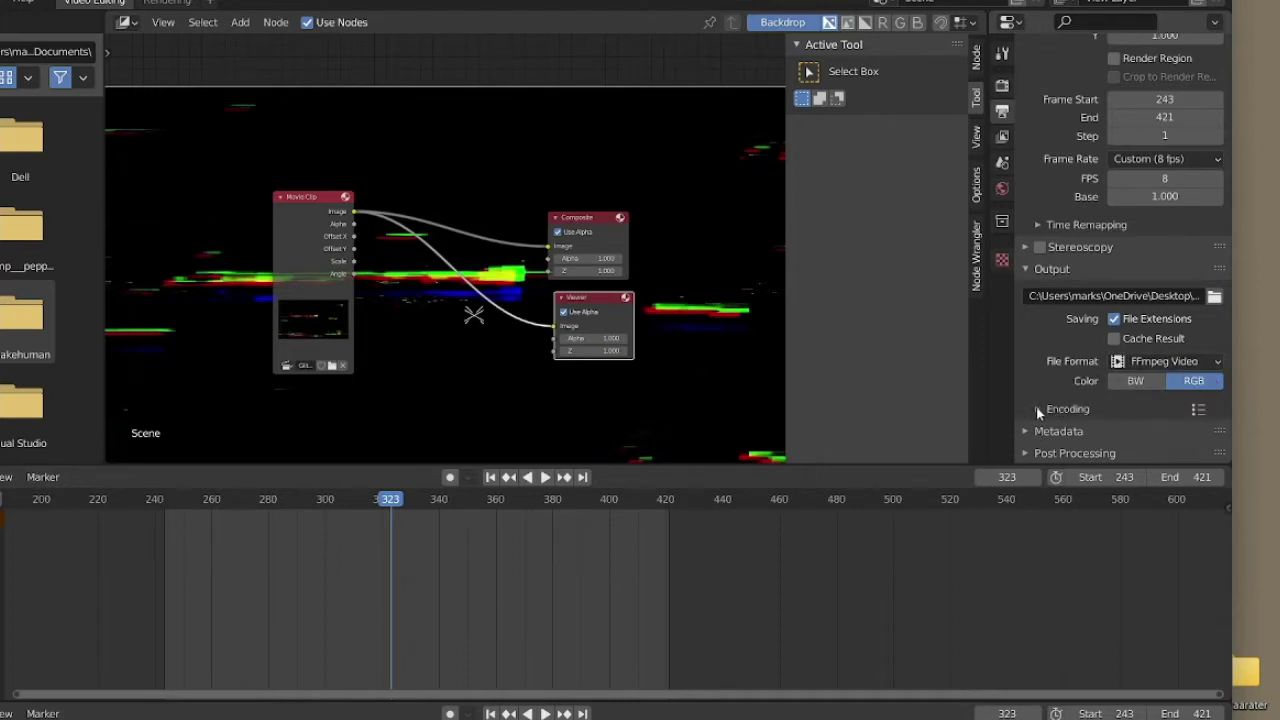
- Expand the encoding settings and choose Medium Quality as the video output quality
click(1036, 407)
scroll(1098, 419, down, 2)
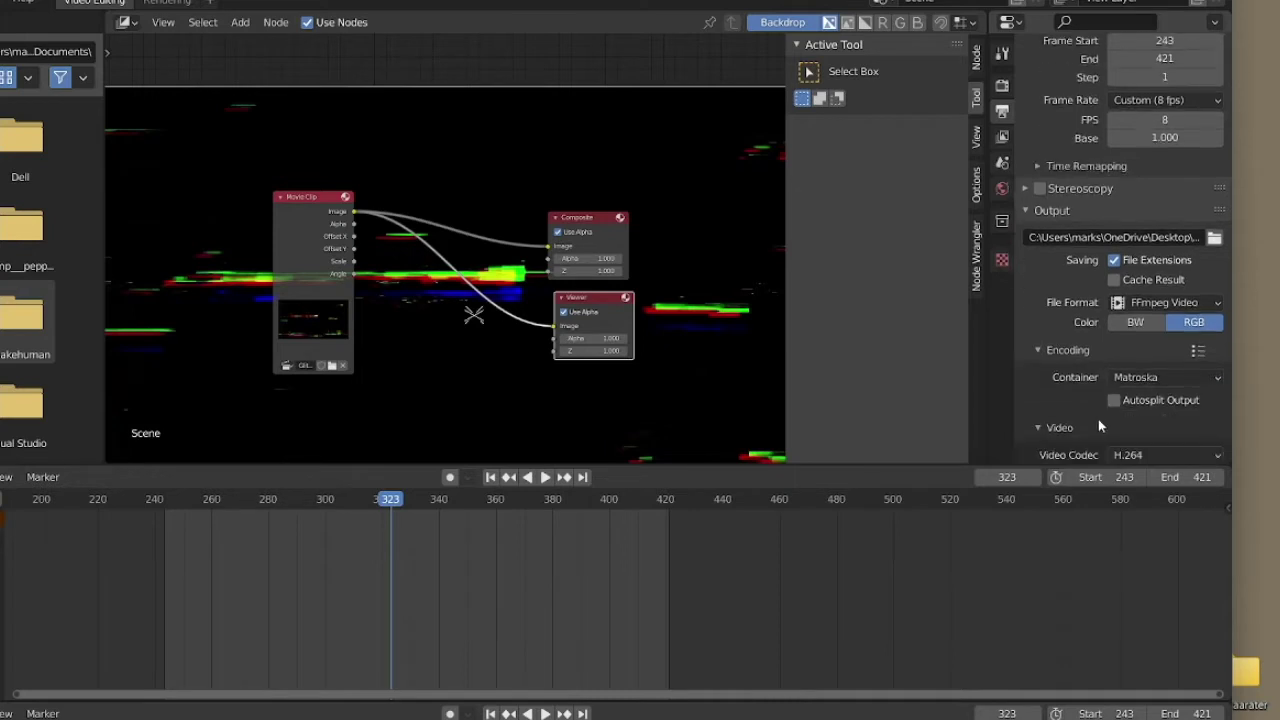
scroll(1110, 418, down, 2)
scroll(1132, 406, down, 2)
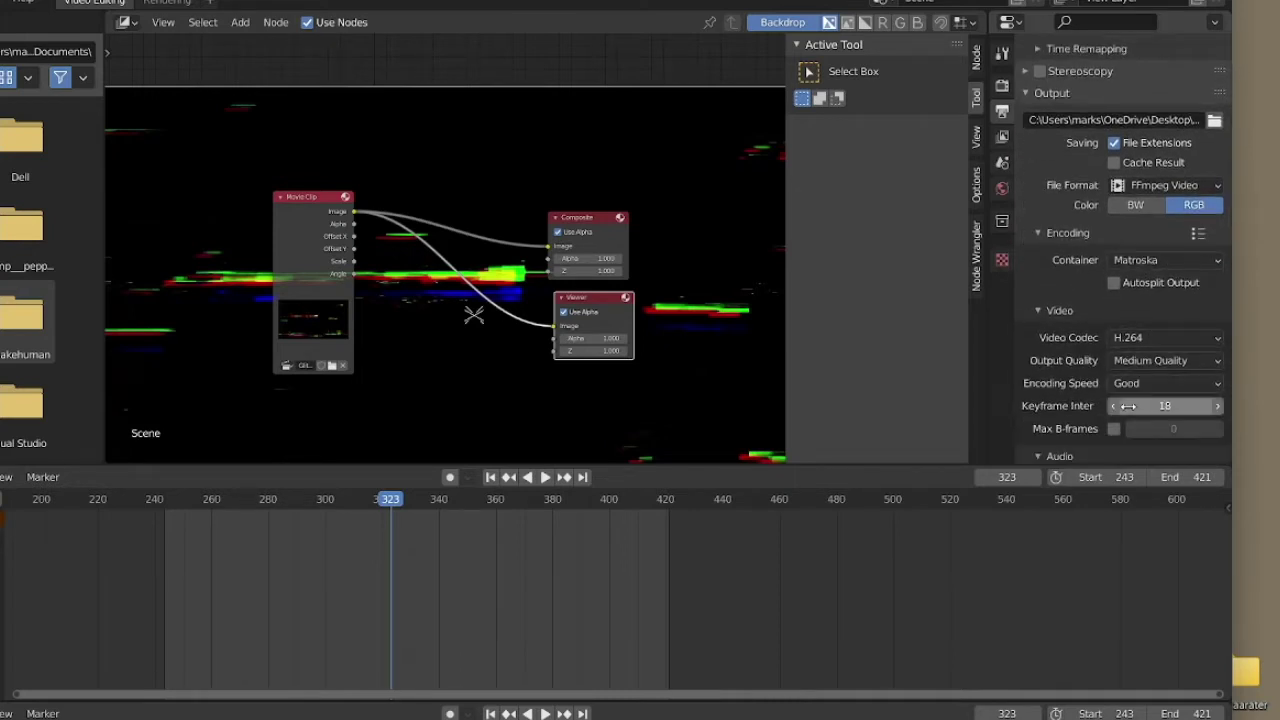
scroll(1128, 406, down, 2)
scroll(1128, 406, up, 1)
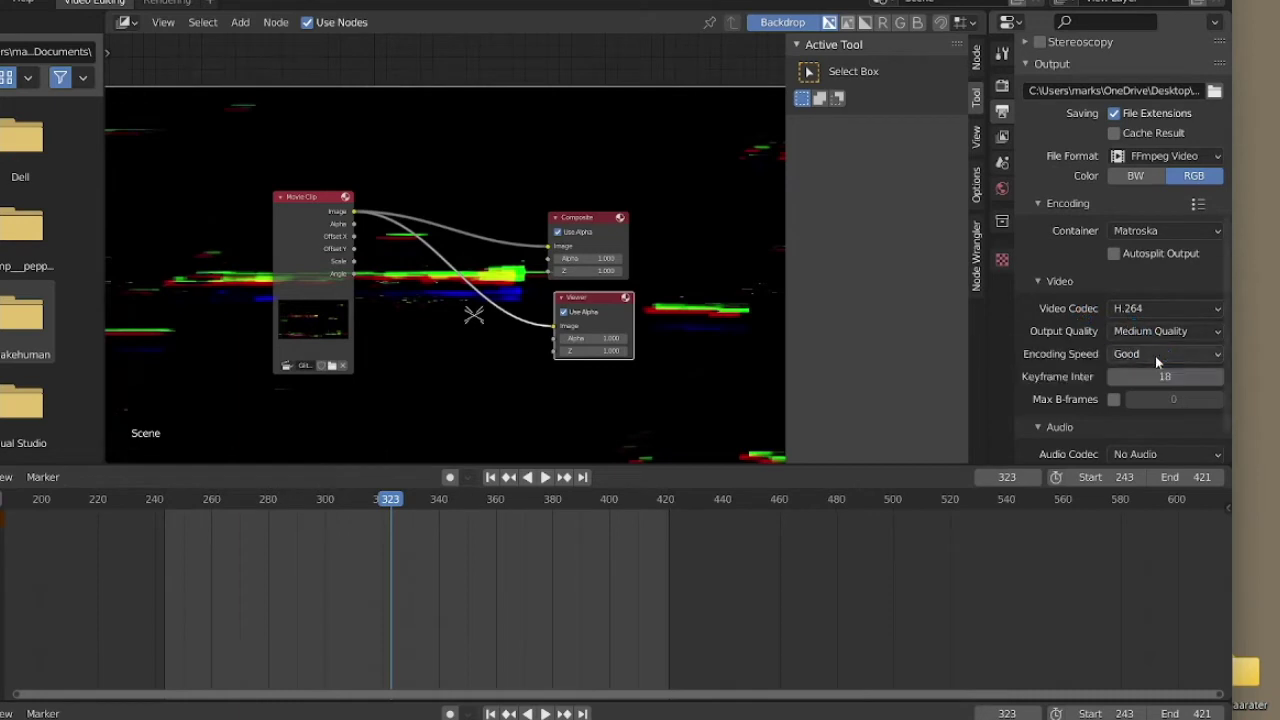
scroll(1158, 350, down, 1)
click(1161, 304)
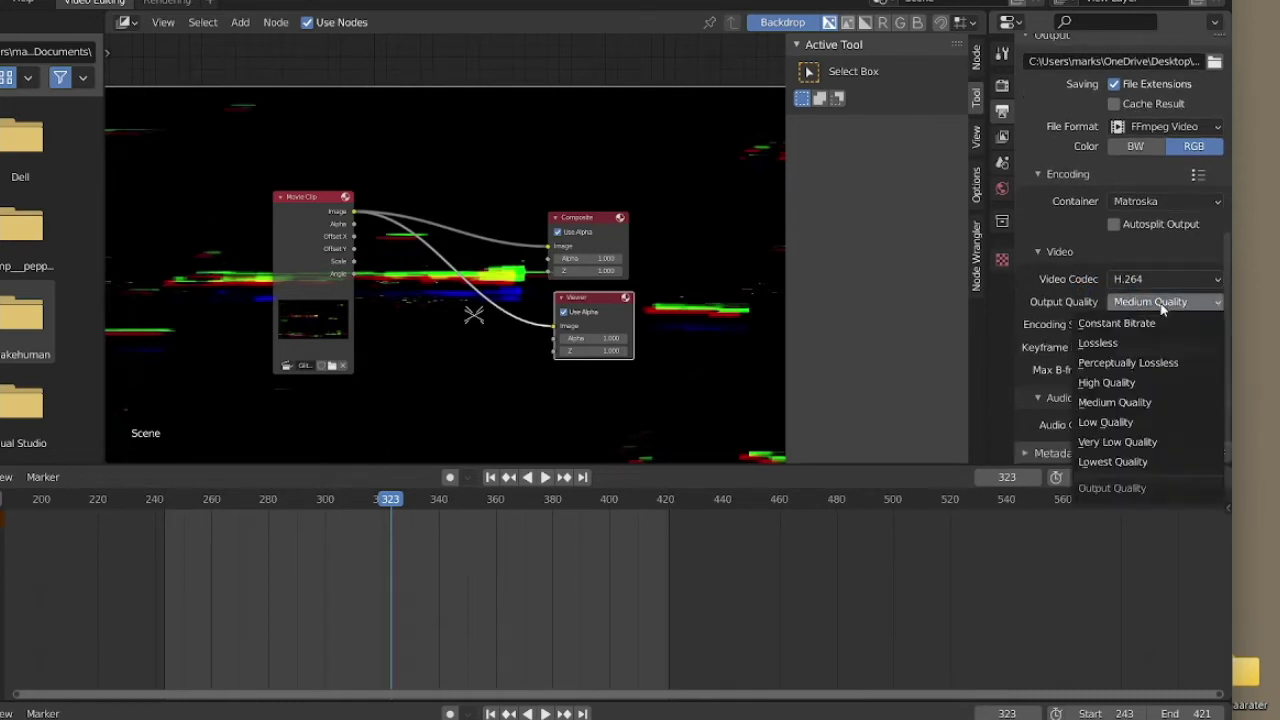
click(1133, 403)
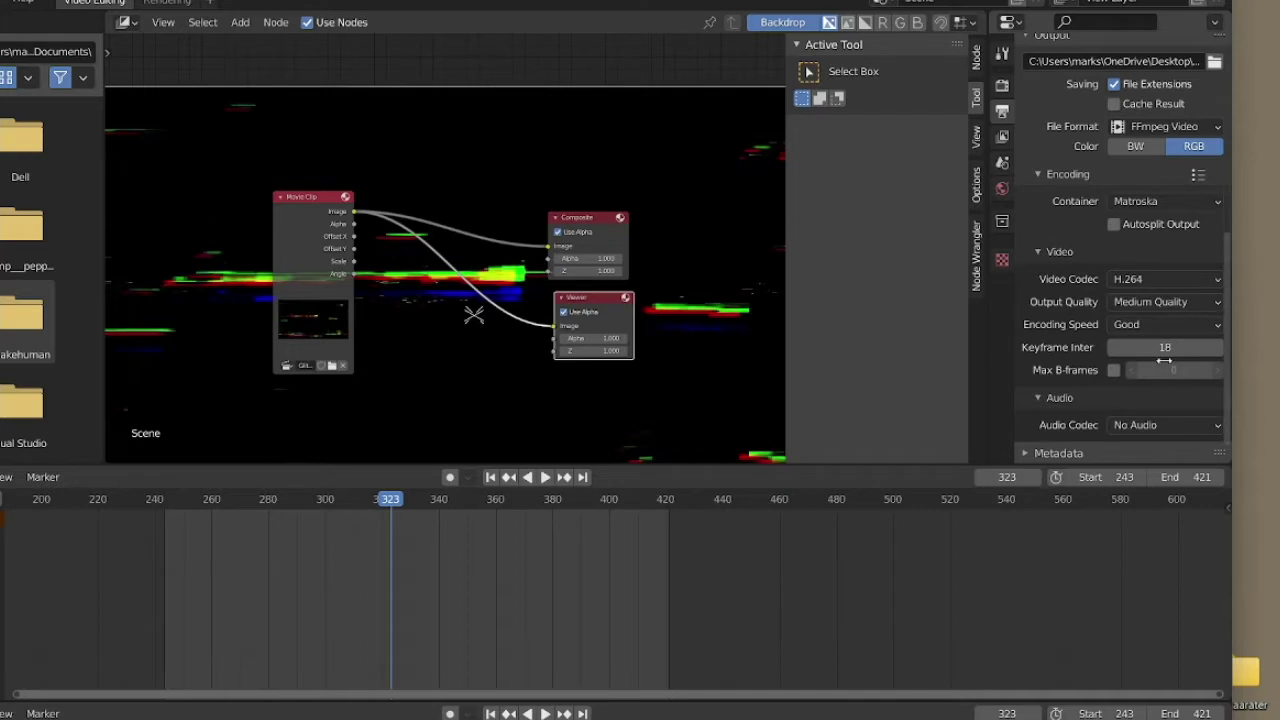
- Set the video codec to MPEG-4 (divx) and render the animation
scroll(1119, 328, down, 1)
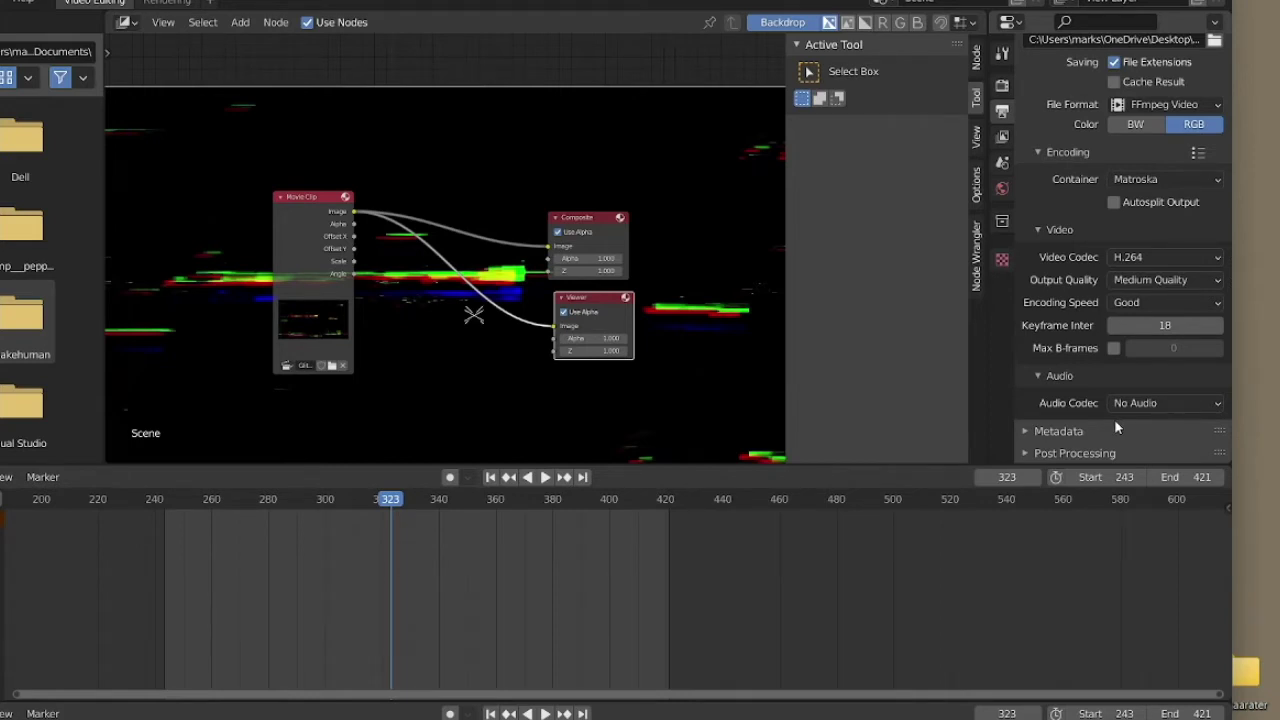
click(1160, 257)
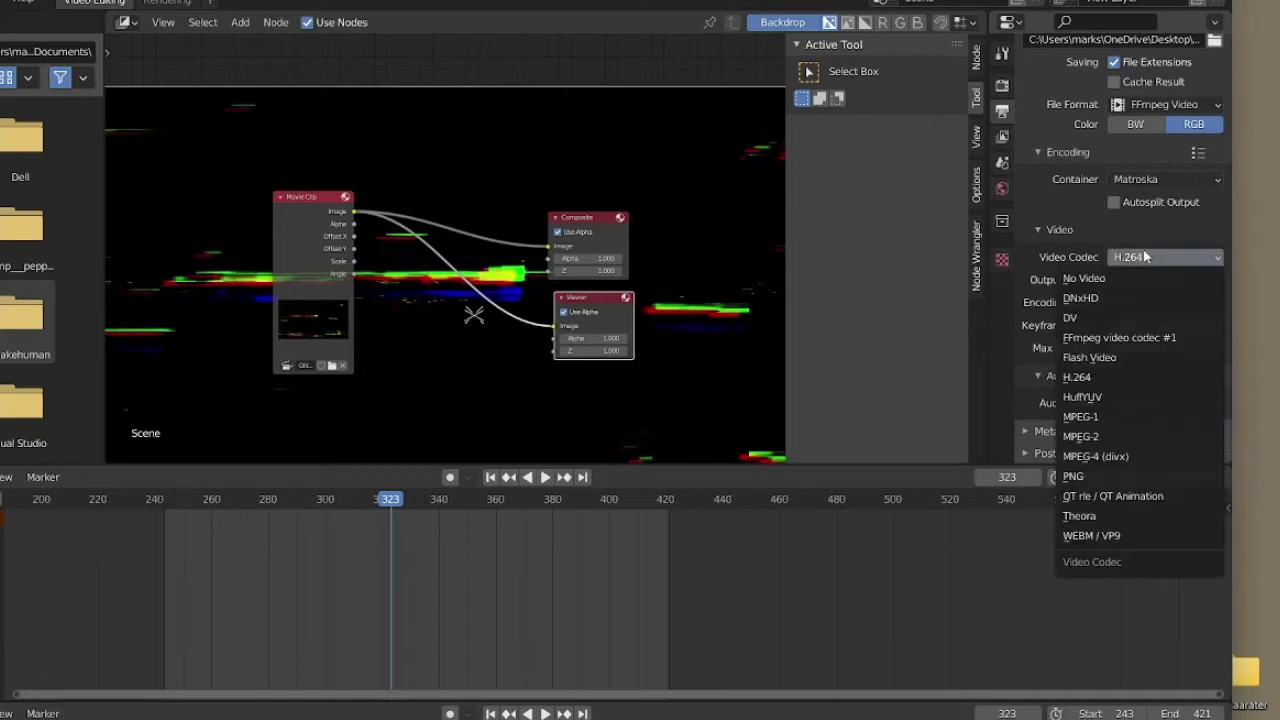
click(1083, 459)
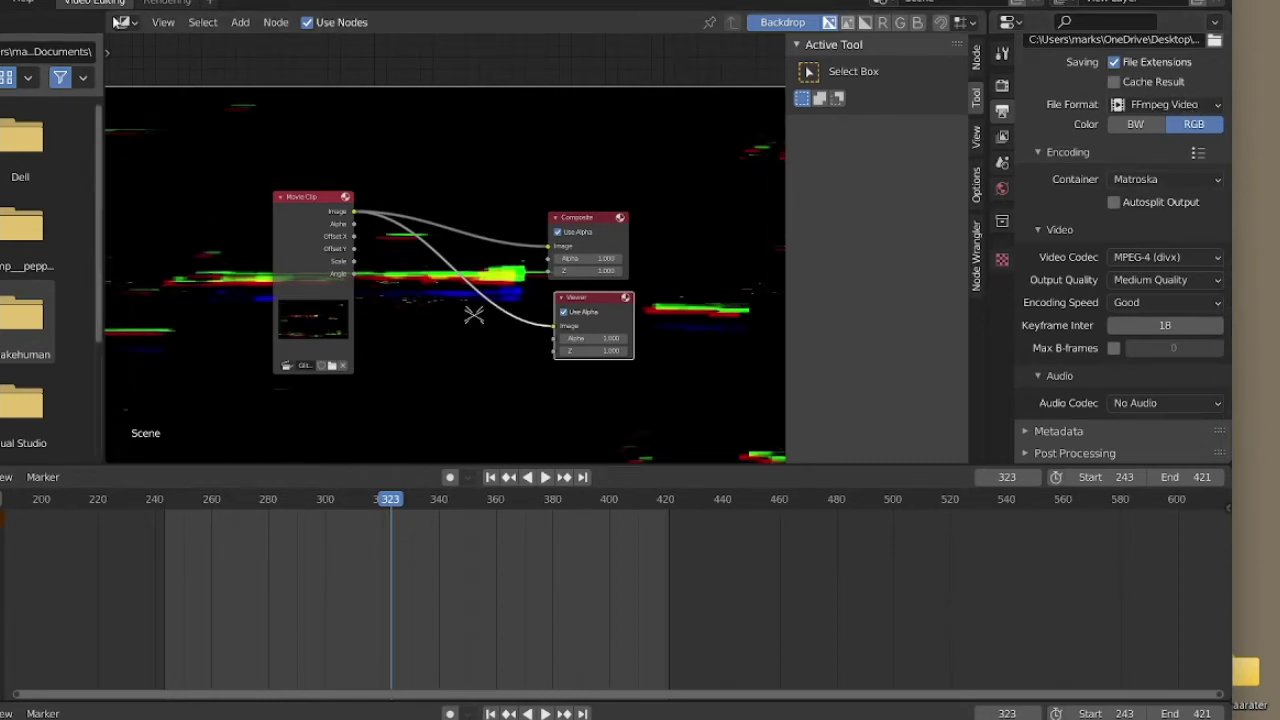
click(30, 3)
click(30, 37)
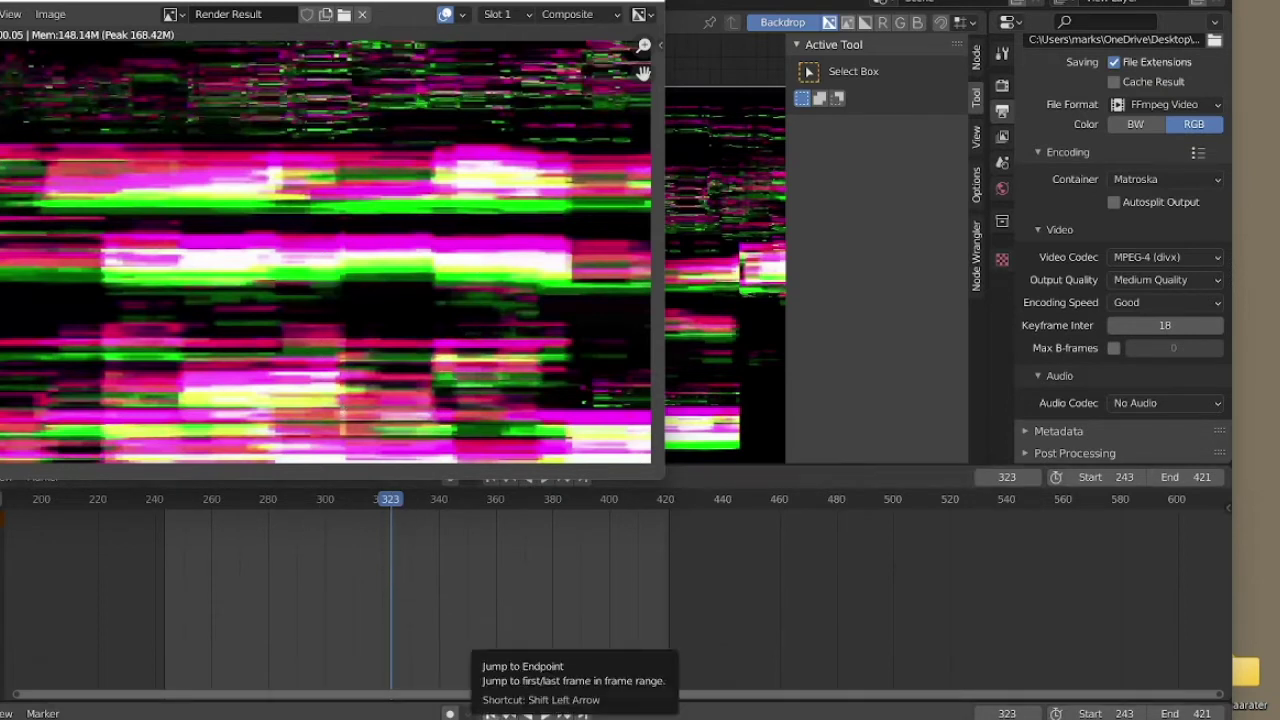
- Switch to the Desktop folder in File Explorer, clear the three selected items and inspect the file properties of the GLITCH0243-0421 video
key(alt+Tab)
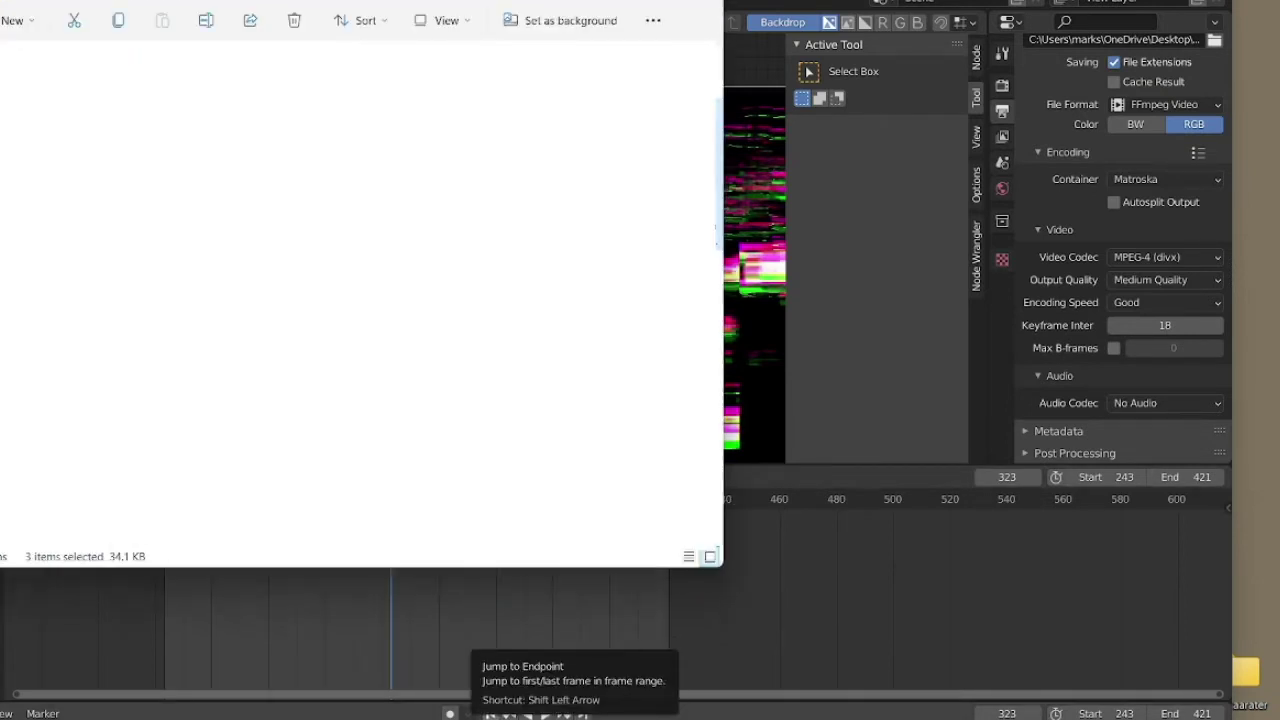
key(Delete)
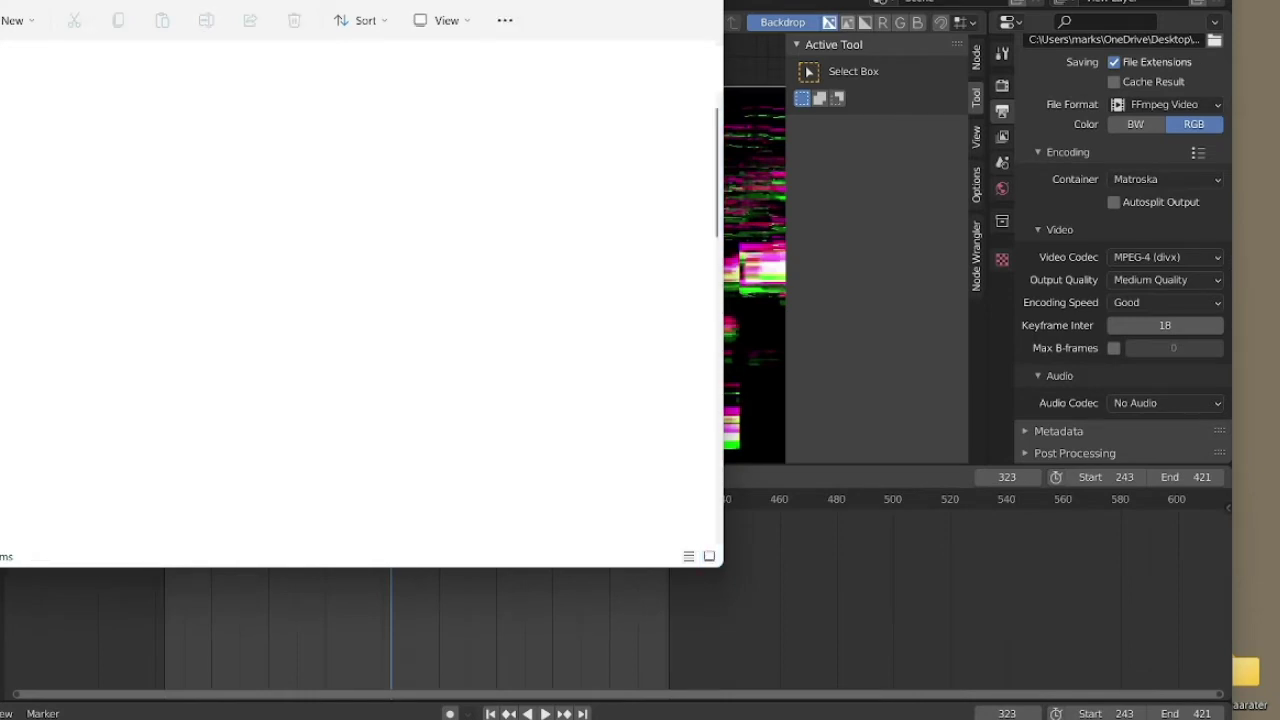
scroll(360, 300, down, 5)
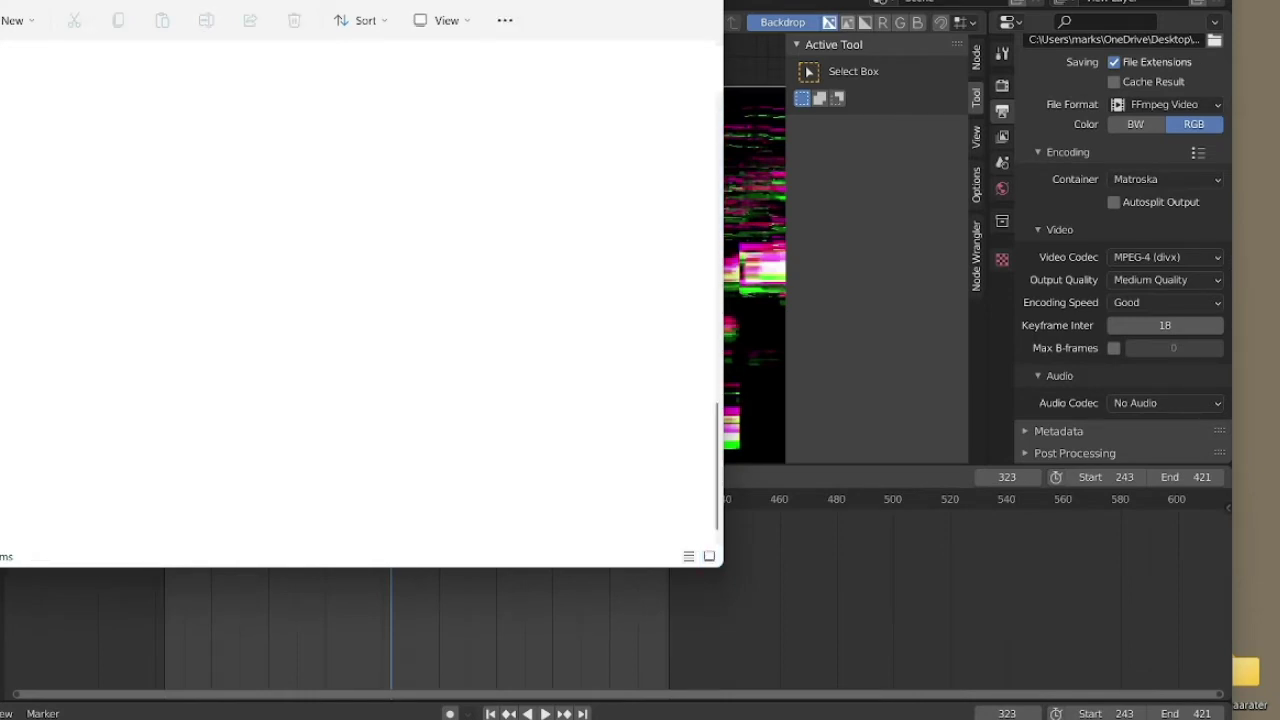
key(Down)
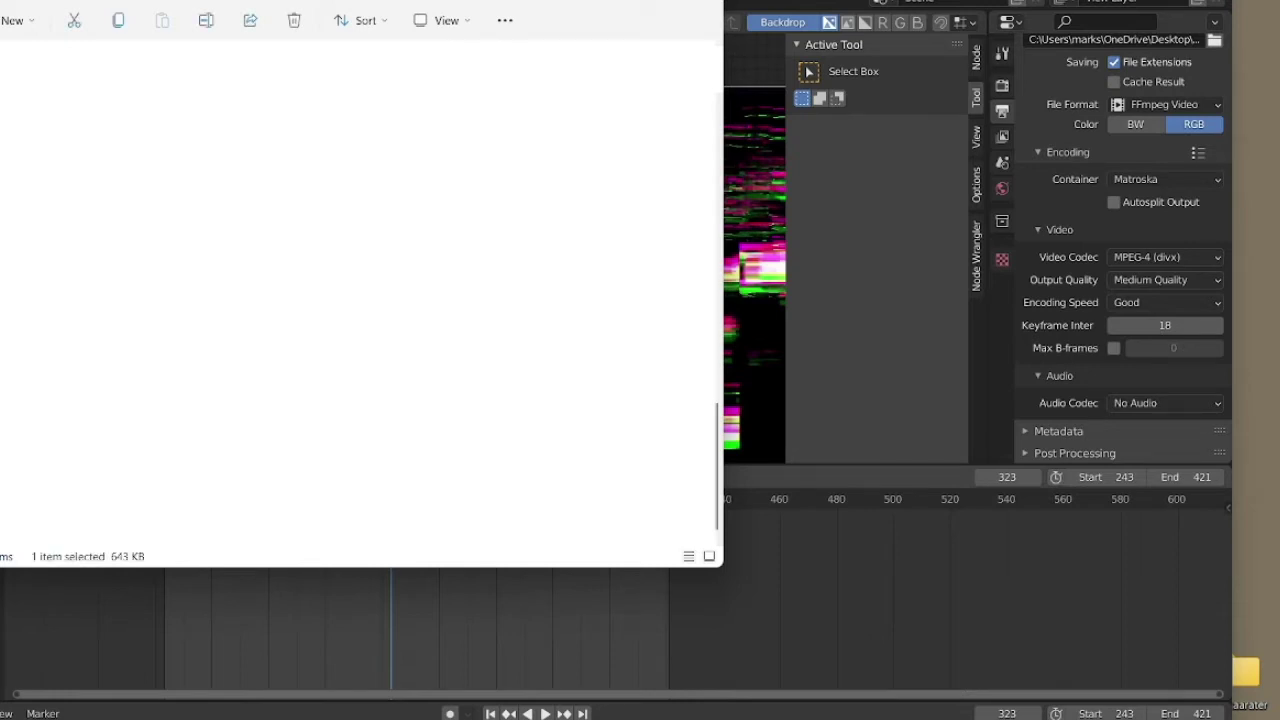
key(shift+F10)
click(305, 655)
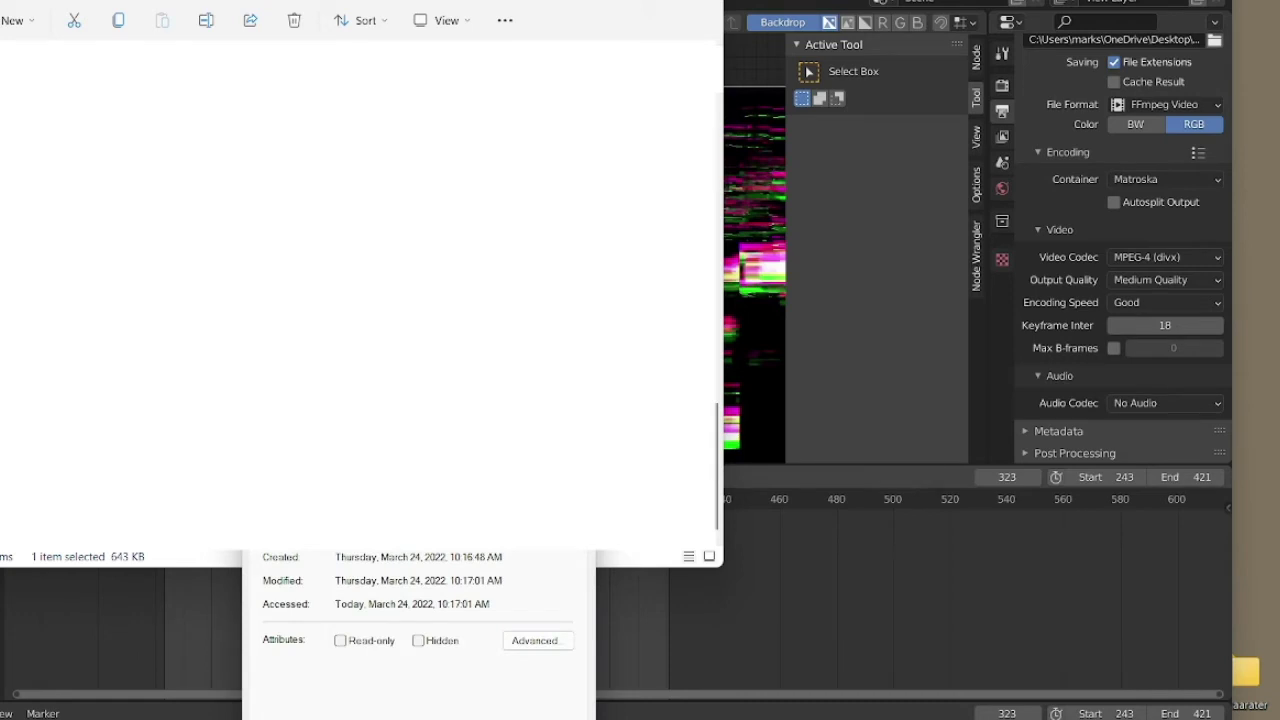
key(Escape)
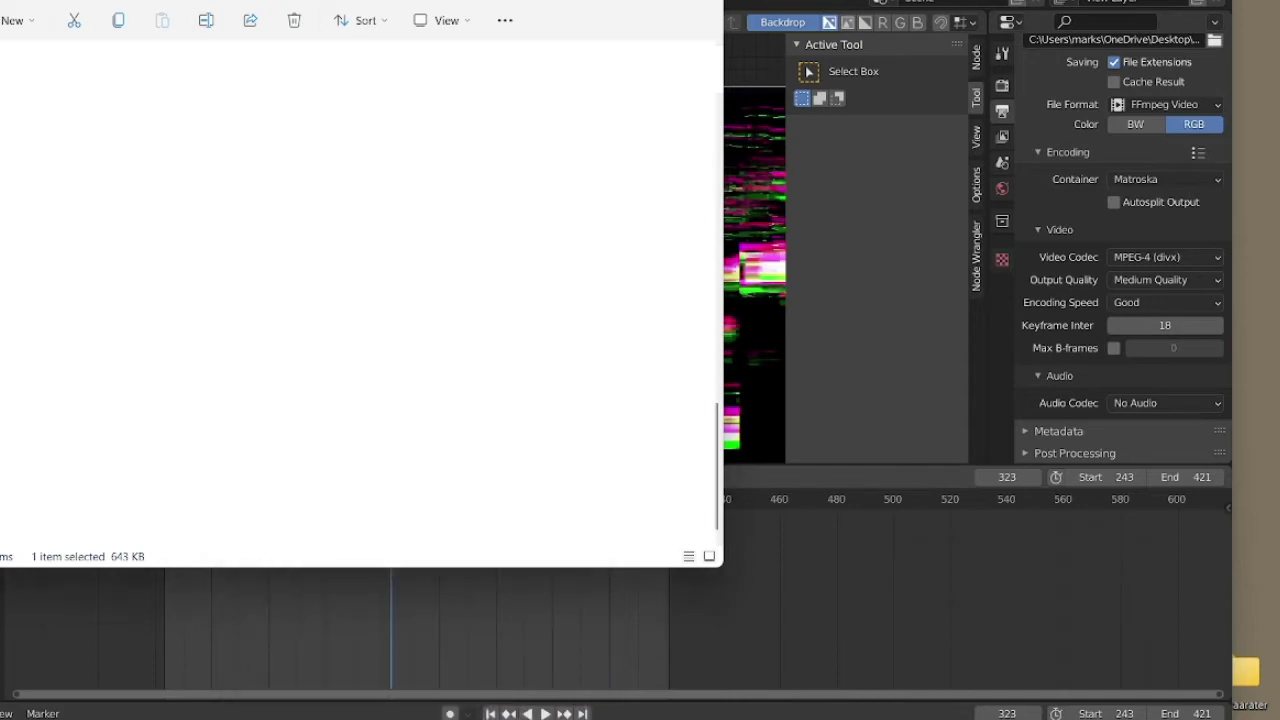
- Play the rendered GLITCH0243-0421 video, close the player and return to Blender's Compositor, closing the render result window
key(Return)
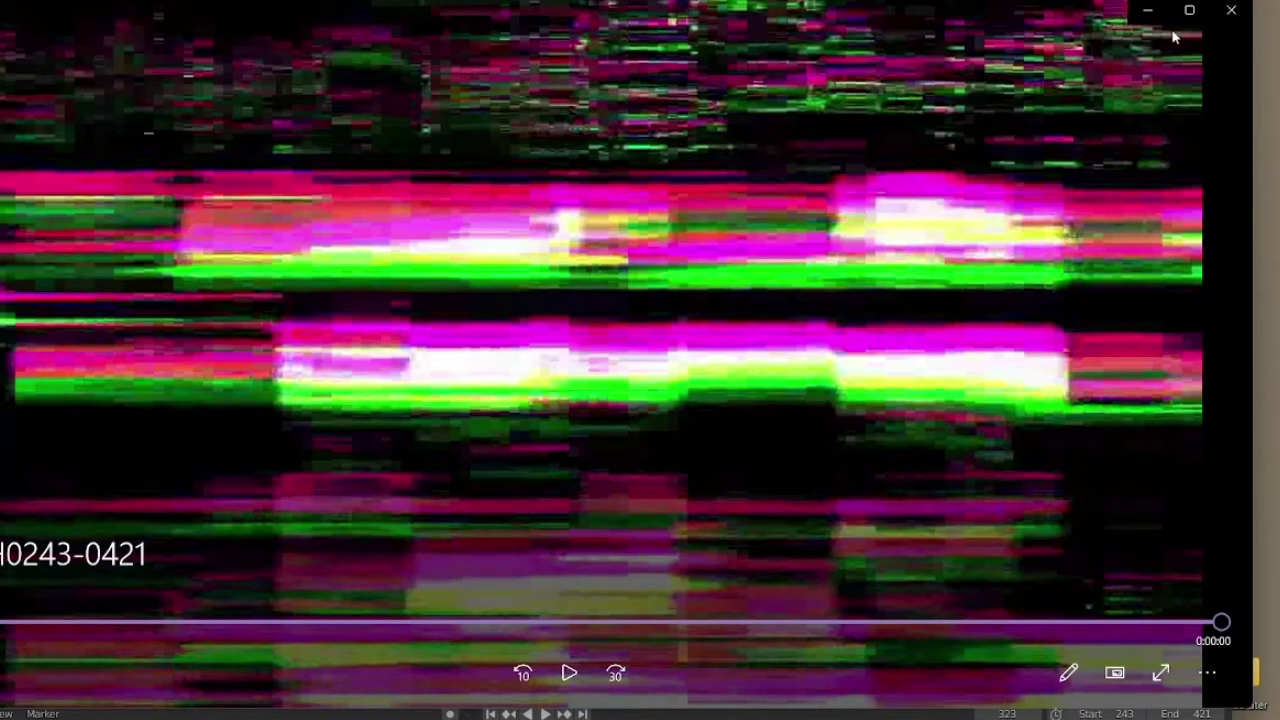
click(1233, 13)
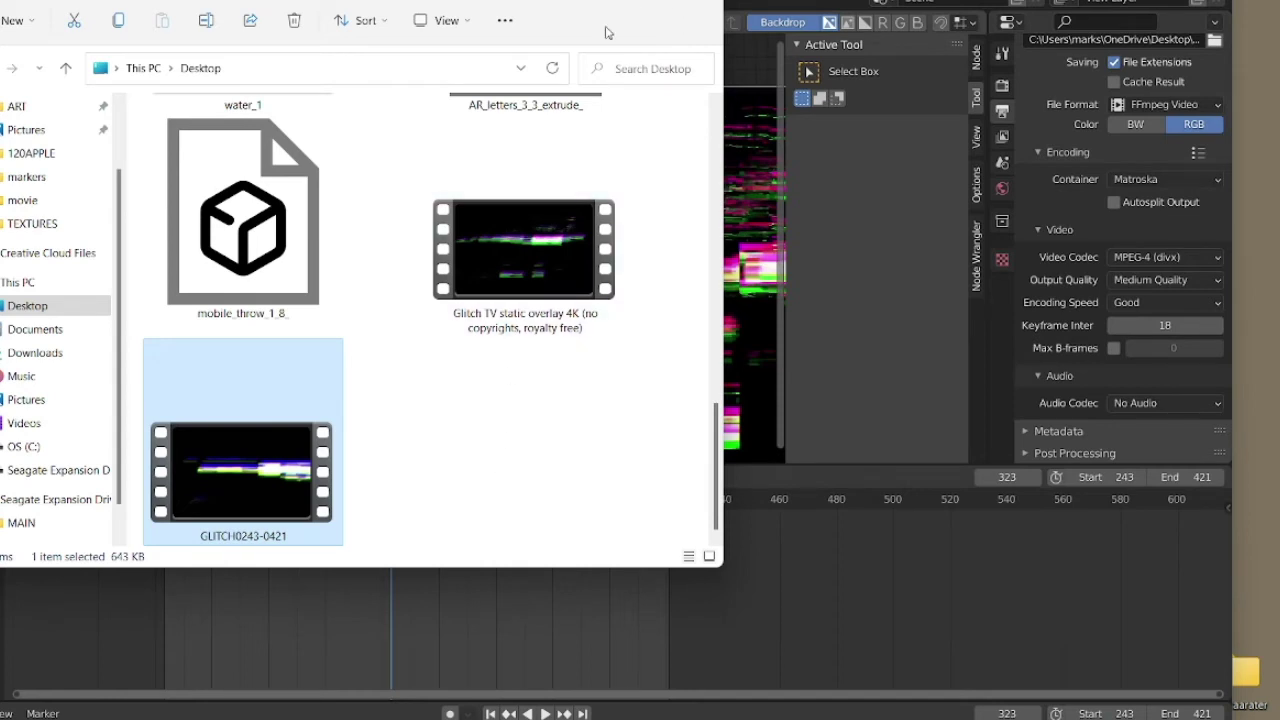
key(alt+Tab)
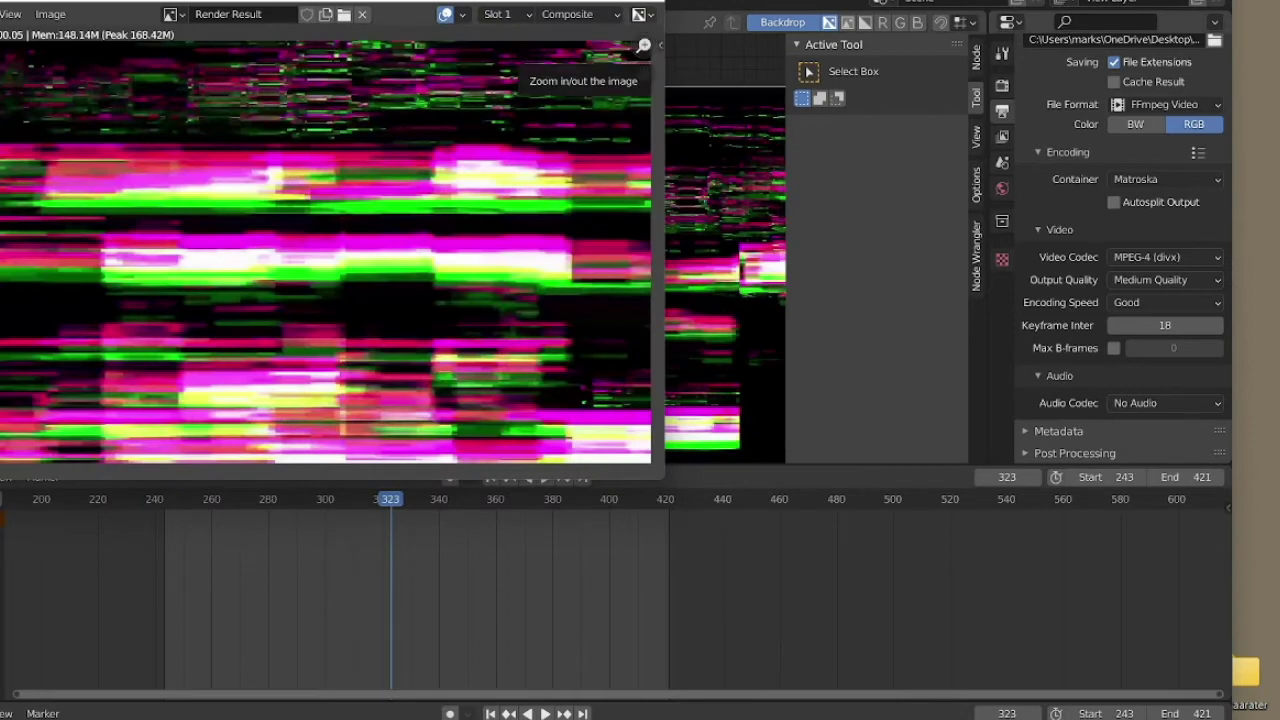
key(Escape)
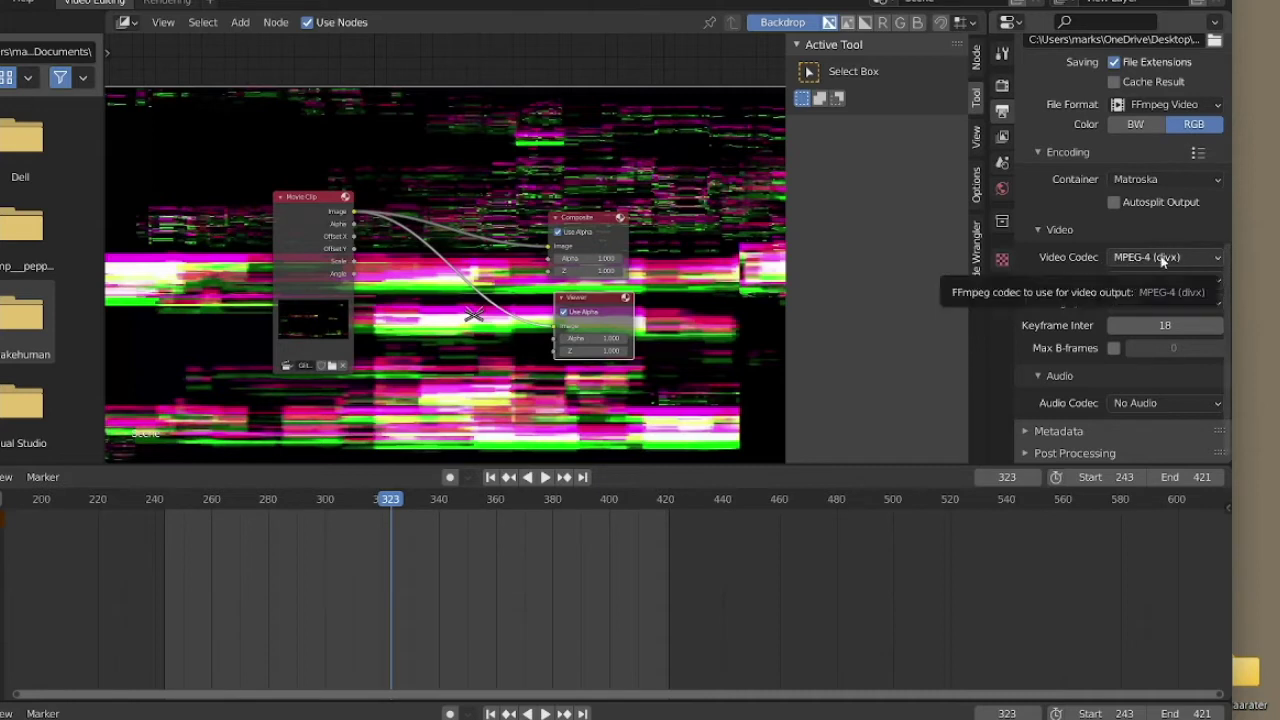
- Change the output video codec to PNG to make the RGBA color option available
scroll(1159, 187, up, 2)
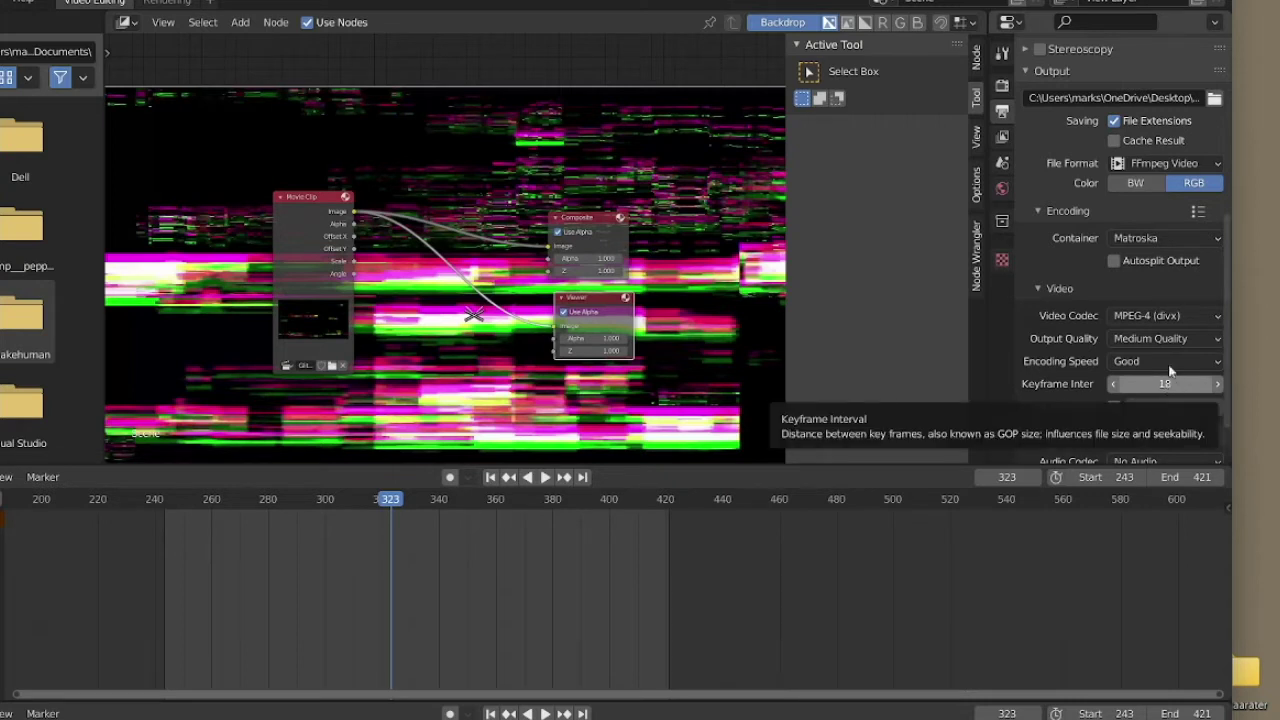
click(1155, 317)
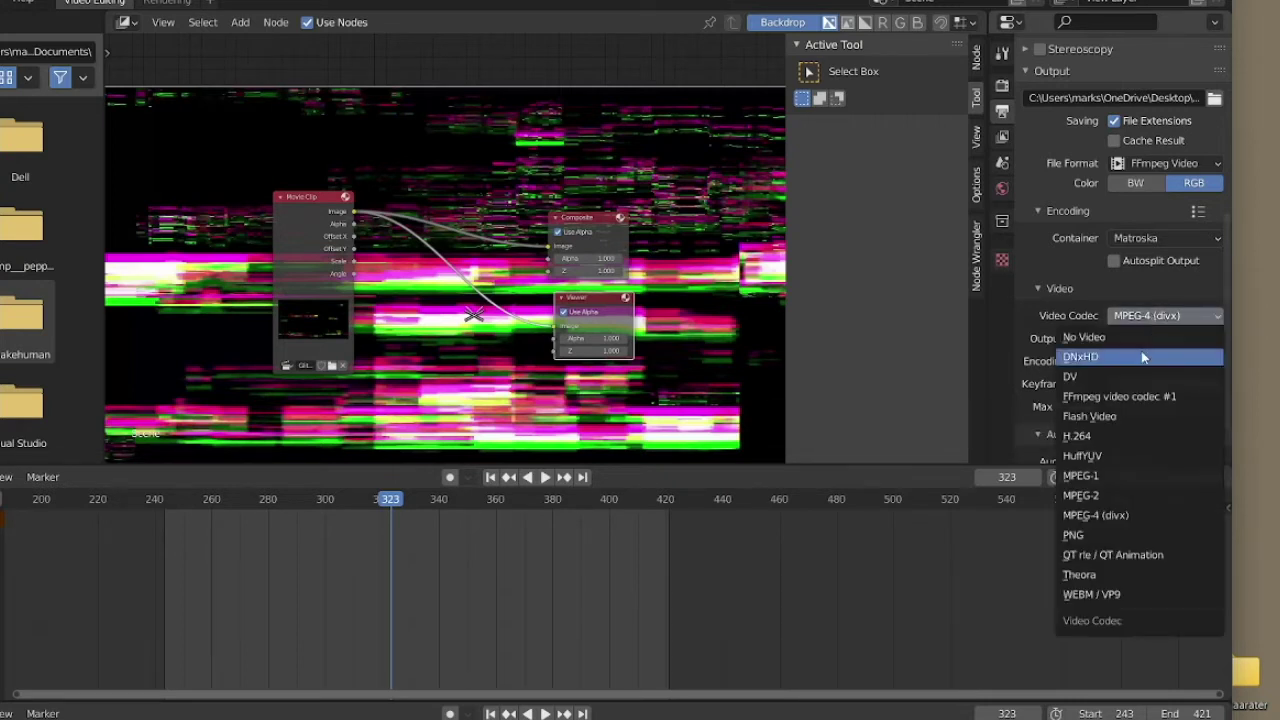
click(1078, 535)
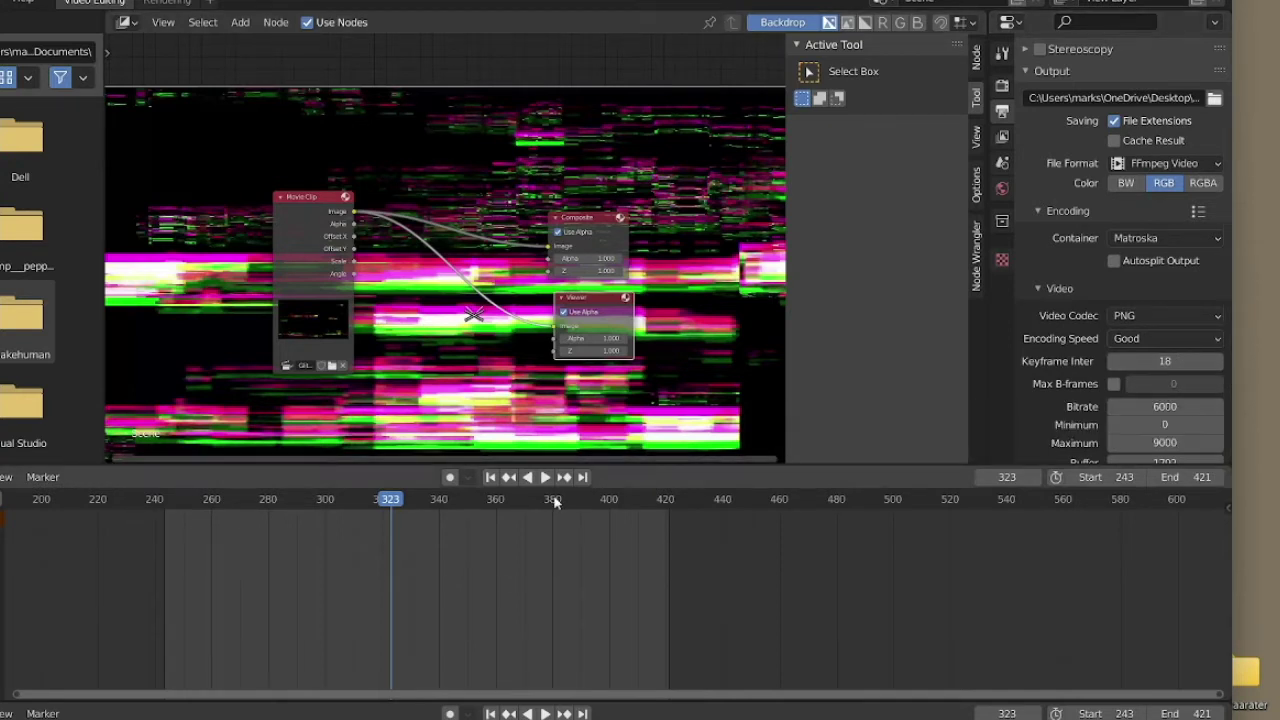
scroll(1160, 260, up, 2)
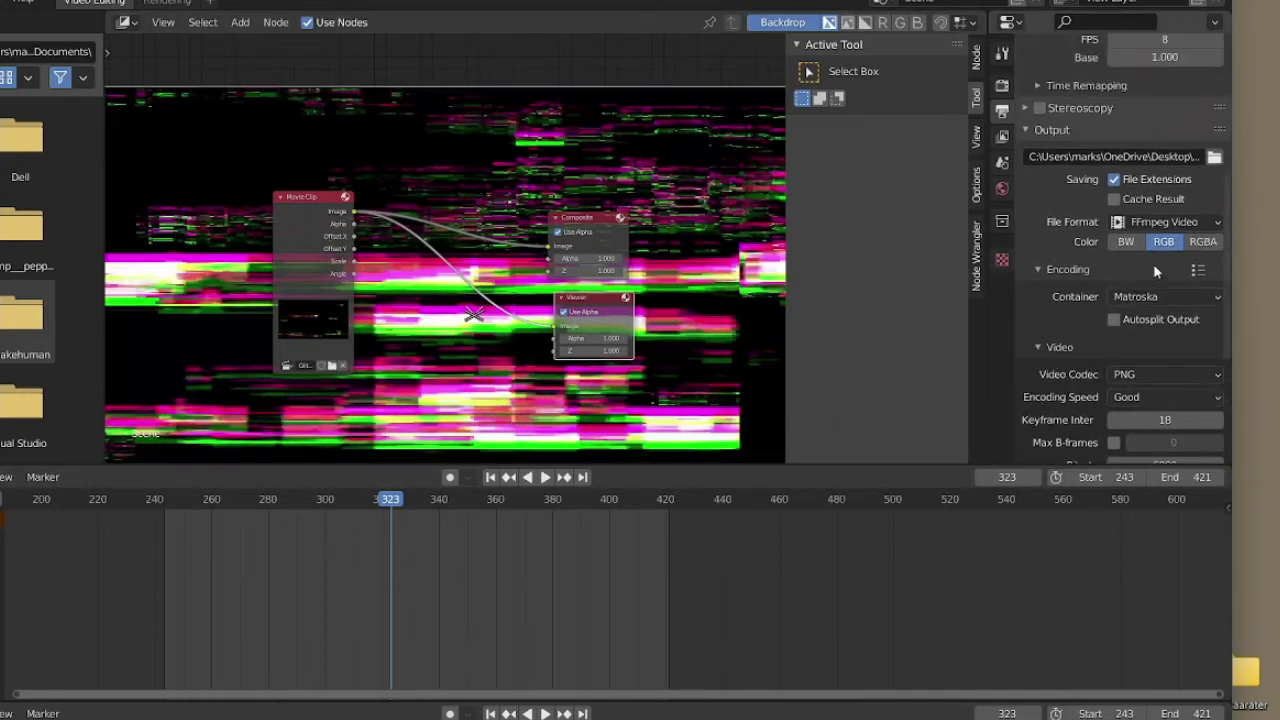
- Create a folder named GLITCH on the Desktop and set it as the render output location with the file name GLITCH
click(1214, 158)
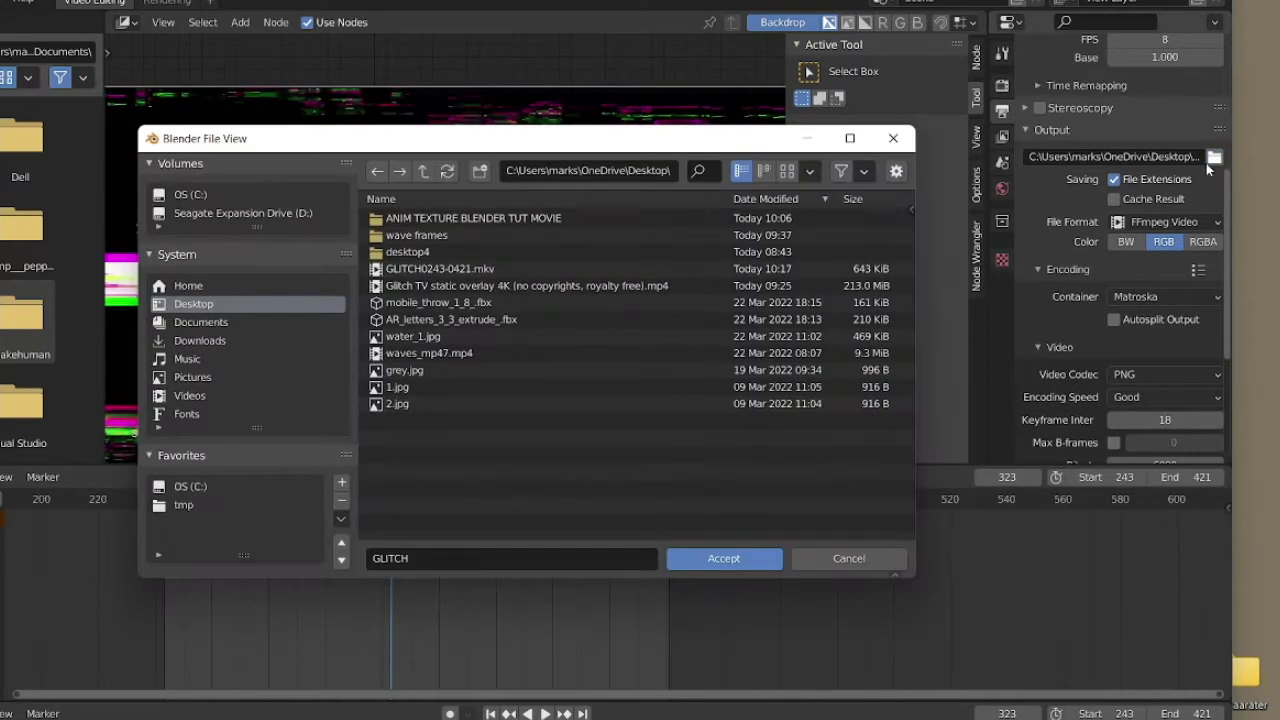
click(415, 237)
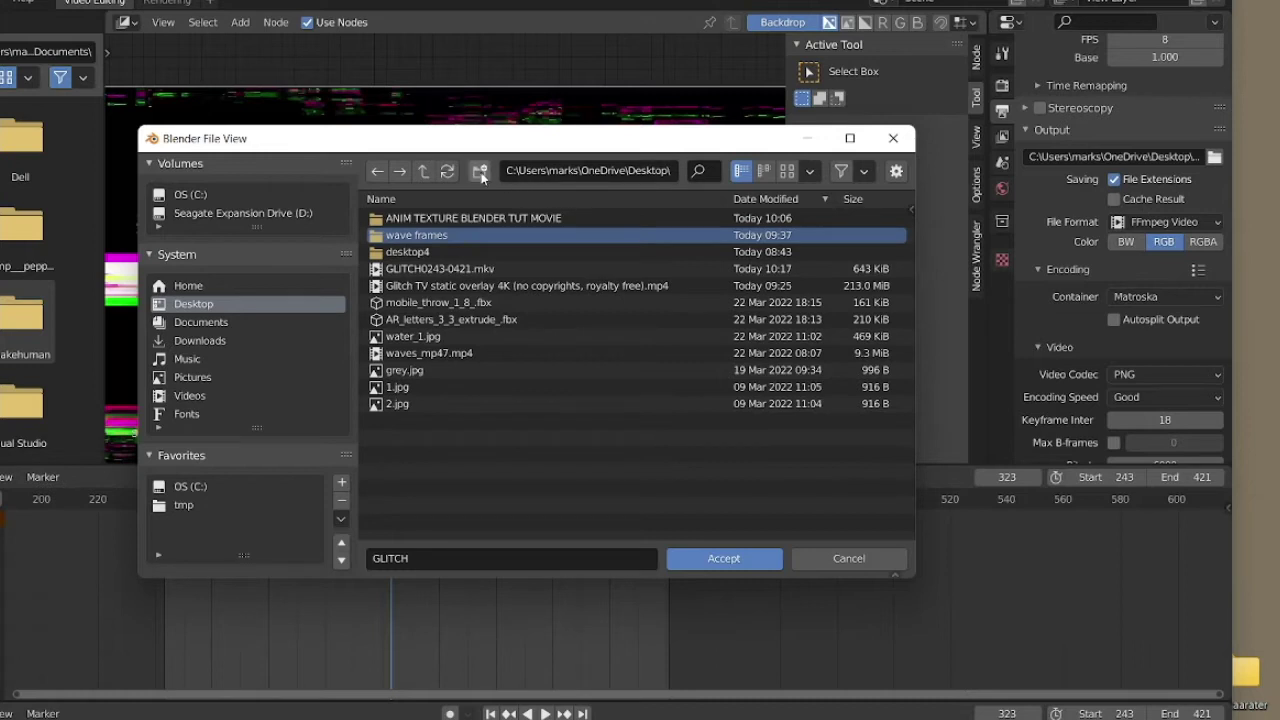
click(480, 170)
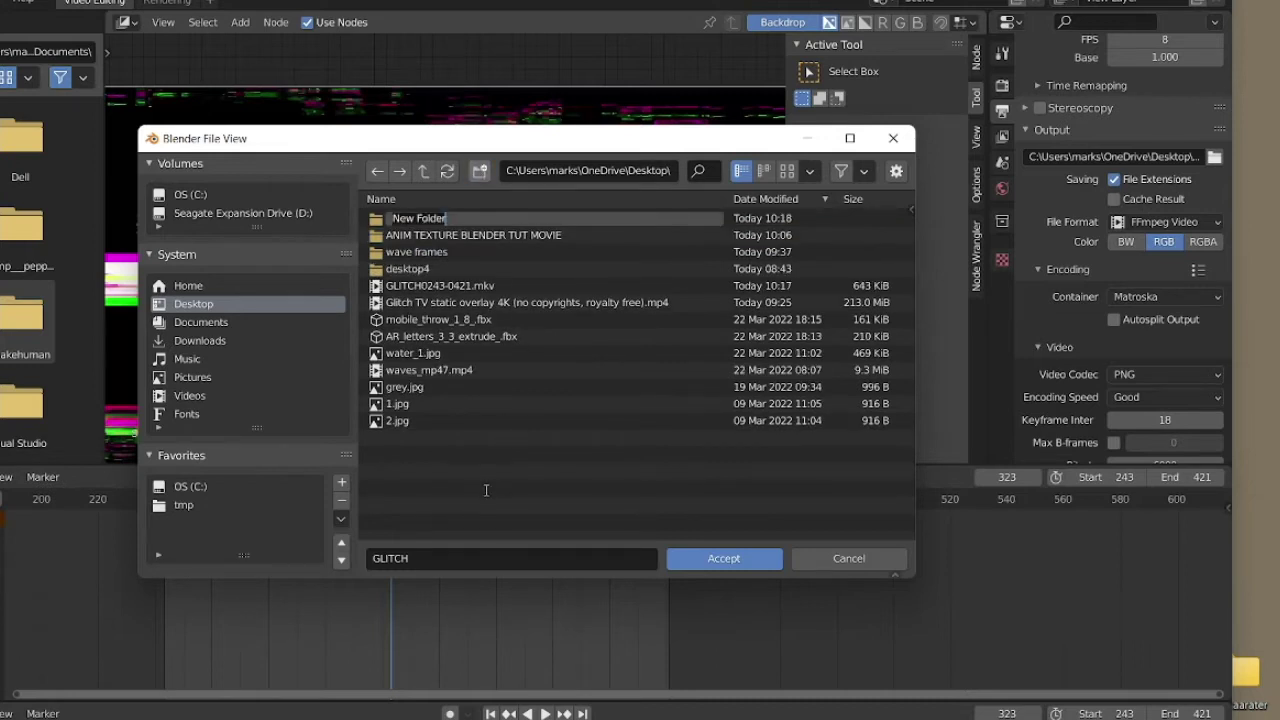
text(GLITCH)
key(Return)
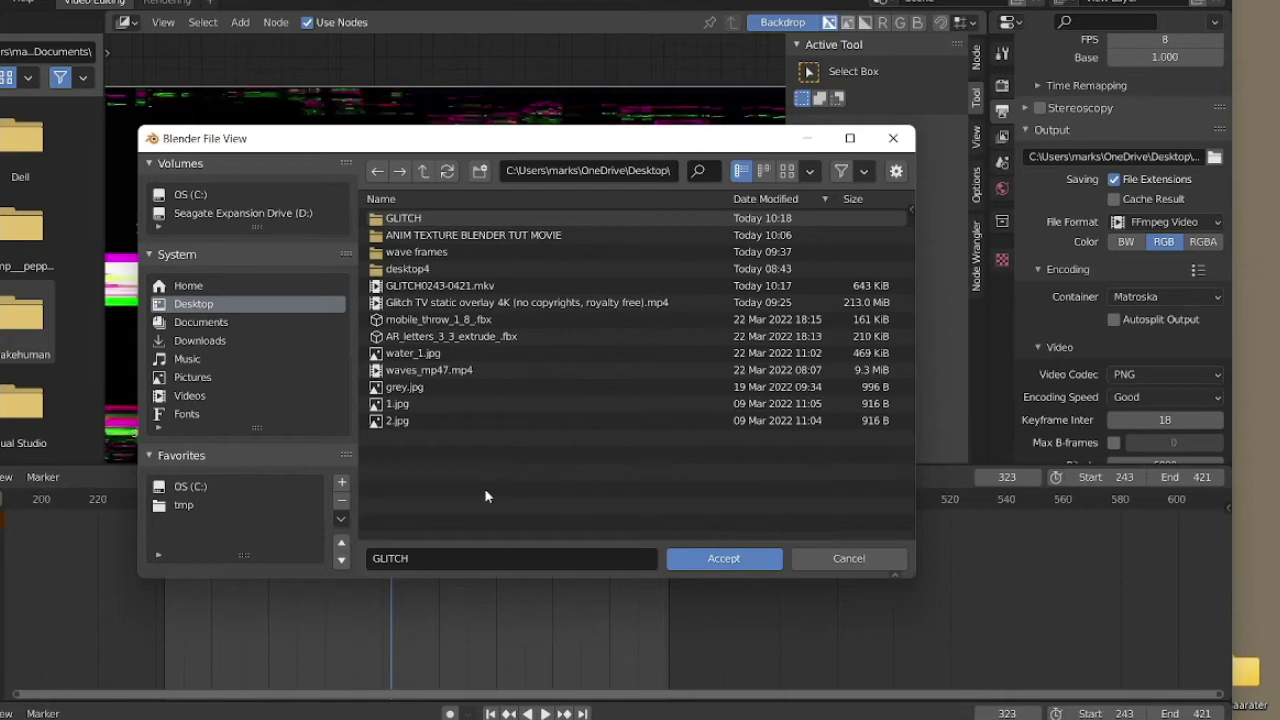
double_click(405, 219)
click(753, 566)
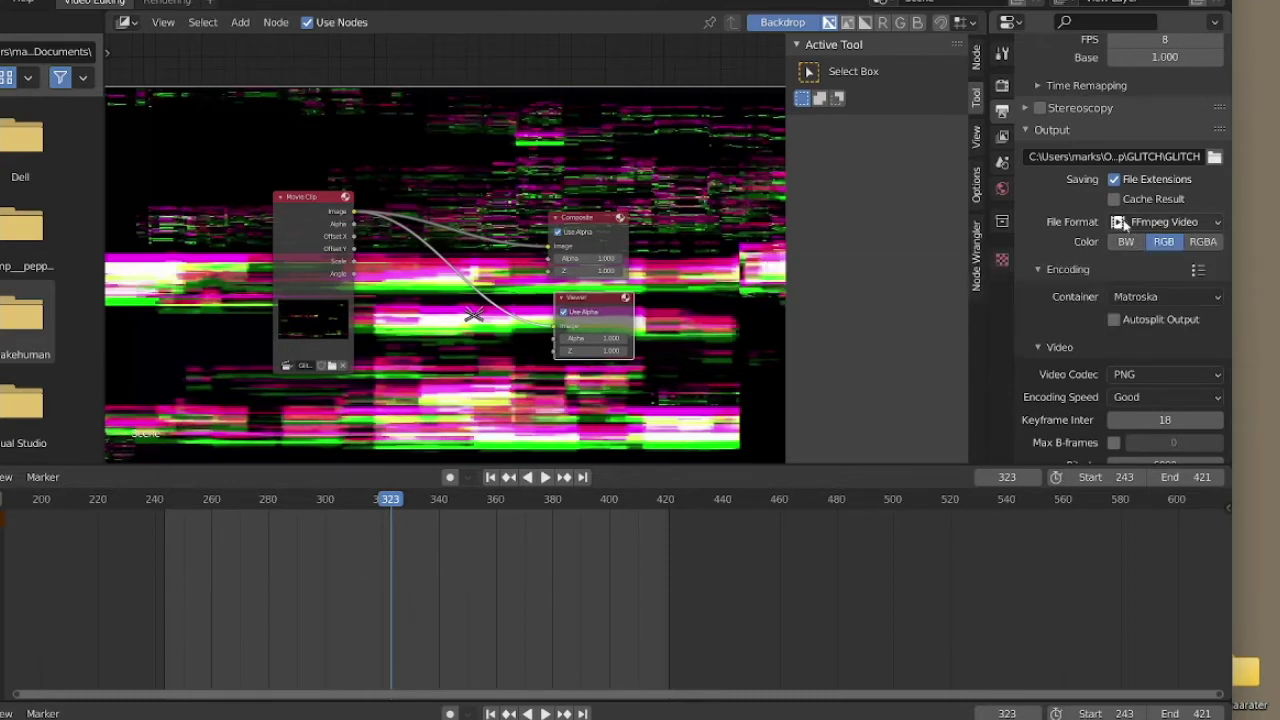
- Review the output dimensions and frame range, and render the animation
scroll(1122, 182, up, 4)
scroll(1128, 182, up, 4)
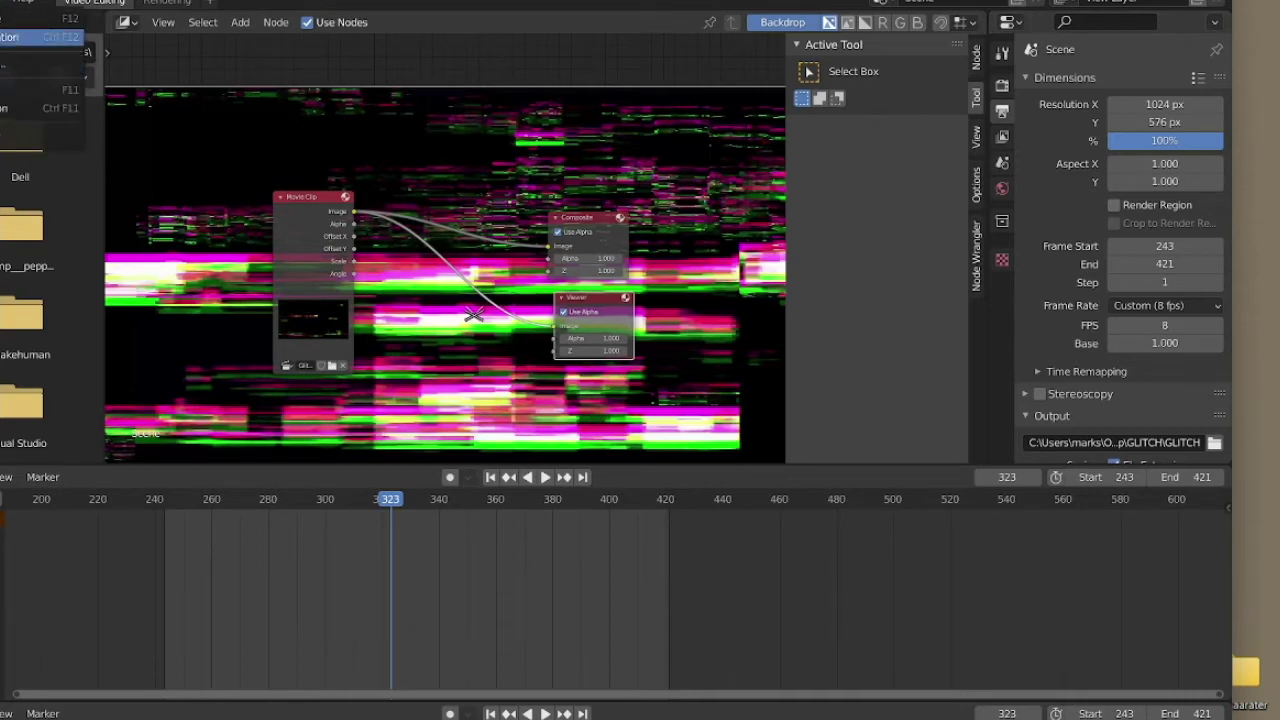
click(22, 36)
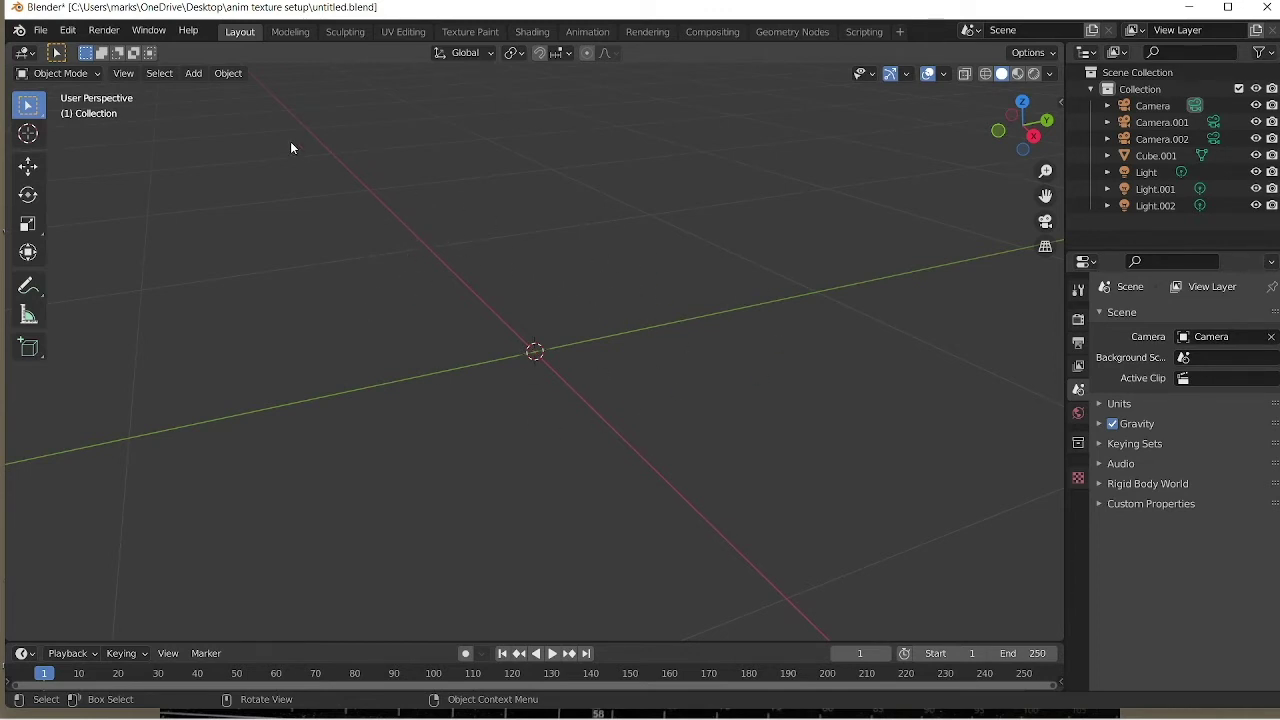
- Import the FBX model AR_letters_3_3_extrude_1still.fbx into the untitled.blend scene
click(40, 30)
mouse_move(120, 256)
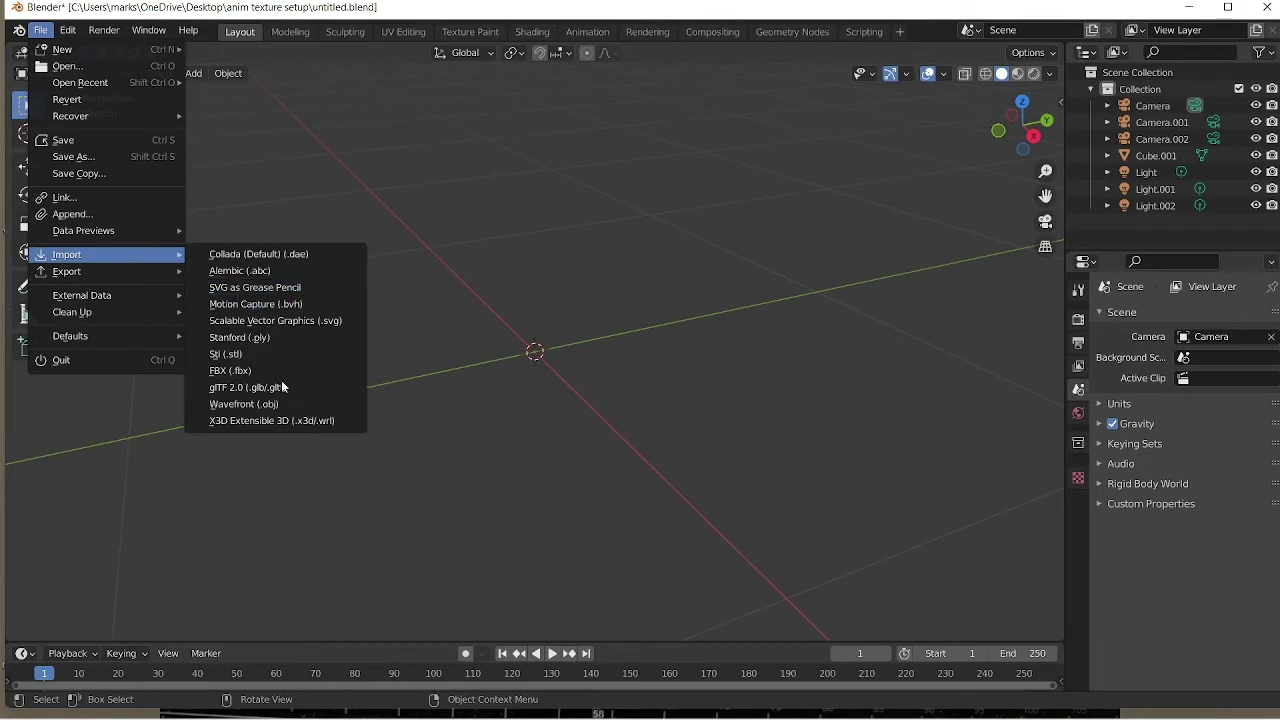
click(246, 370)
click(608, 334)
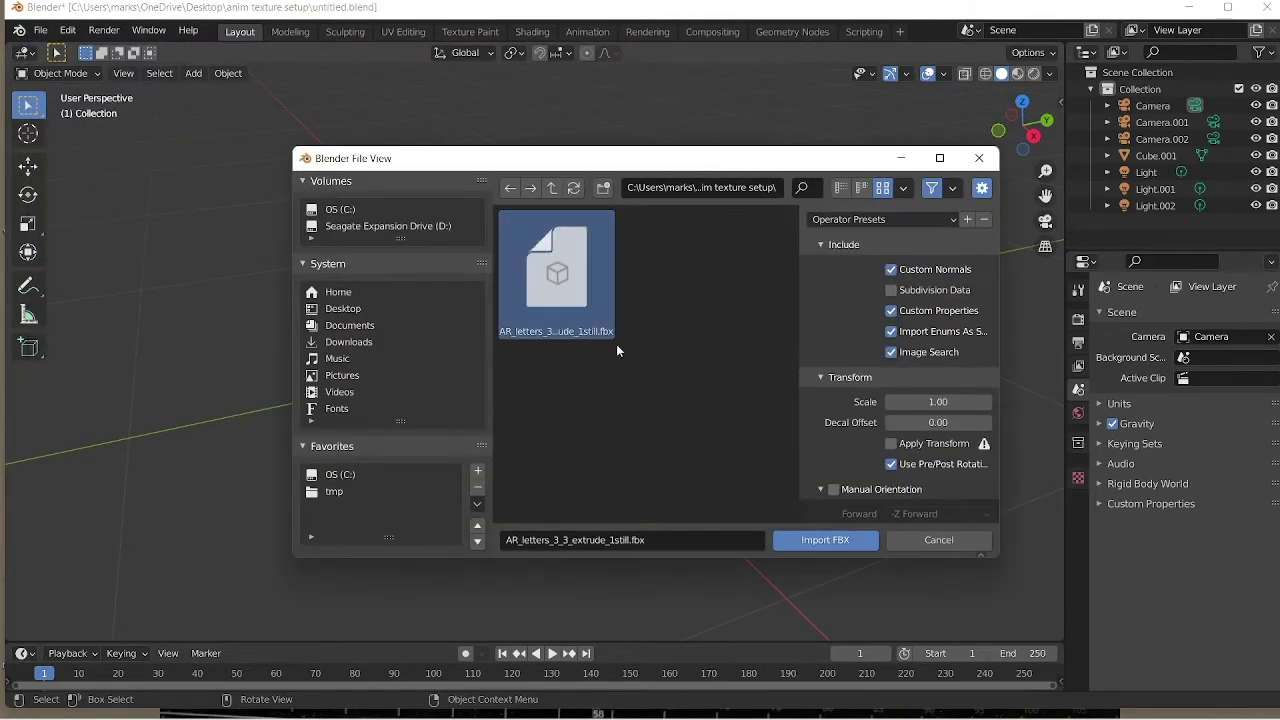
click(831, 540)
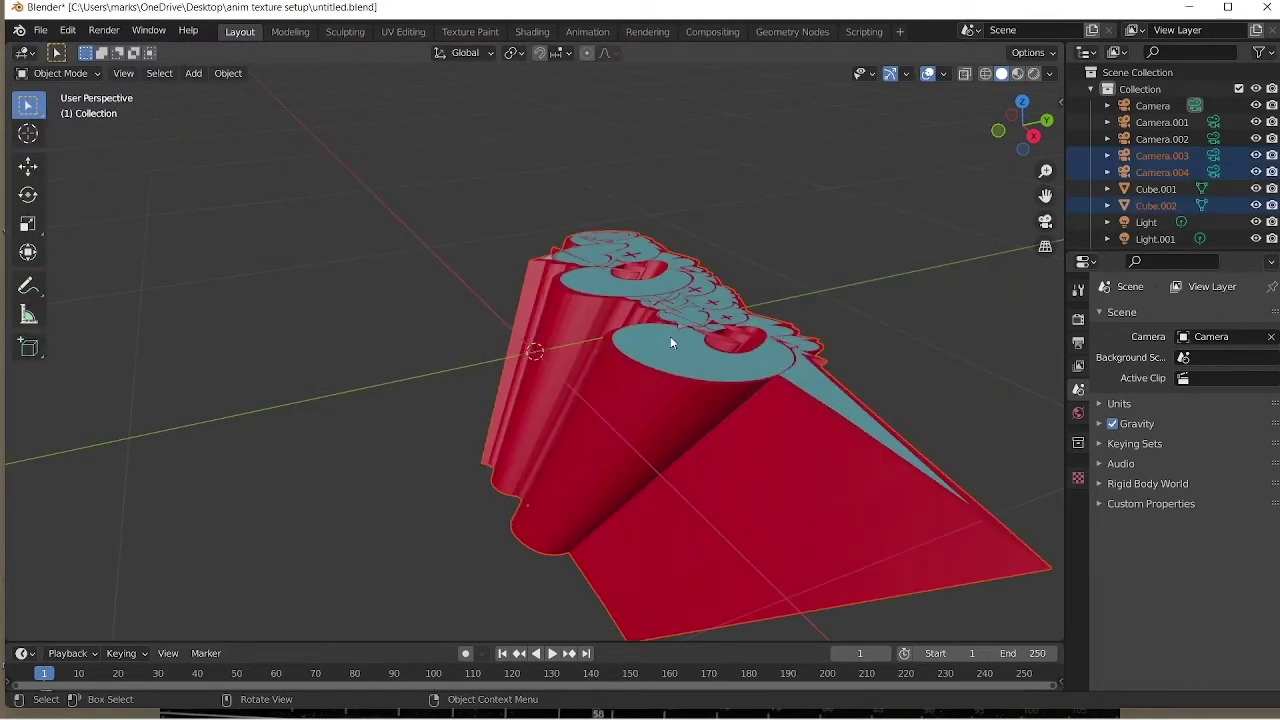
- View the letters from the top, split the 3D viewport horizontally and make the upper area a slightly shorter UV Editor
click(1018, 100)
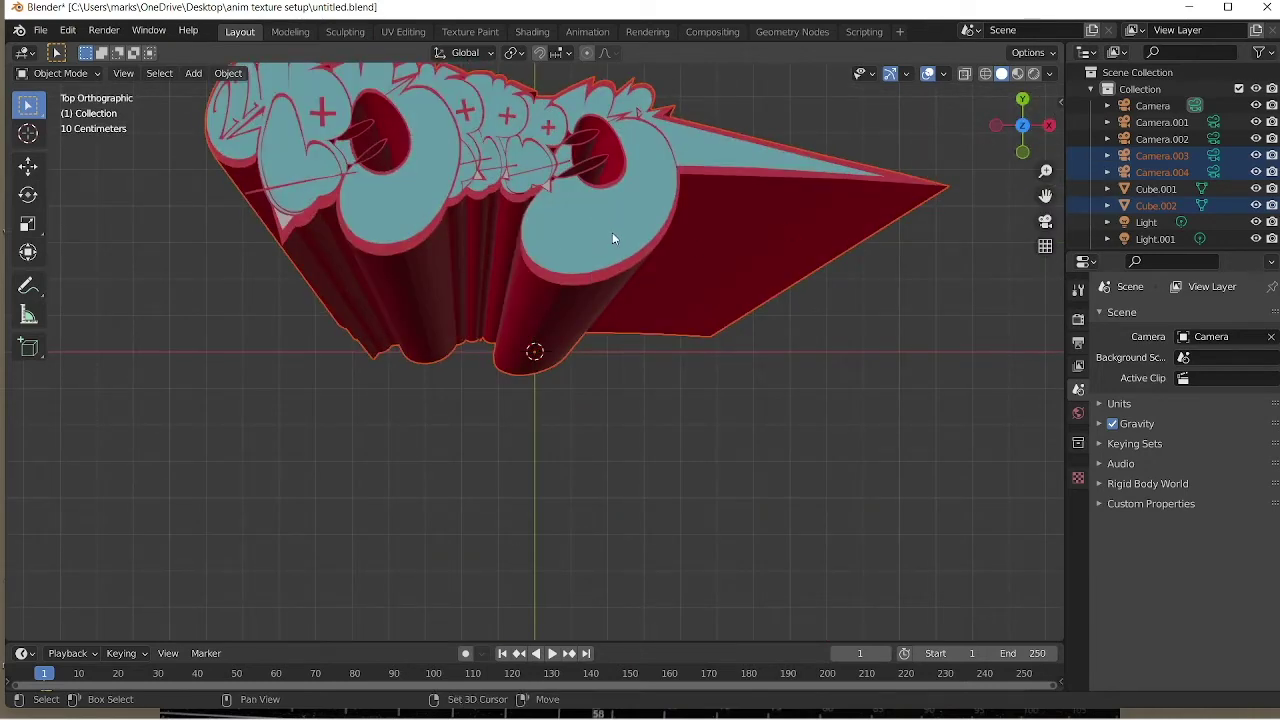
shift+middle_drag(612, 232, 622, 457)
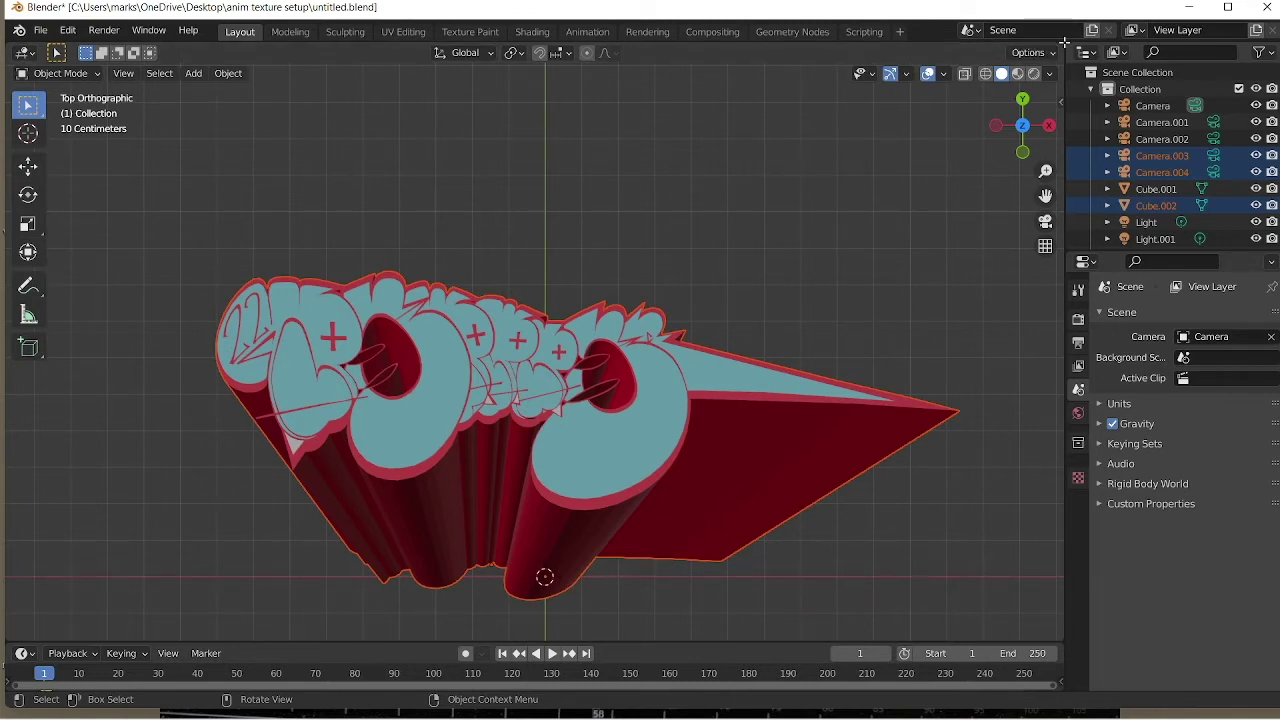
drag(1062, 52, 1056, 312)
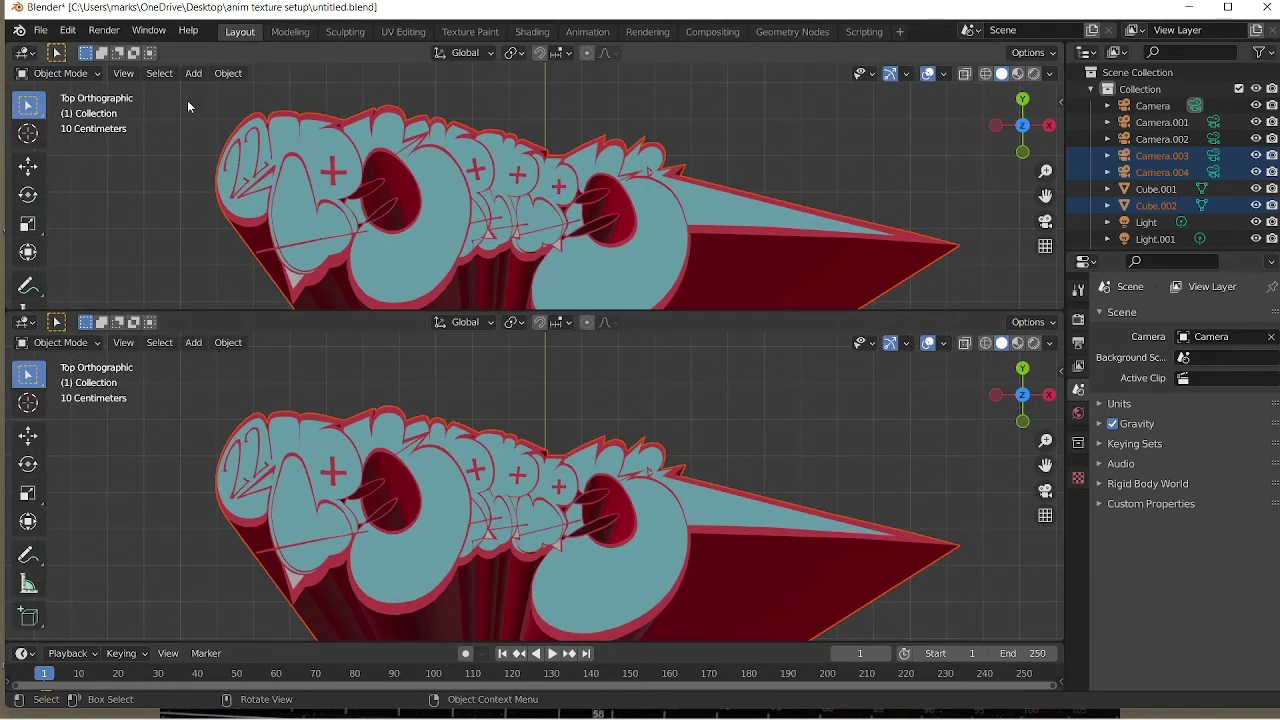
click(30, 55)
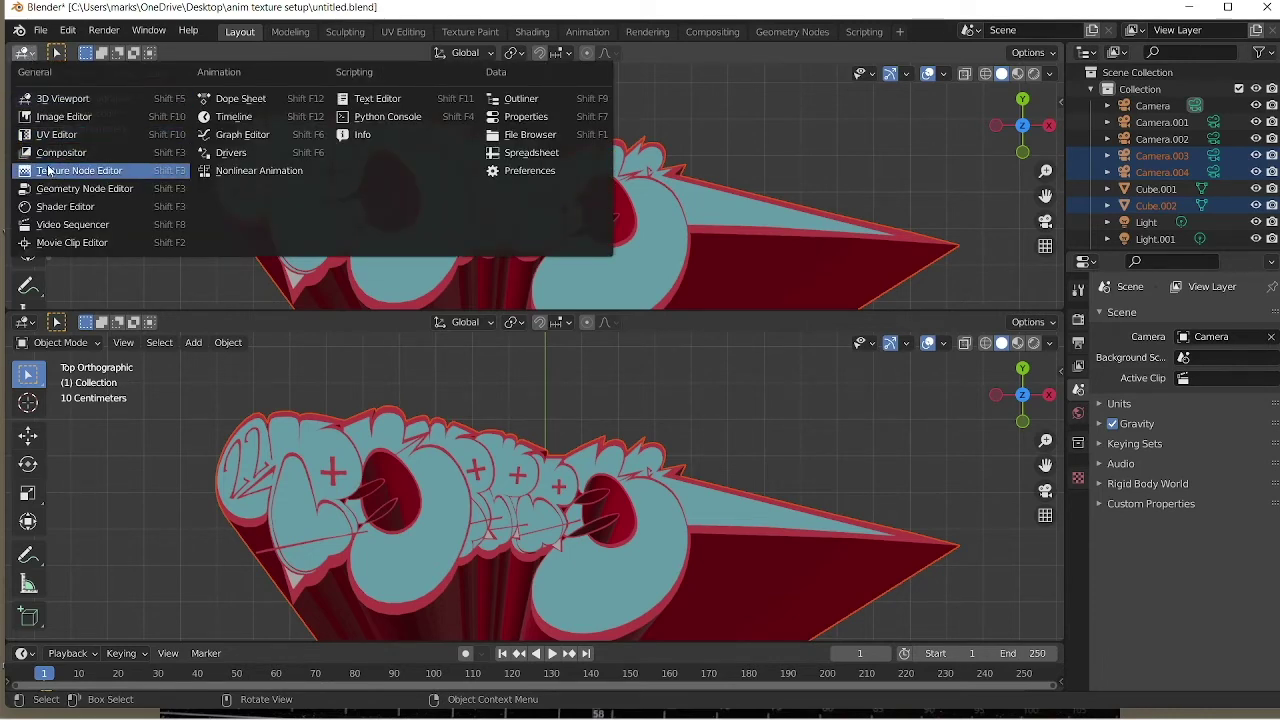
click(55, 135)
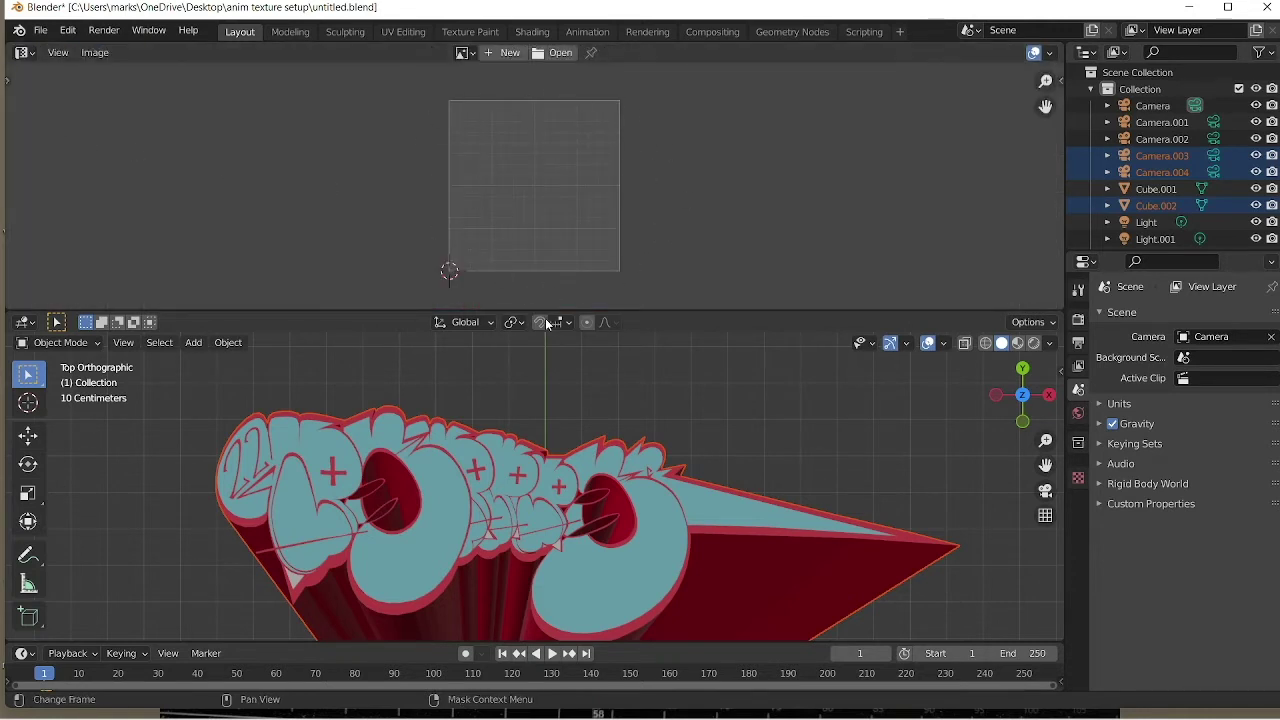
drag(647, 311, 647, 263)
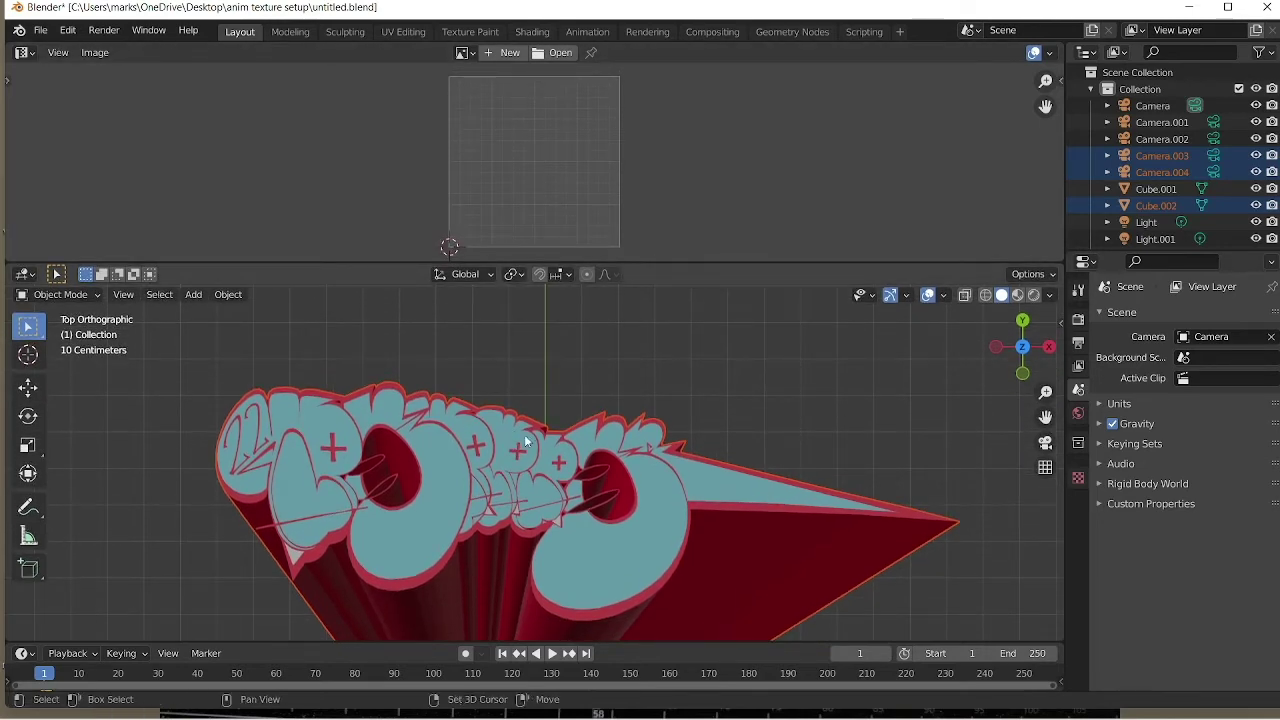
shift+middle_drag(548, 440, 547, 376)
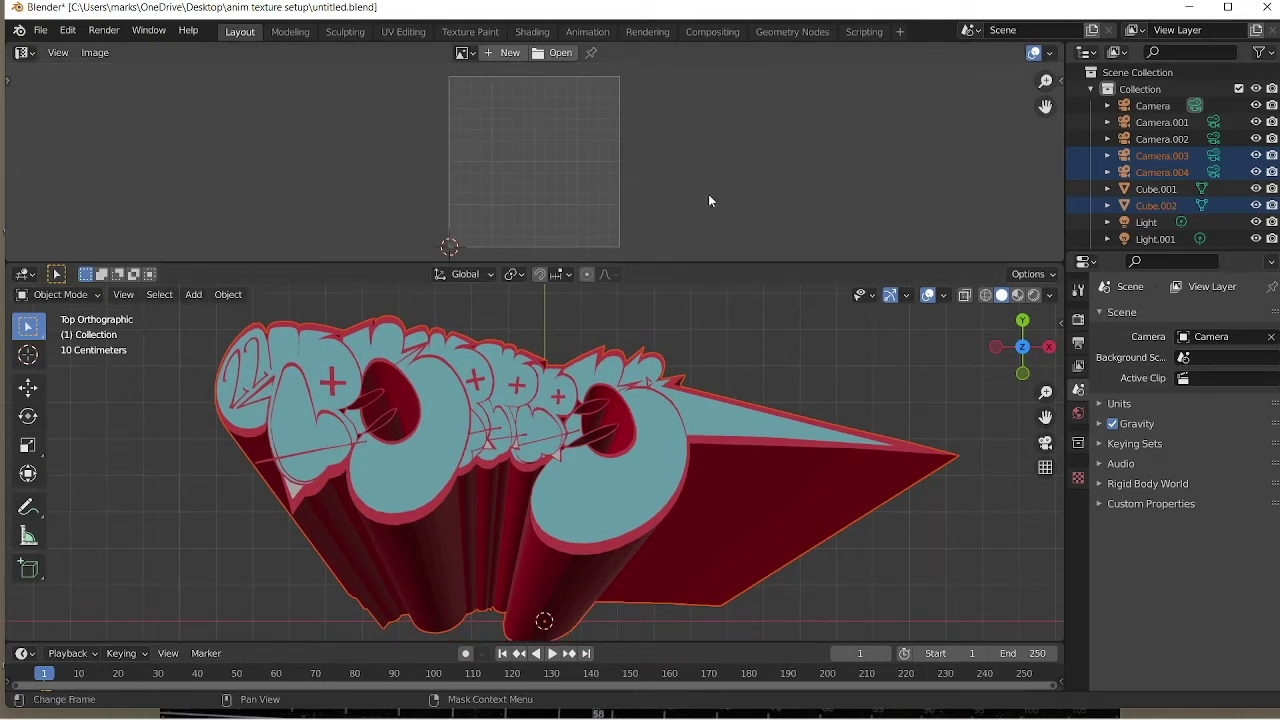
- Show the pepper throwup_1_1.jpg image in the UV Editor after trying 0570.png
click(471, 56)
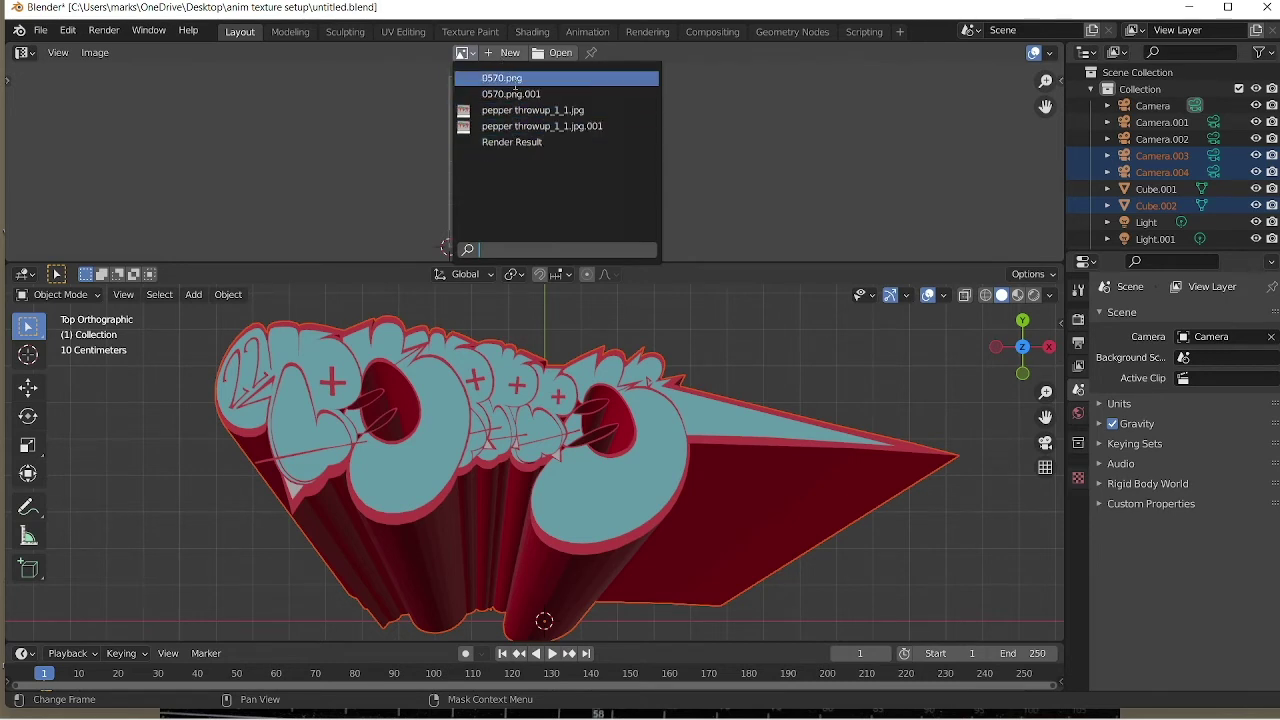
click(512, 79)
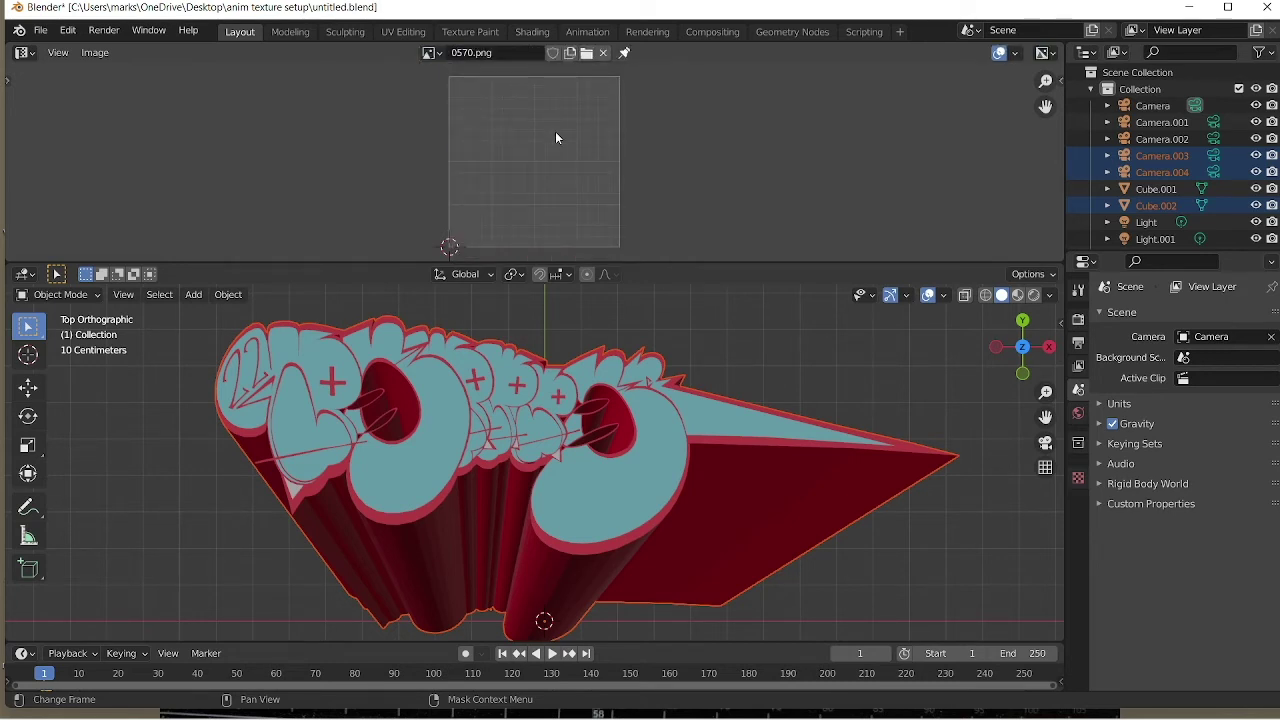
click(429, 53)
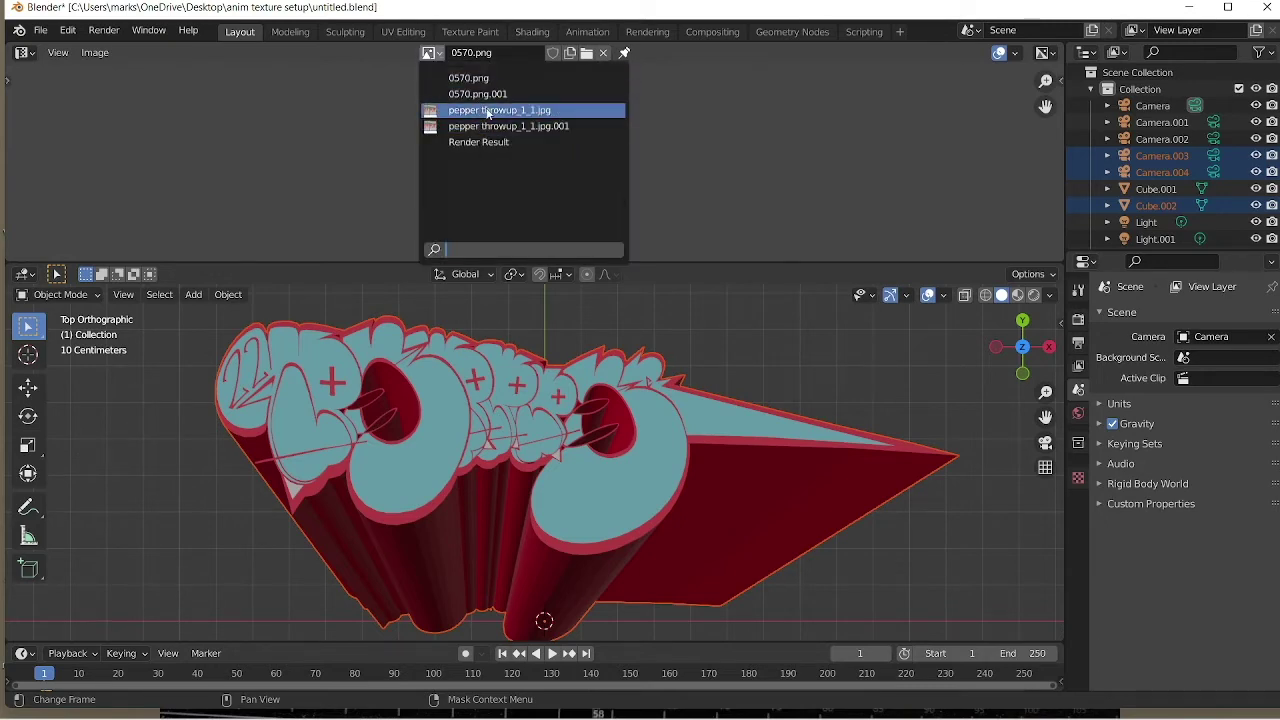
click(488, 111)
scroll(541, 179, down, 10)
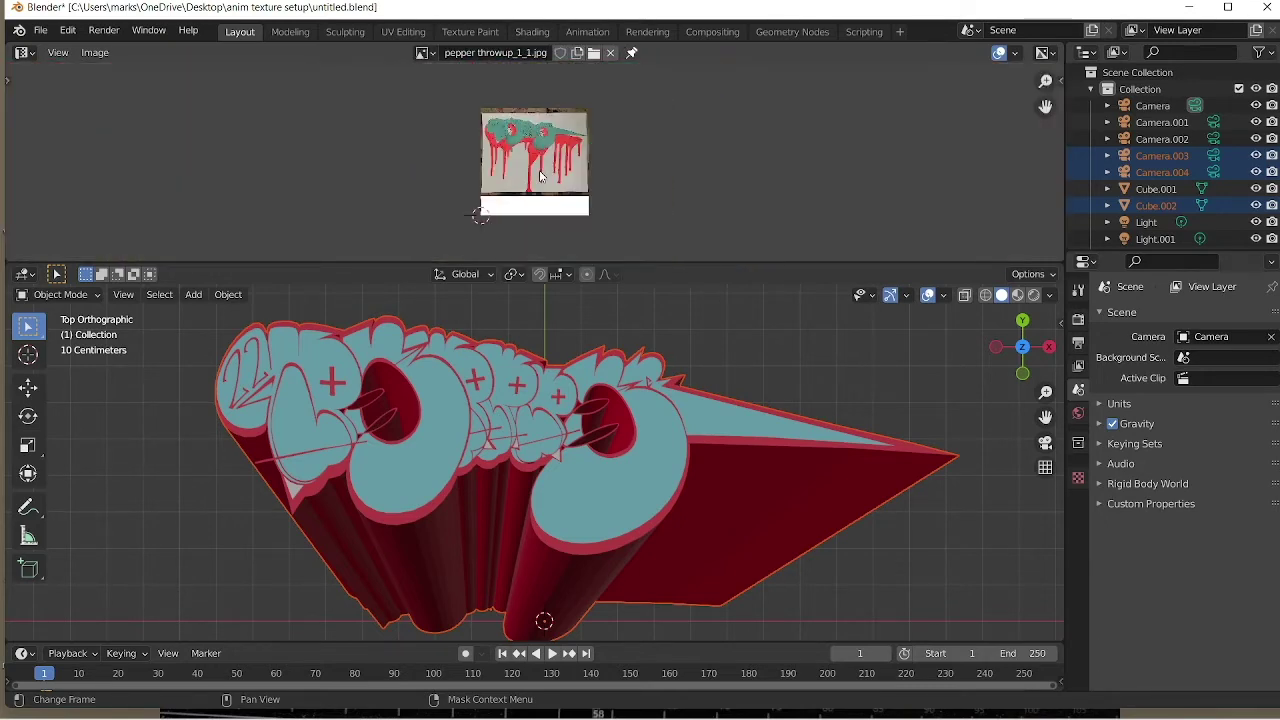
scroll(536, 168, up, 3)
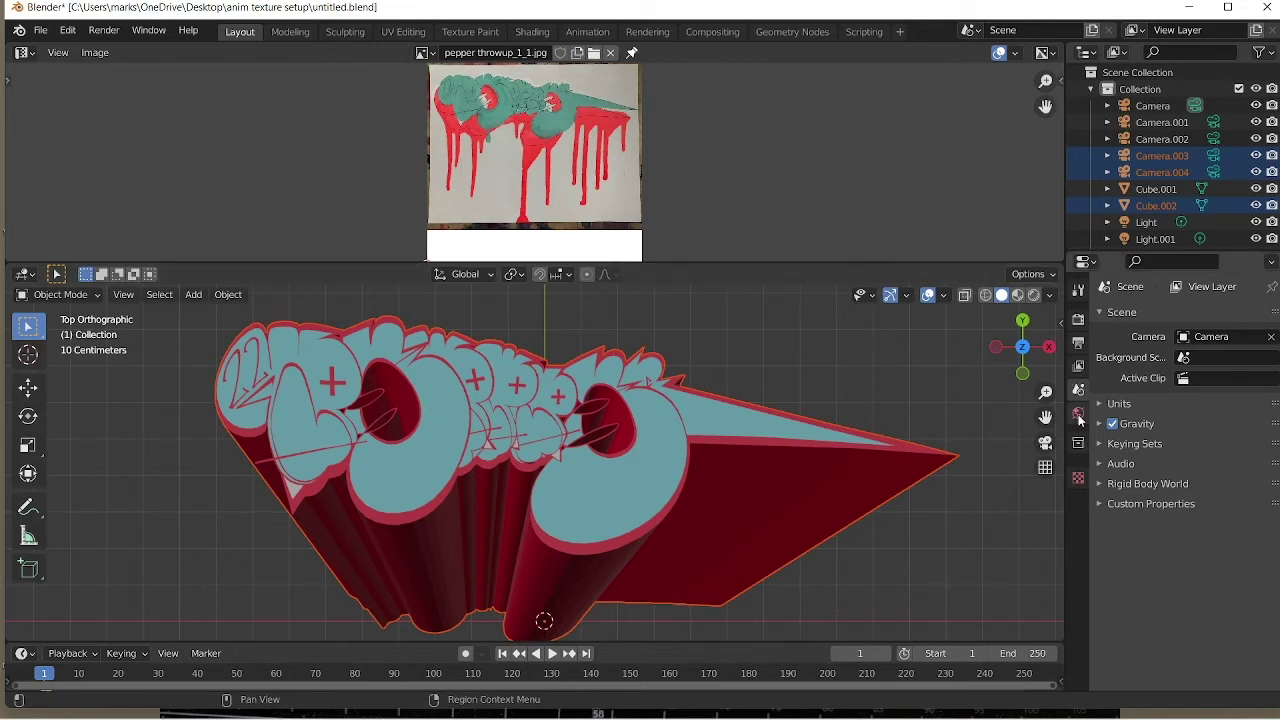
- Select the imported letter mesh, open its material settings and make Material.006 the active material
click(687, 384)
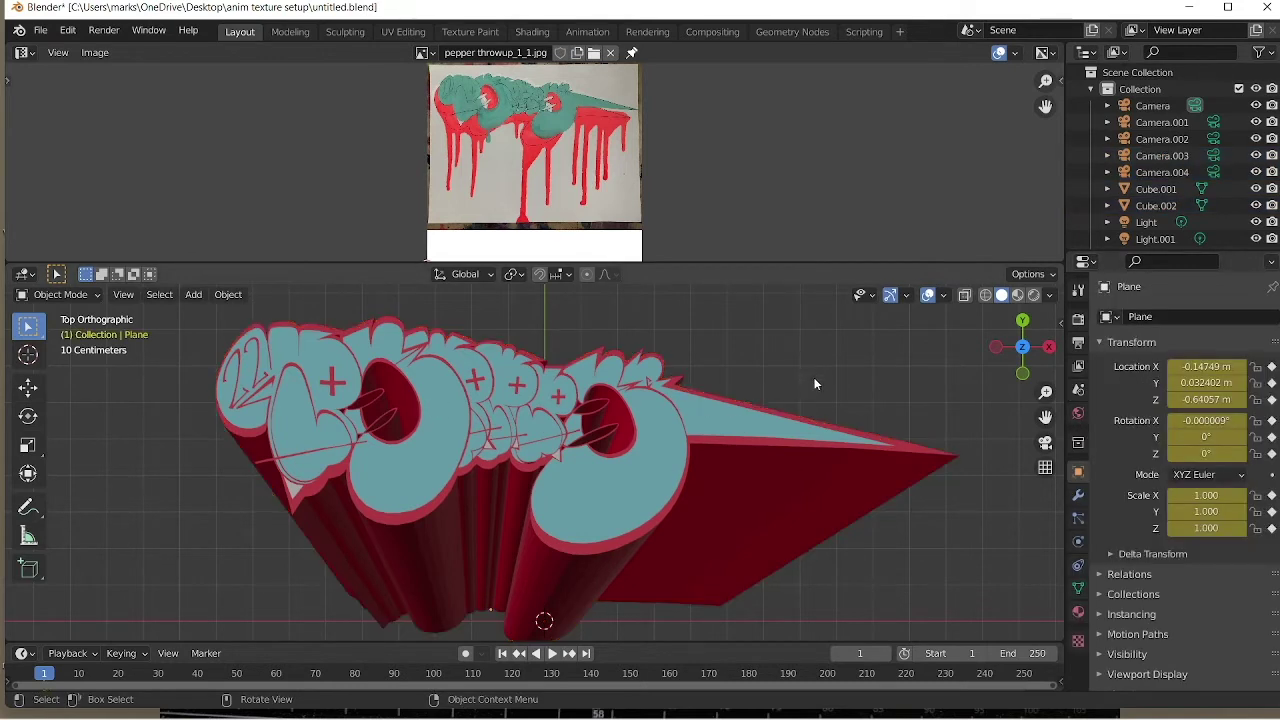
click(819, 456)
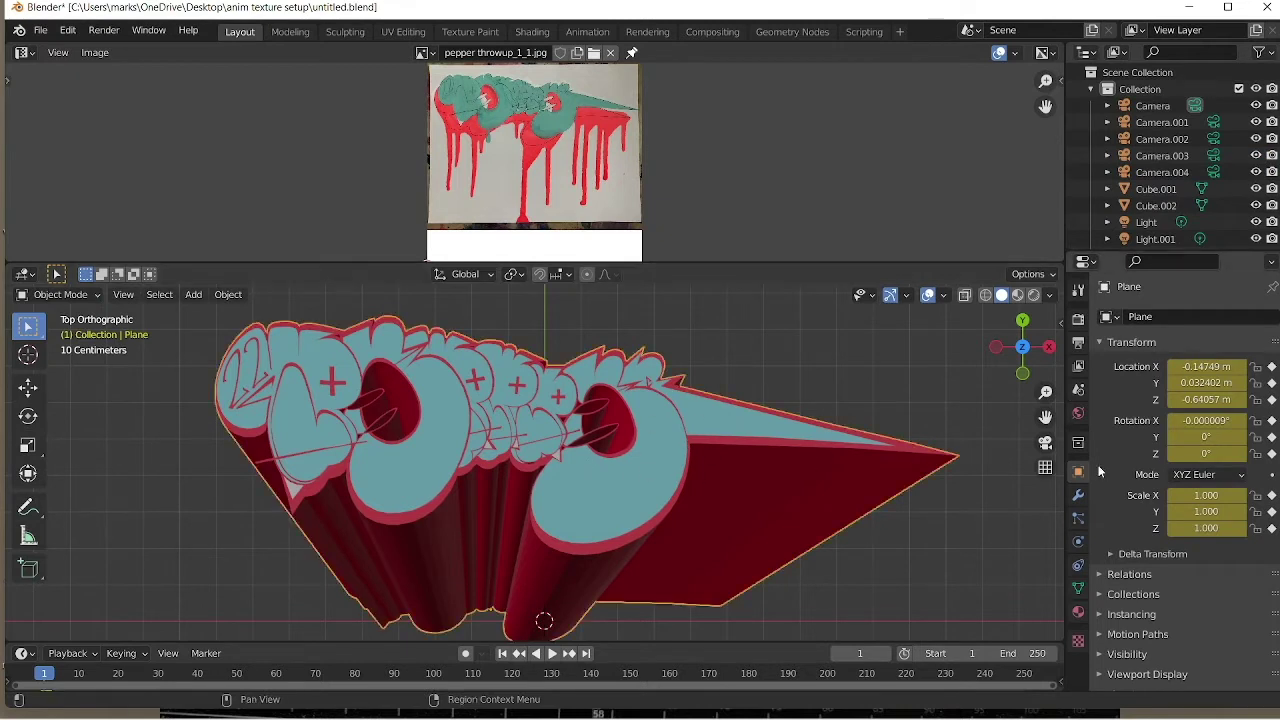
click(1079, 614)
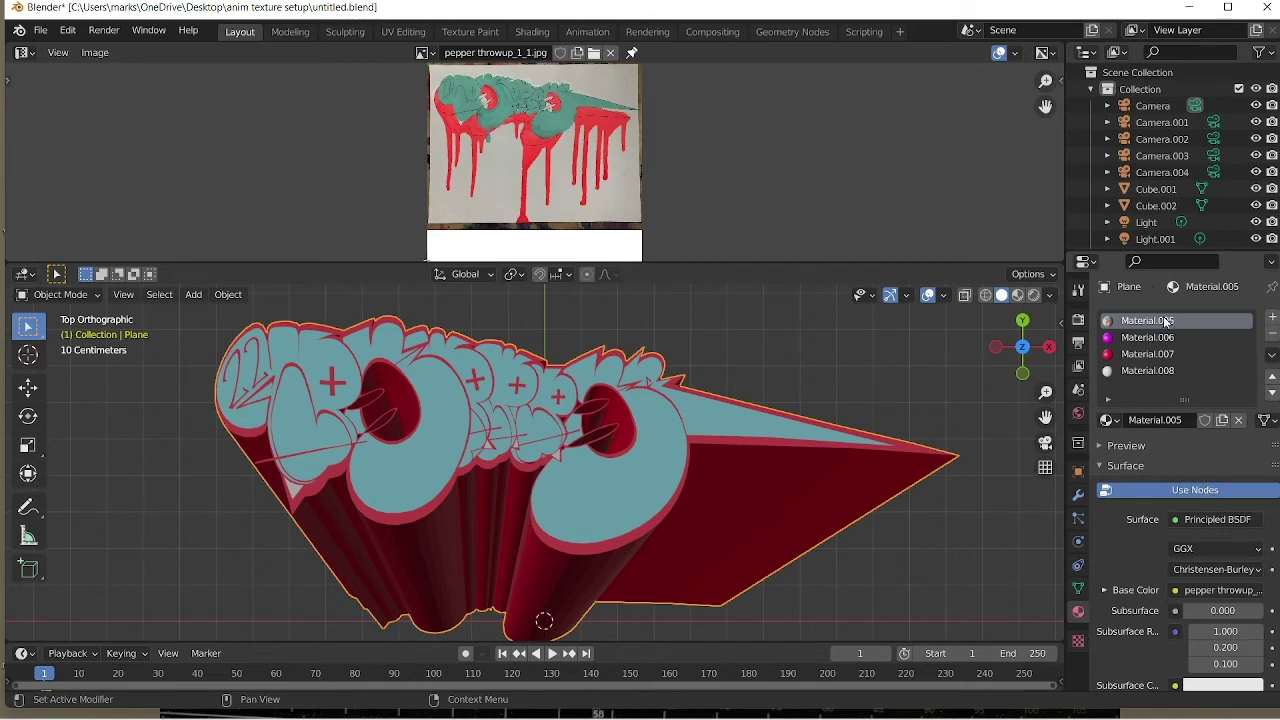
scroll(1171, 450, down, 8)
scroll(1171, 466, up, 7)
scroll(1168, 464, up, 3)
click(1155, 343)
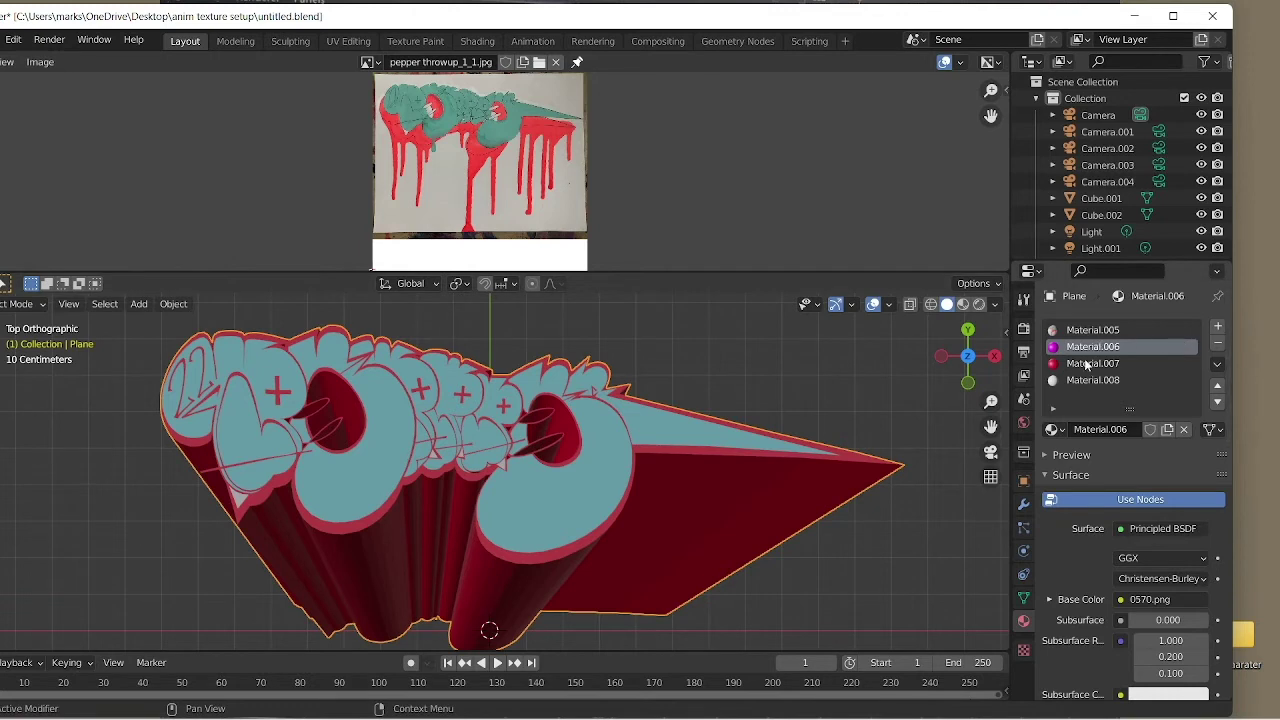
- Compare Material.005 with Material.006, try removing the Material.006 slot from the letters and undo the removal
click(1102, 334)
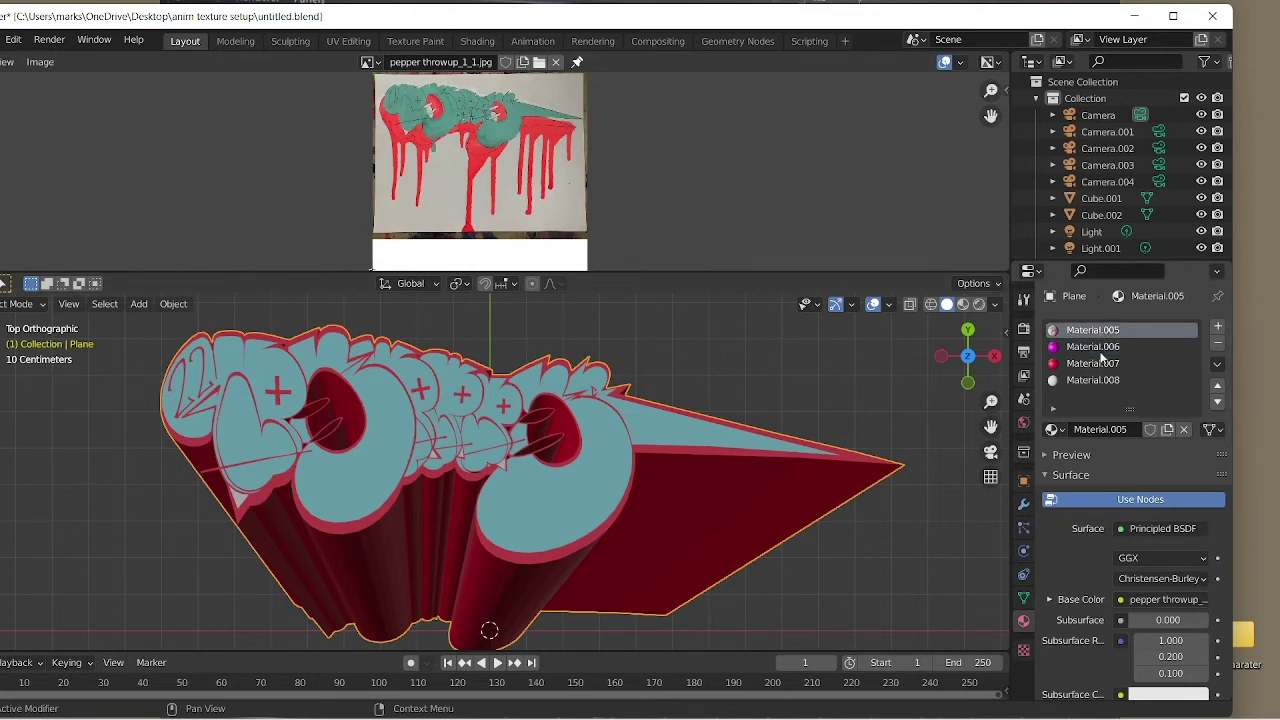
click(1104, 348)
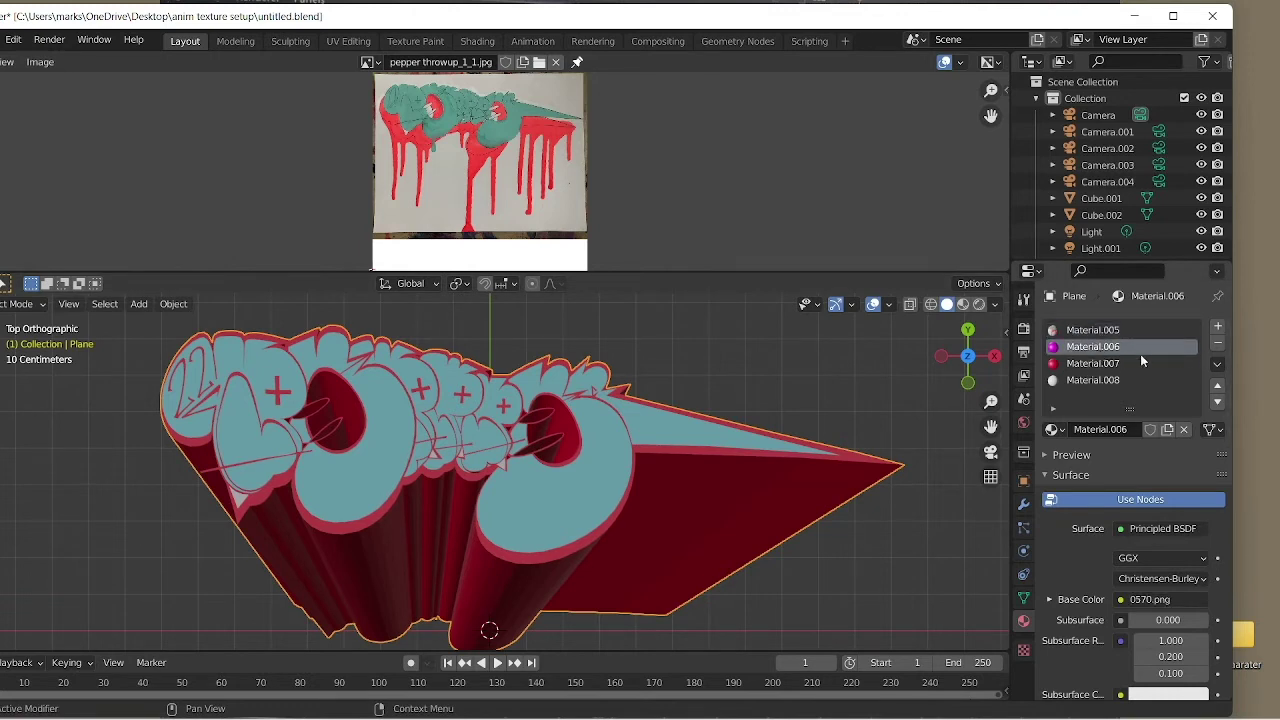
click(1218, 346)
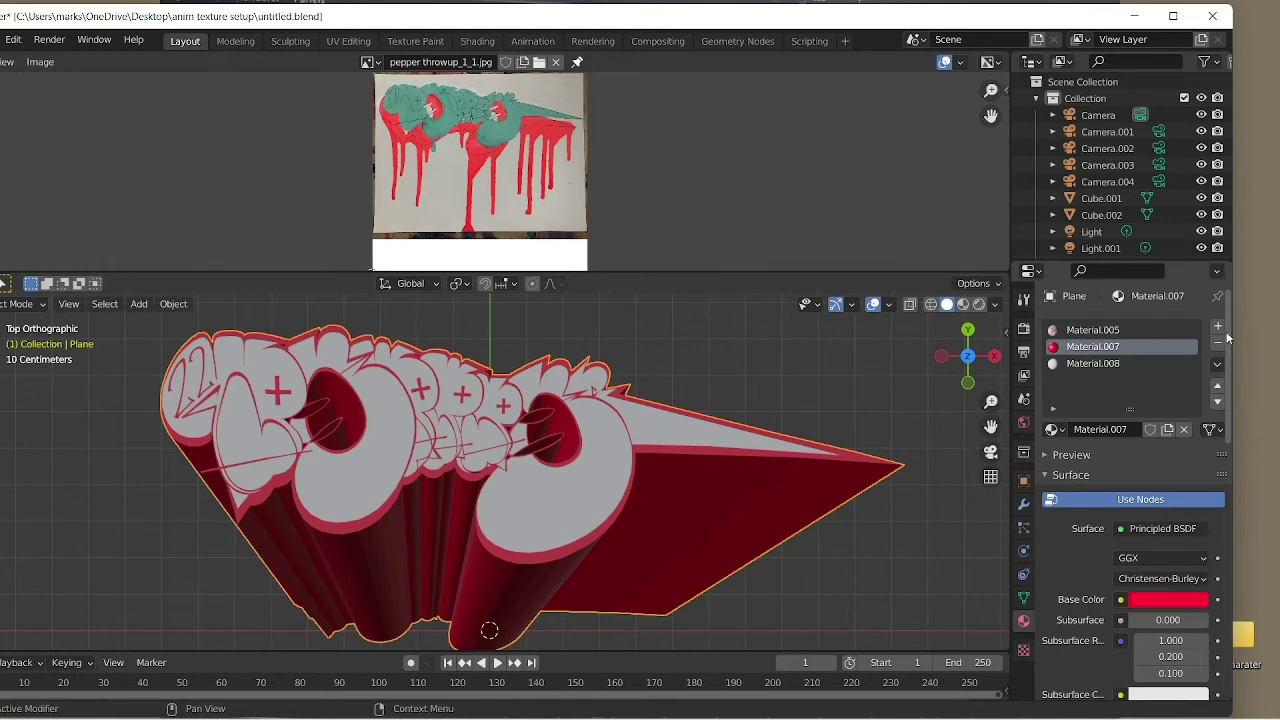
key(ctrl+z)
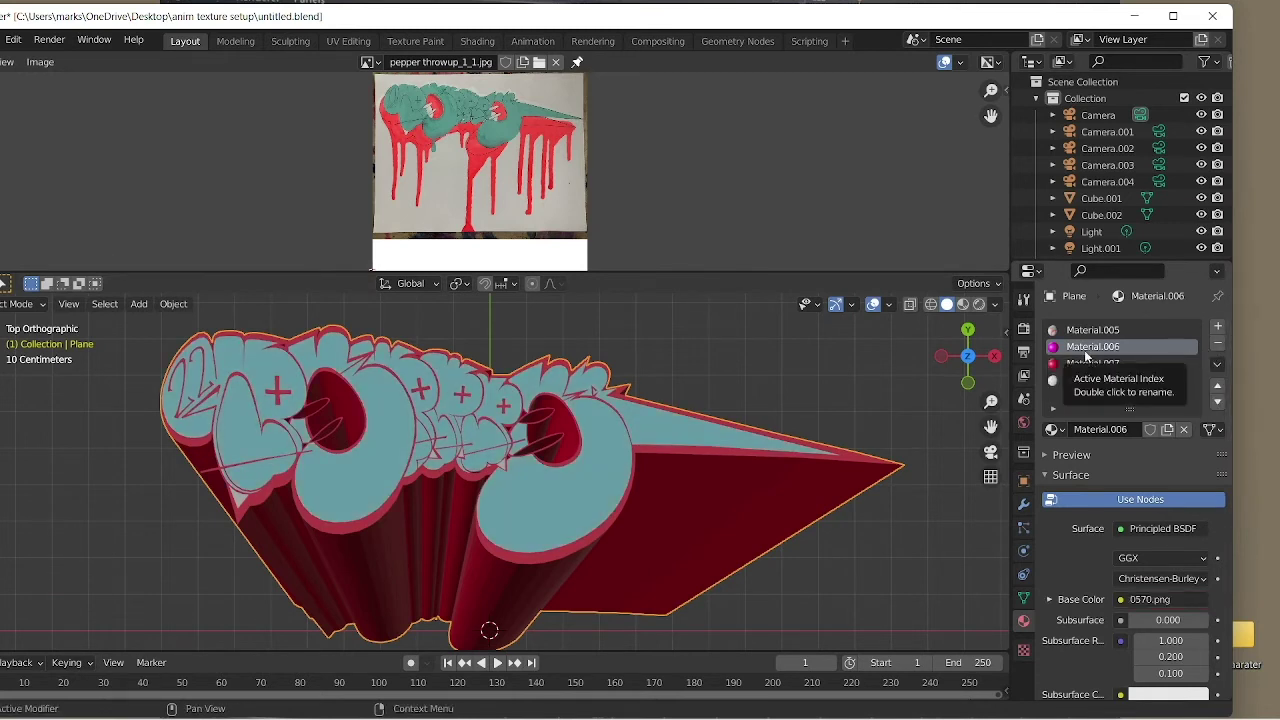
- Choose an Image Texture as the Base Color source of Material.006 on the letters
scroll(1122, 570, down, 2)
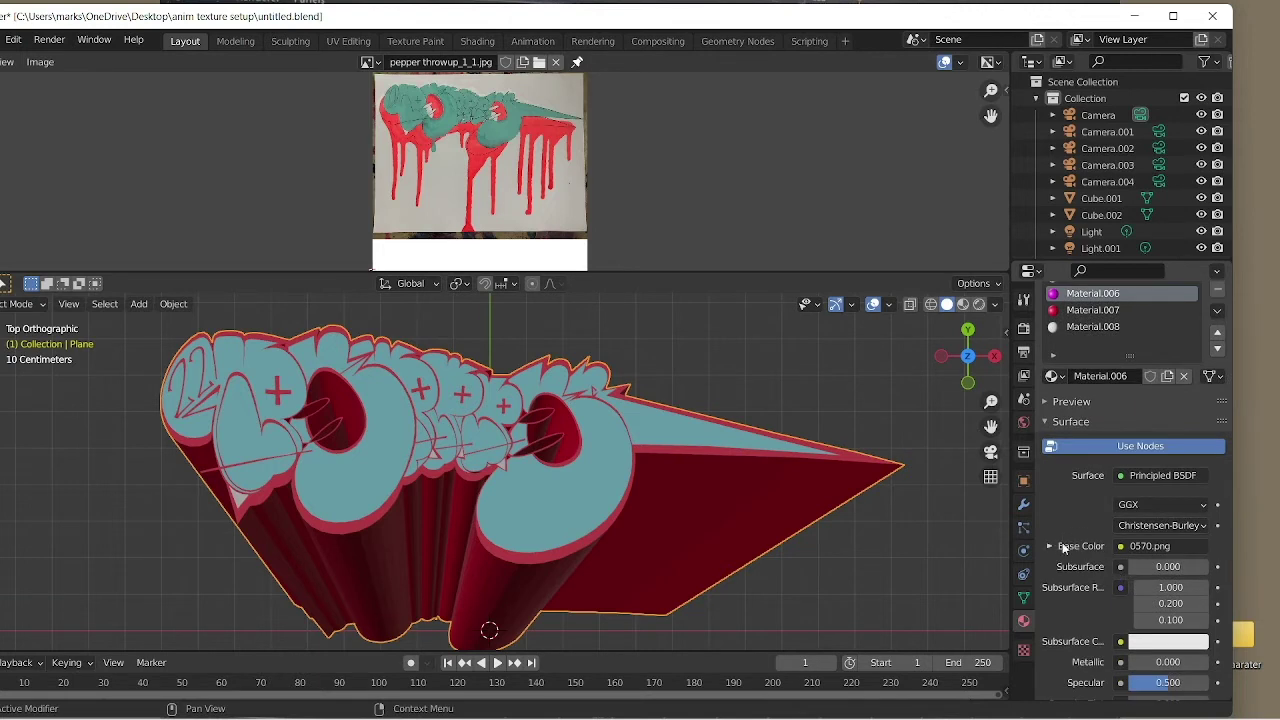
click(1121, 546)
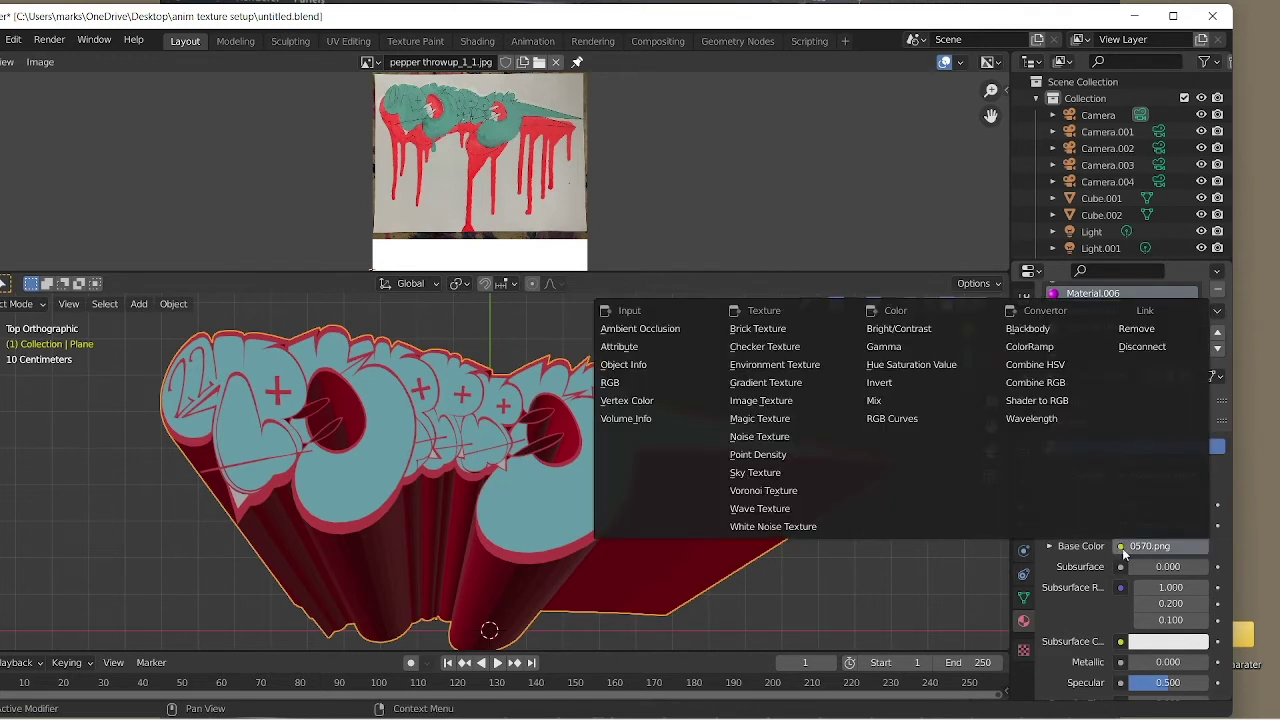
click(762, 401)
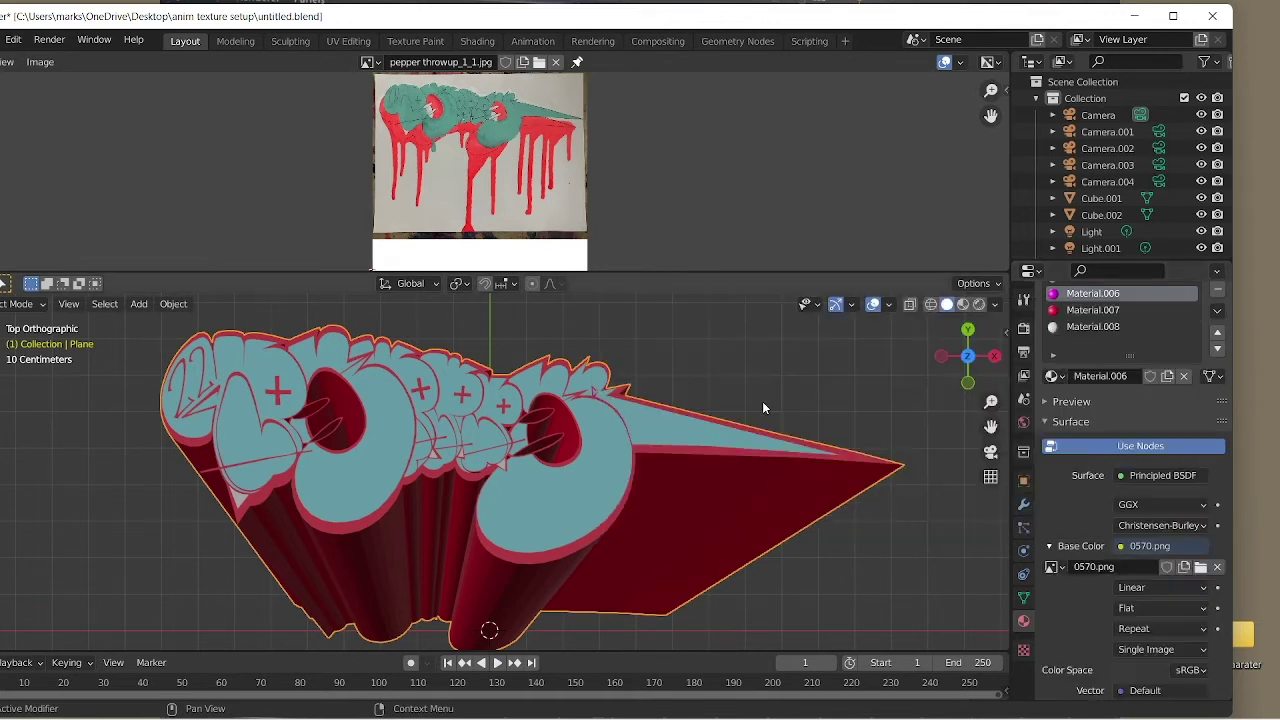
- Load 0570.png from the GLITCH folder on the Desktop as Material.006's Base Color image
click(1201, 567)
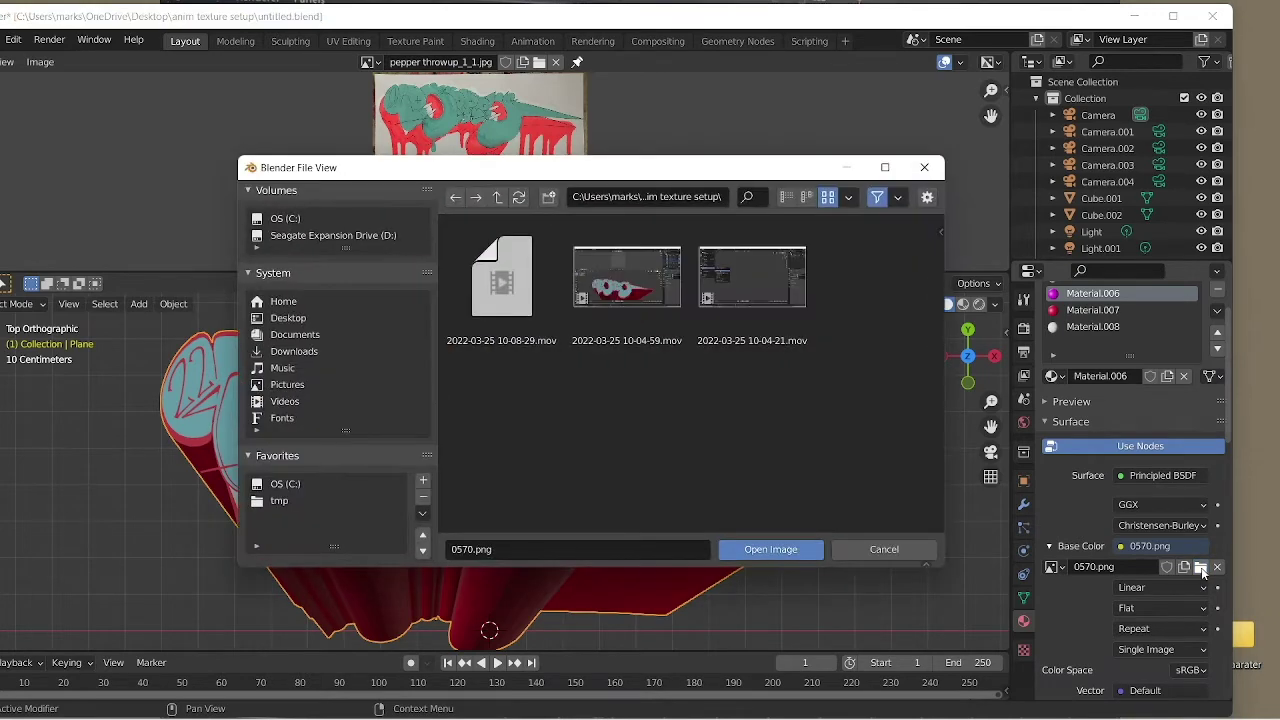
click(292, 318)
double_click(613, 307)
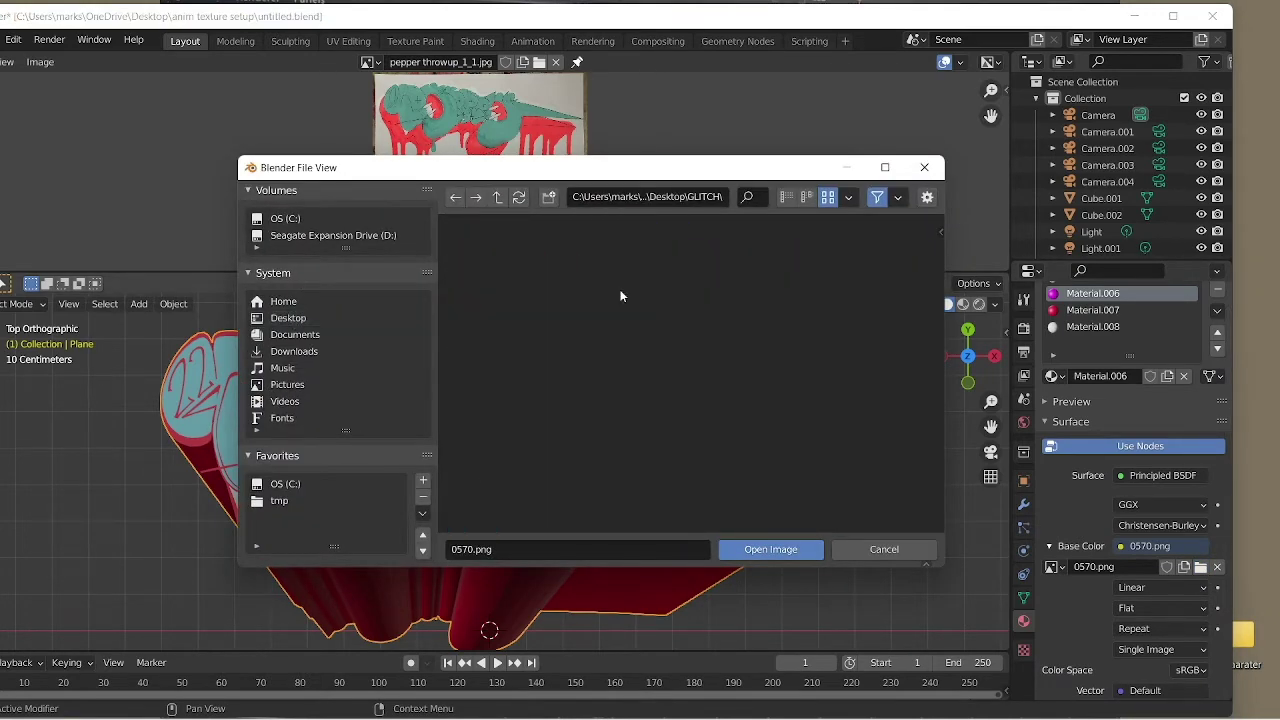
scroll(673, 381, down, 1)
scroll(674, 381, down, 5)
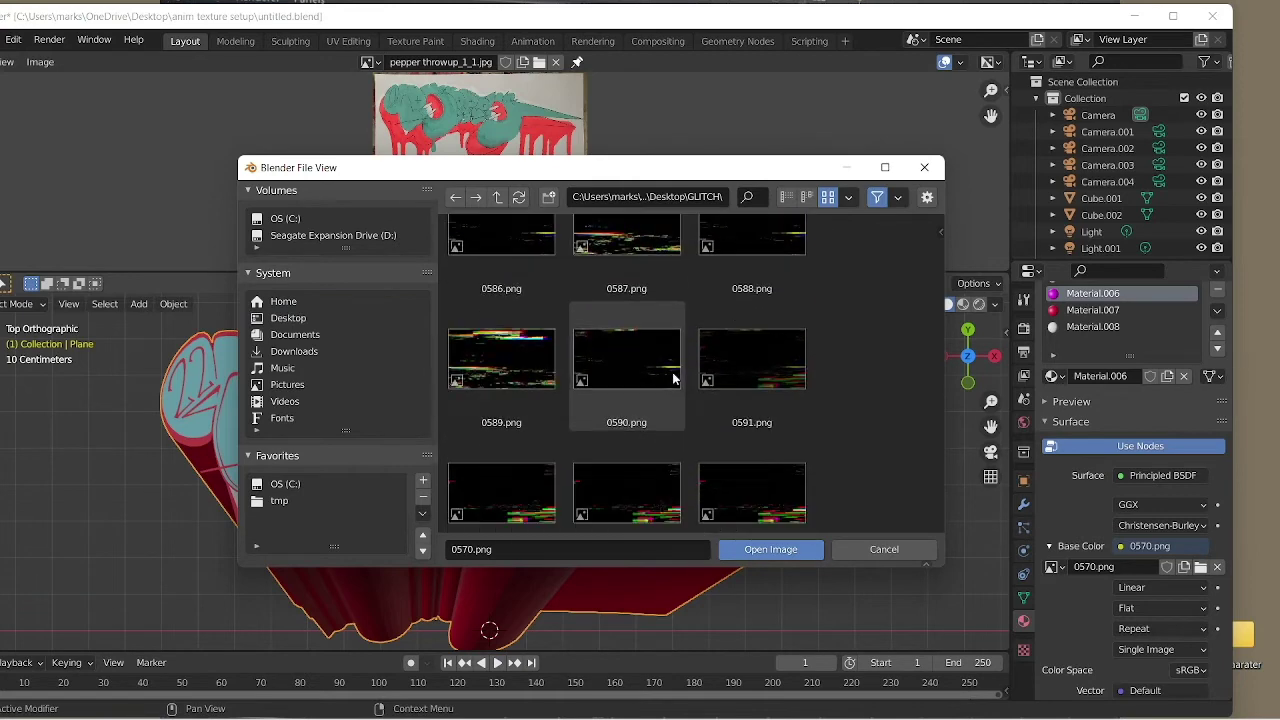
scroll(674, 375, down, 2)
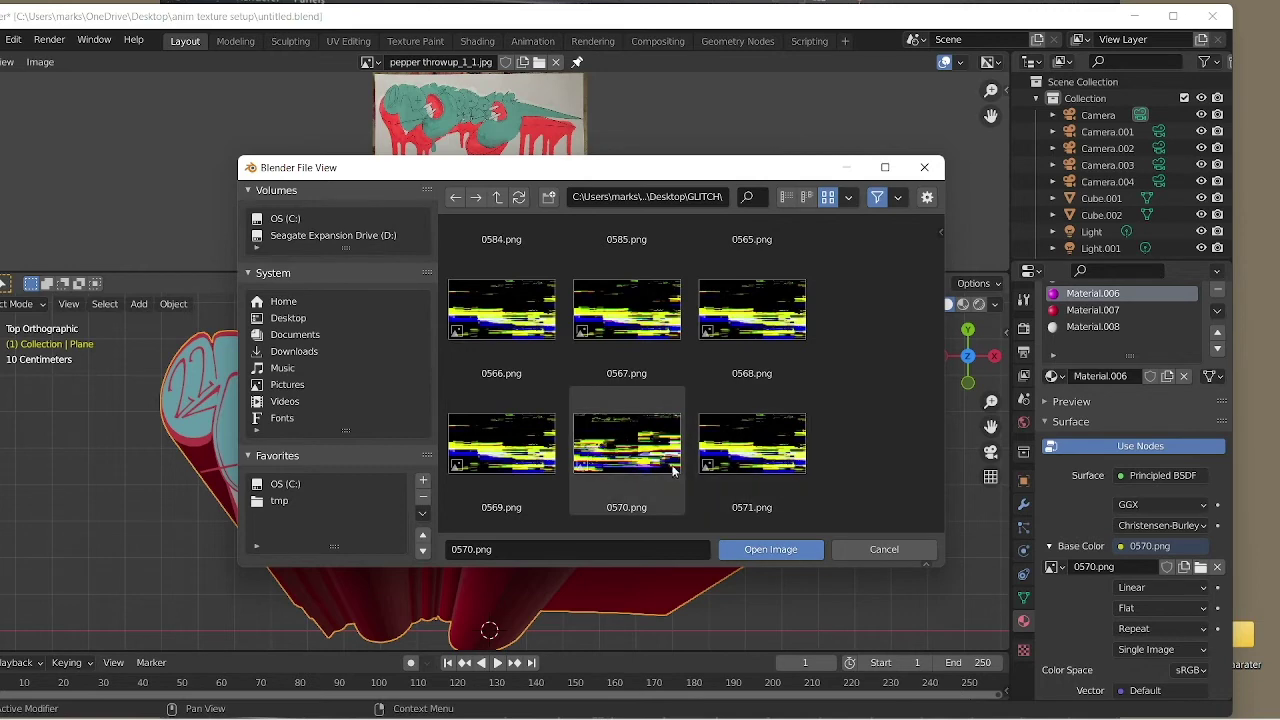
click(642, 460)
click(781, 553)
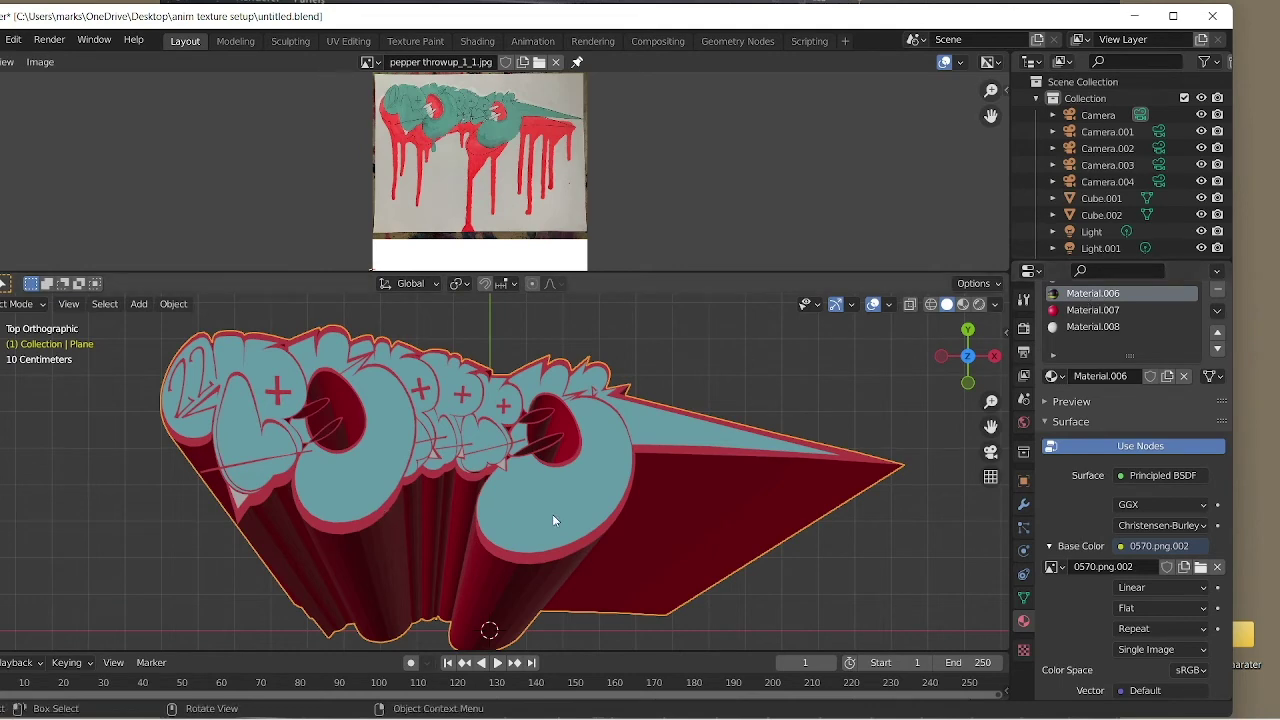
- Show the letters in Material Preview shading, comparing once with Solid shading
click(962, 307)
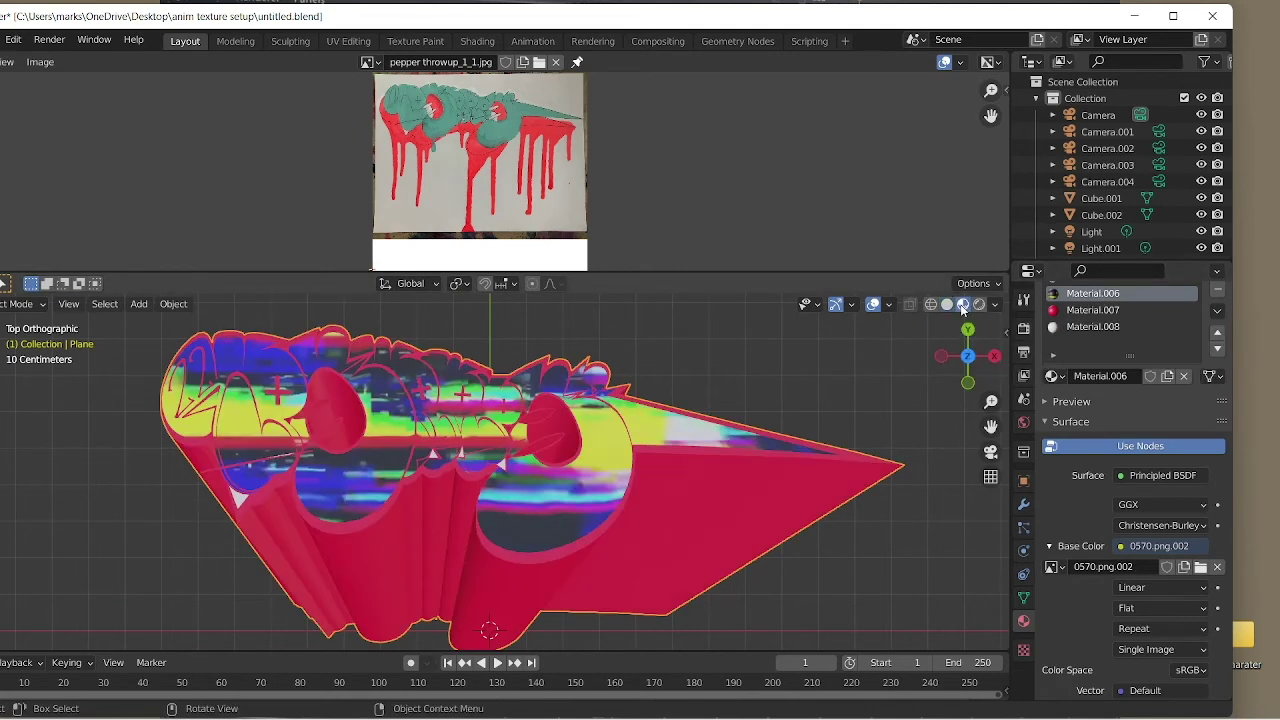
click(946, 304)
click(962, 304)
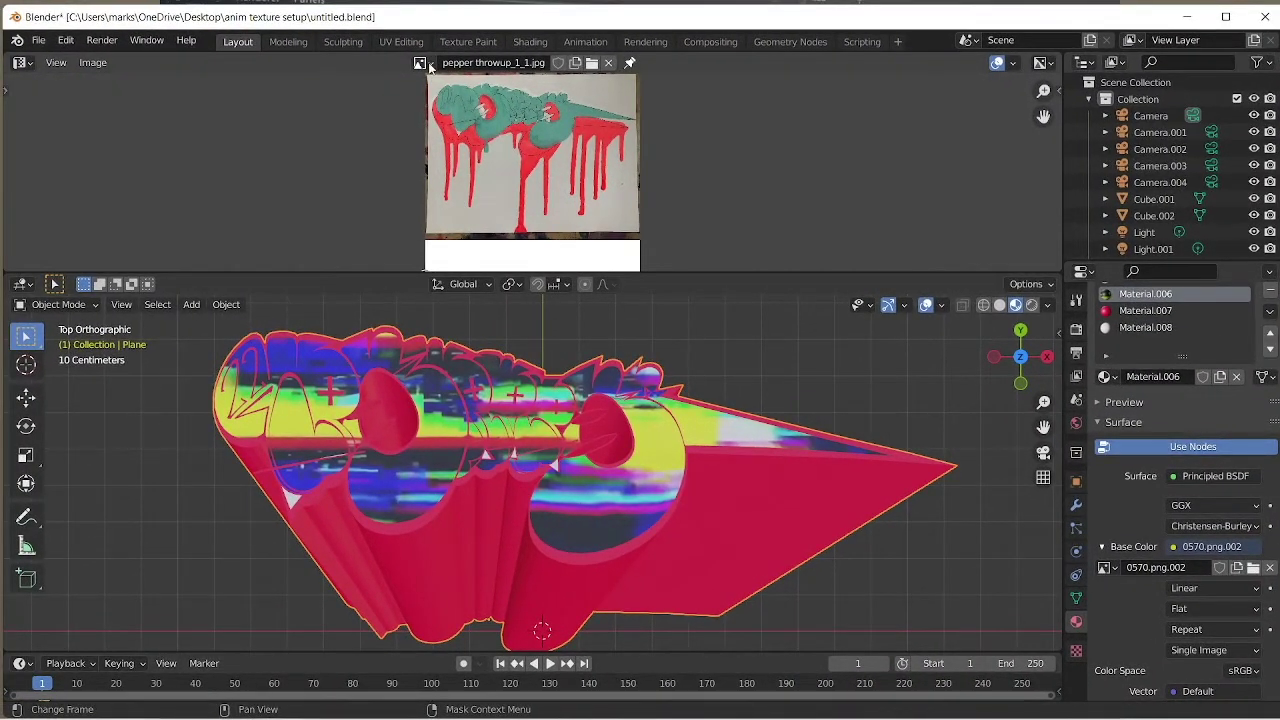
- Display the 0570.png.002 image in the UV Editor
click(422, 63)
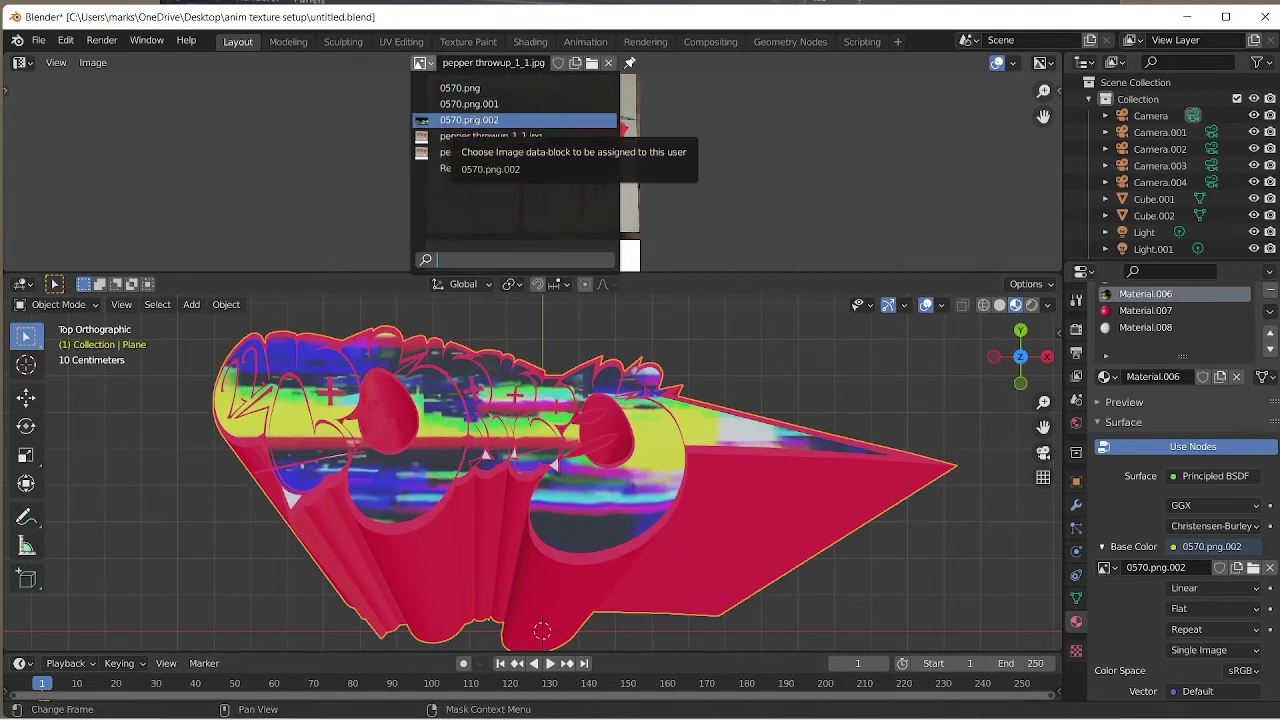
click(472, 120)
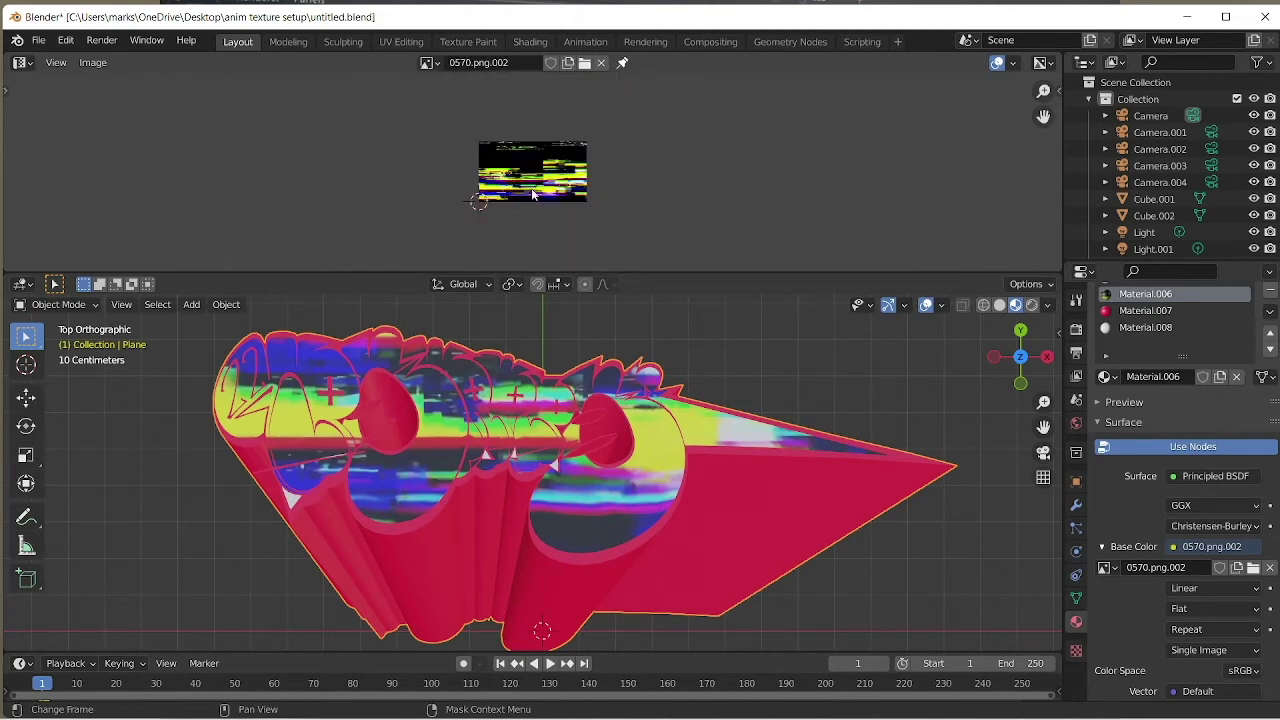
scroll(561, 206, up, 4)
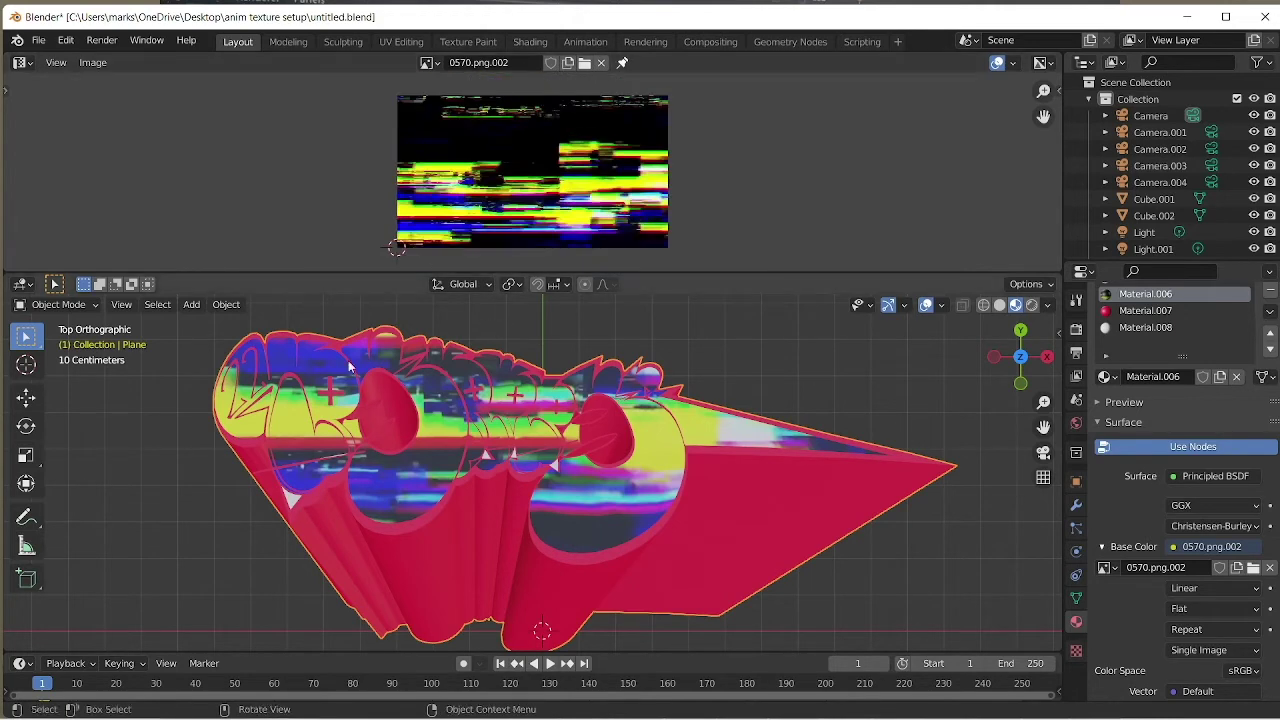
- Put the letter mesh into Edit Mode with face selection and box-select the whole mesh to show its UVs
scroll(339, 412, down, 3)
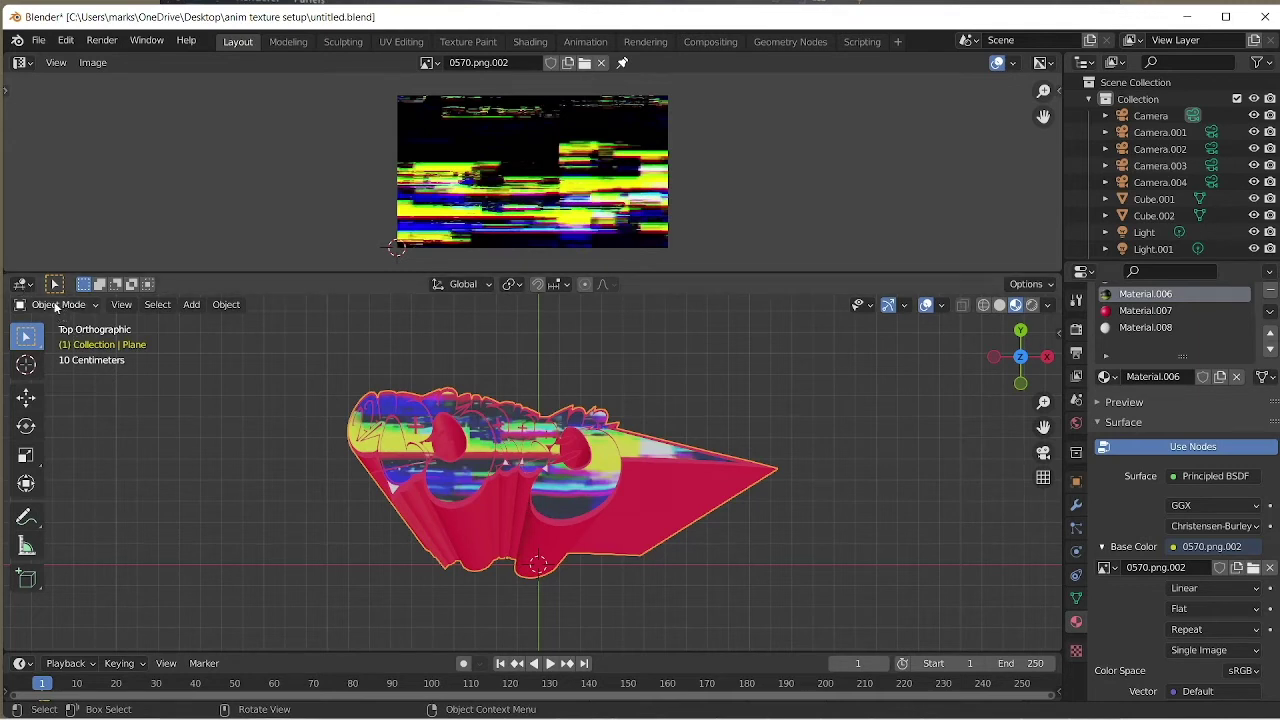
click(85, 308)
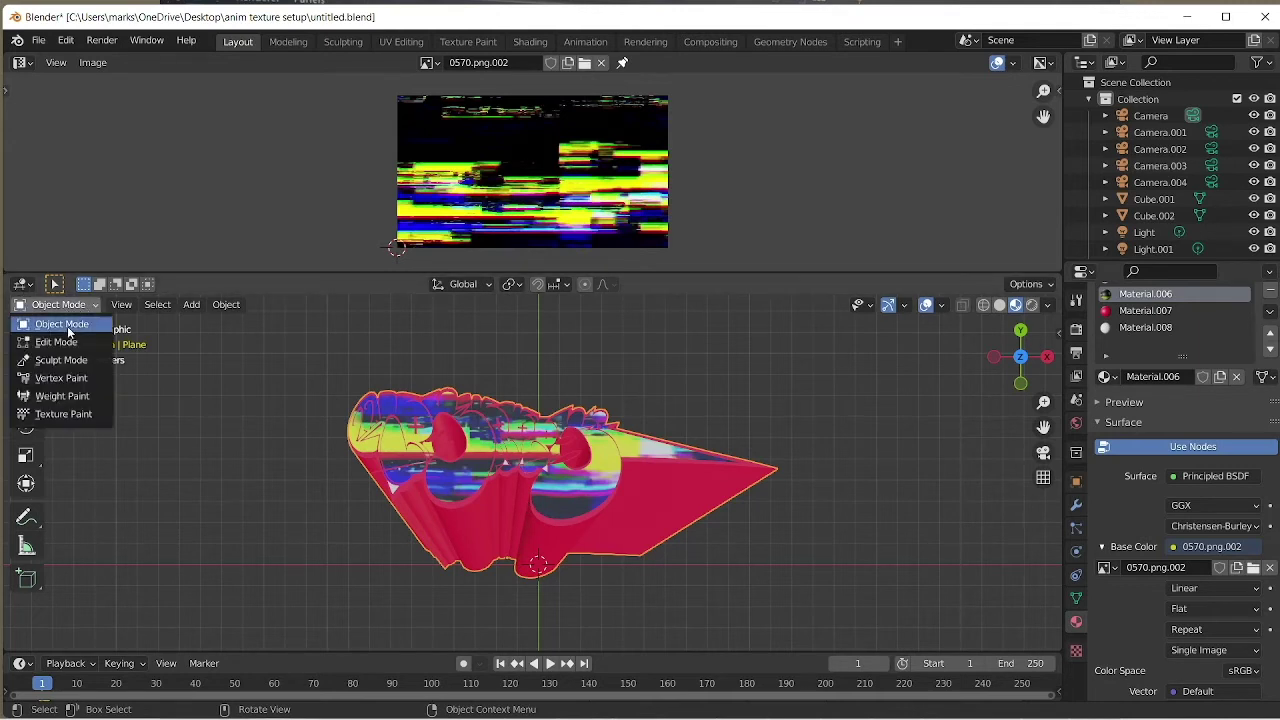
click(57, 343)
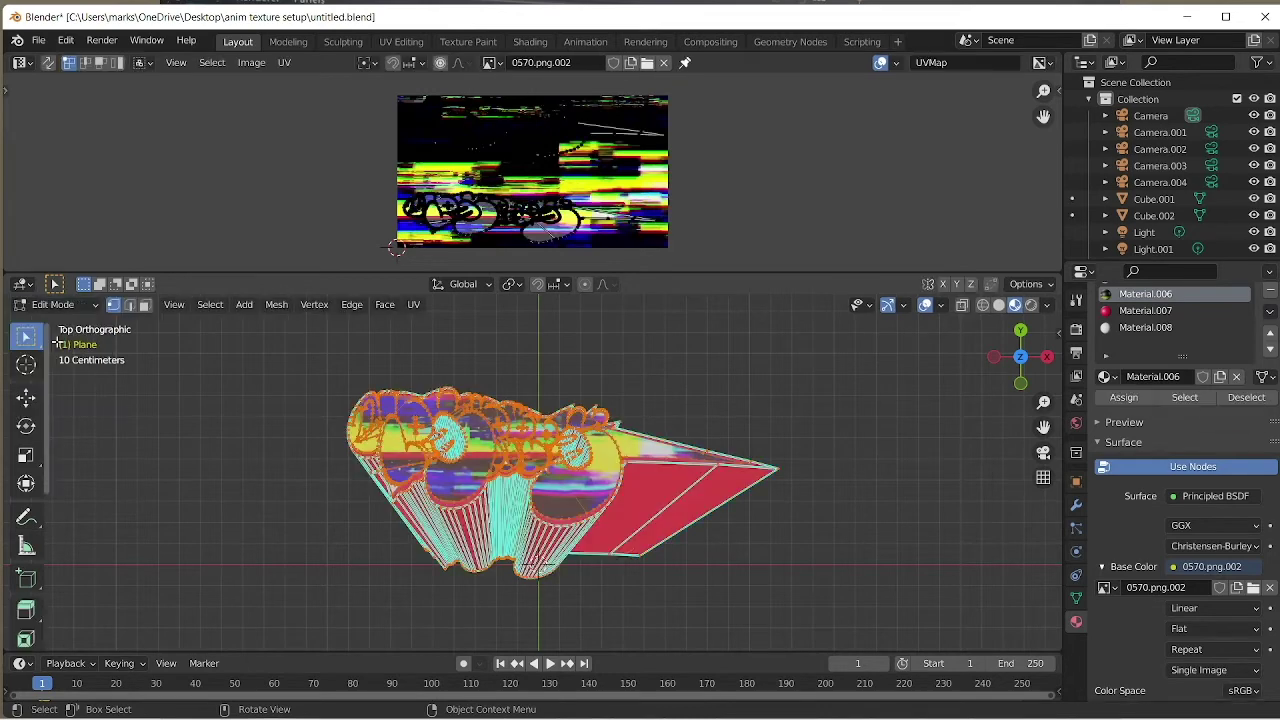
click(144, 305)
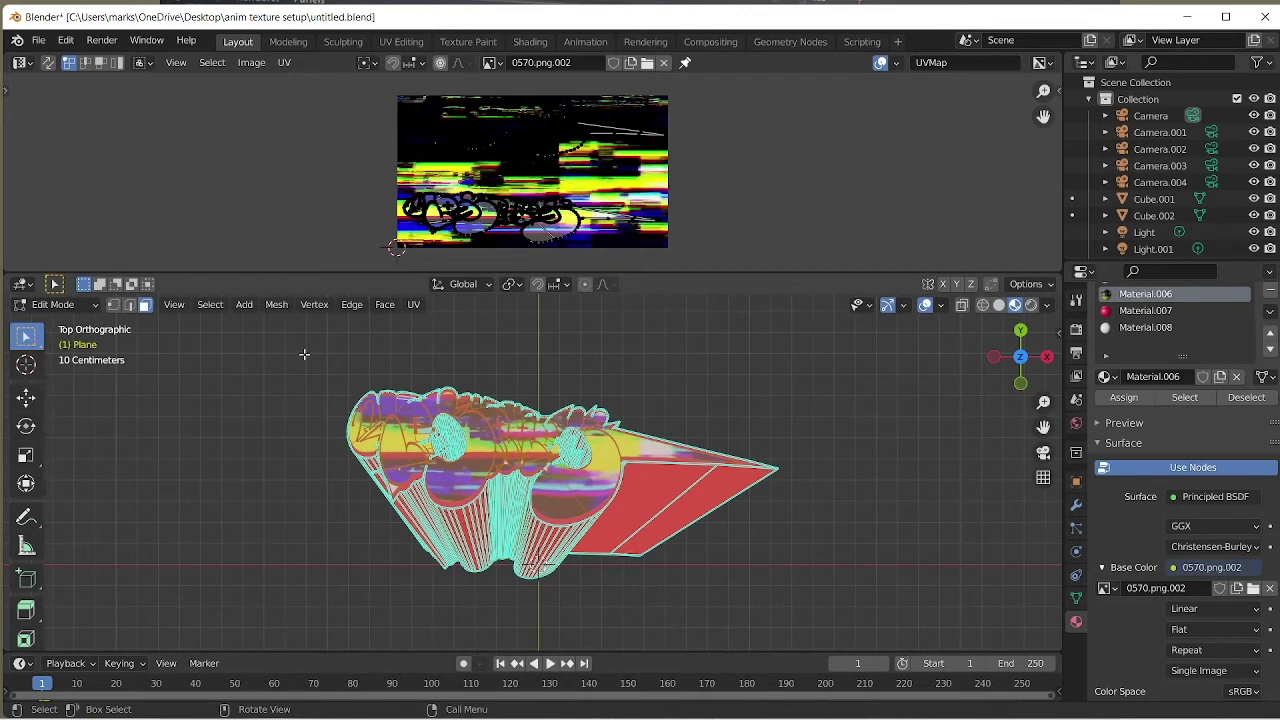
drag(304, 354, 848, 646)
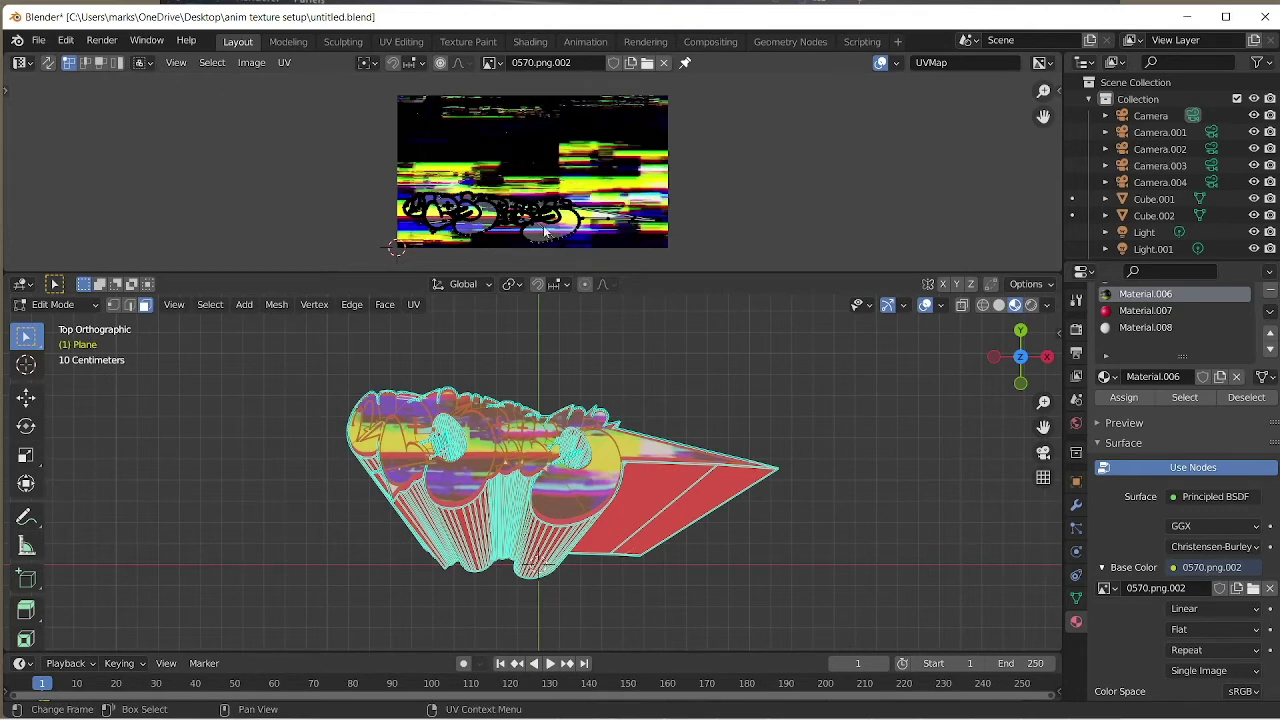
scroll(580, 243, up, 3)
scroll(580, 243, up, 3)
scroll(590, 240, down, 4)
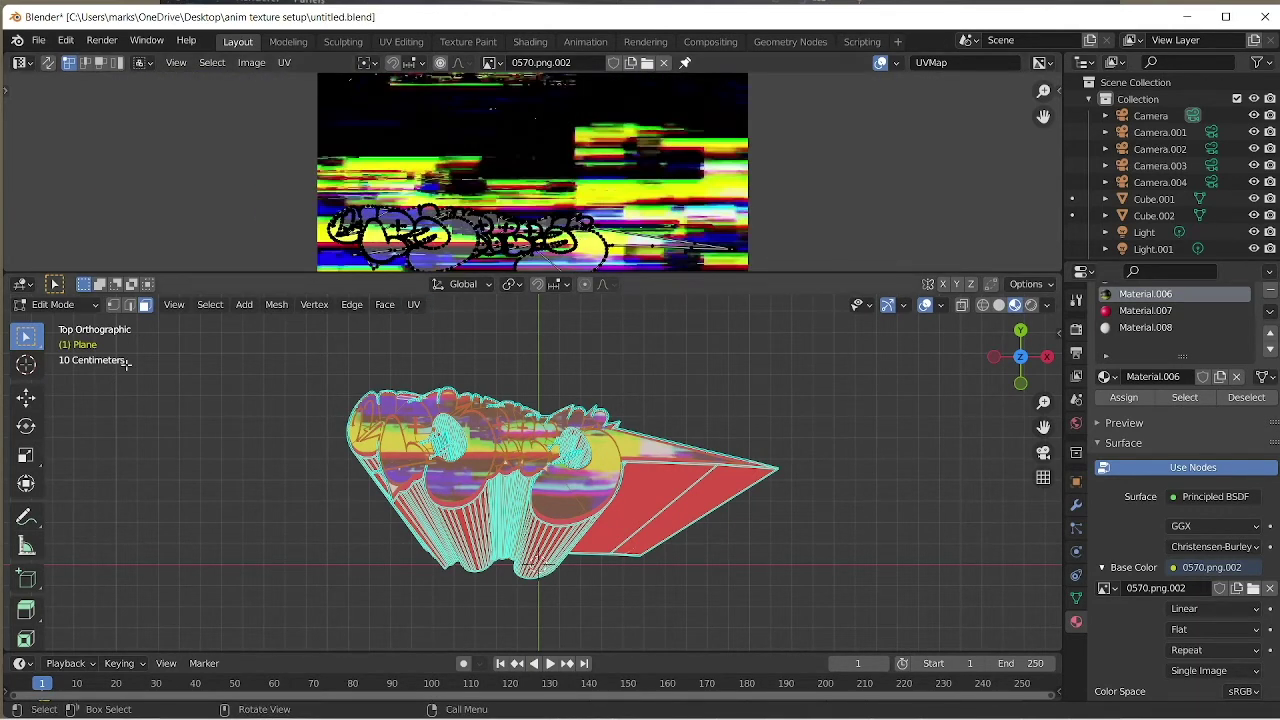
- Select a single face of the second large round letter to isolate its UVs, then box-select the whole mesh again
click(572, 470)
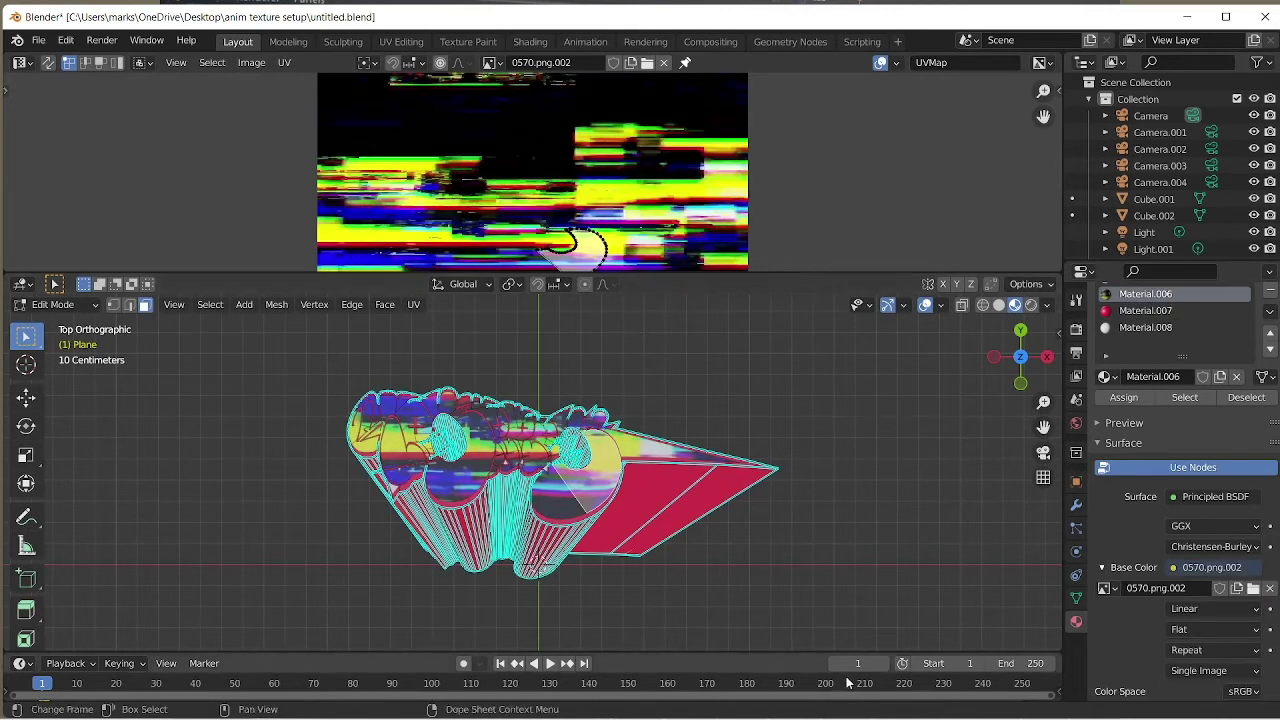
drag(828, 615, 242, 332)
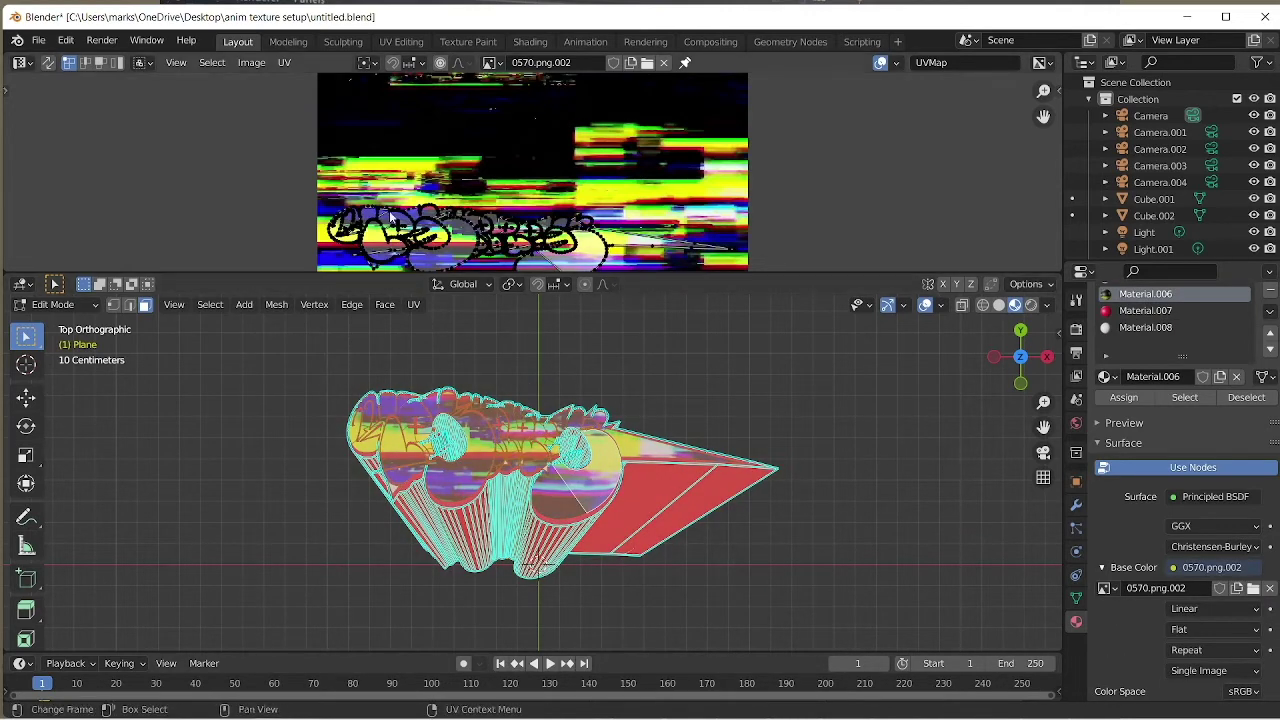
scroll(474, 252, down, 2)
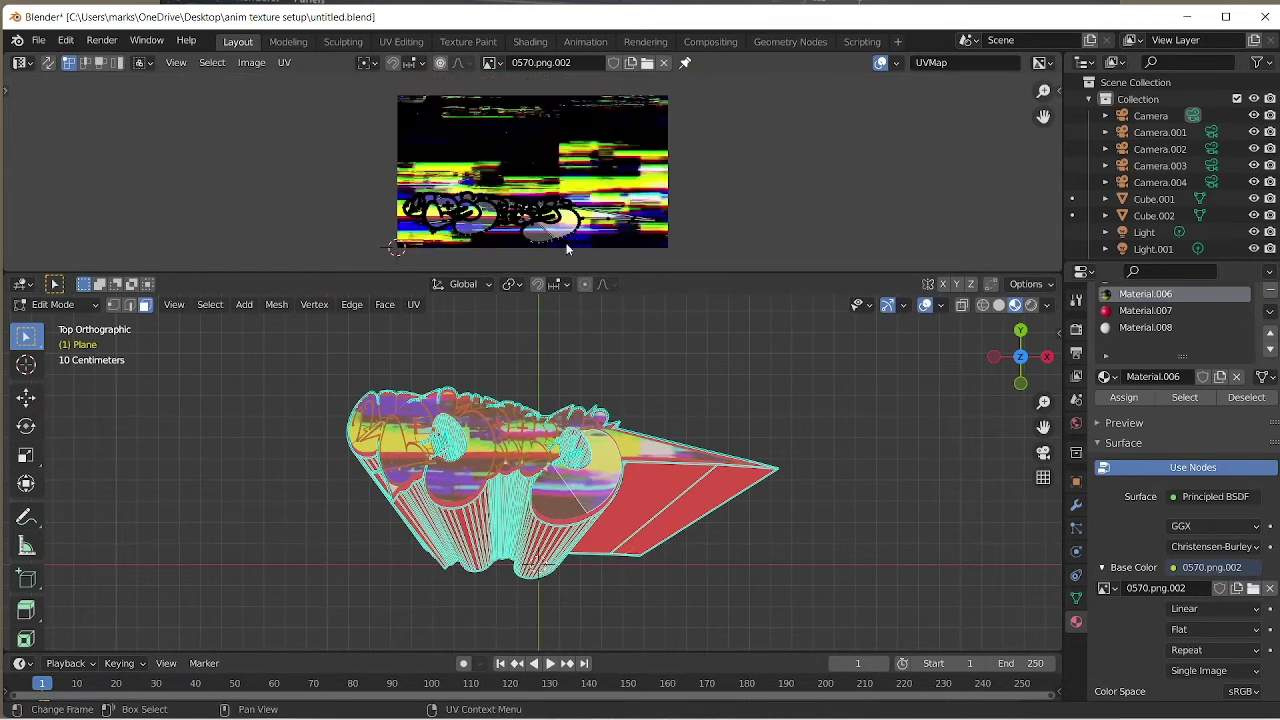
- Make the UV Editor area taller and frame the glitch image inside it
drag(568, 275, 573, 378)
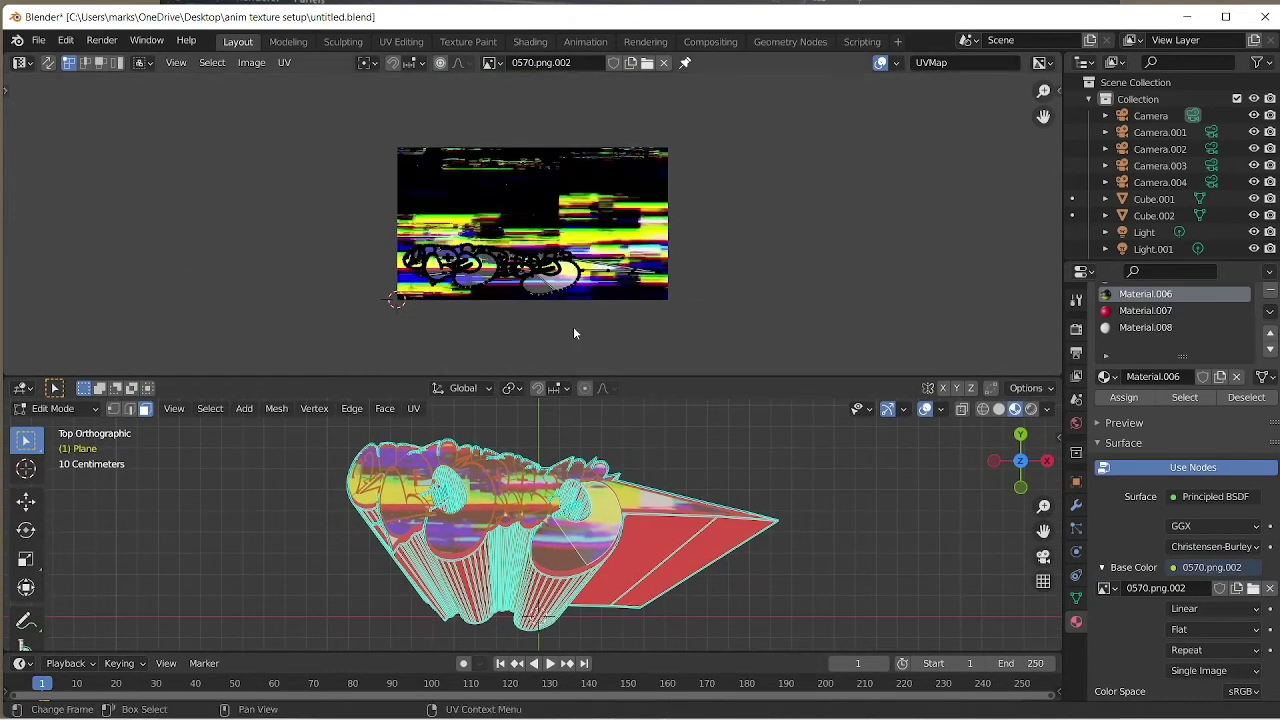
scroll(575, 333, up, 2)
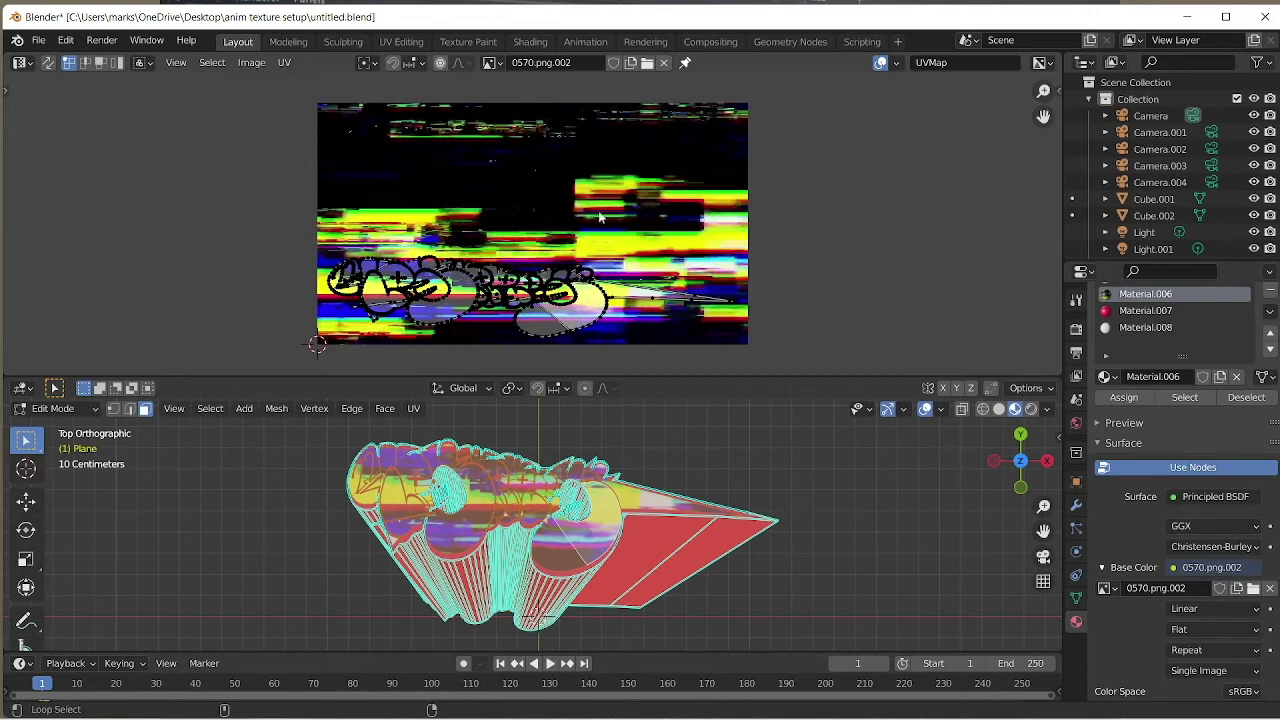
middle_drag(585, 228, 604, 193)
- Try the Move tool in the 3D viewport, return to Select Box and box-select all the letter faces again
key(shift+space)
key(g)
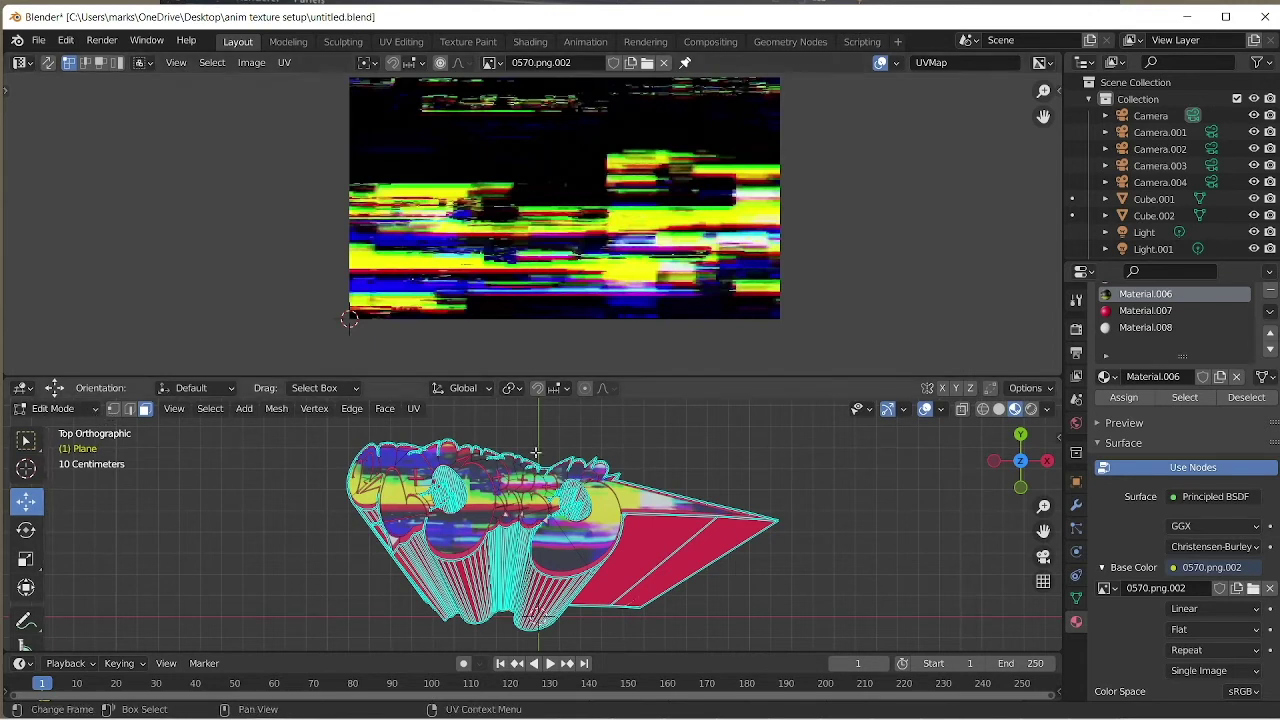
click(83, 404)
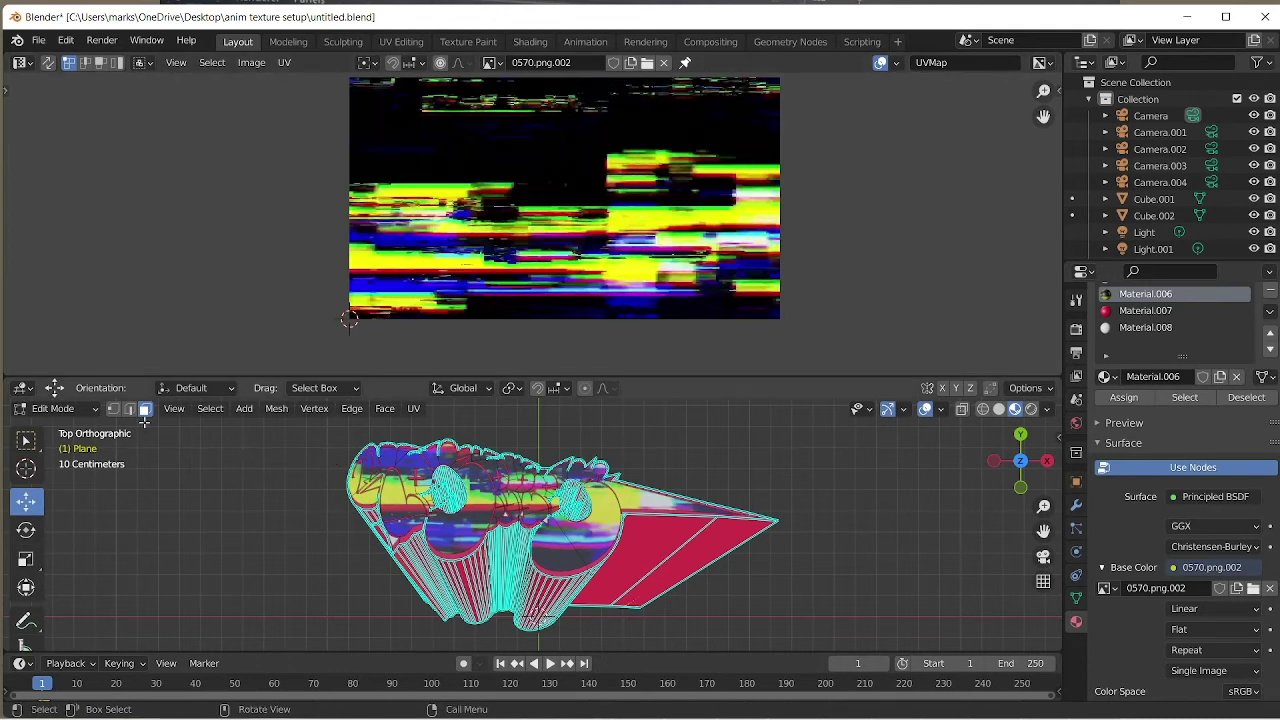
click(14, 438)
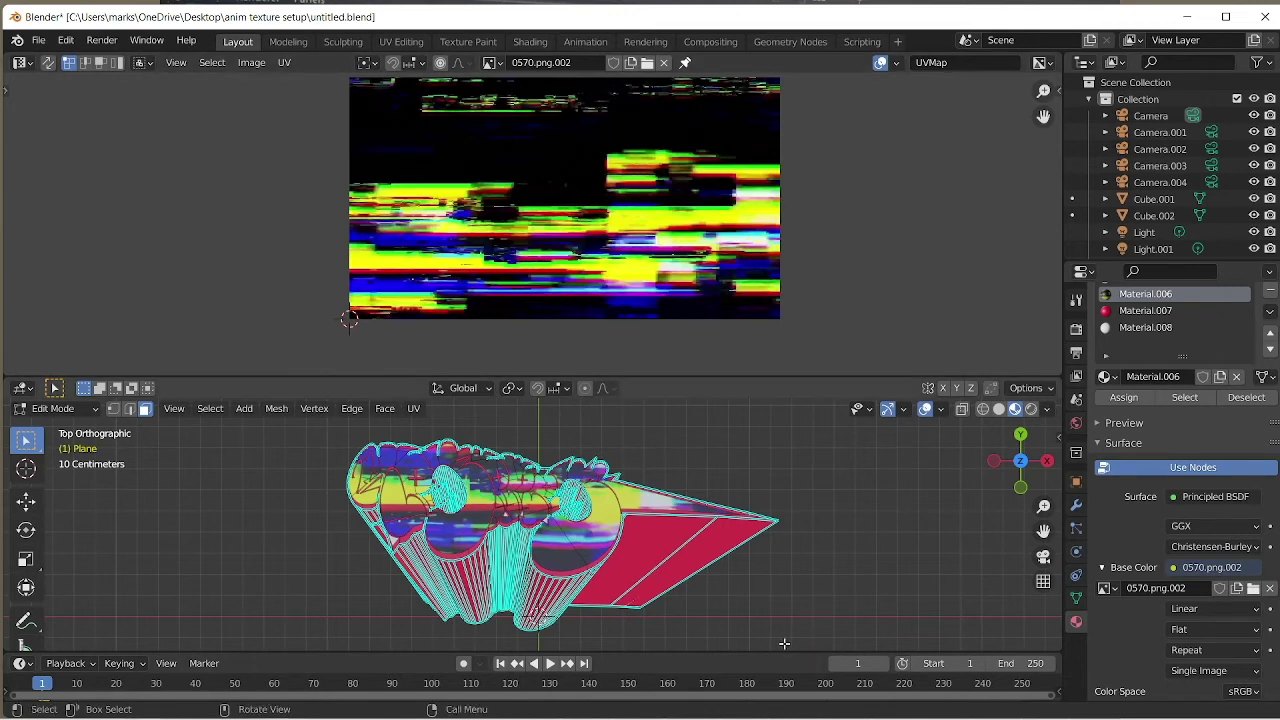
drag(784, 643, 190, 402)
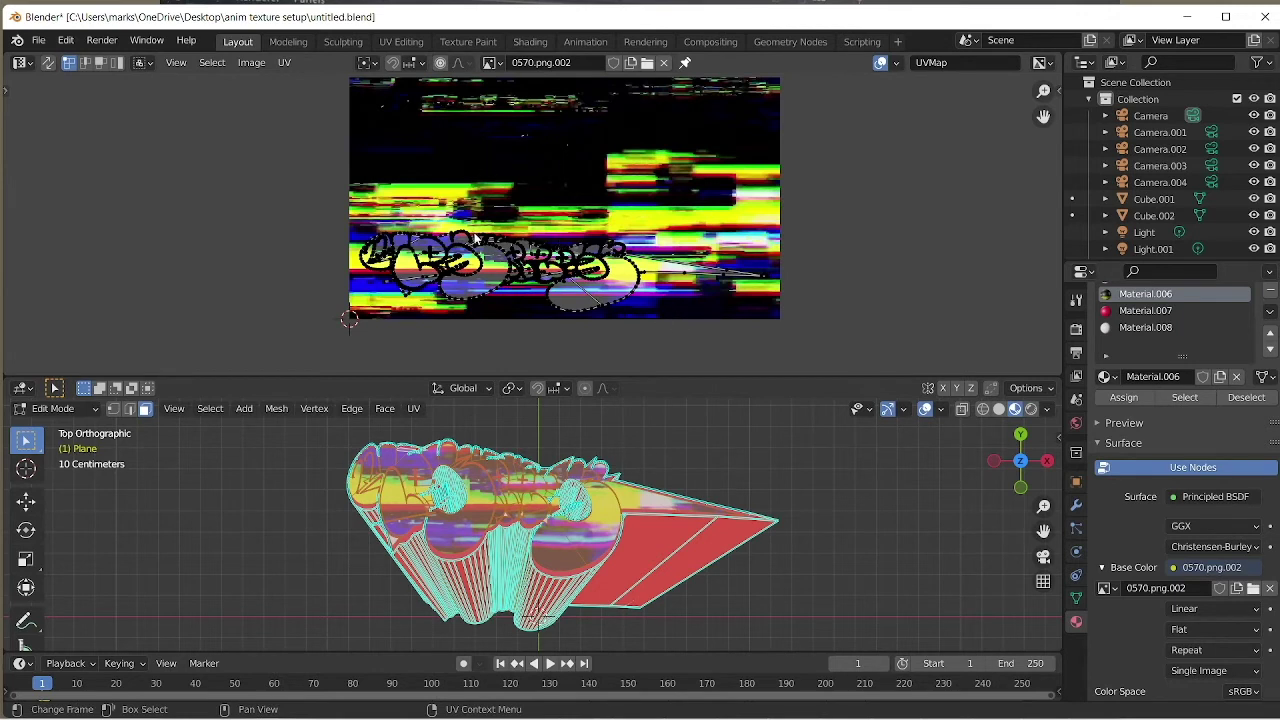
- Try shifting the selected letter faces in the 3D viewport with the Move tool and undo the shift
click(26, 500)
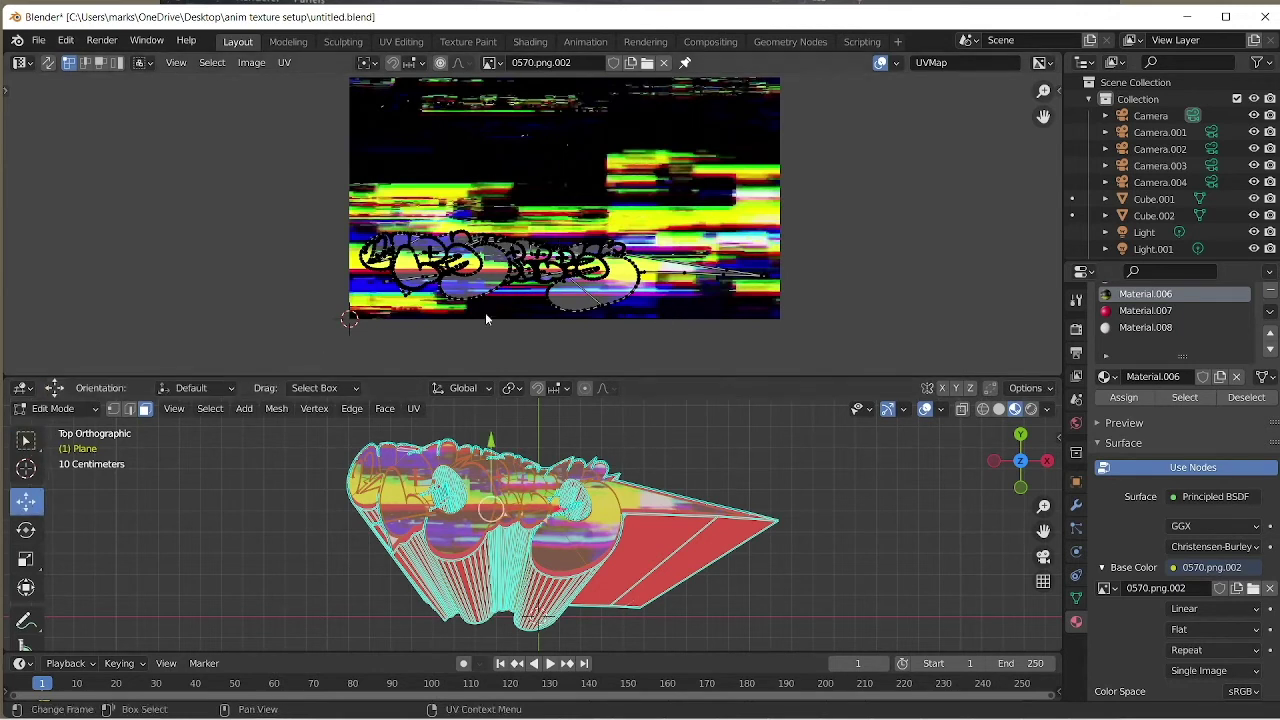
mouse_move(501, 451)
mouse_down()
mouse_move(500, 490)
mouse_move(478, 441)
mouse_up()
key(ctrl+z)
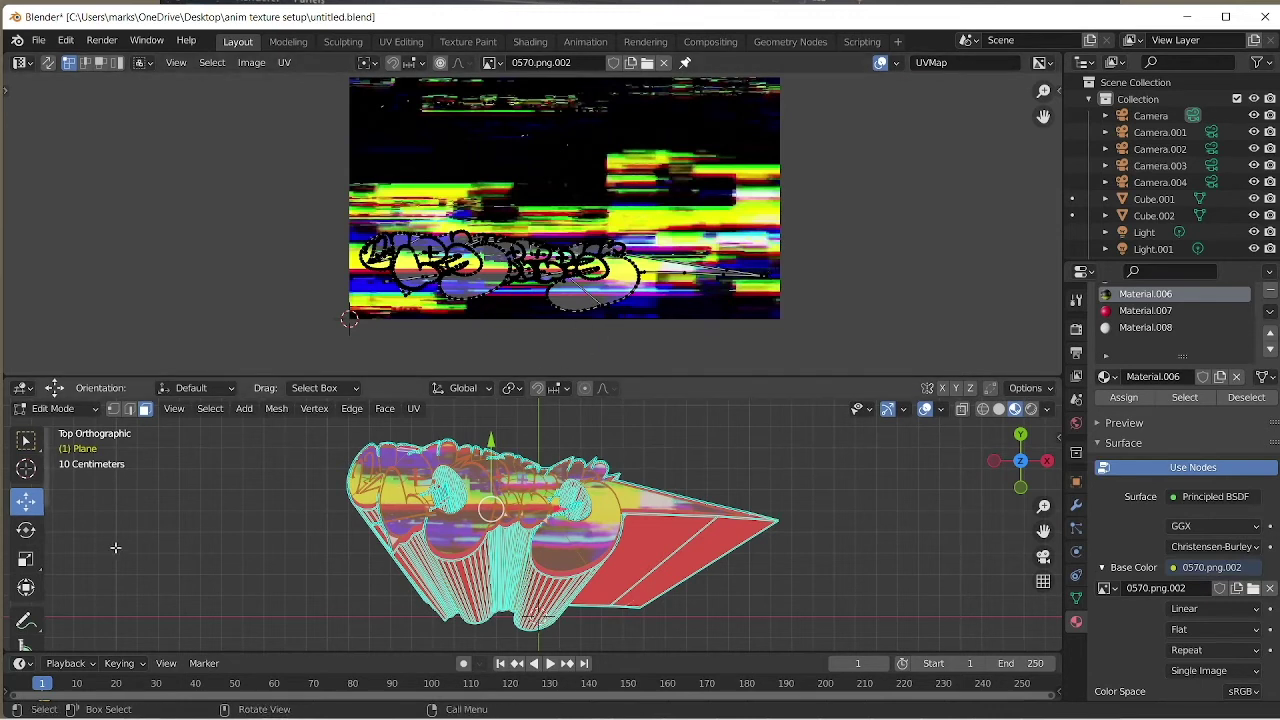
- Box-select all the letters' UVs in the UV Editor and try moving them across the glitch image
click(26, 441)
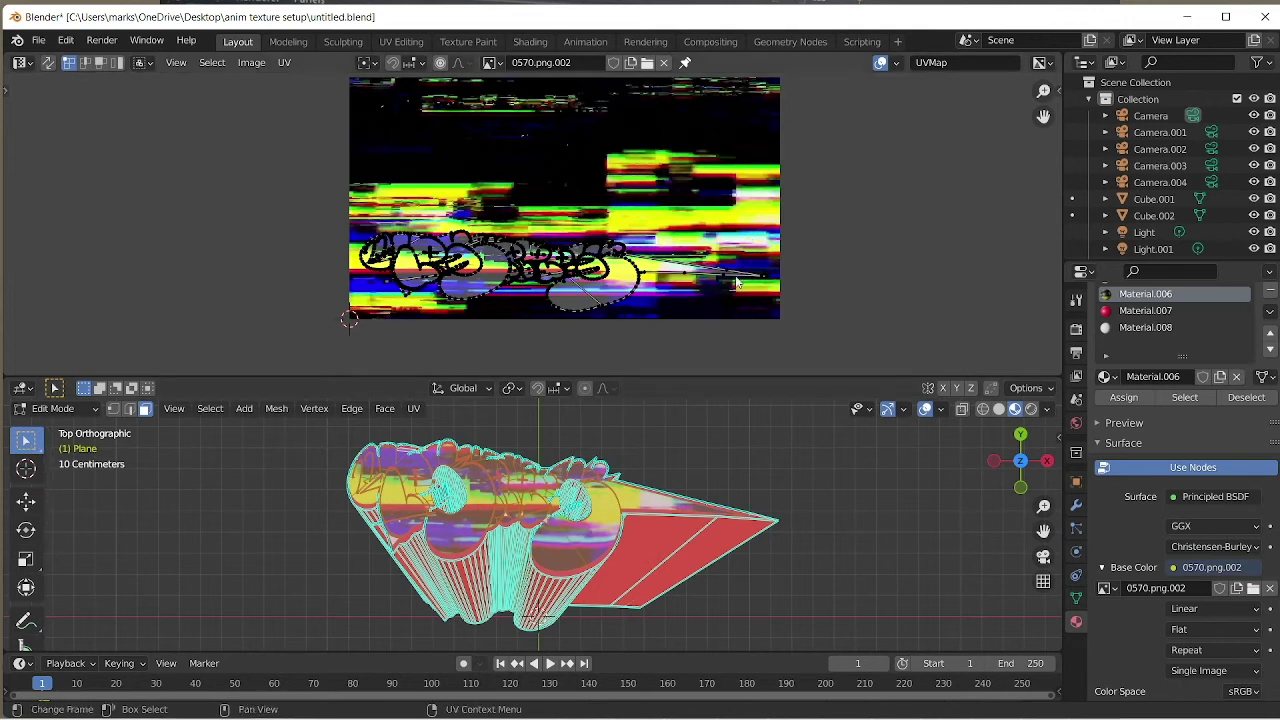
drag(803, 352, 321, 194)
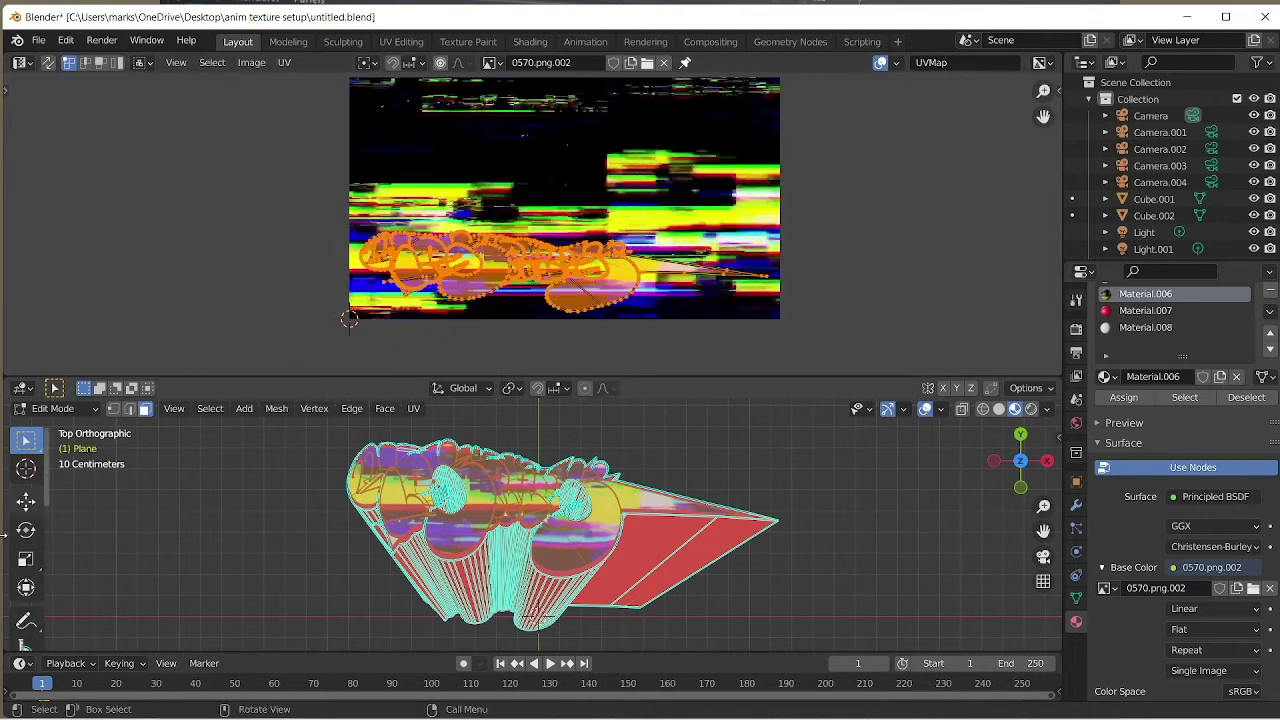
click(26, 500)
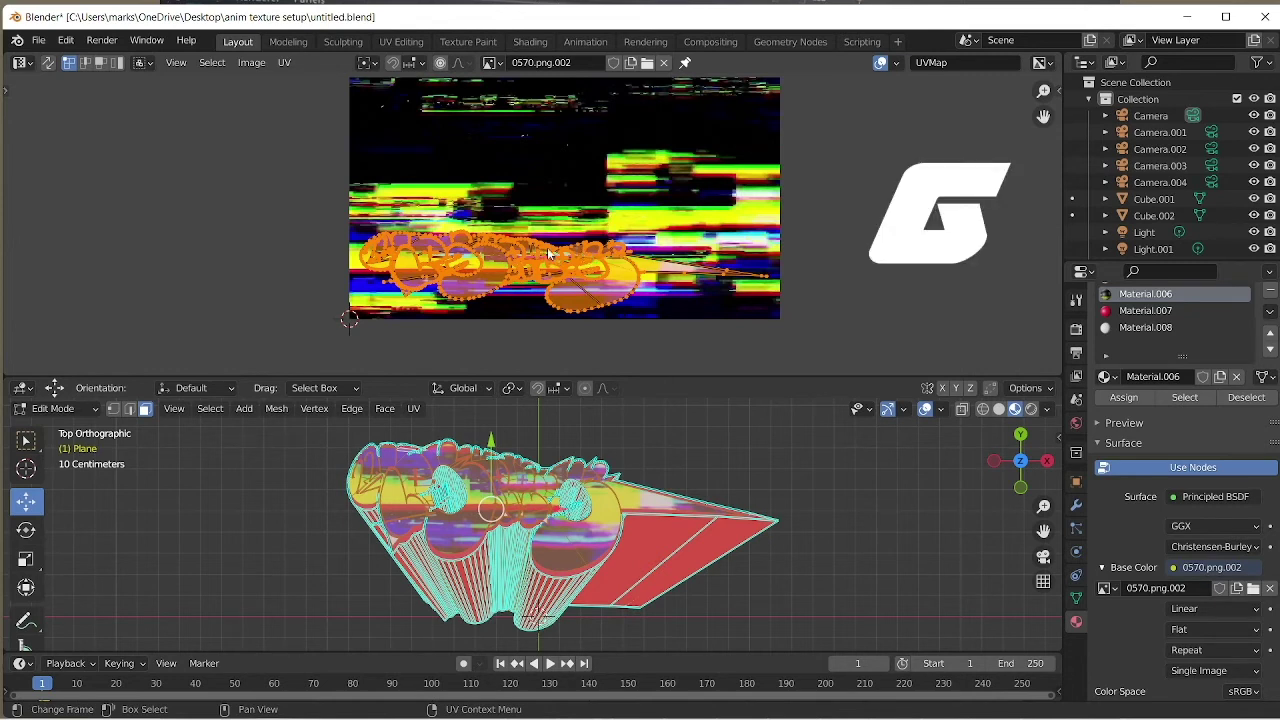
key(g)
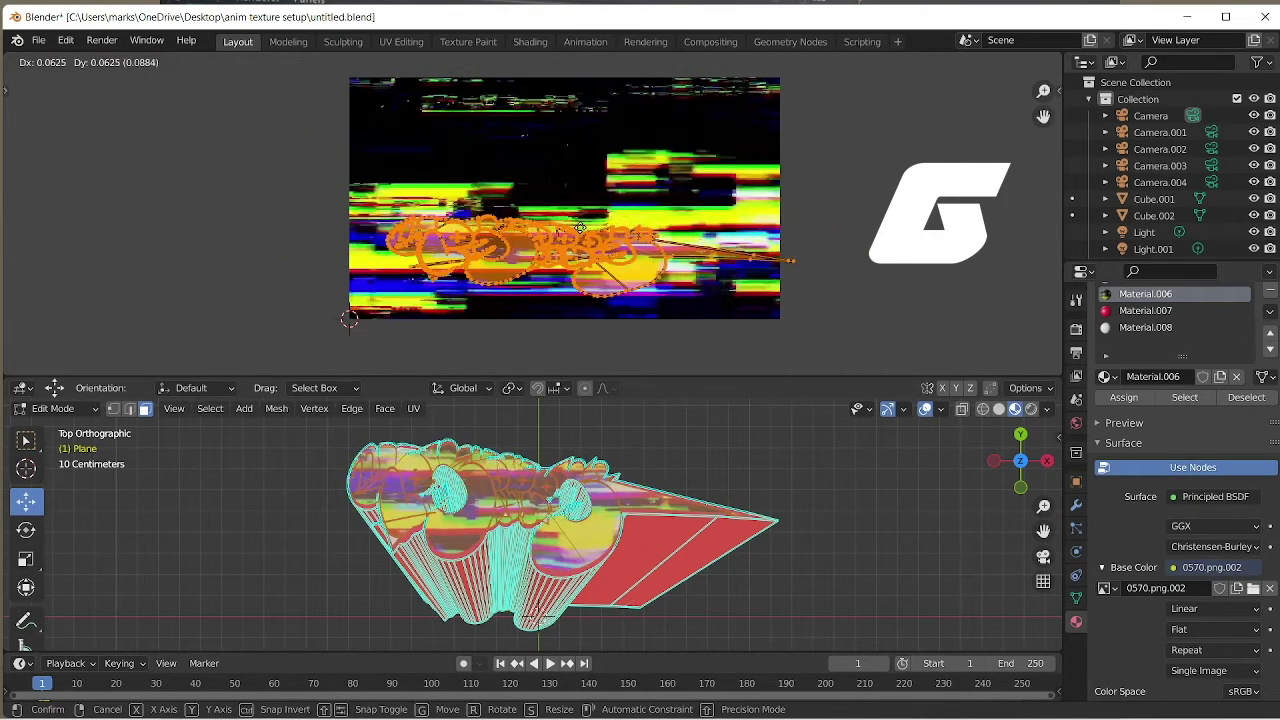
click(540, 255)
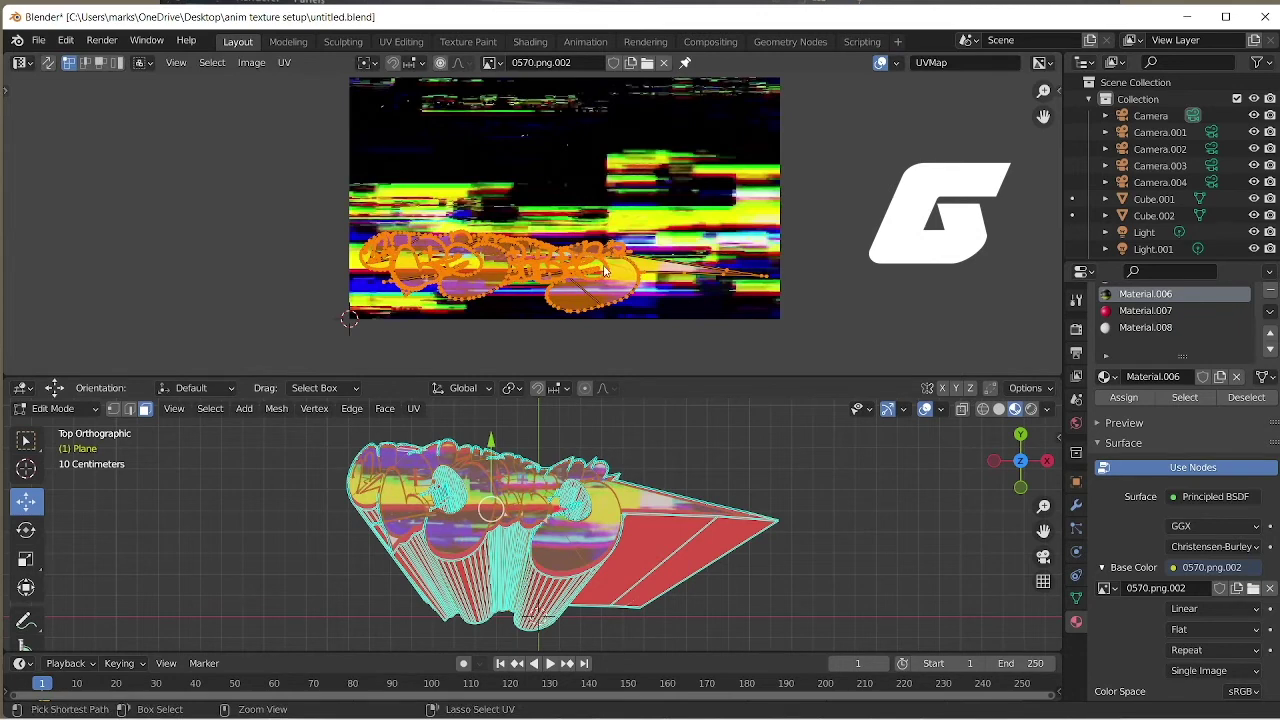
- Box-select all the letters' UVs in the UV Editor and try scaling them along X and Y and rotating them
key(alt+a)
drag(790, 318, 330, 195)
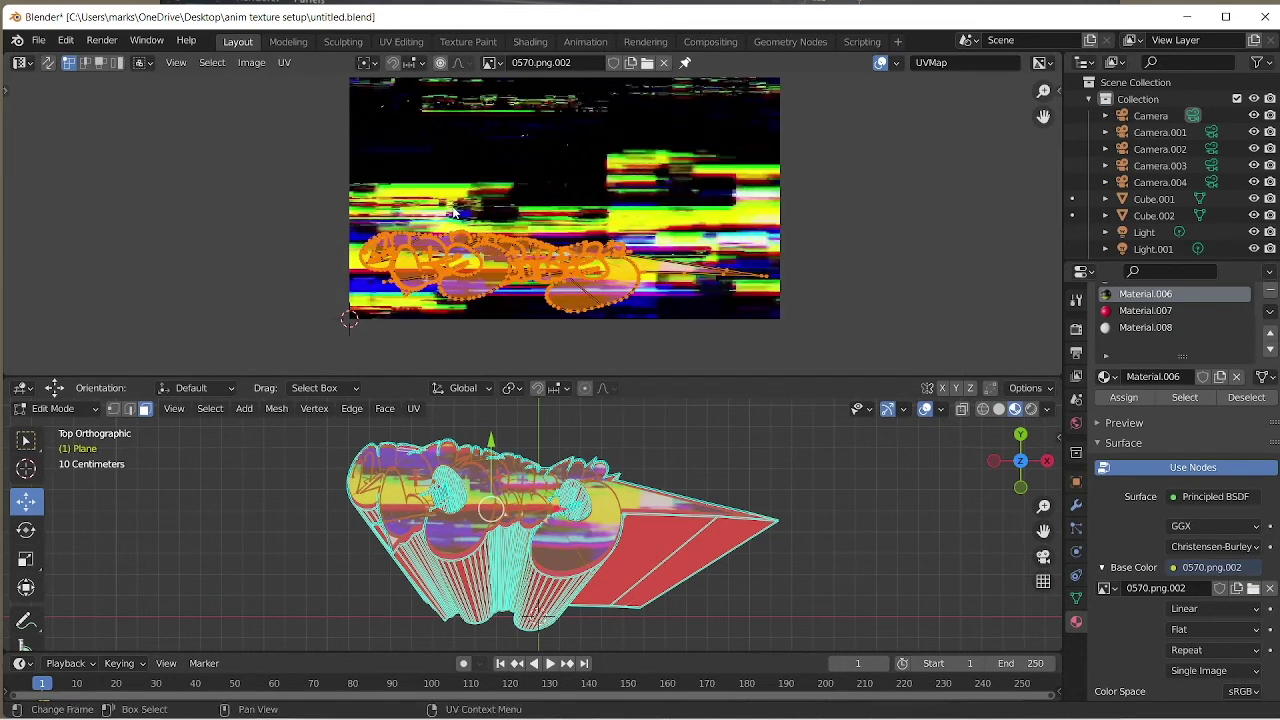
key(s)
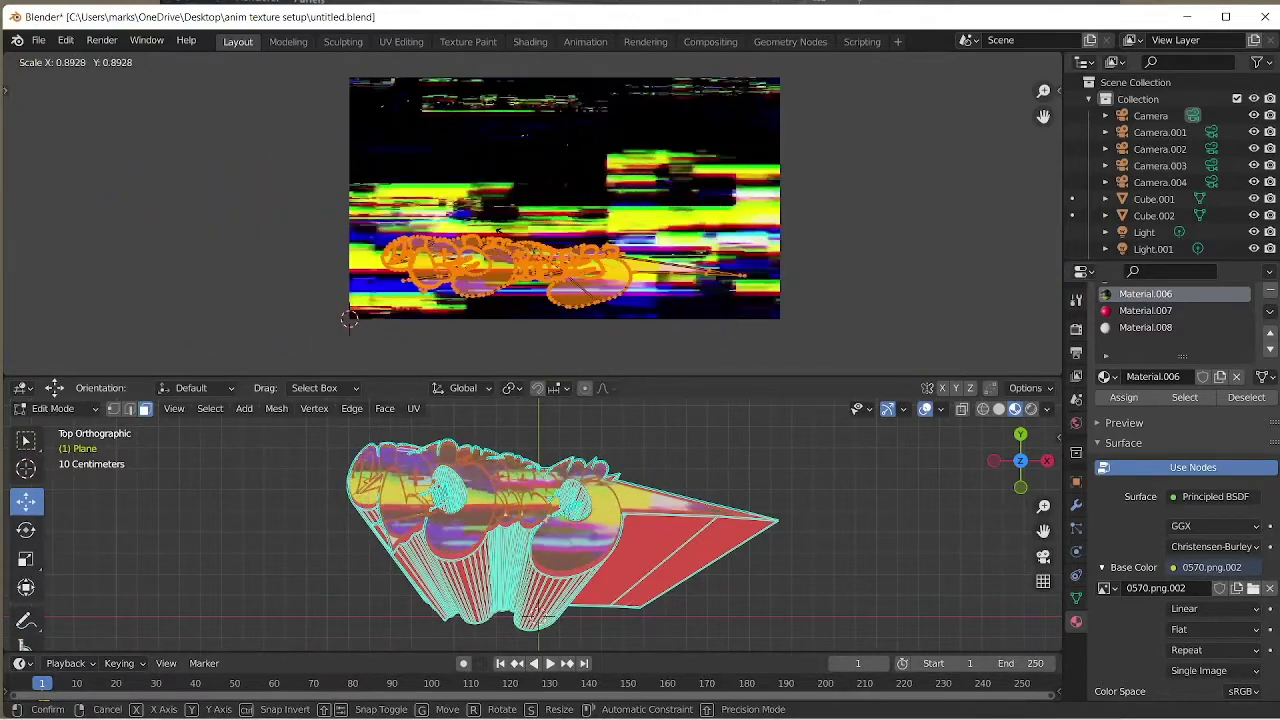
key(x)
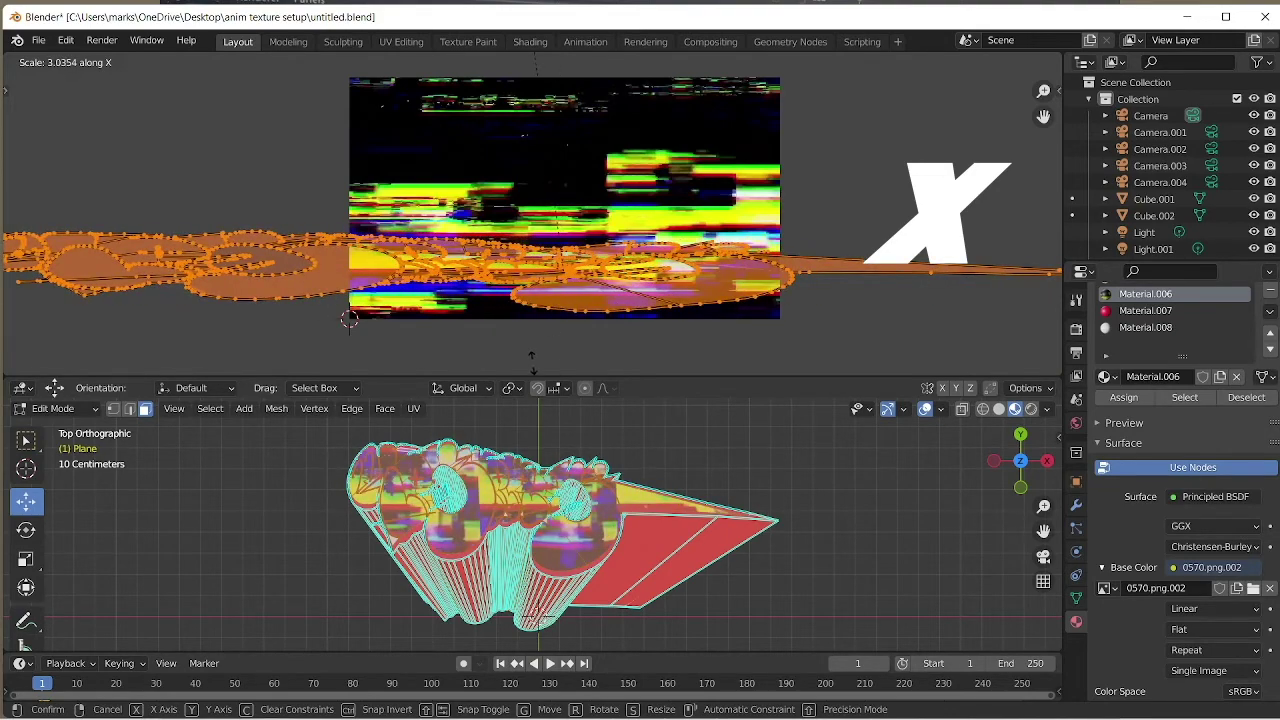
key(y)
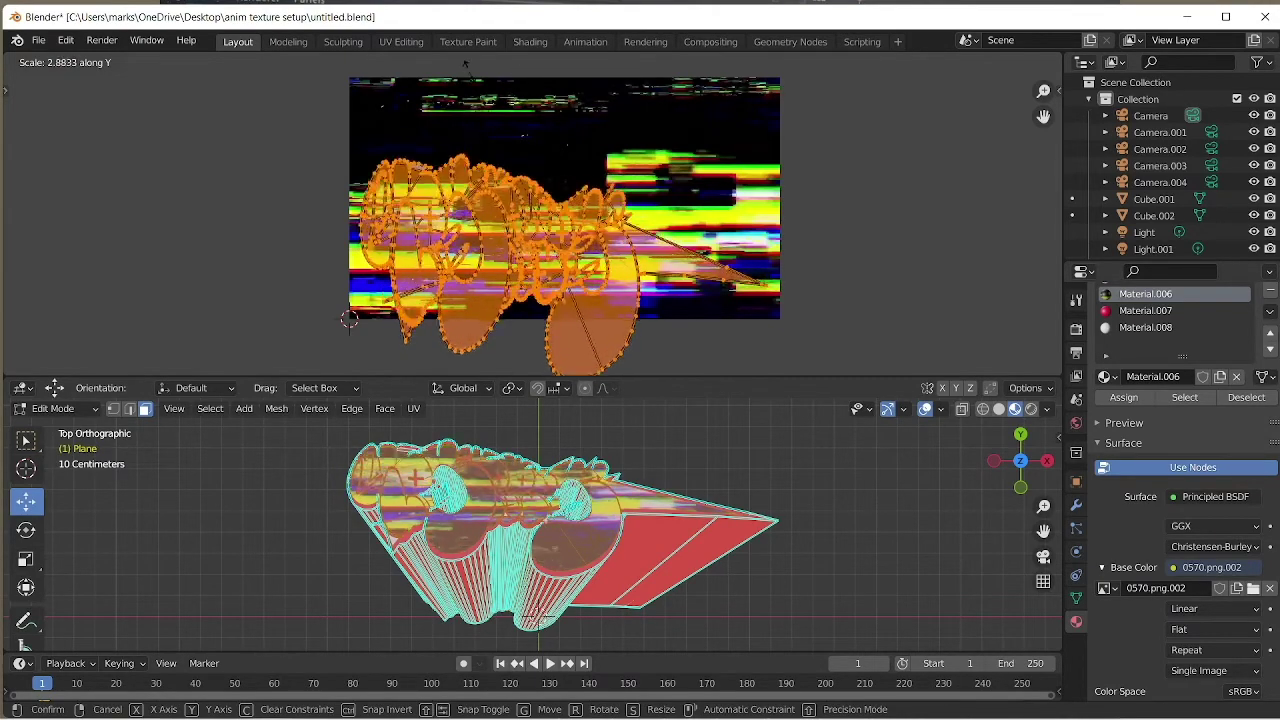
click(436, 319)
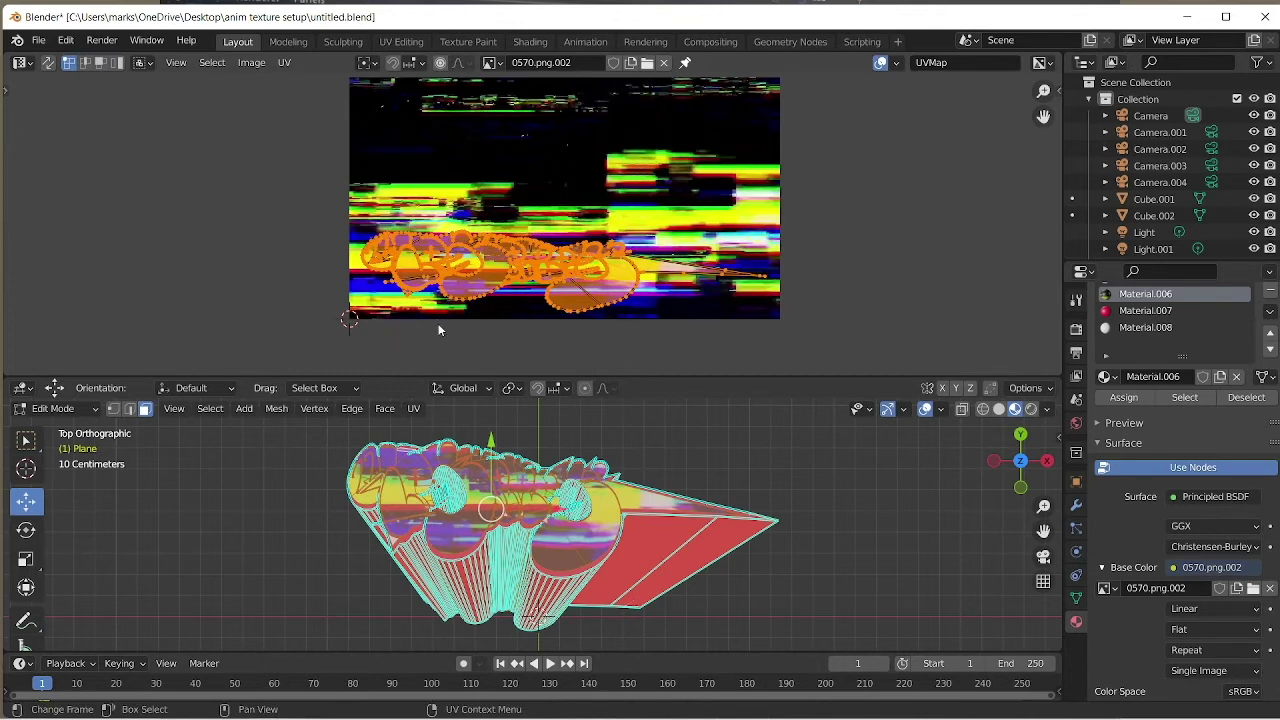
key(r)
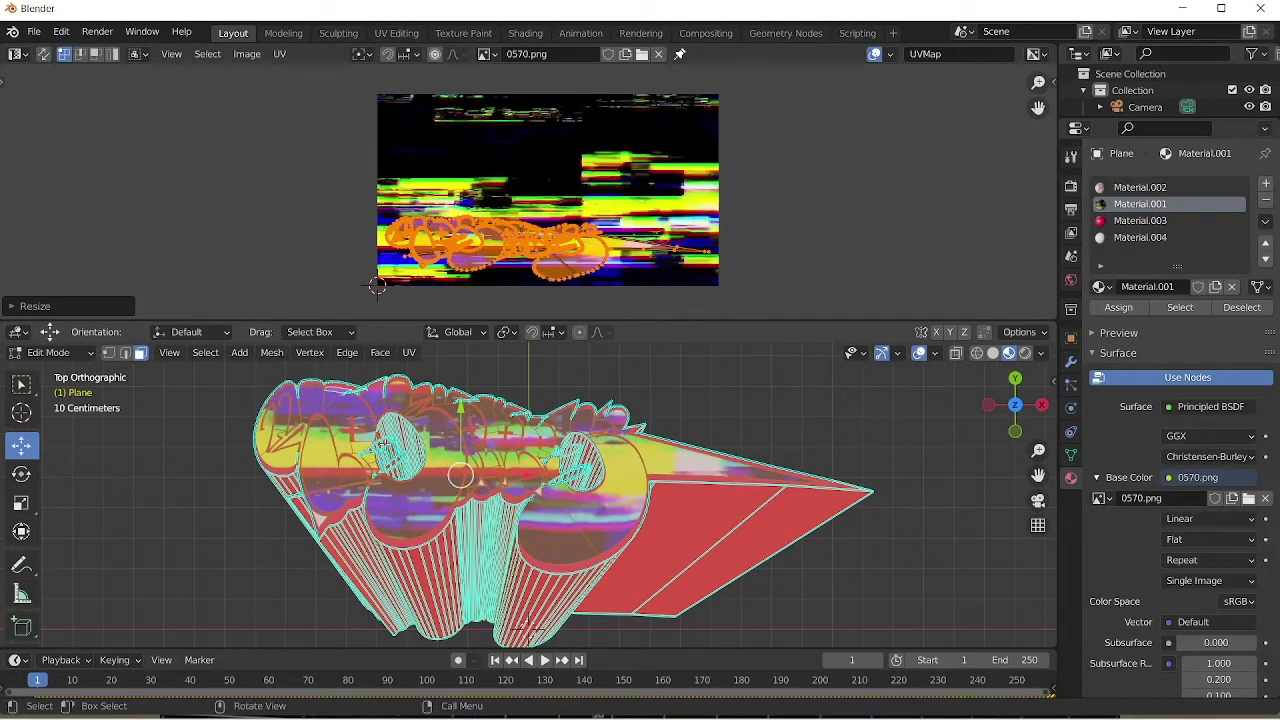
- Switch the letters to Object Mode and bring up the file export options
click(79, 353)
click(52, 372)
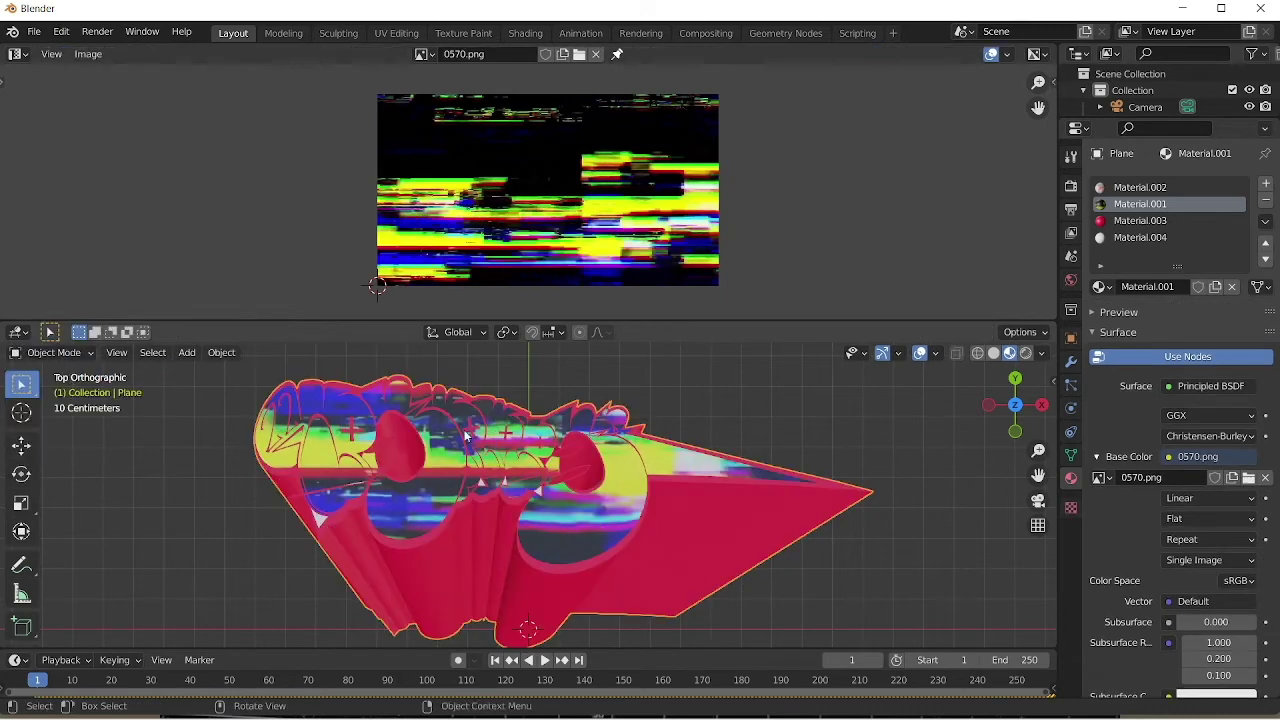
click(33, 32)
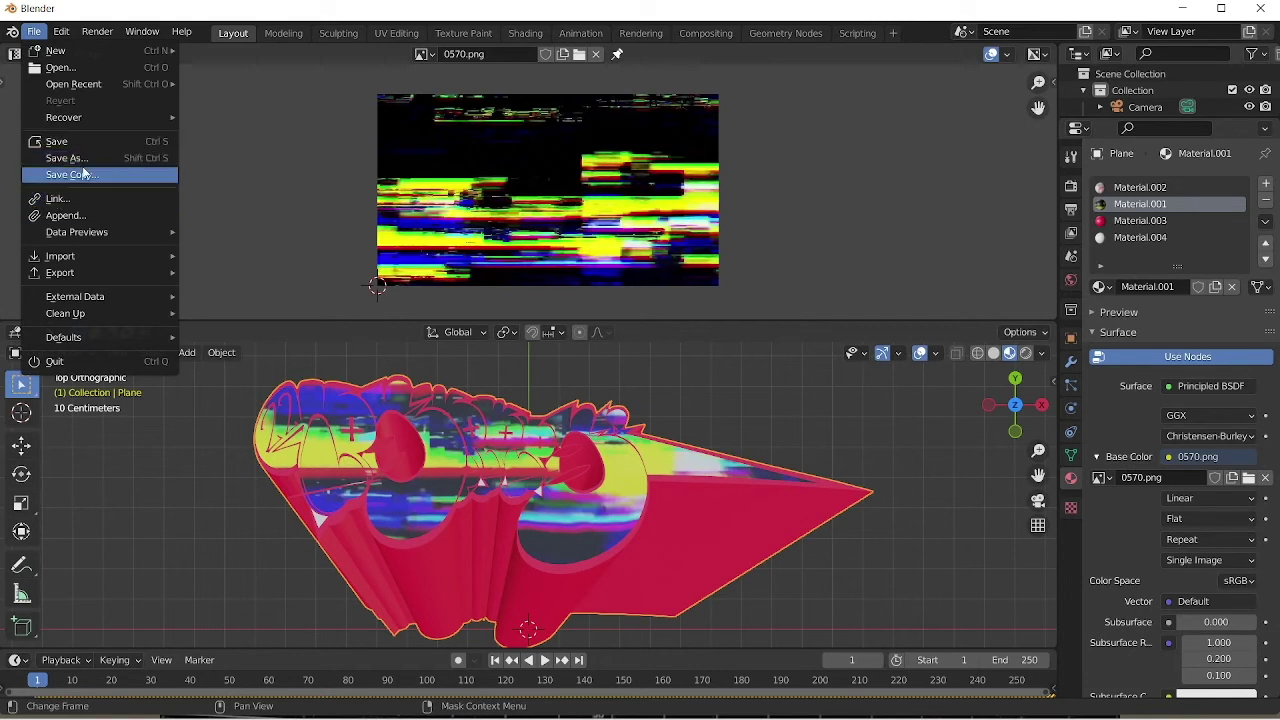
mouse_move(83, 267)
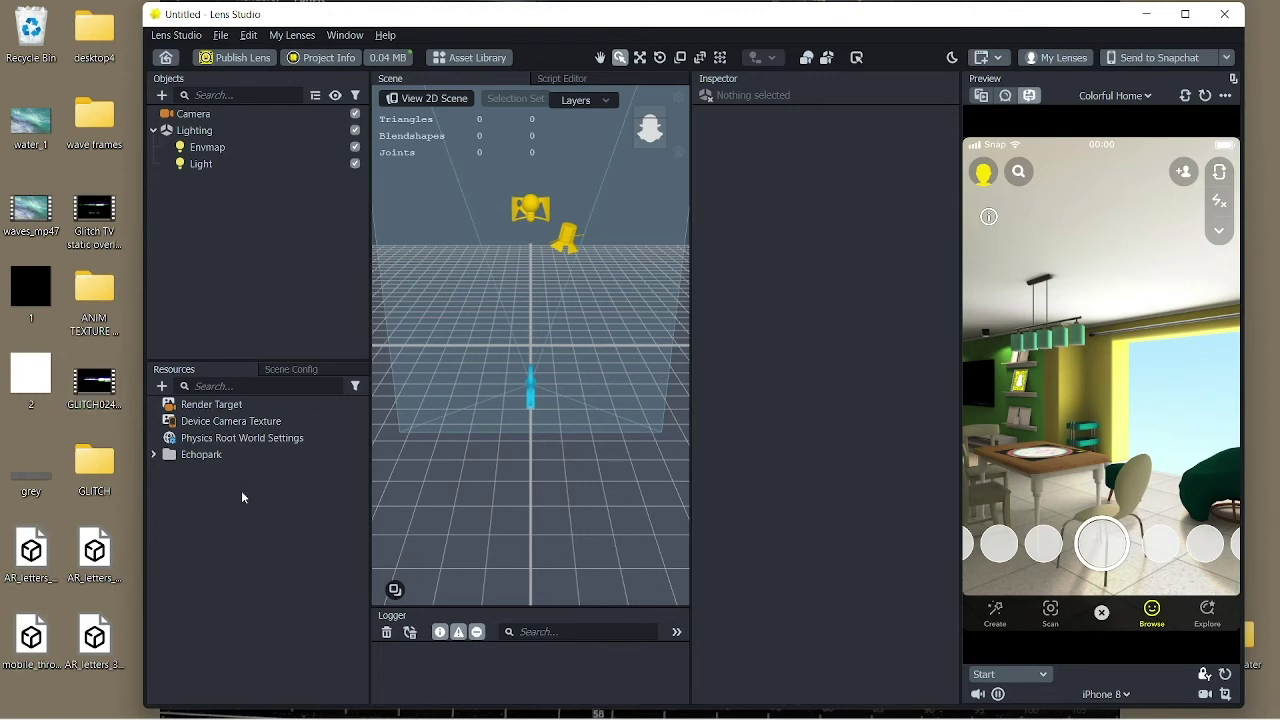
- Switch to Lens Studio, import the AR_letters_3_3_extrude_1still model from the desktop, and maximize the Lens Studio window
drag(95, 637, 212, 505)
click(728, 507)
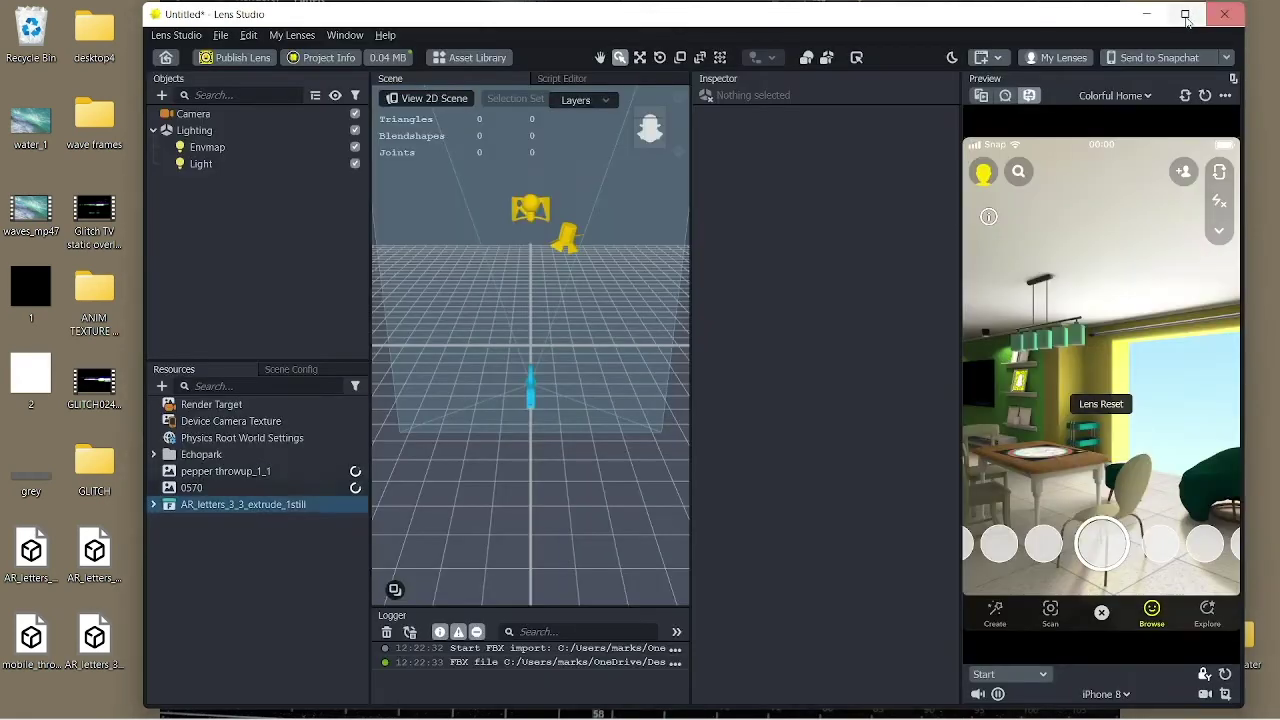
click(1184, 15)
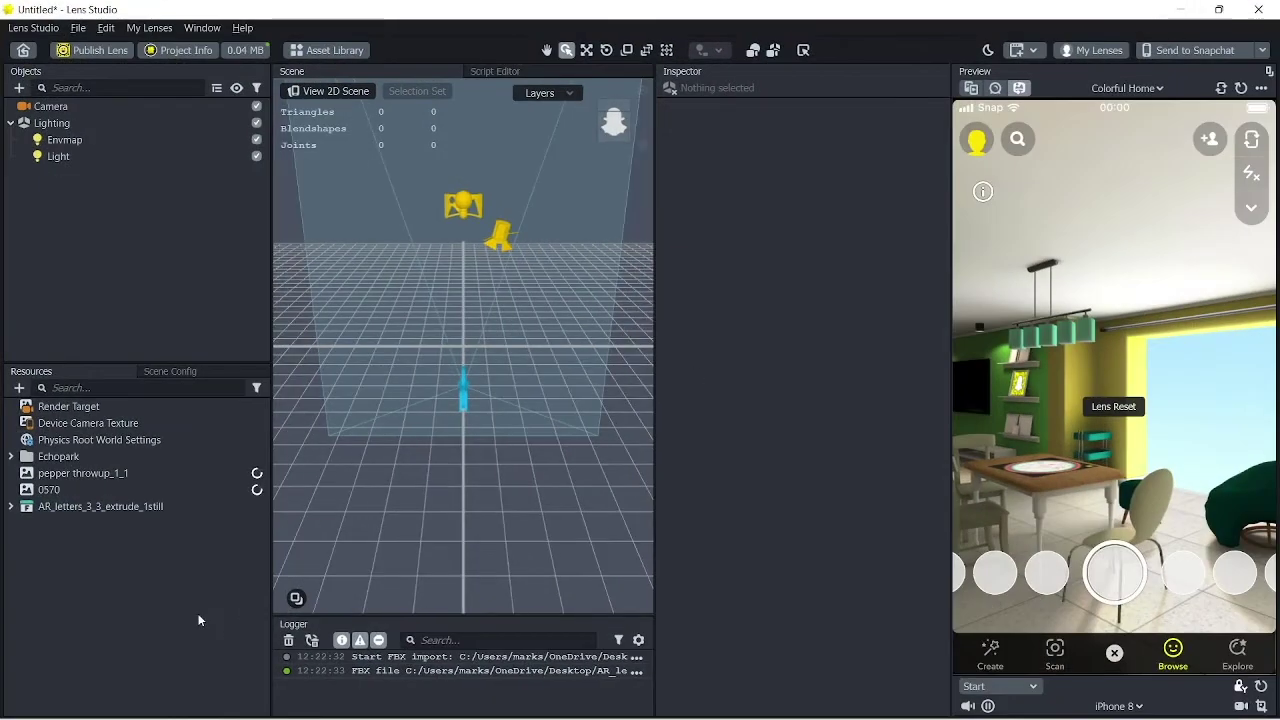
- Expand the imported AR_letters_3_3_extrude_1still resource and add its prefab to the scene objects below Lighting
click(159, 507)
click(11, 507)
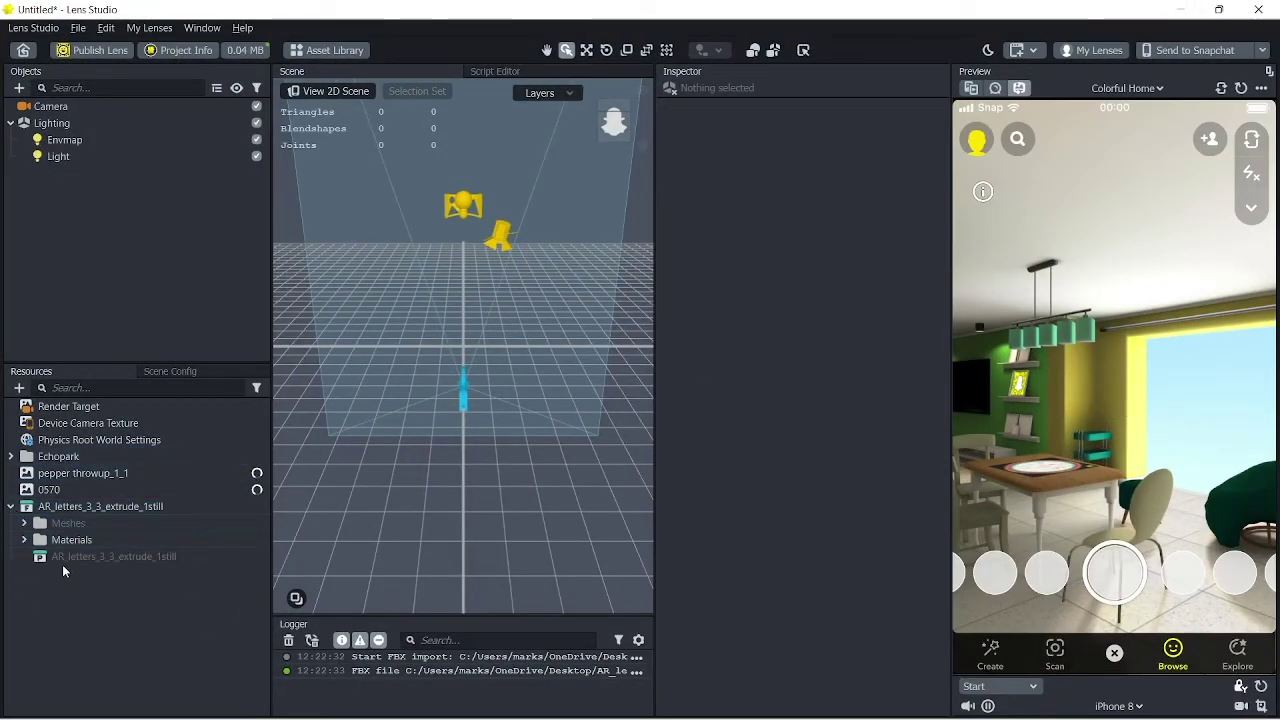
drag(62, 562, 114, 570)
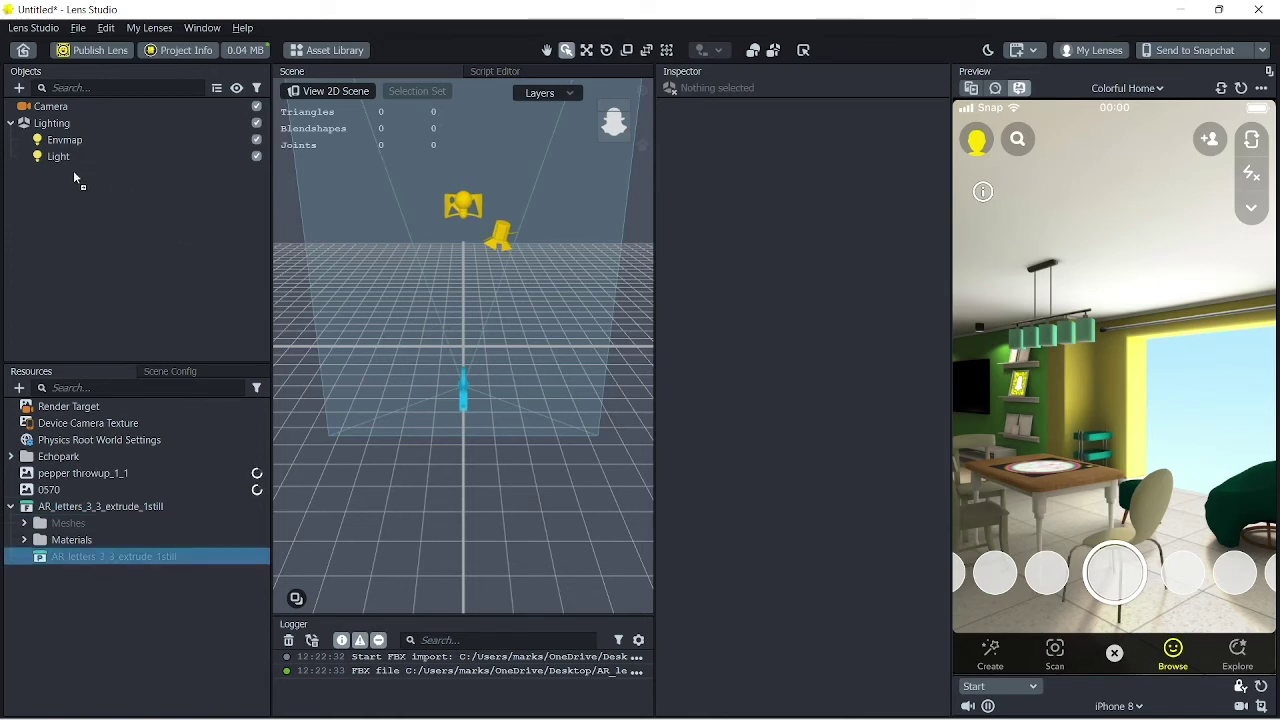
drag(47, 180, 47, 180)
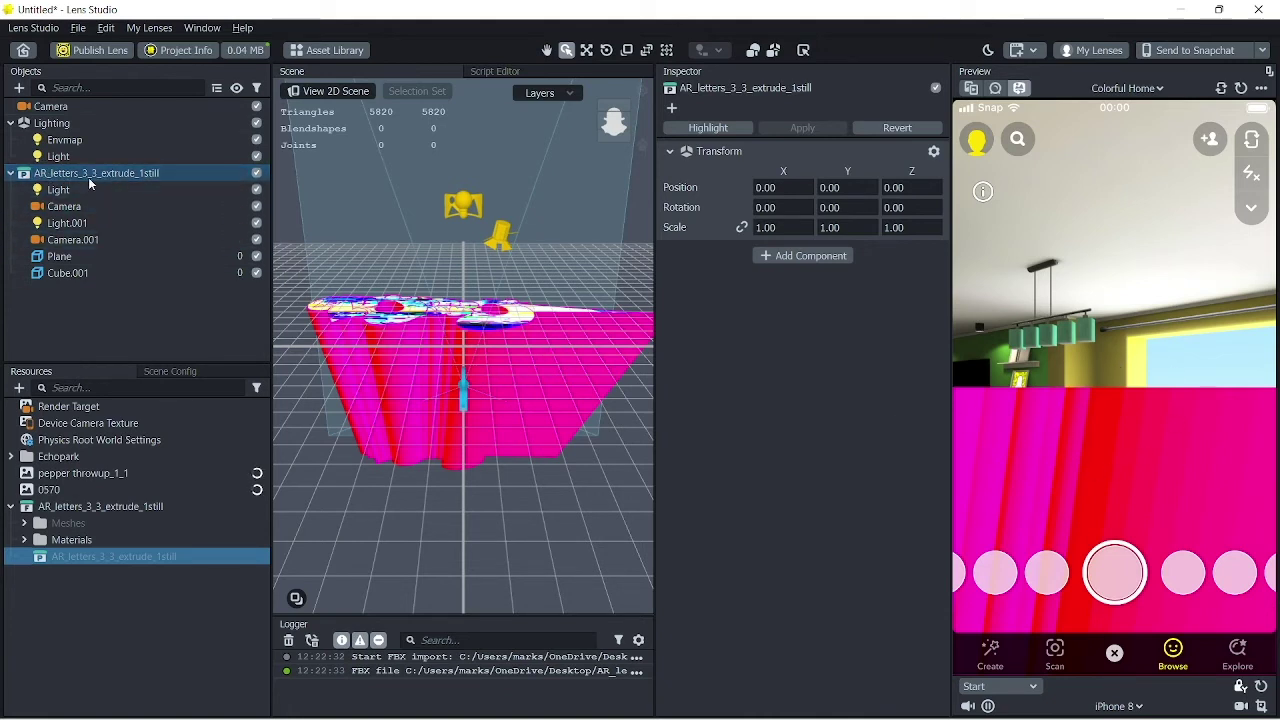
click(114, 314)
- Set the X rotation of the AR_letters_3_3_extrude_1still scene object to 90
click(60, 173)
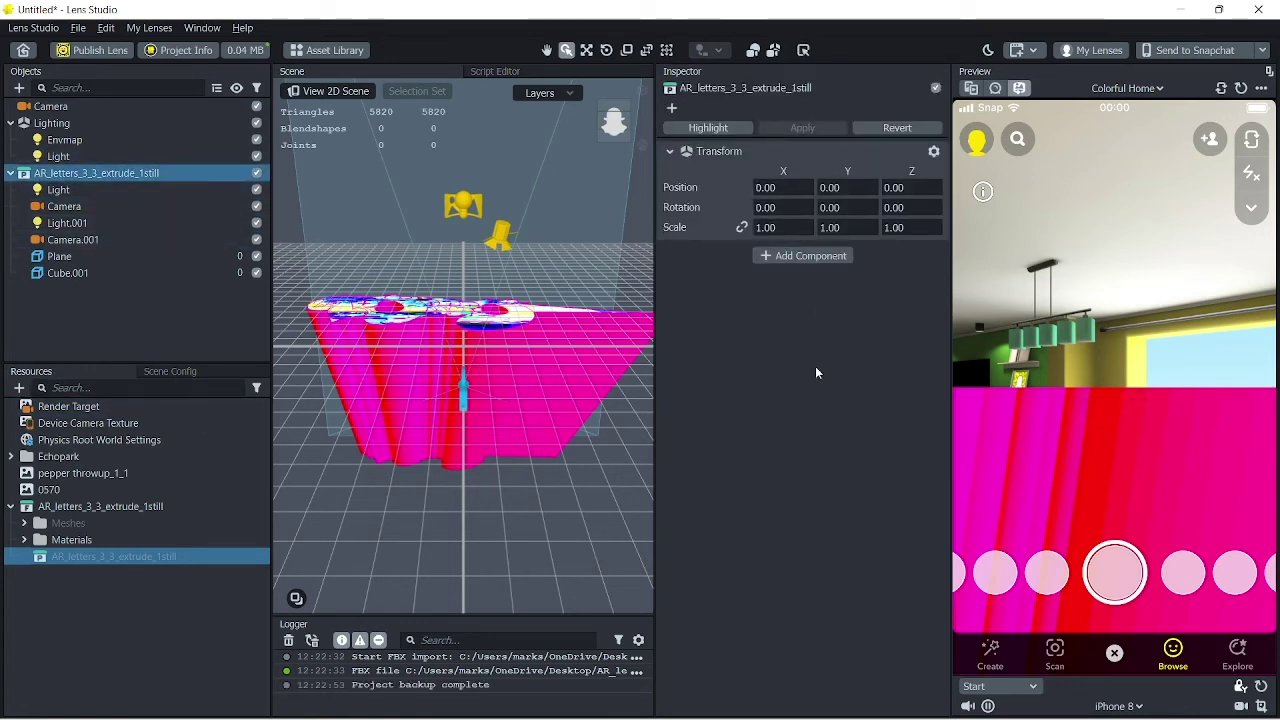
click(781, 208)
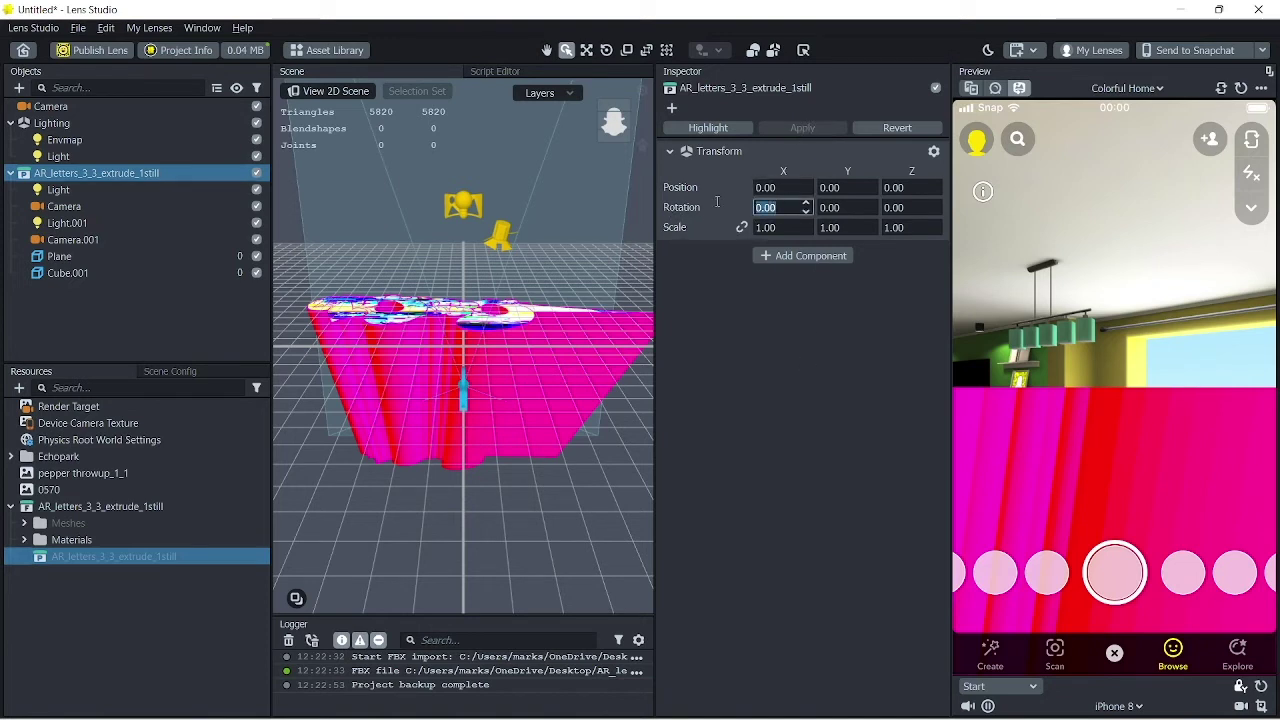
text(90)
key(Return)
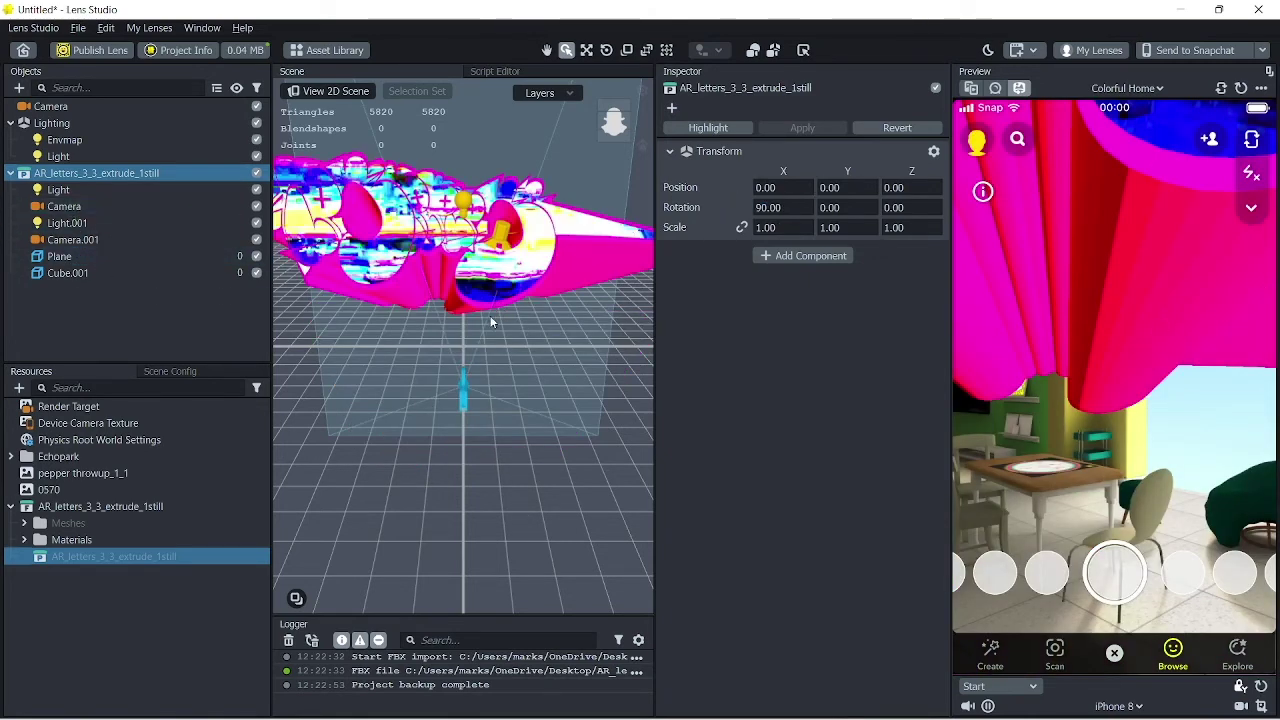
- Move the letters back along the Z axis to a Z position of about -206
key(w)
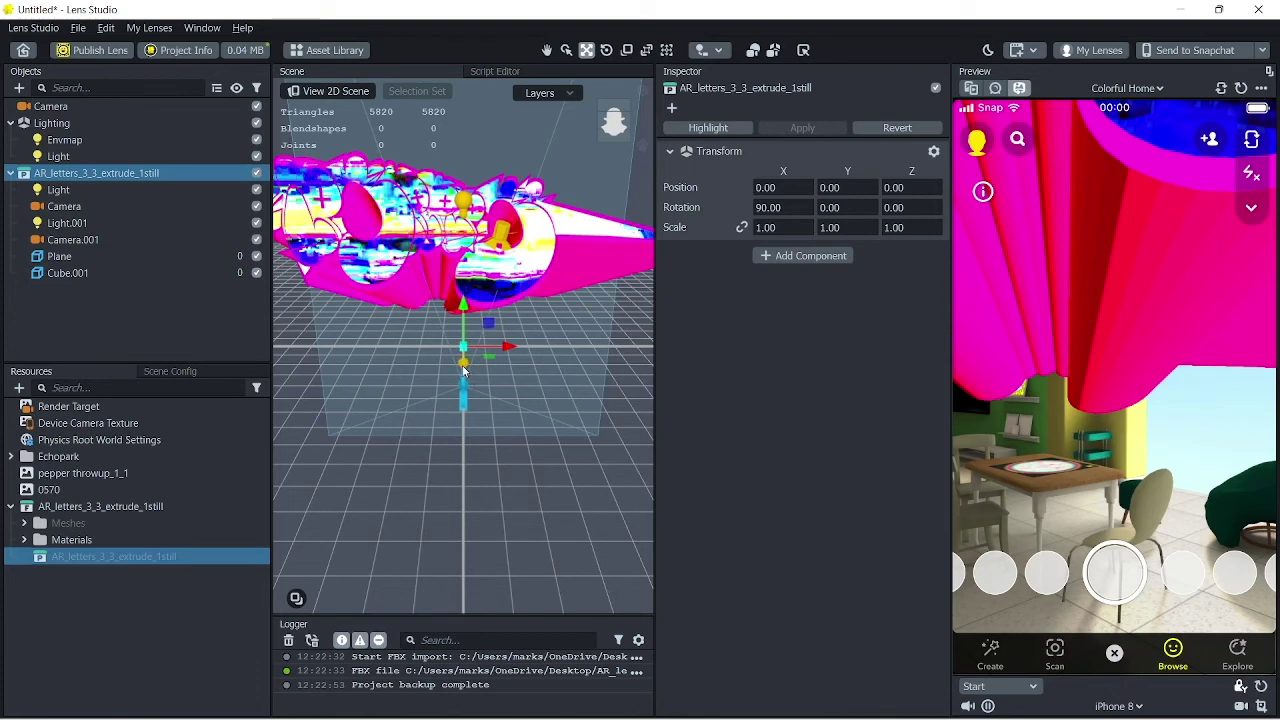
drag(466, 374, 463, 349)
drag(463, 283, 463, 262)
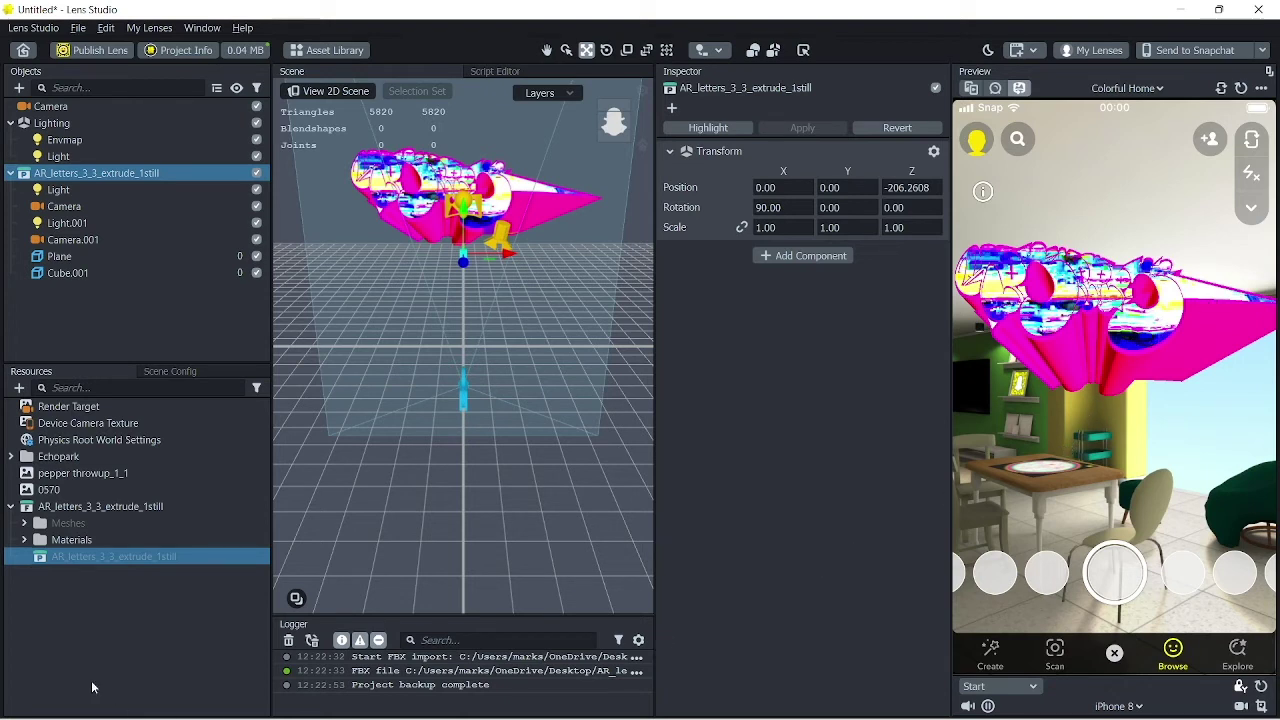
- Start adding a 2D Animation From Files resource and select frames 0300 to 0600 in the Desktop's GLITCH folder
click(19, 389)
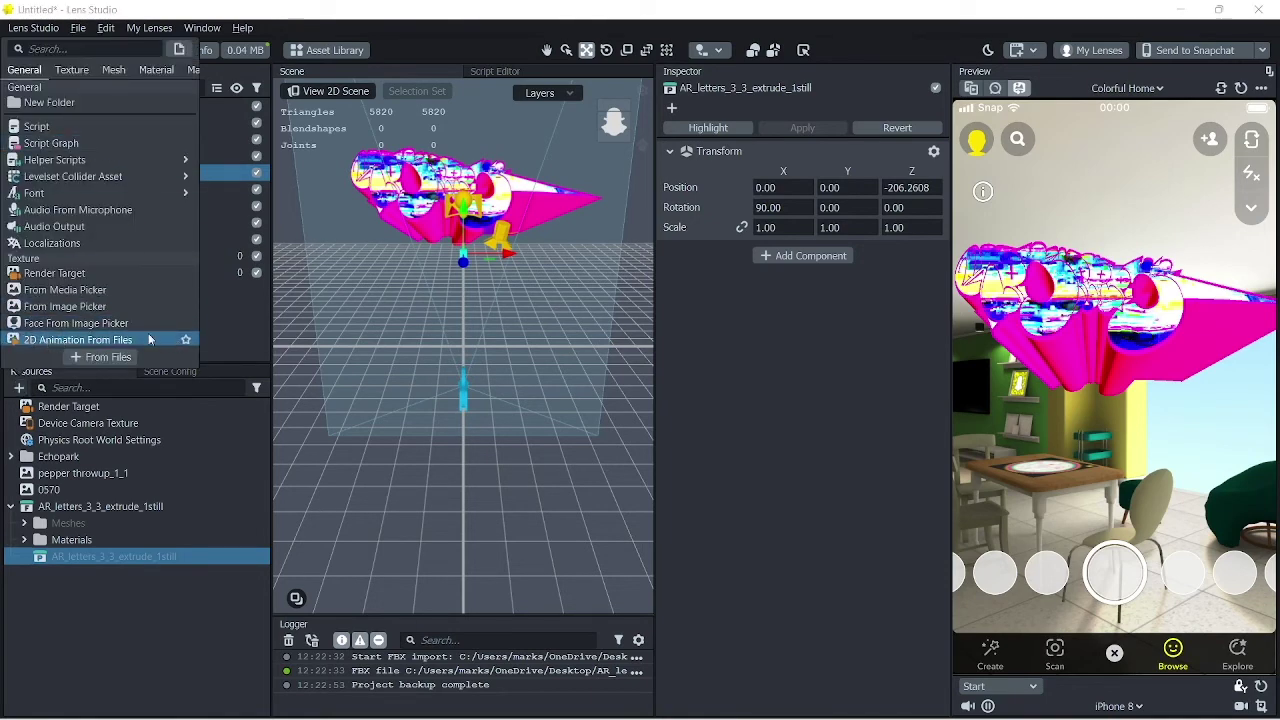
scroll(100, 310, down, 3)
scroll(100, 310, up, 3)
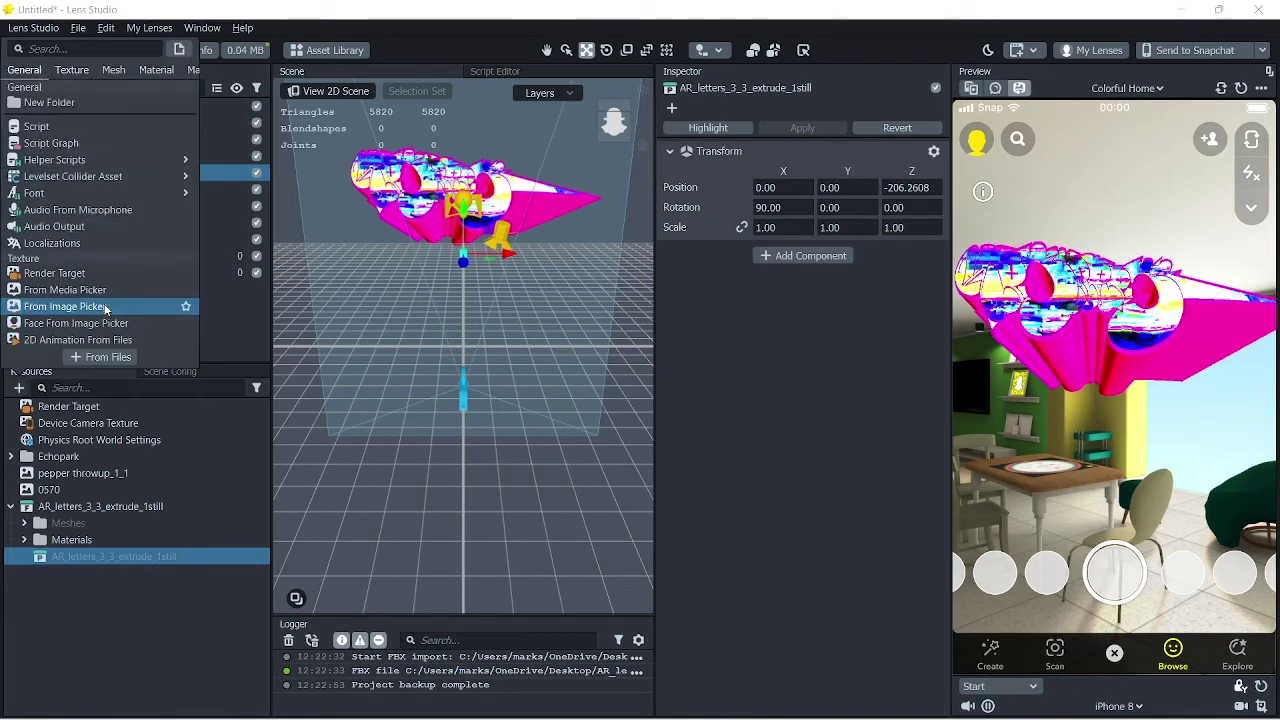
click(37, 344)
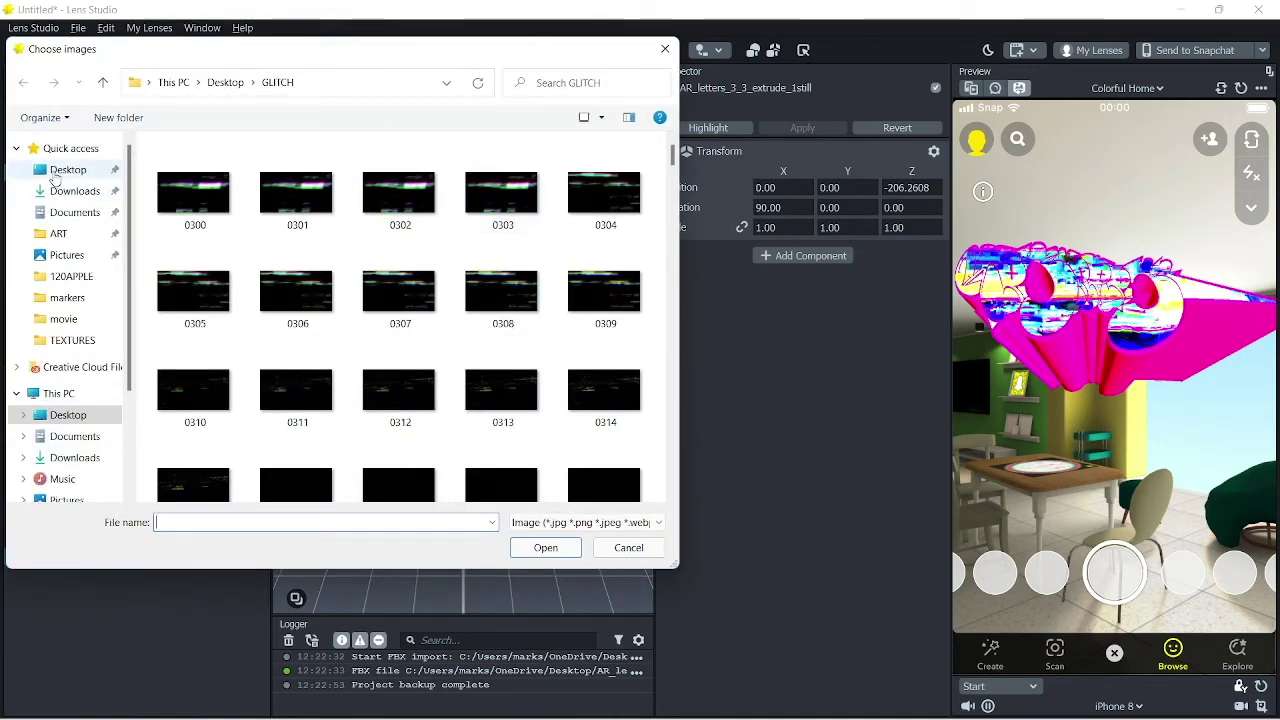
click(68, 170)
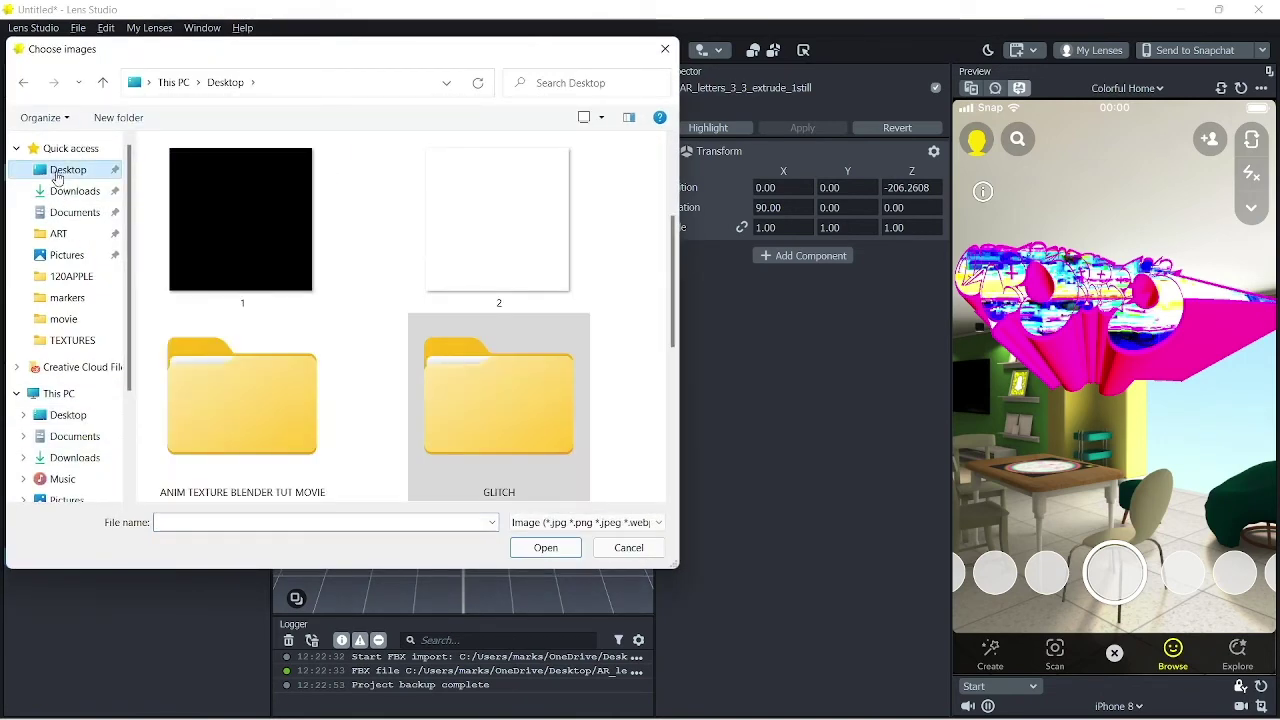
double_click(488, 418)
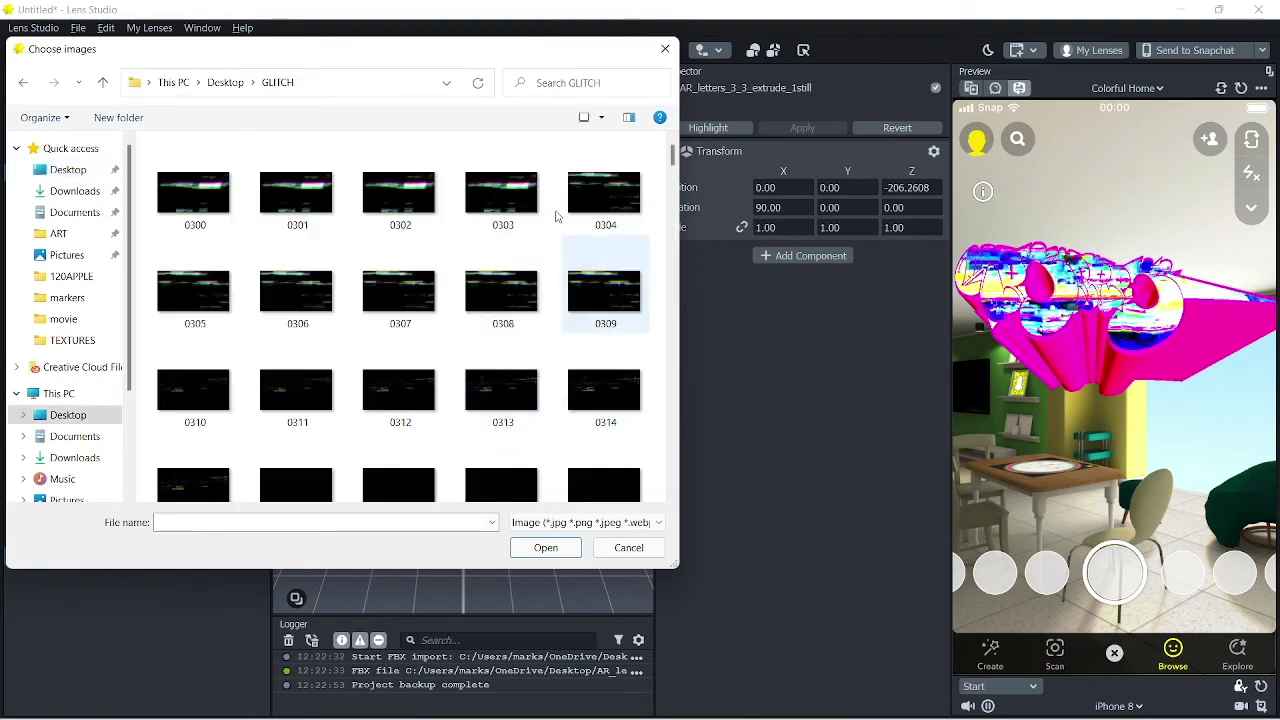
click(225, 215)
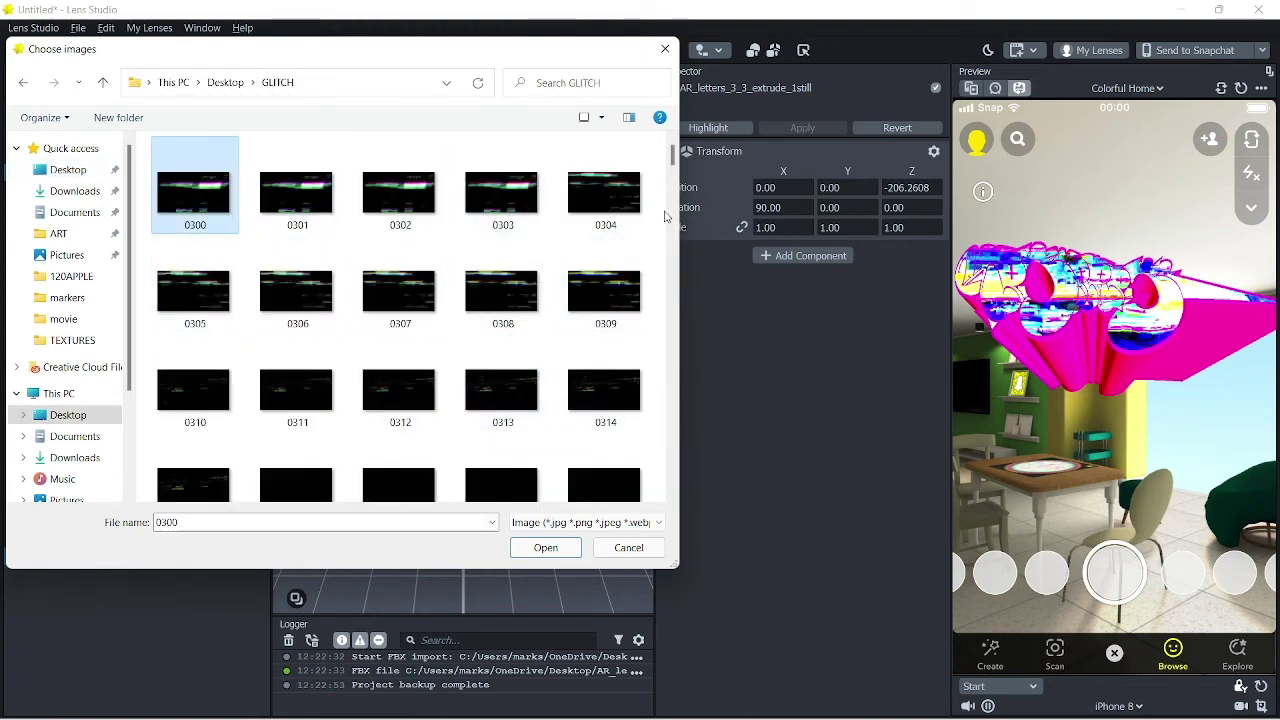
drag(671, 160, 677, 493)
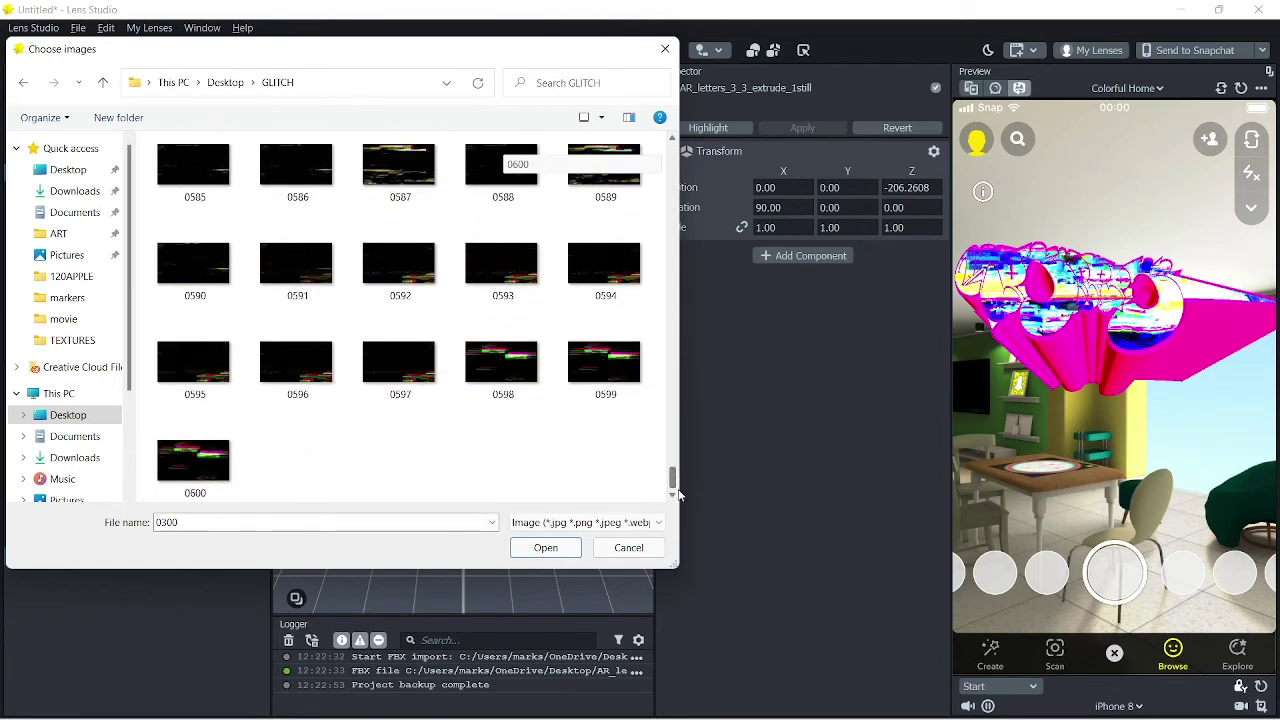
shift+click(192, 468)
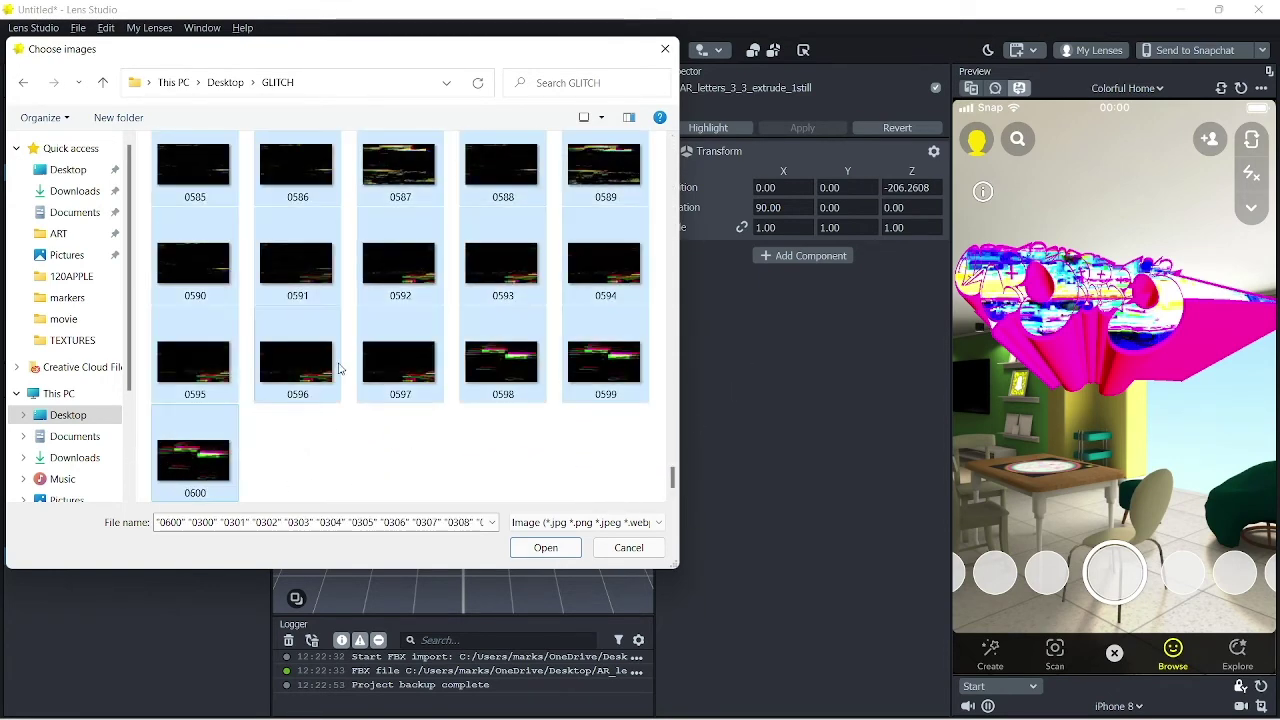
- Take frames 0597 and 0599 out of the file selection and add them back
ctrl+click(405, 370)
ctrl+click(600, 372)
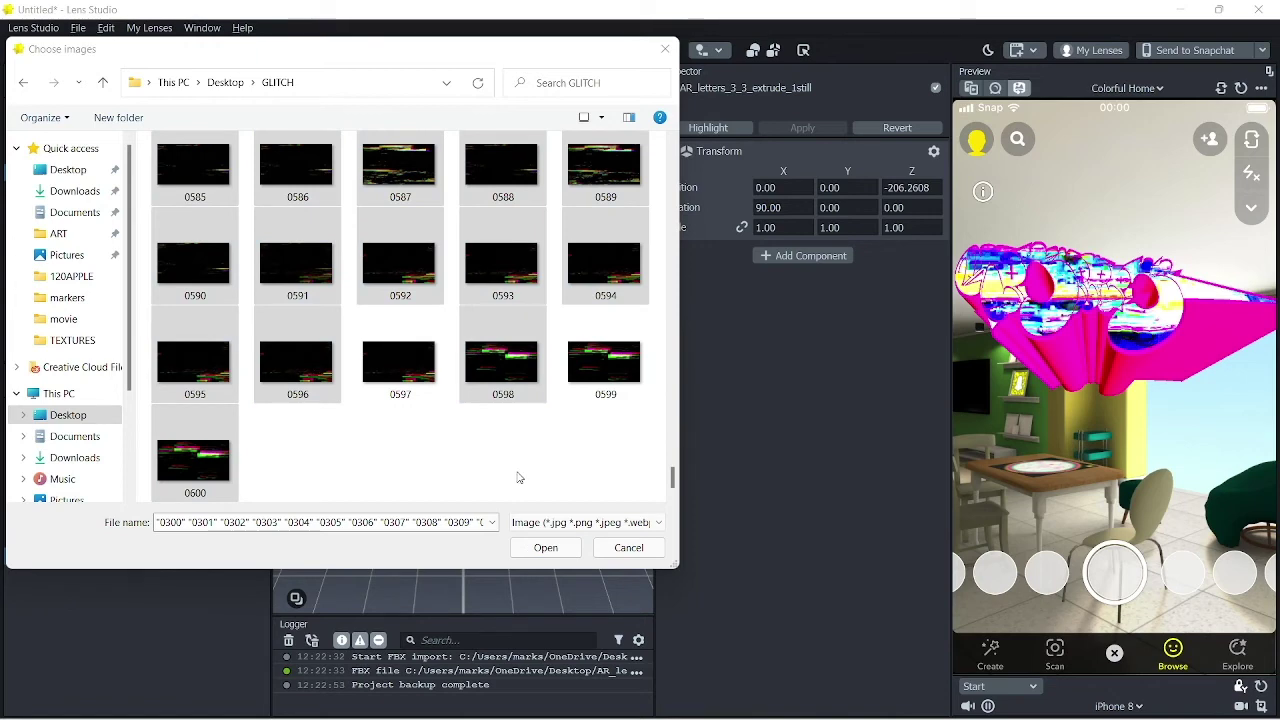
ctrl+click(400, 368)
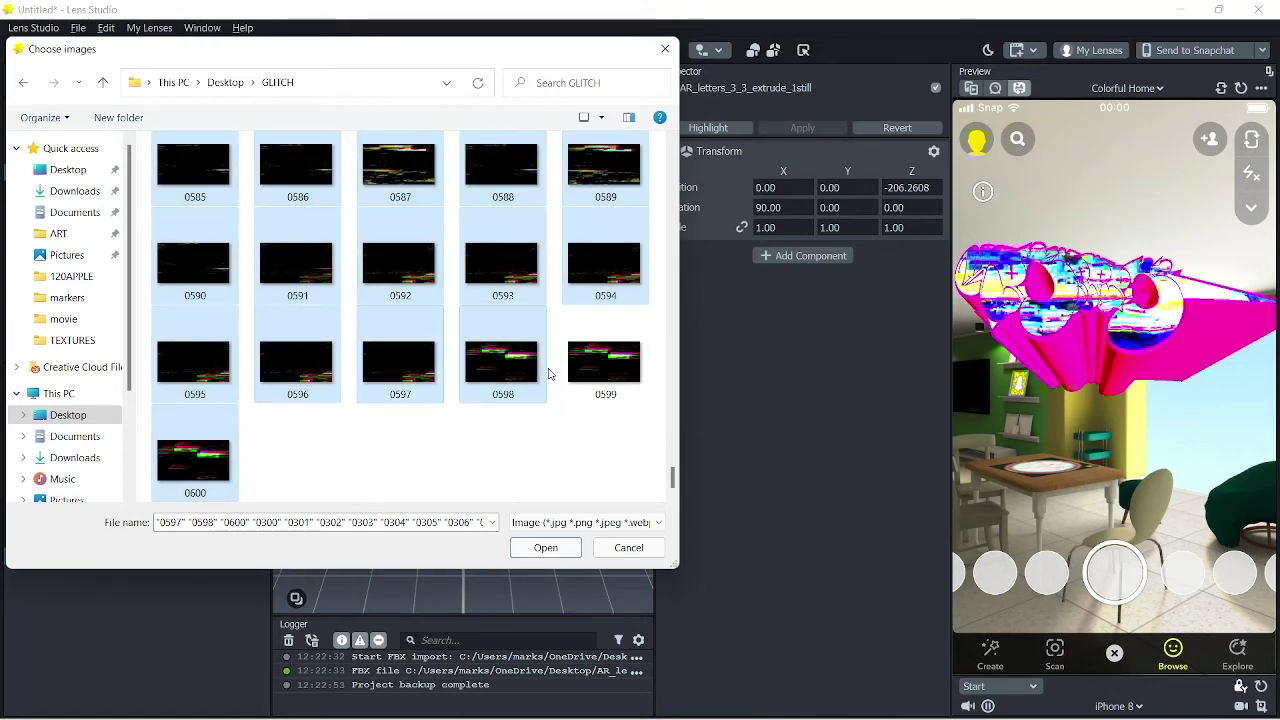
ctrl+click(590, 371)
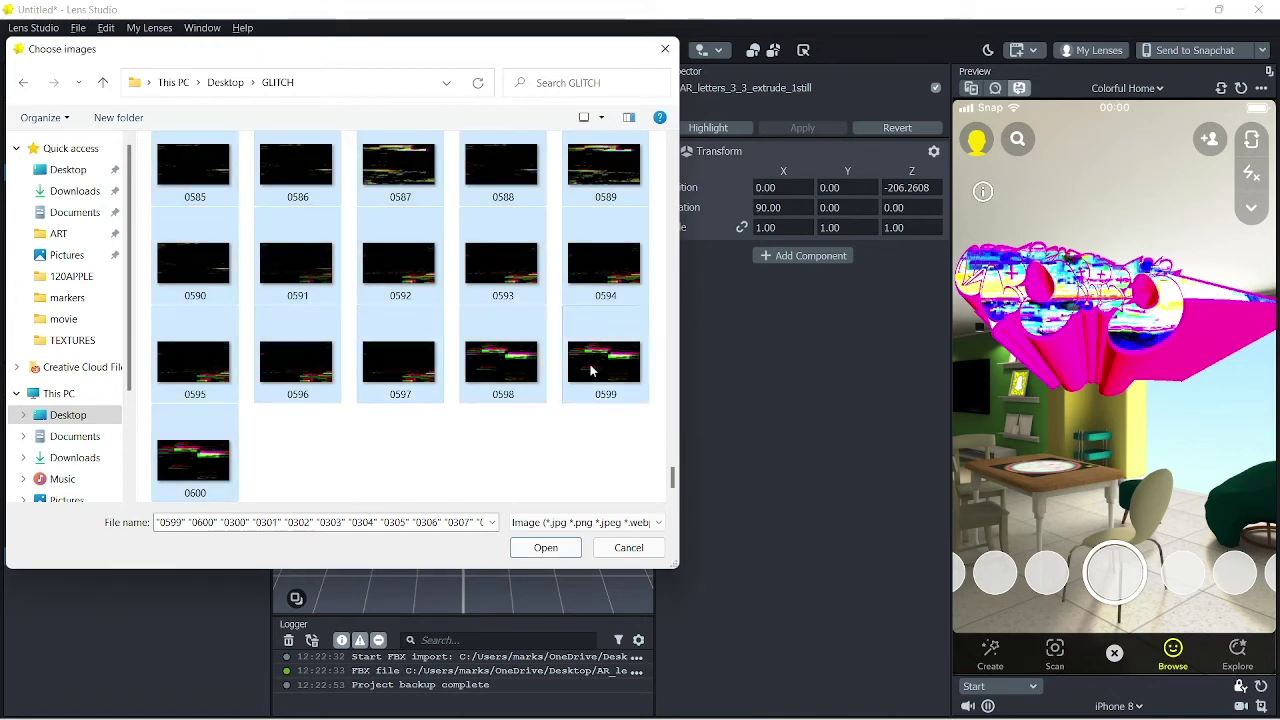
- Import the selected frames as an animated texture with the offered compression settings and set its frame rate to 10 FPS
click(545, 547)
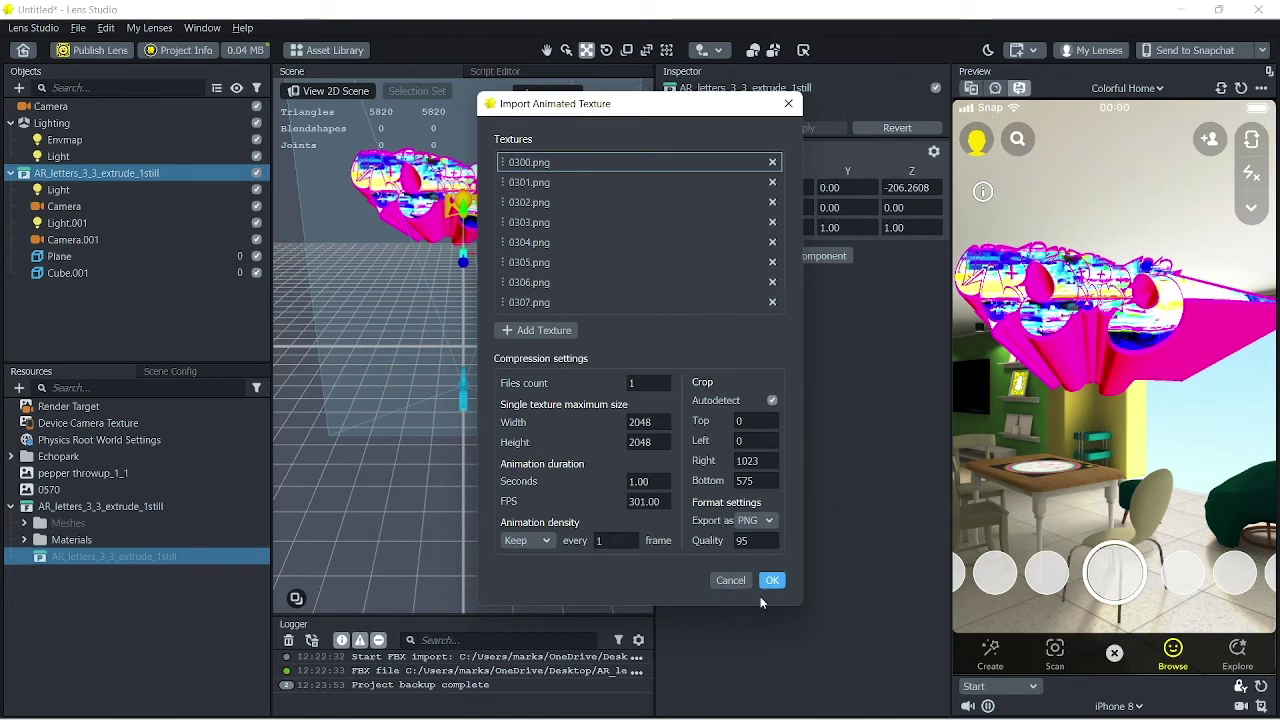
click(769, 585)
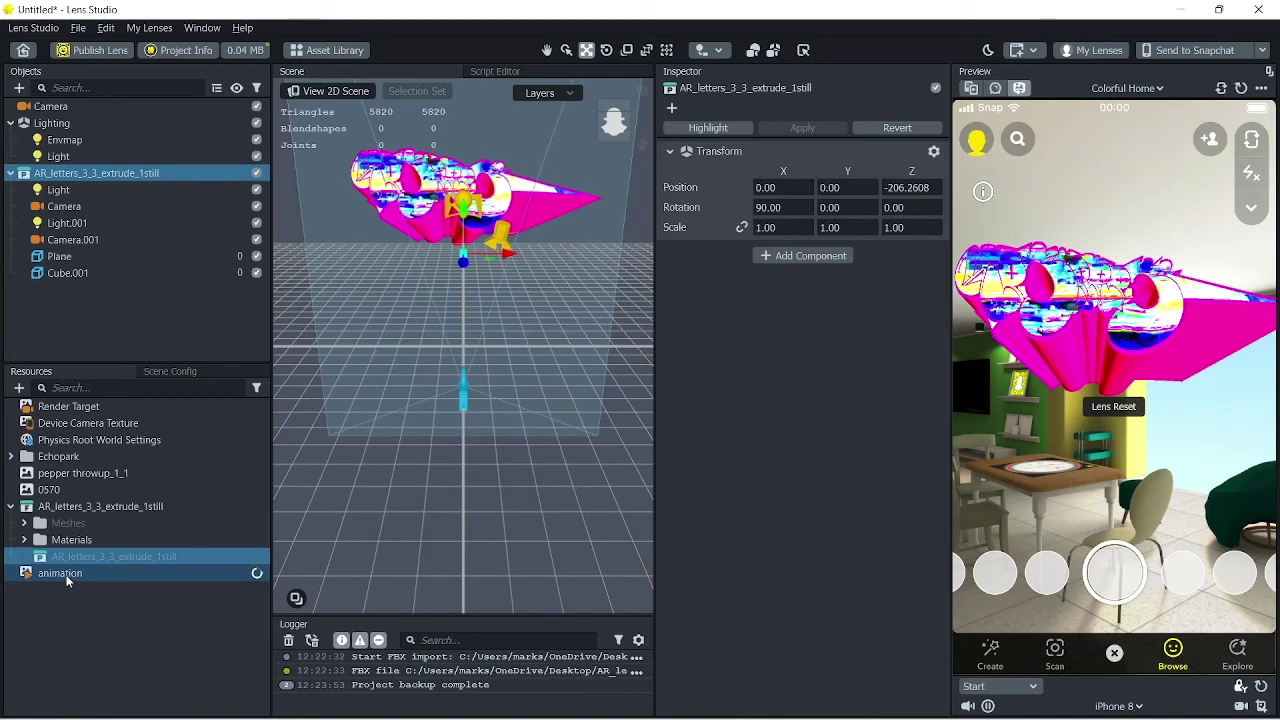
click(68, 575)
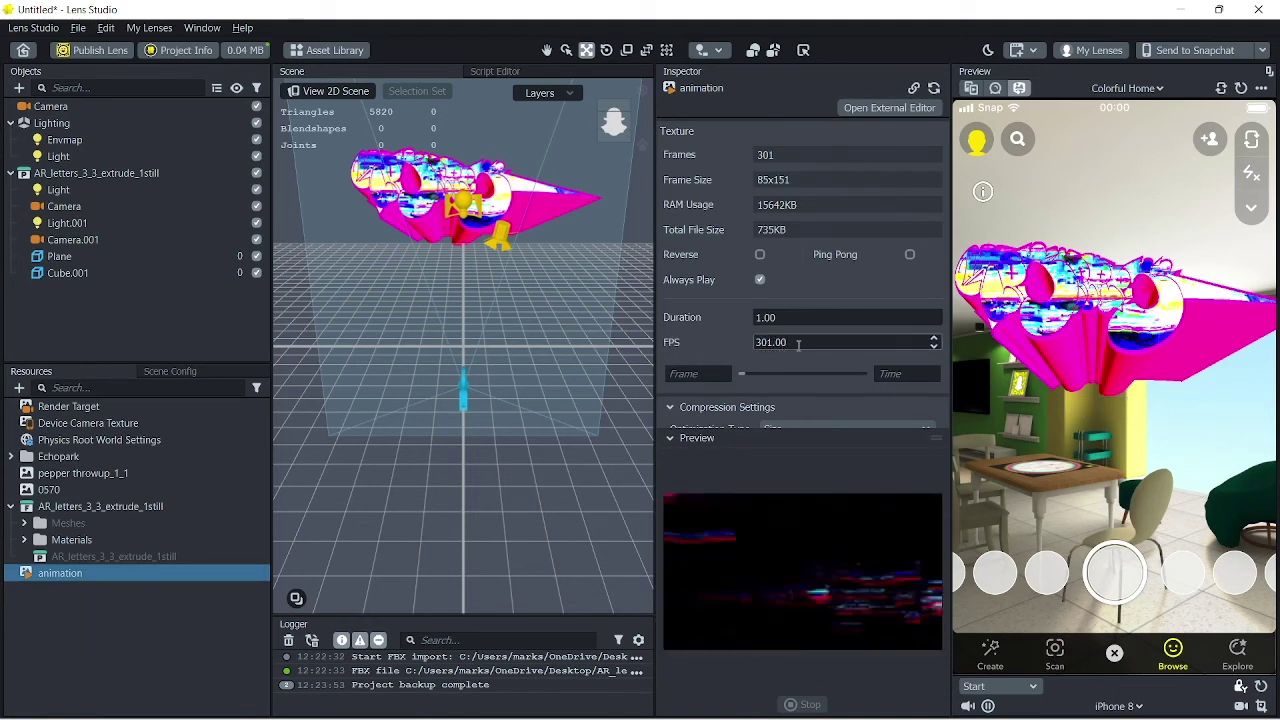
double_click(766, 343)
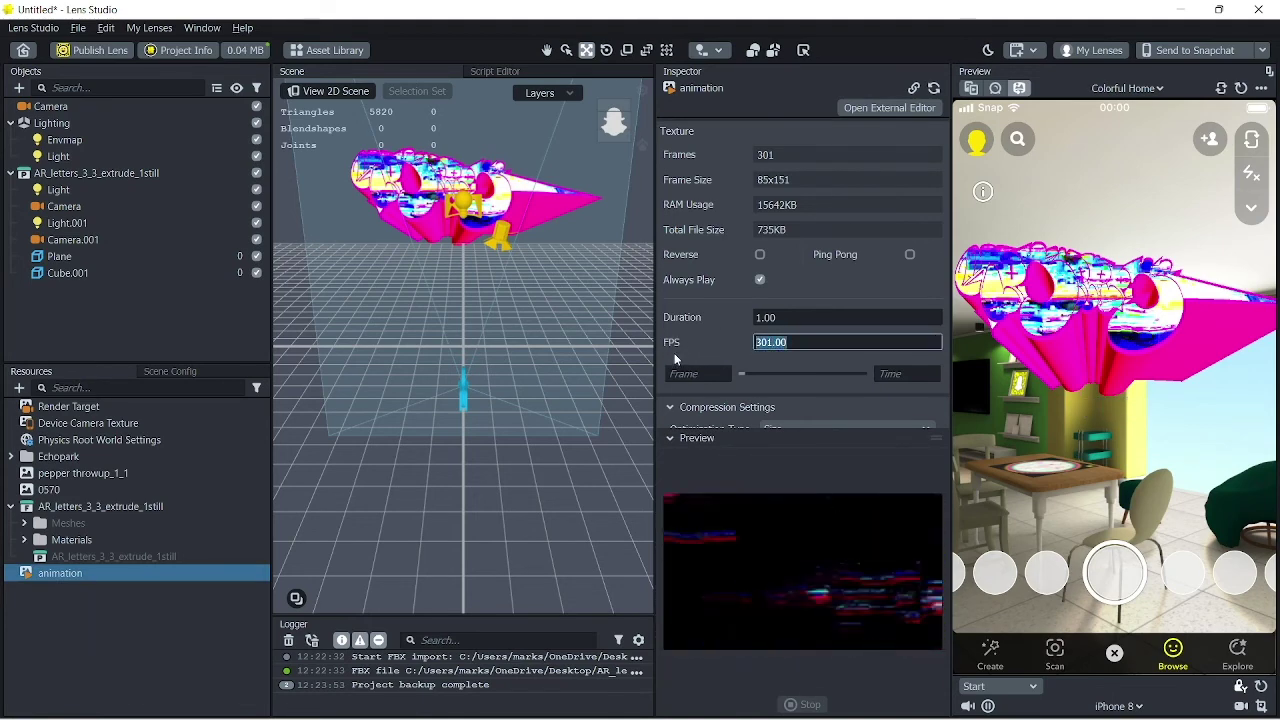
text(10)
key(Return)
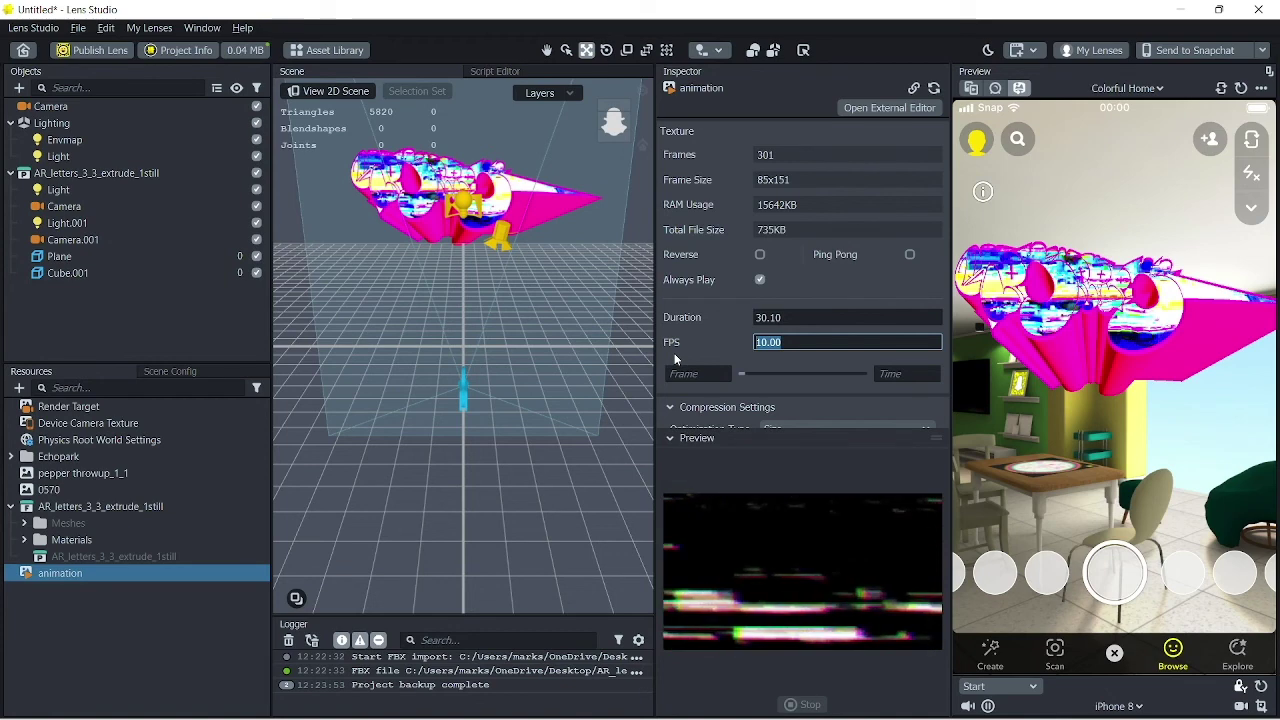
- Set the frame rate of the animation texture to 400 FPS
key(BackSpace)
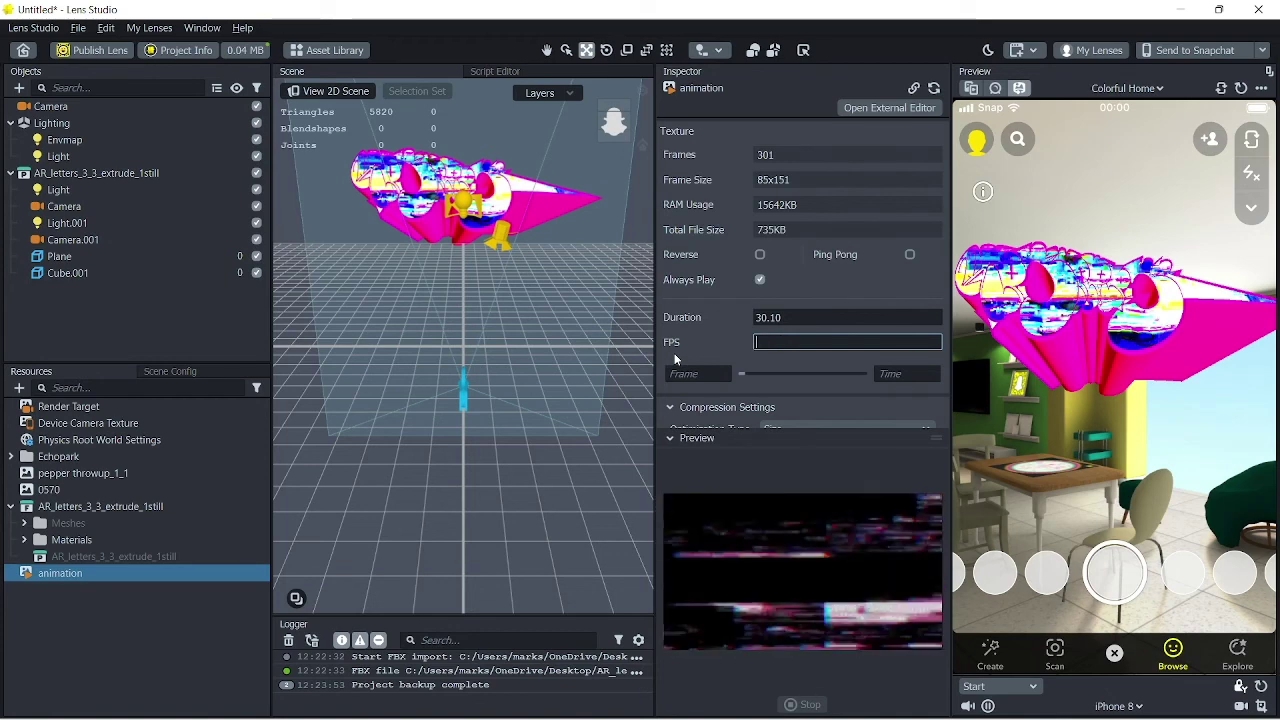
text(400)
key(Return)
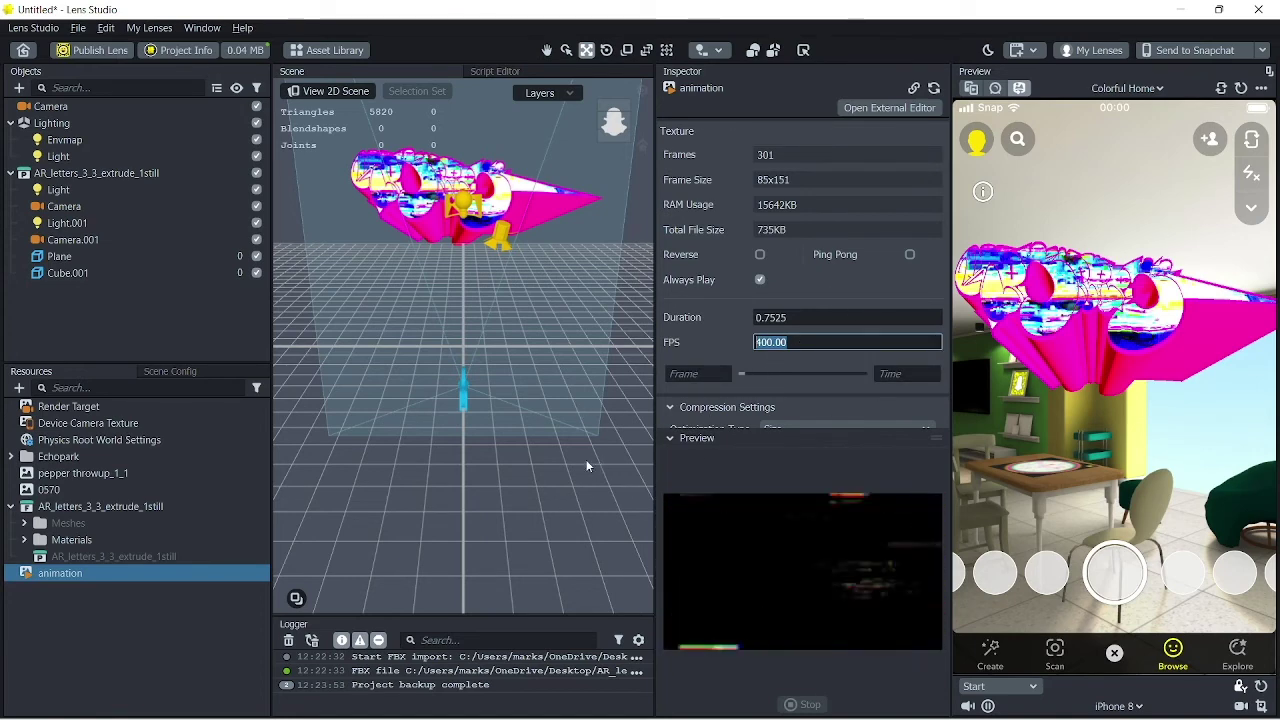
click(45, 574)
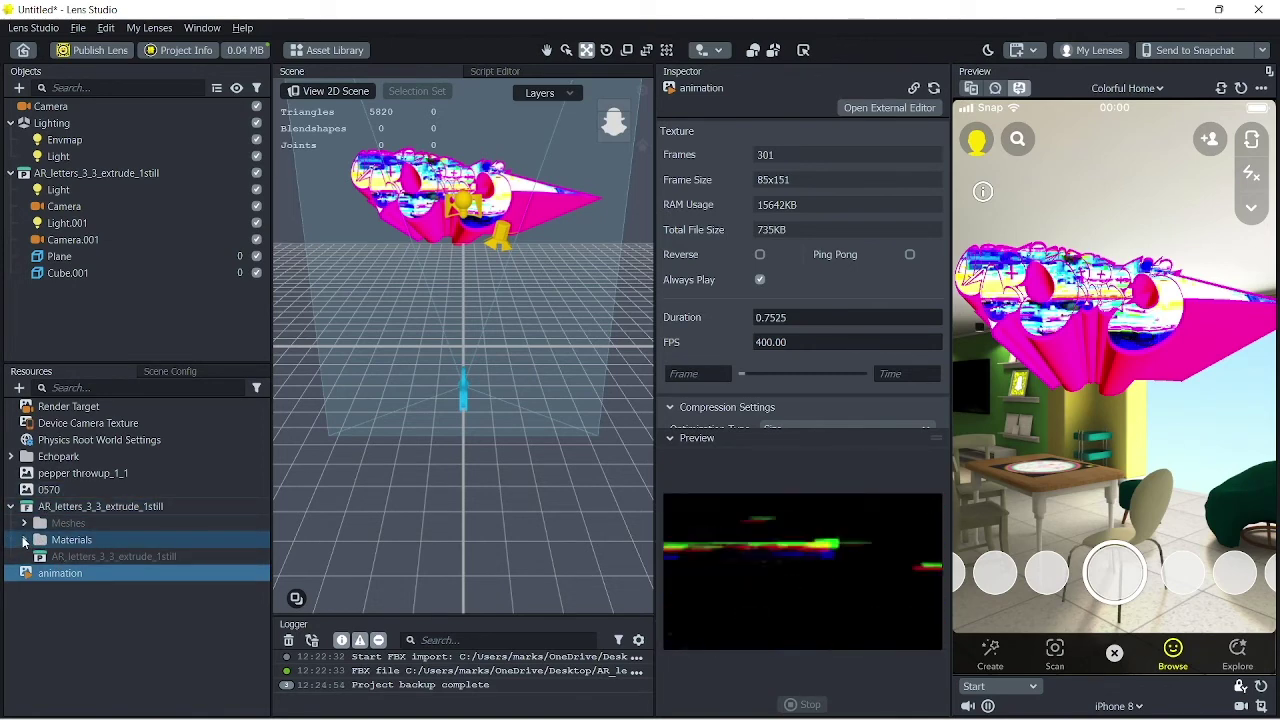
- Look through the letters' imported materials and replace the base texture of Material 2 with the animation texture
click(22, 541)
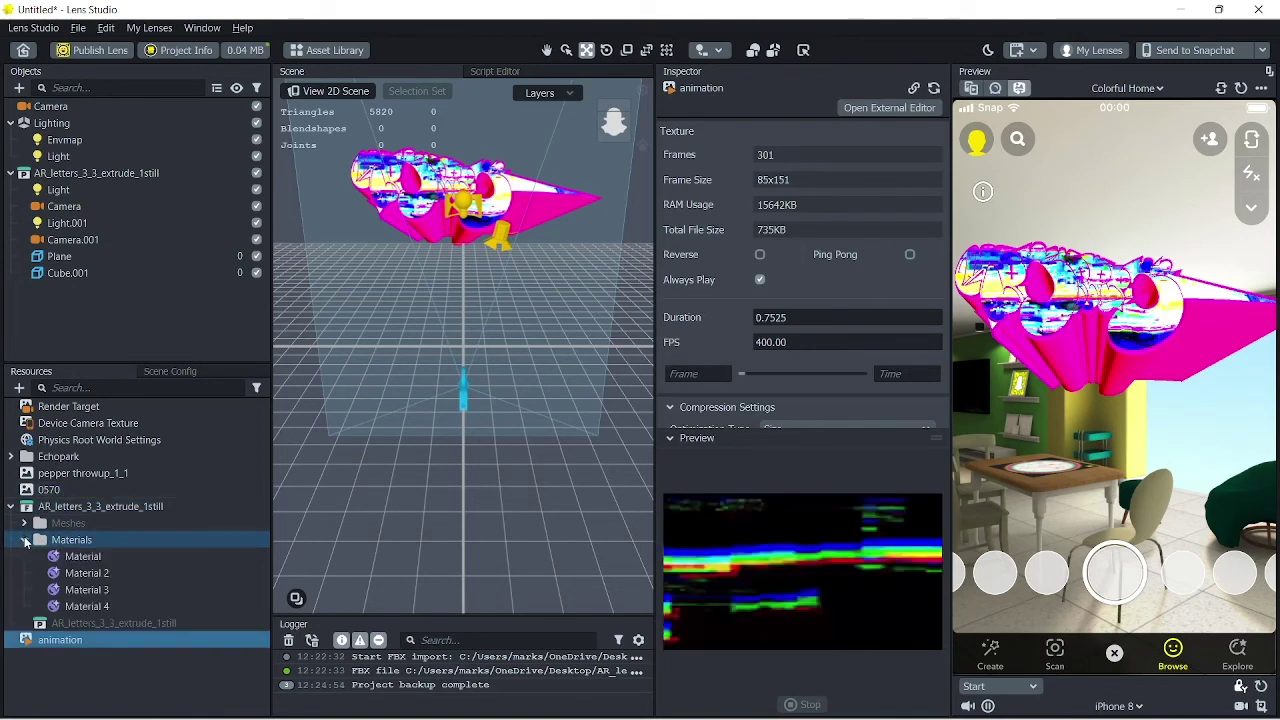
click(86, 557)
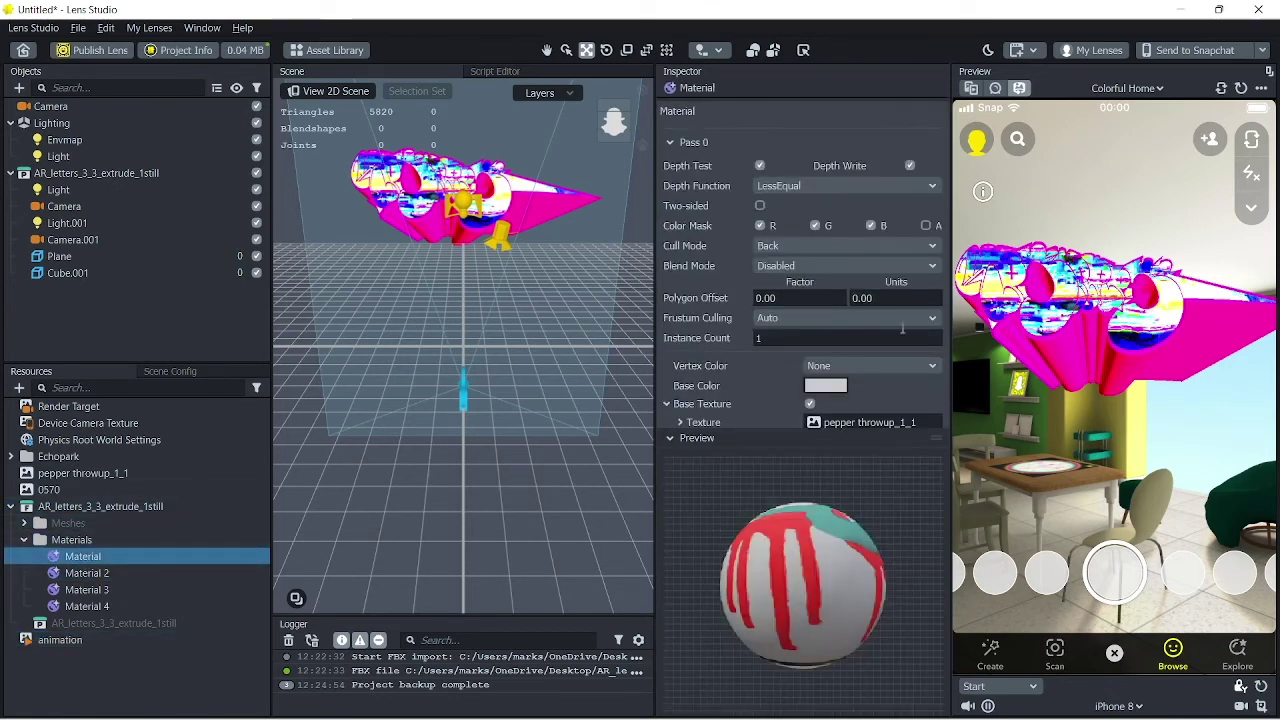
click(86, 574)
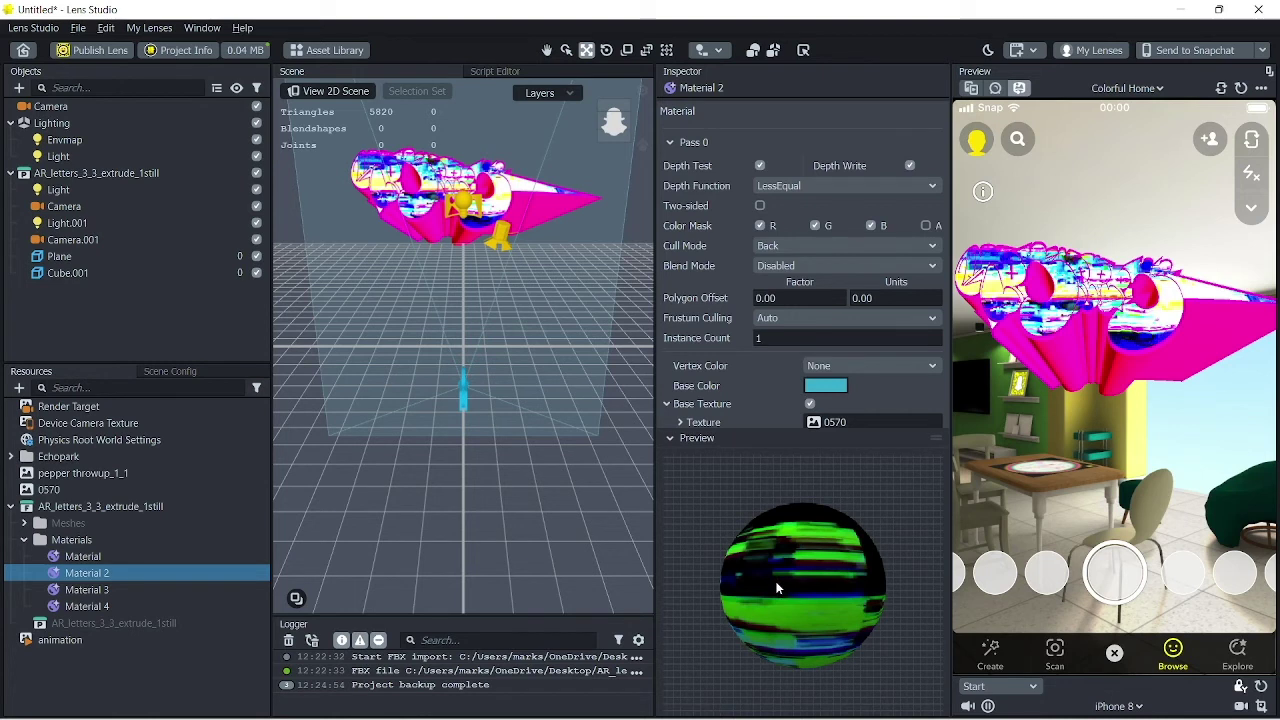
click(89, 590)
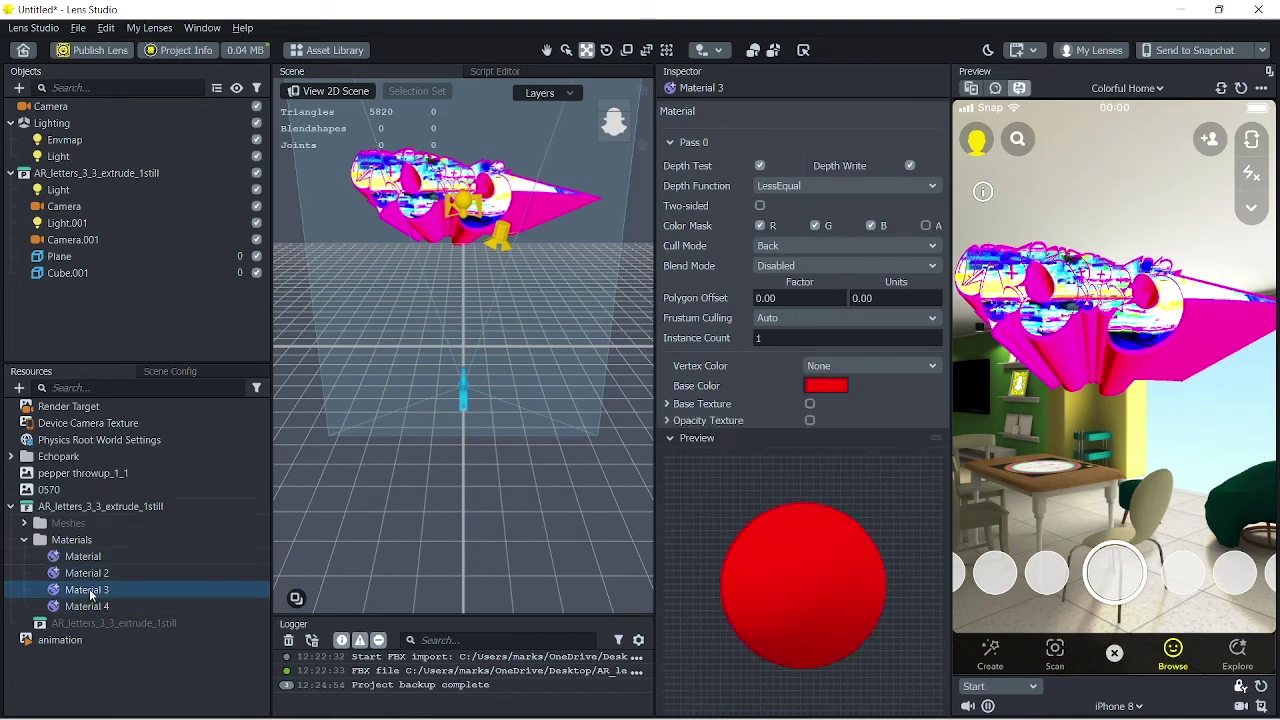
click(89, 607)
click(92, 573)
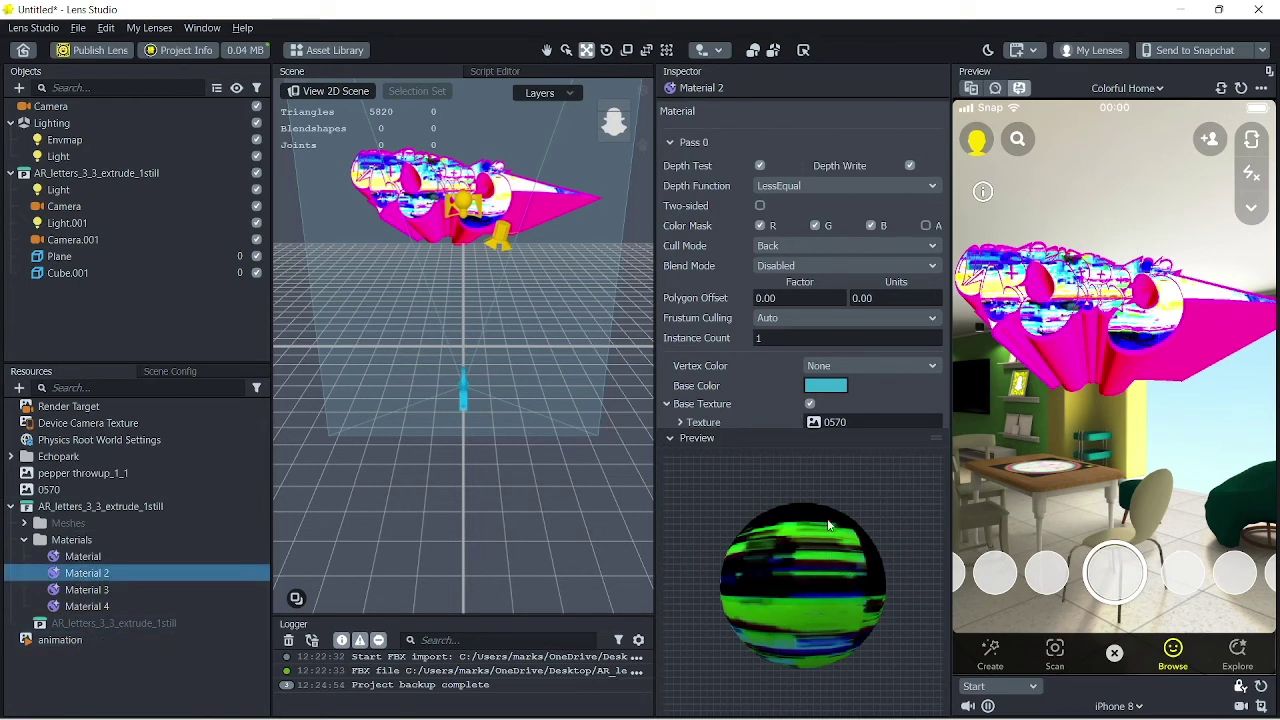
click(667, 404)
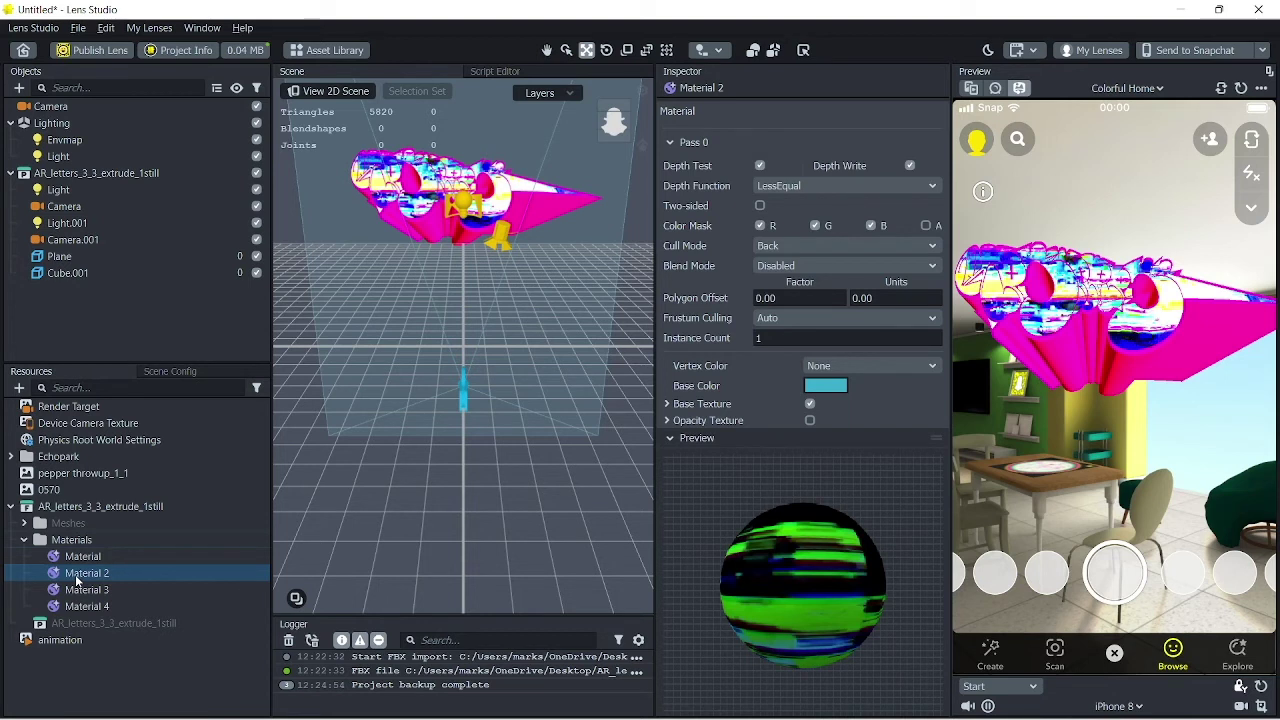
click(667, 404)
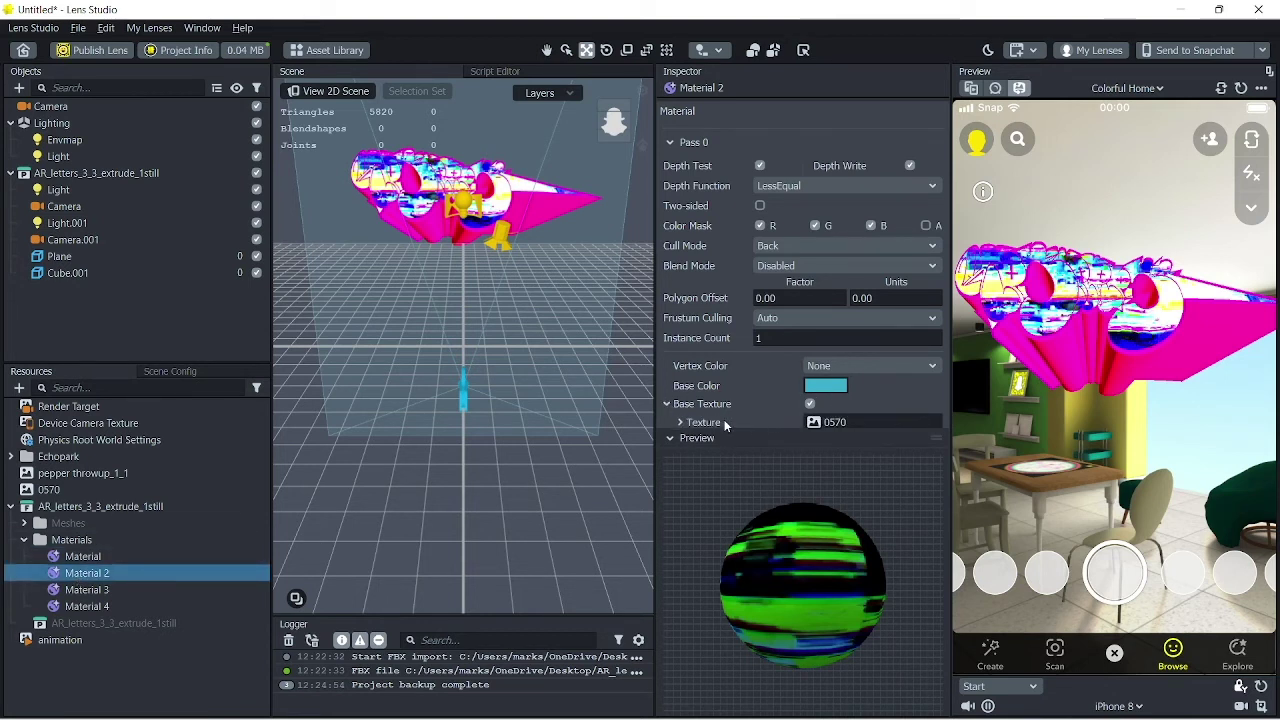
click(822, 422)
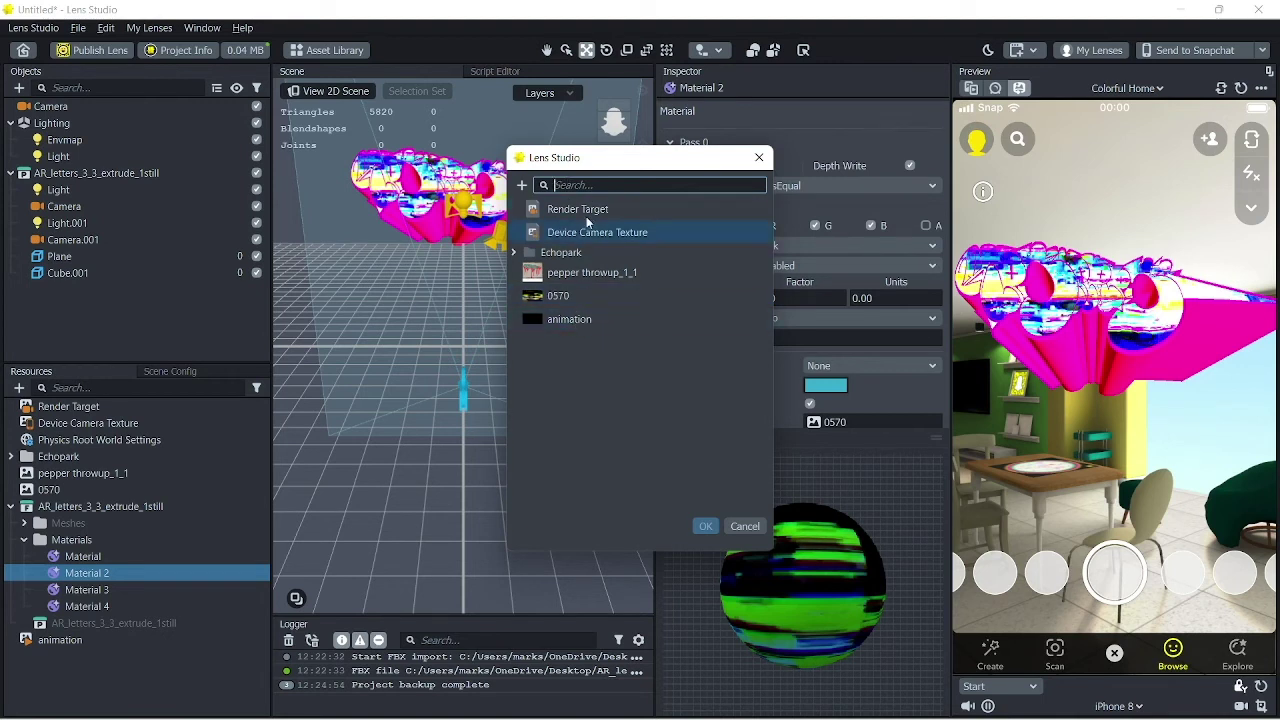
click(571, 319)
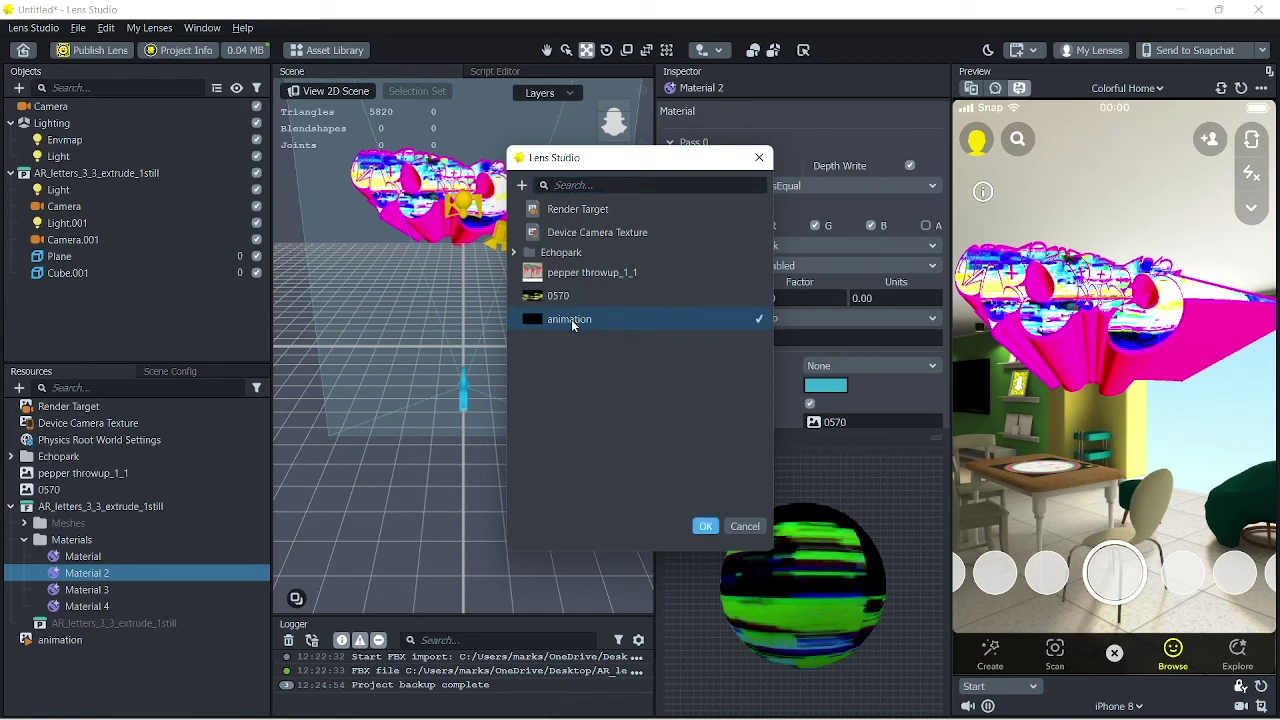
click(705, 527)
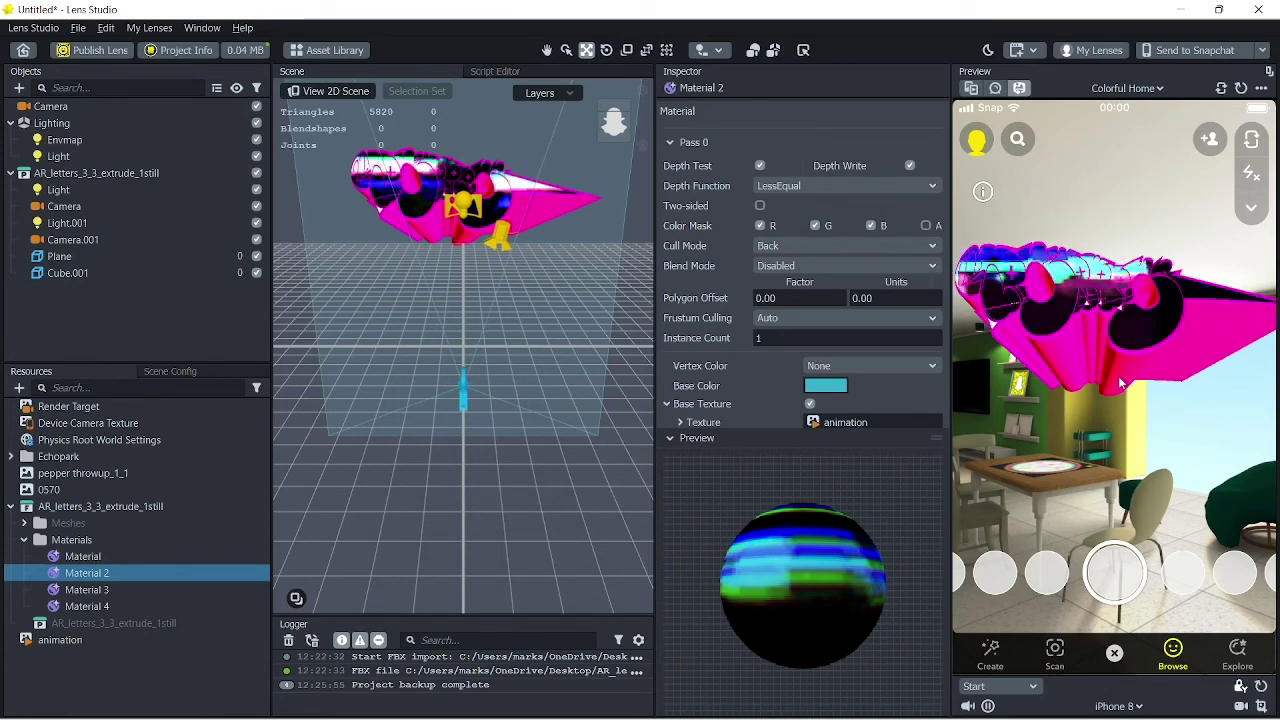
- Search the addable scene objects for "world" and add the World Object Controller helper
click(18, 89)
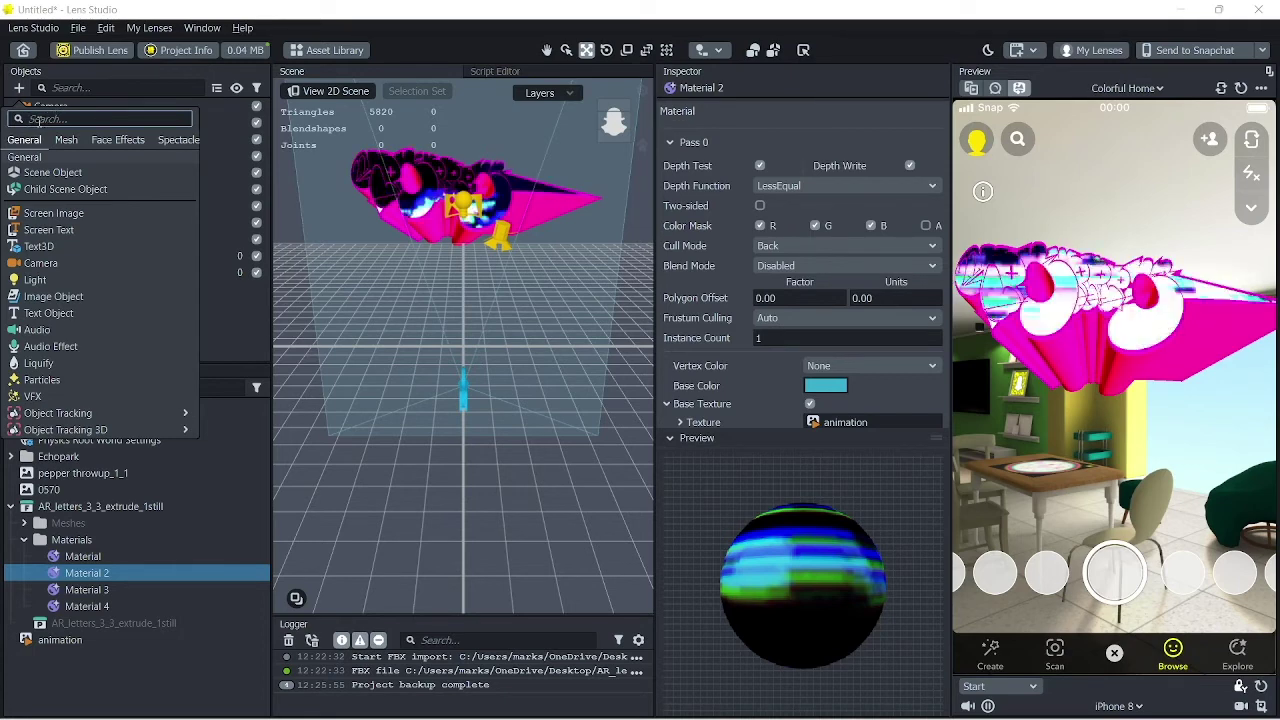
text(w)
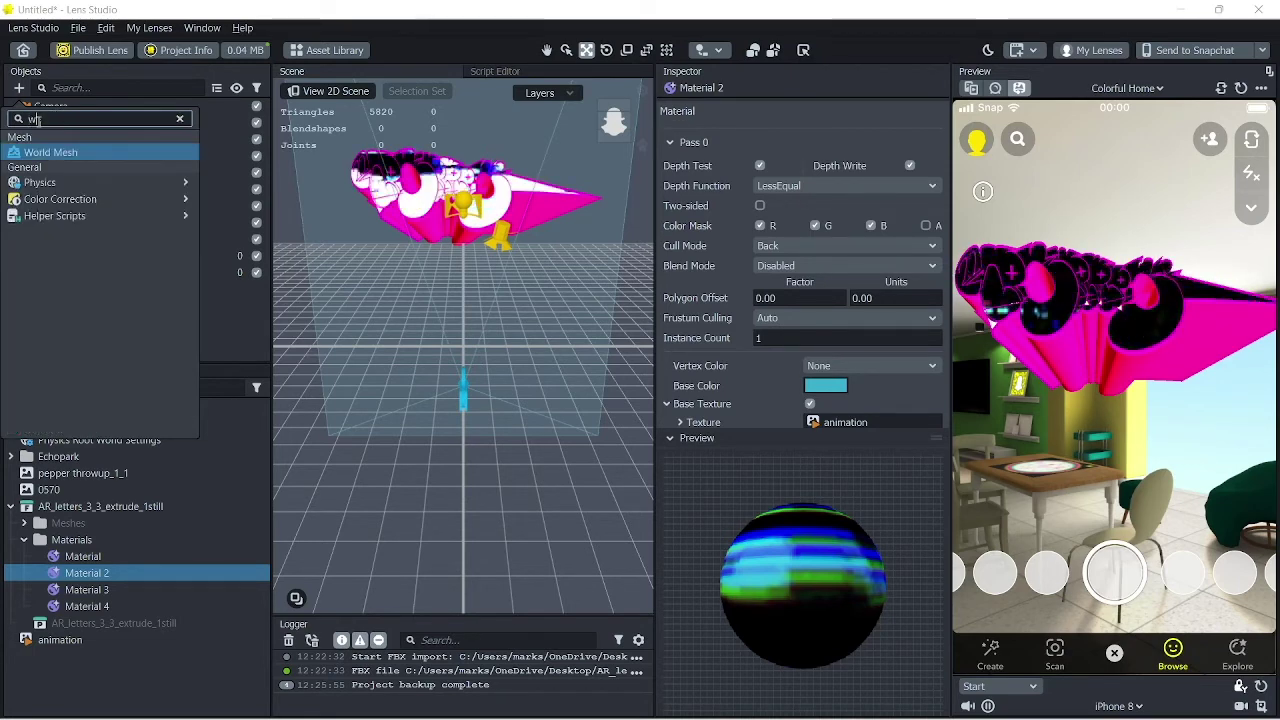
text(orld)
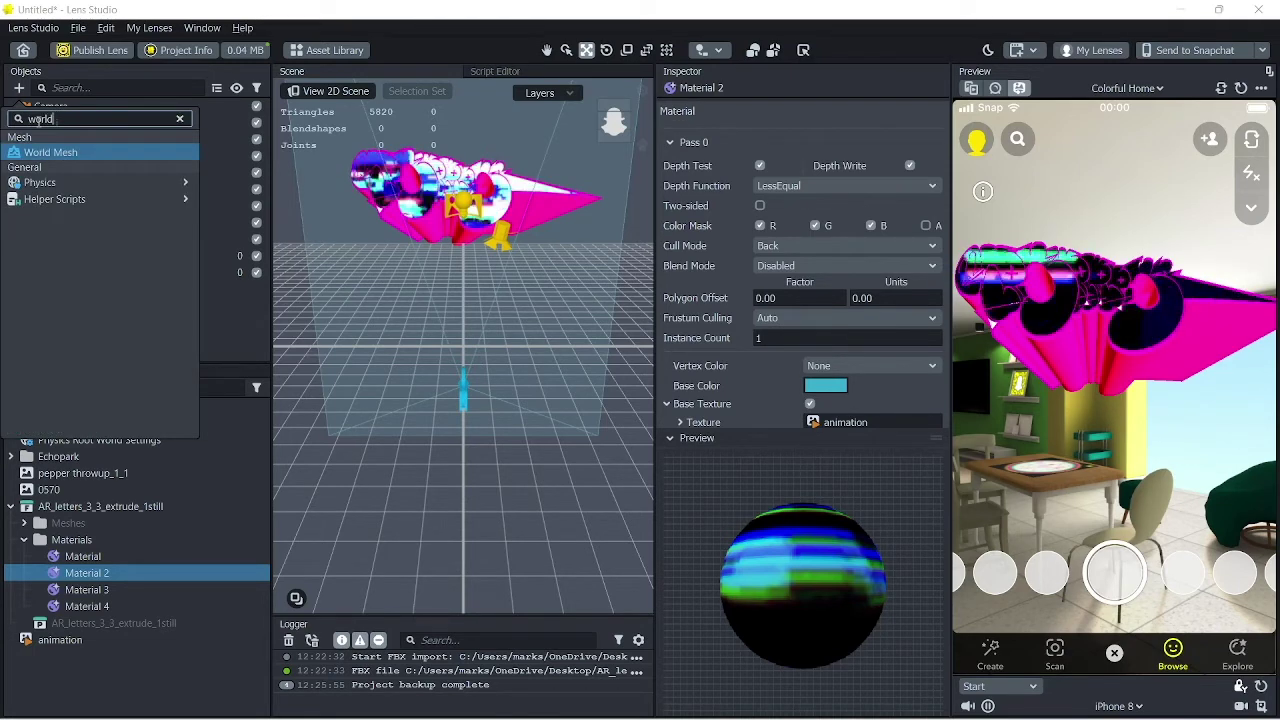
mouse_move(205, 207)
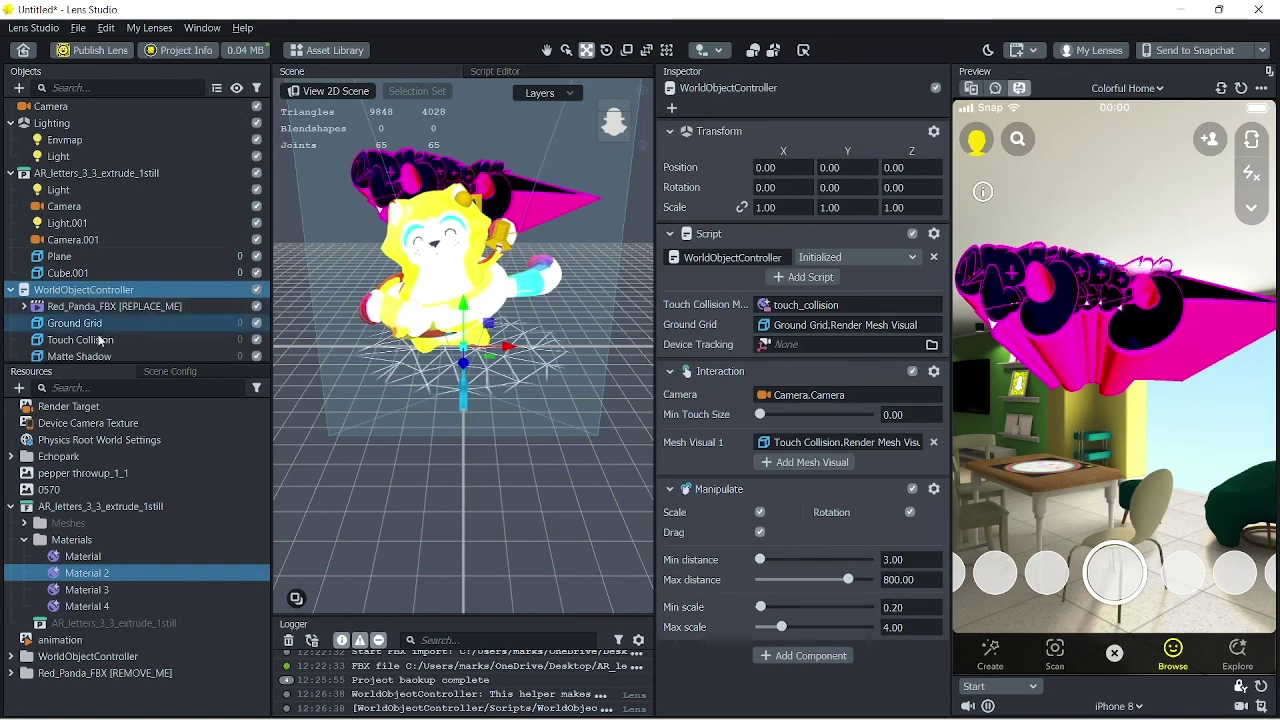
- Delete the Red_Panda_FBX placeholder and nest the AR_letters_3_3_extrude_1still object under WorldObjectController in its place
click(78, 307)
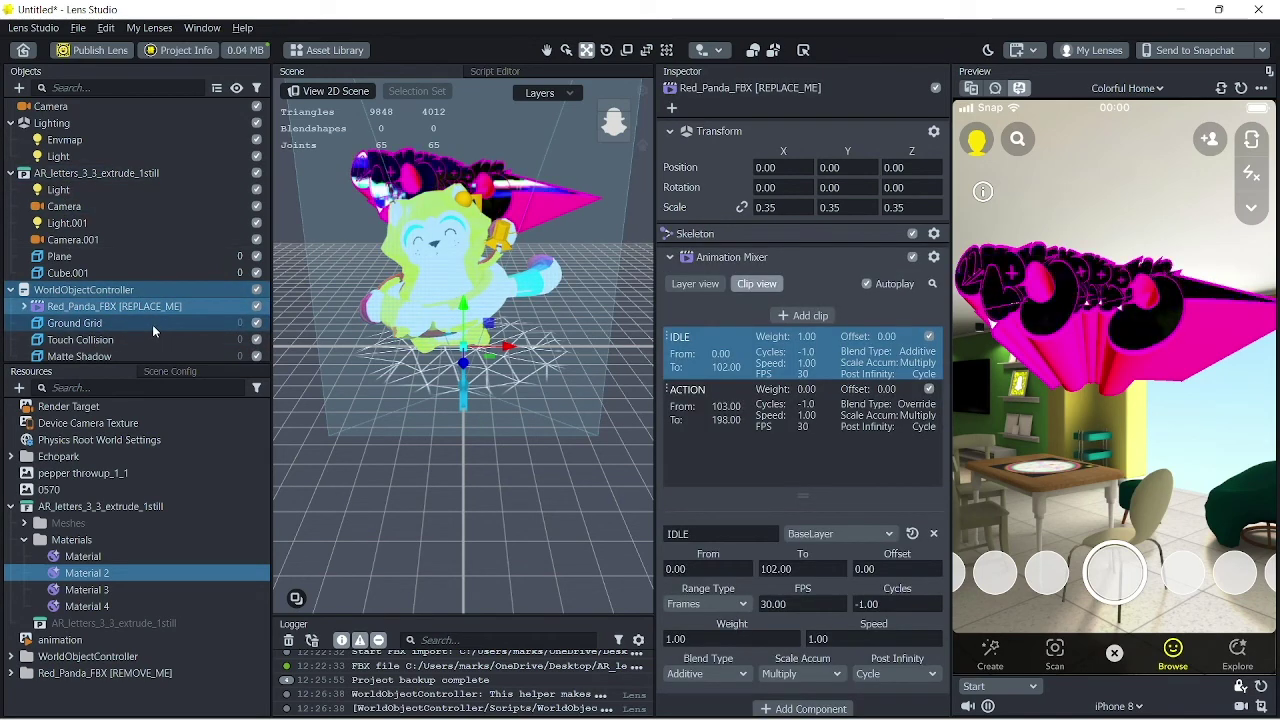
key(Delete)
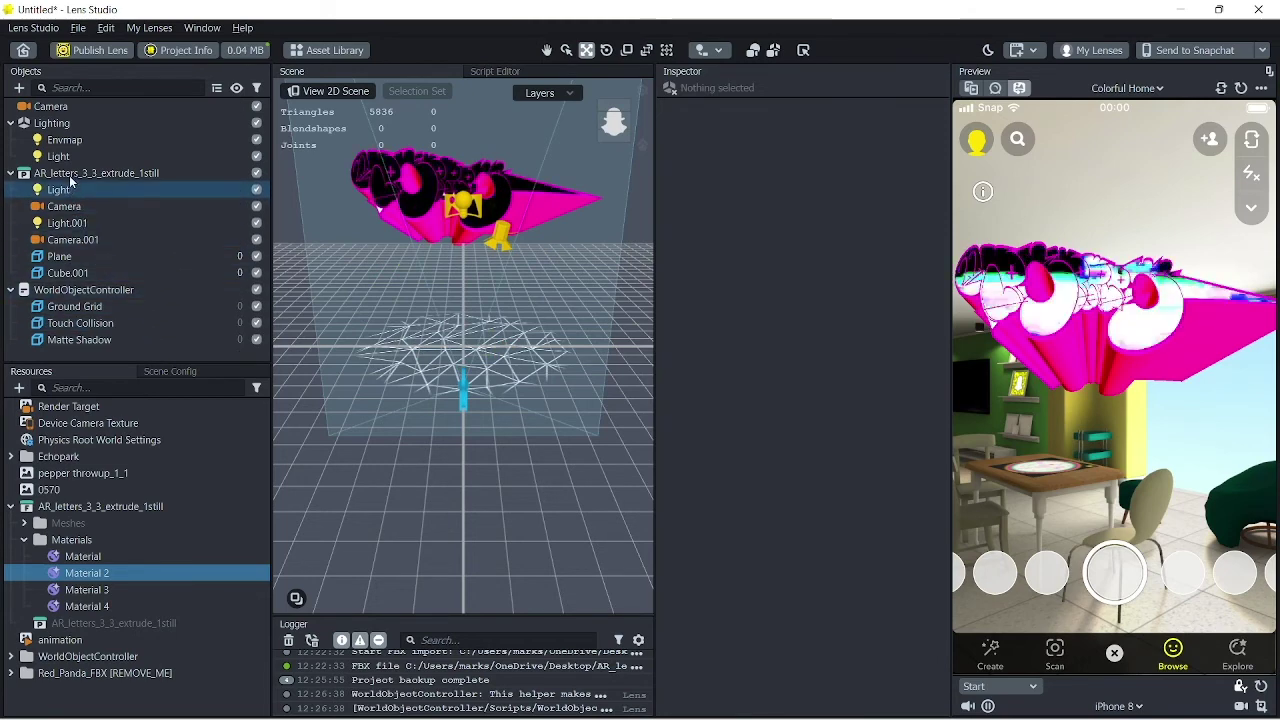
click(65, 173)
click(10, 173)
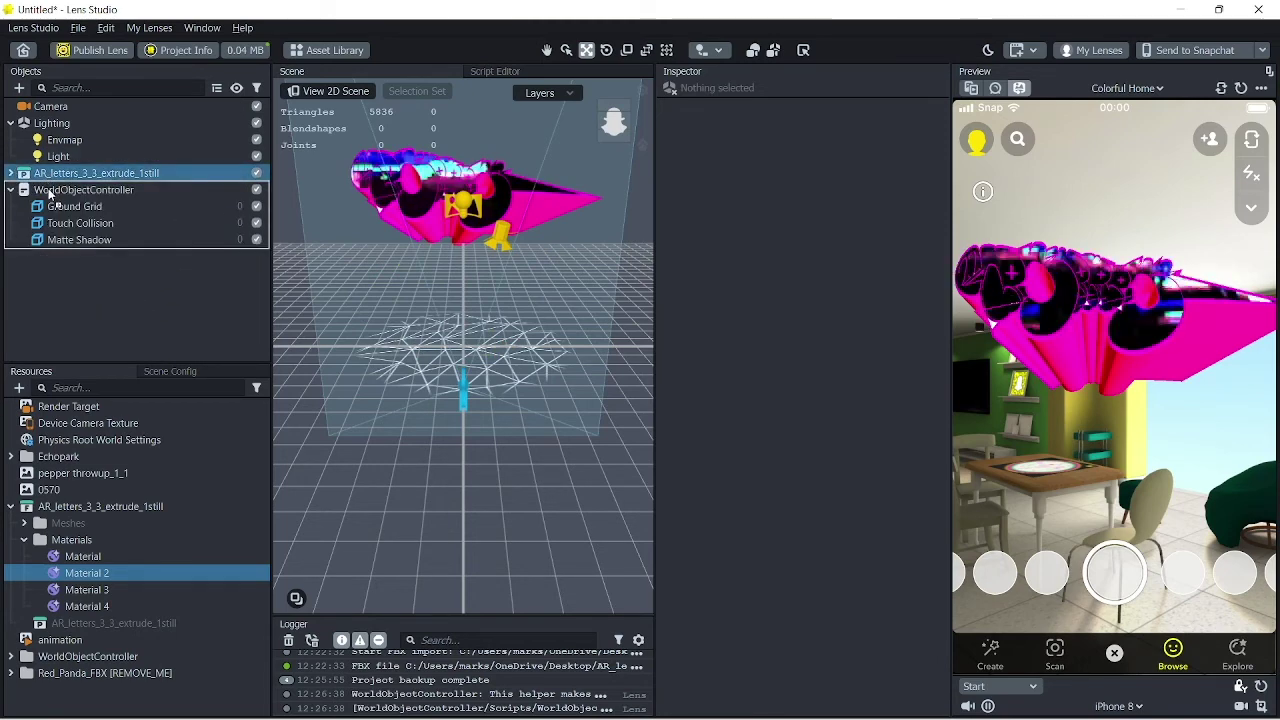
drag(35, 195, 60, 190)
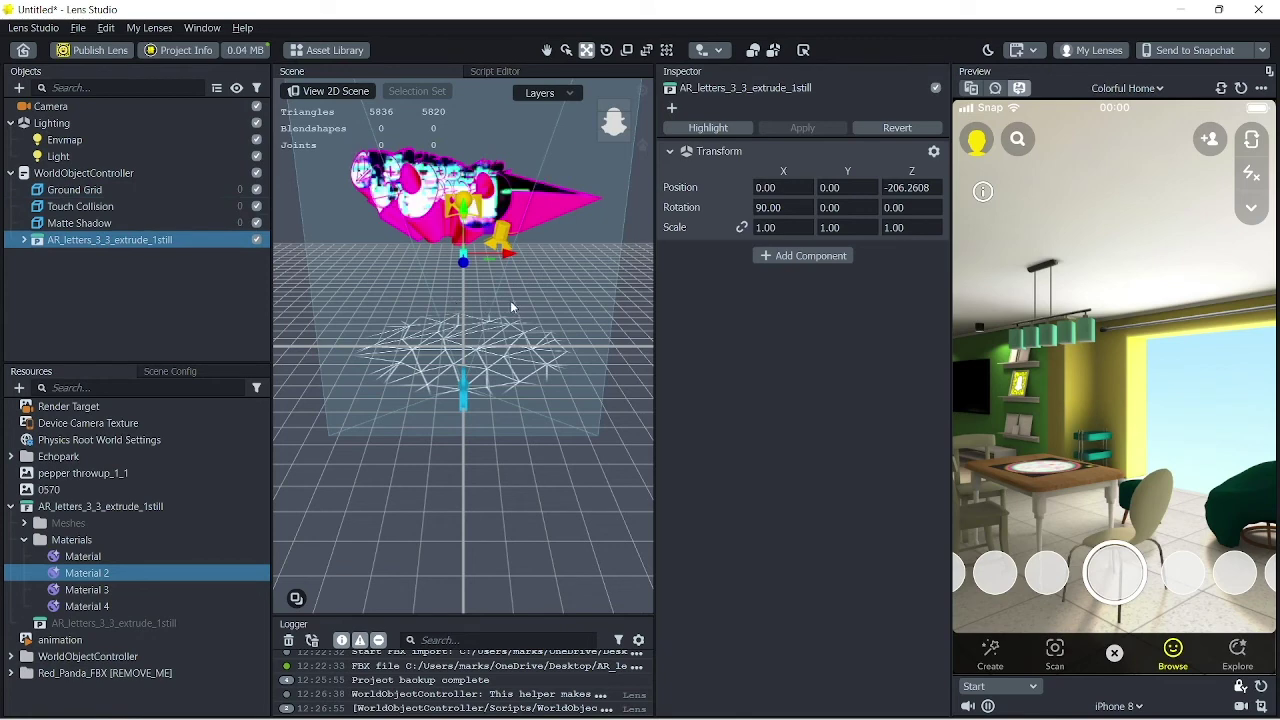
- Move the letters forward along the Z axis to a Z position of about -160 and widen the scene view
alt+drag(475, 498, 453, 397)
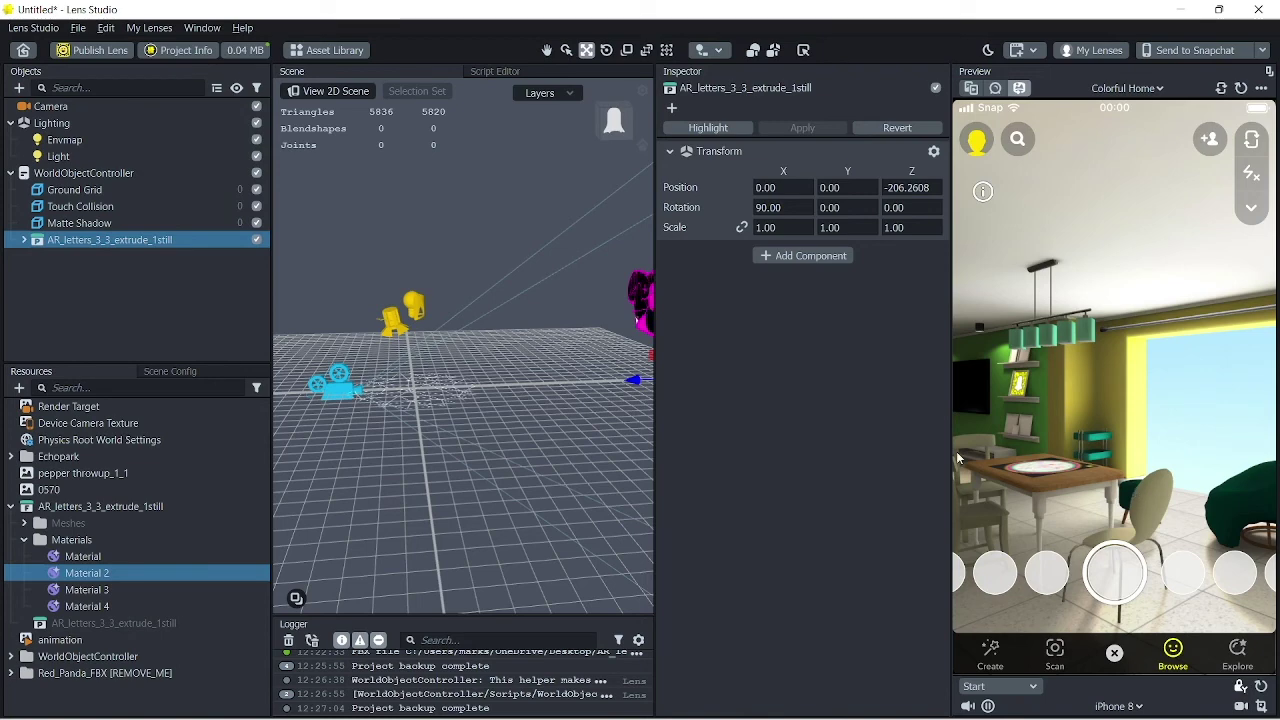
drag(626, 386, 605, 384)
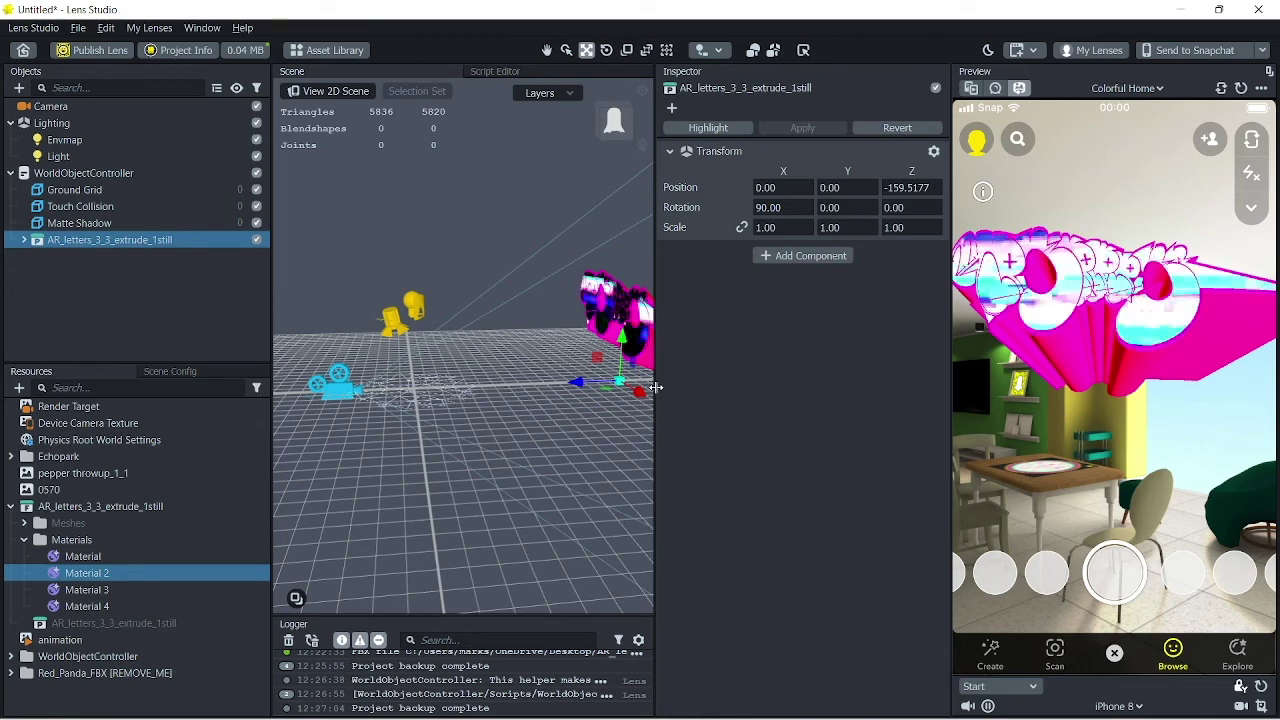
drag(656, 390, 777, 390)
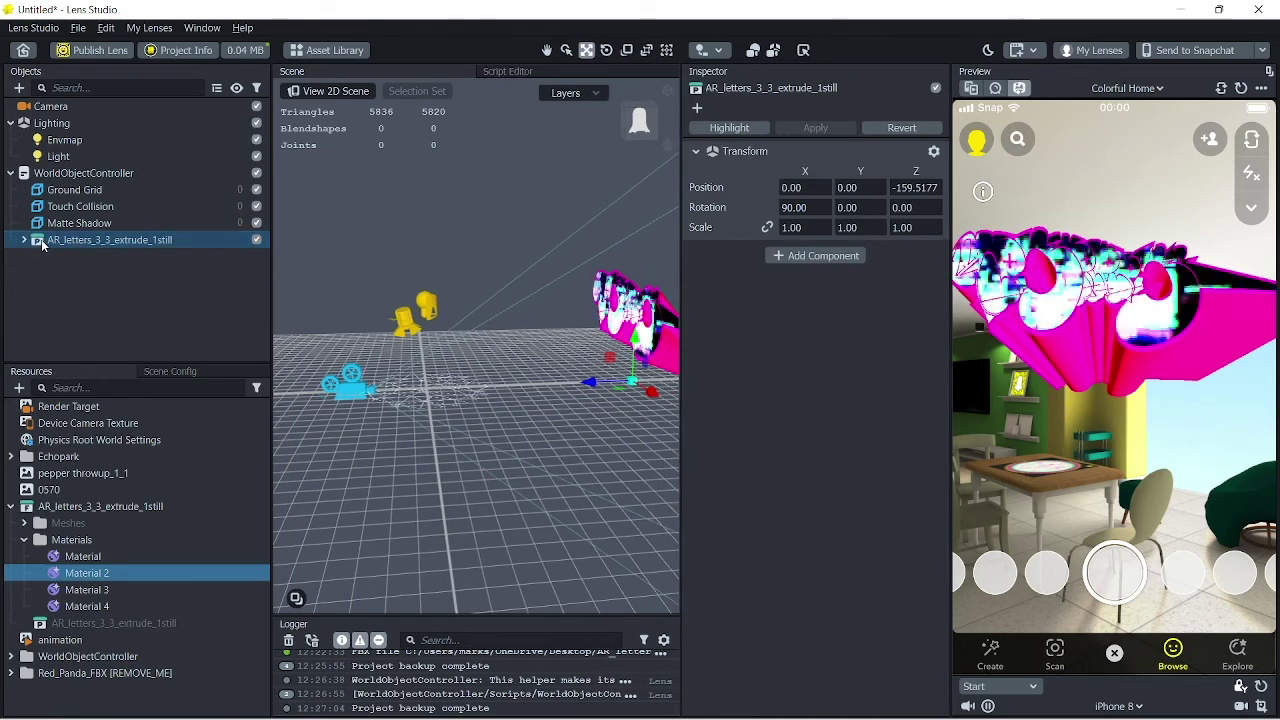
- Move Ground Grid, Touch Collision and Matte Shadow together along the Z axis to a Z position of about -159
click(72, 189)
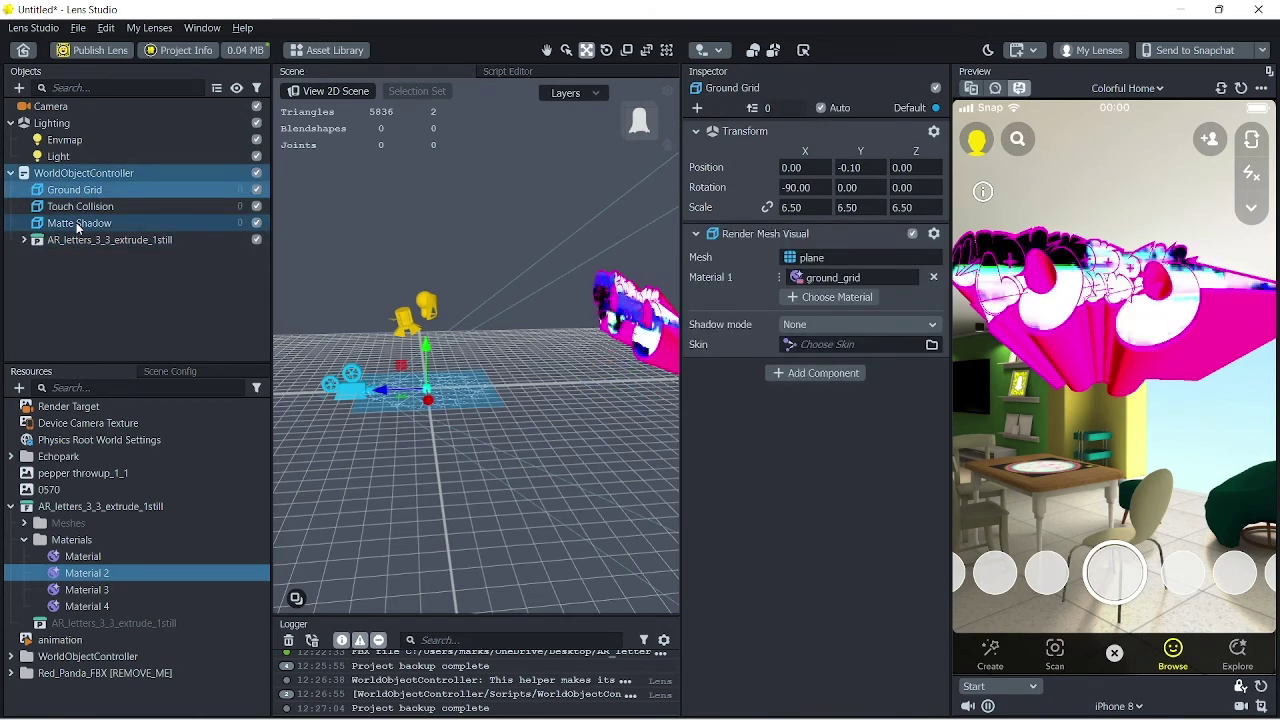
shift+click(78, 224)
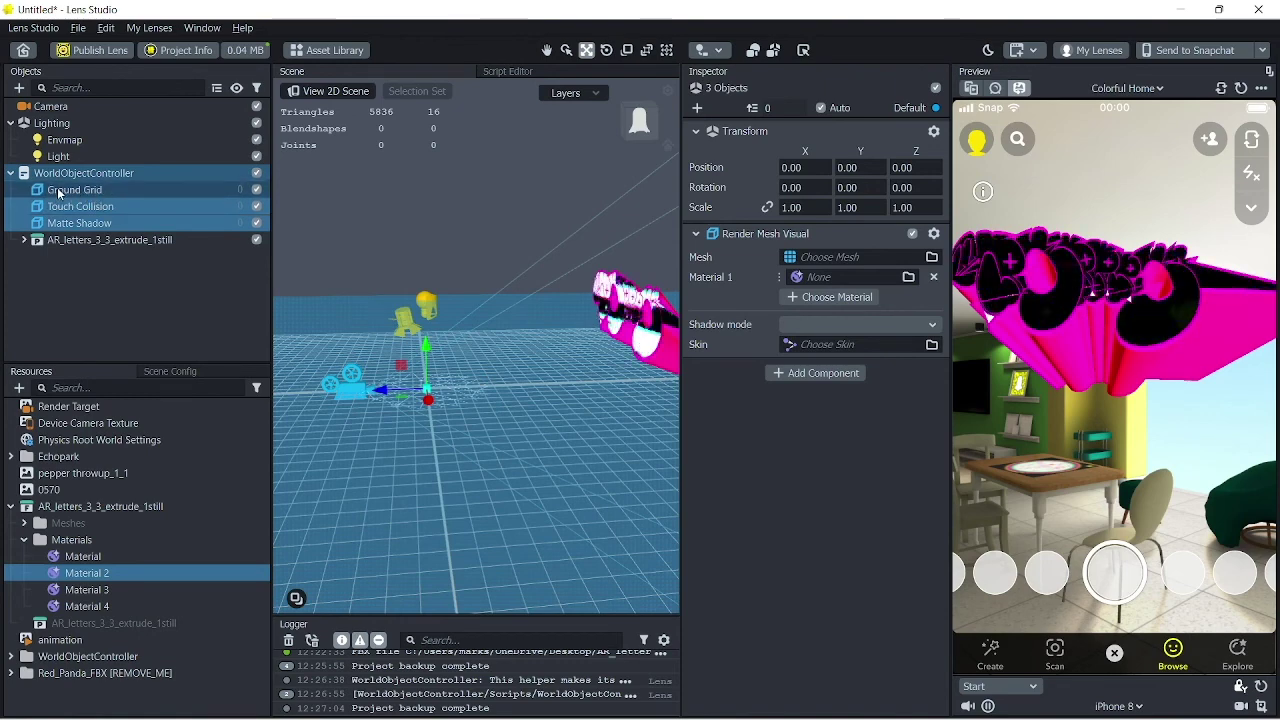
double_click(62, 190)
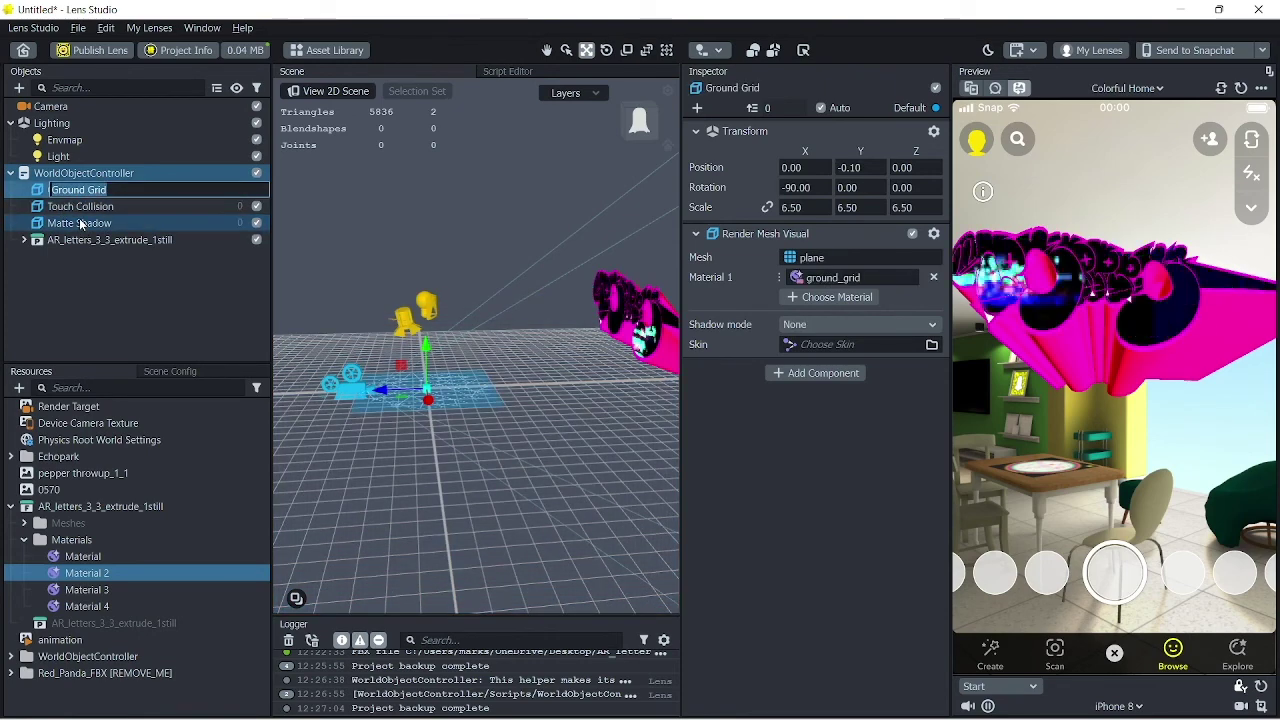
shift+click(80, 224)
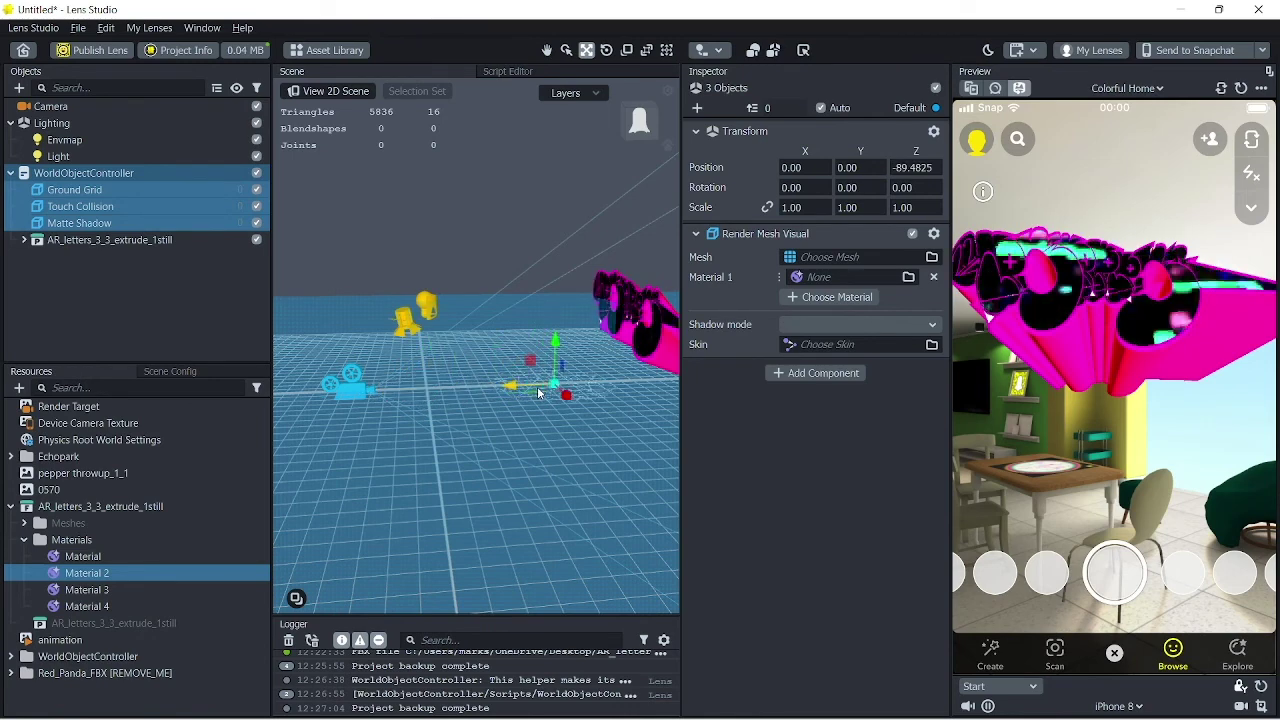
drag(538, 393, 577, 392)
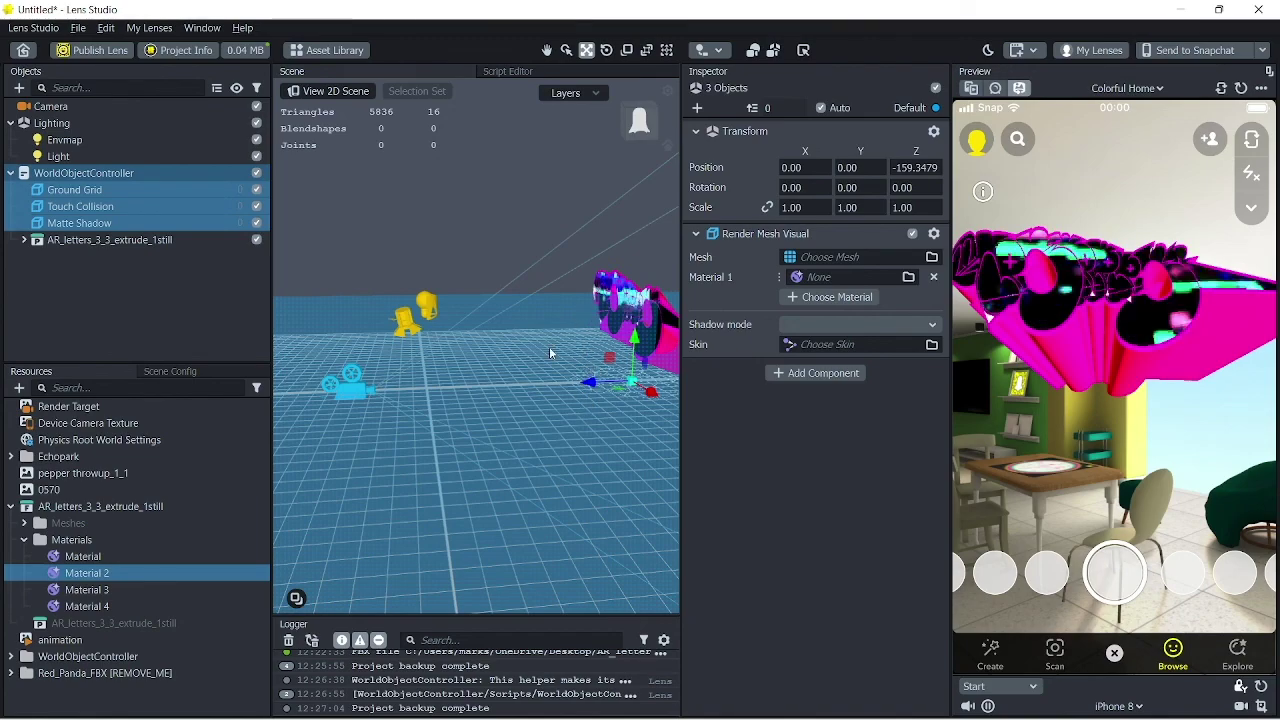
- Push the three selected helper objects further back to a Z position of about -186 and test moving the letters in the lens preview
alt+drag(503, 367, 551, 336)
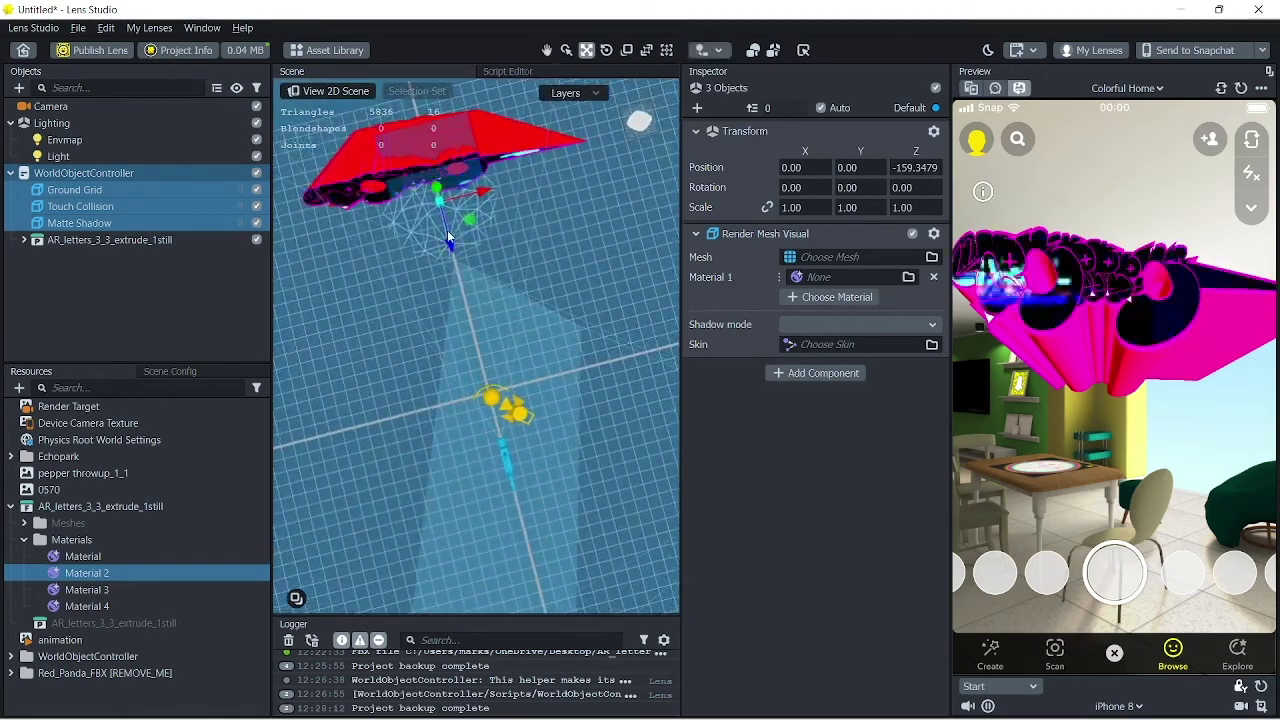
drag(450, 245, 675, 227)
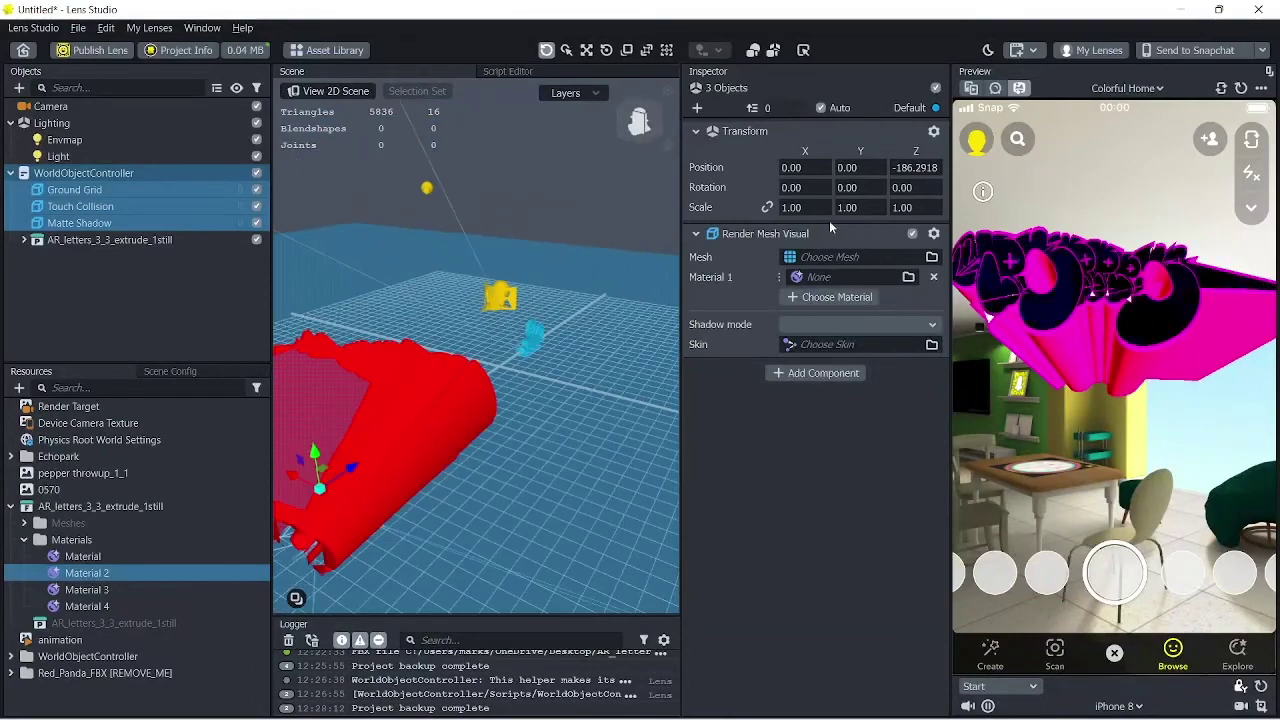
alt+drag(560, 240, 486, 217)
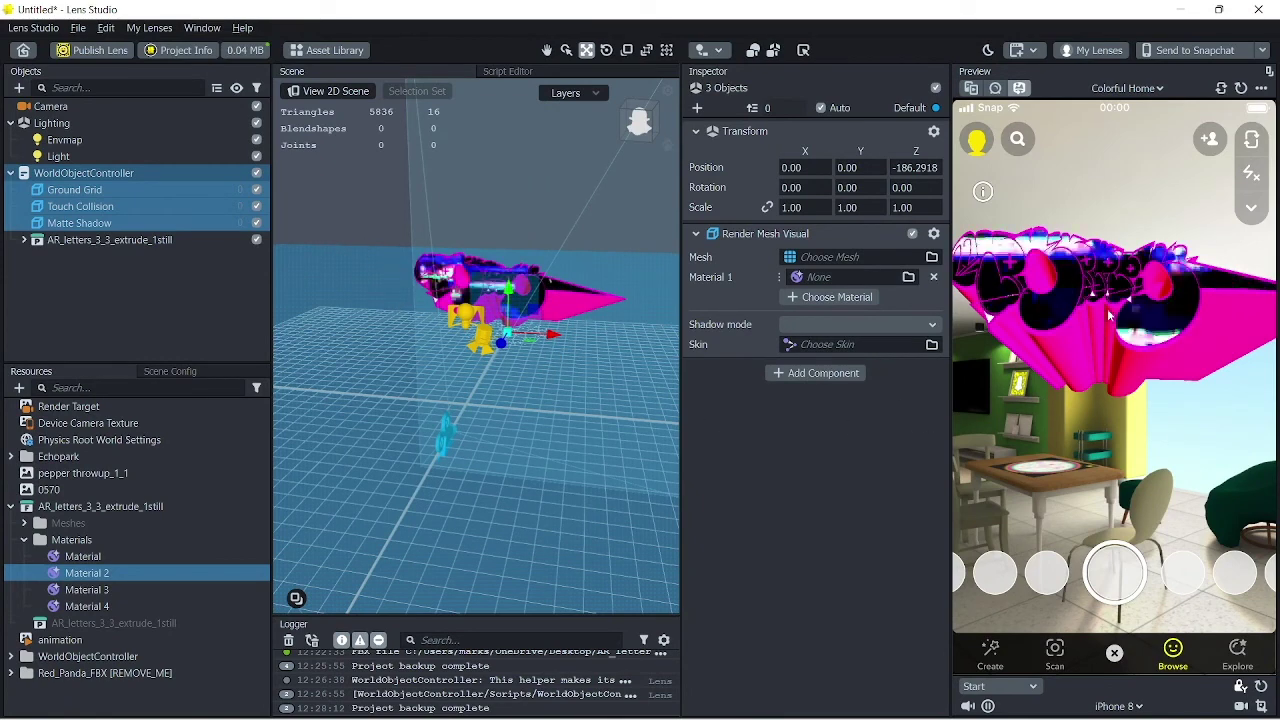
mouse_move(1117, 313)
mouse_down()
mouse_move(1136, 342)
mouse_move(1135, 310)
mouse_up()
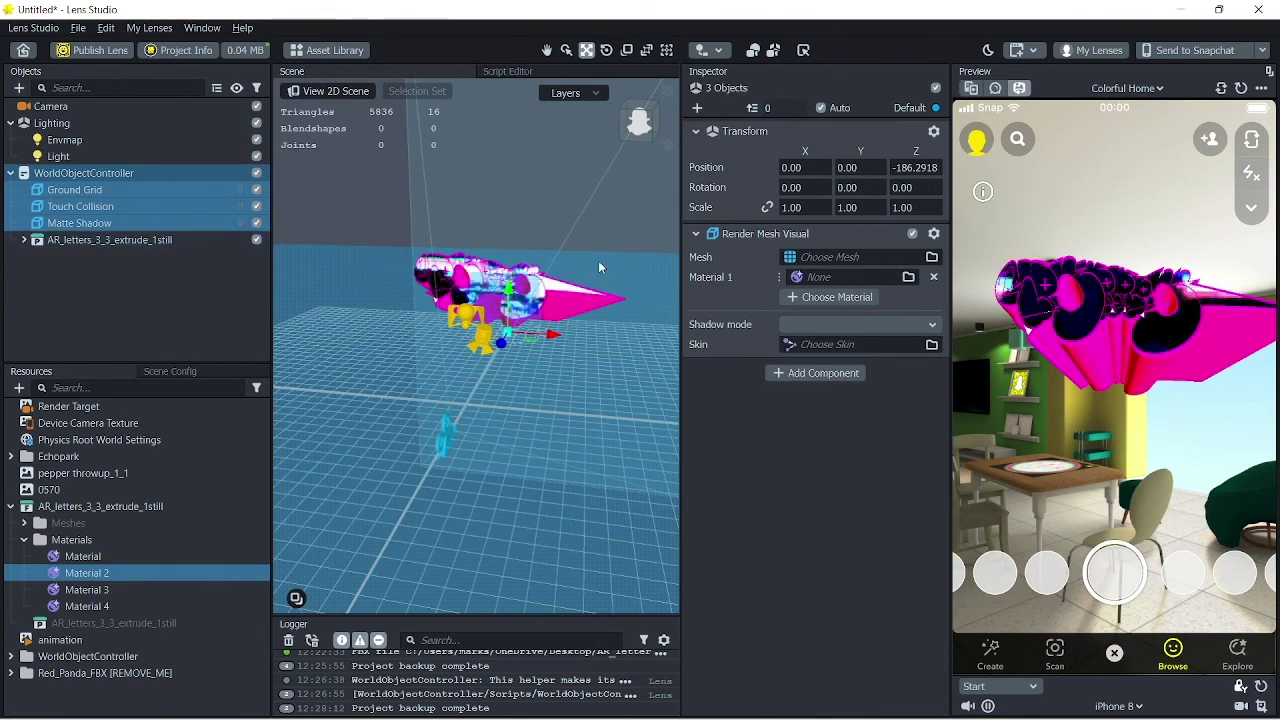
- Add a Device Tracking component to the main scene Camera
click(37, 107)
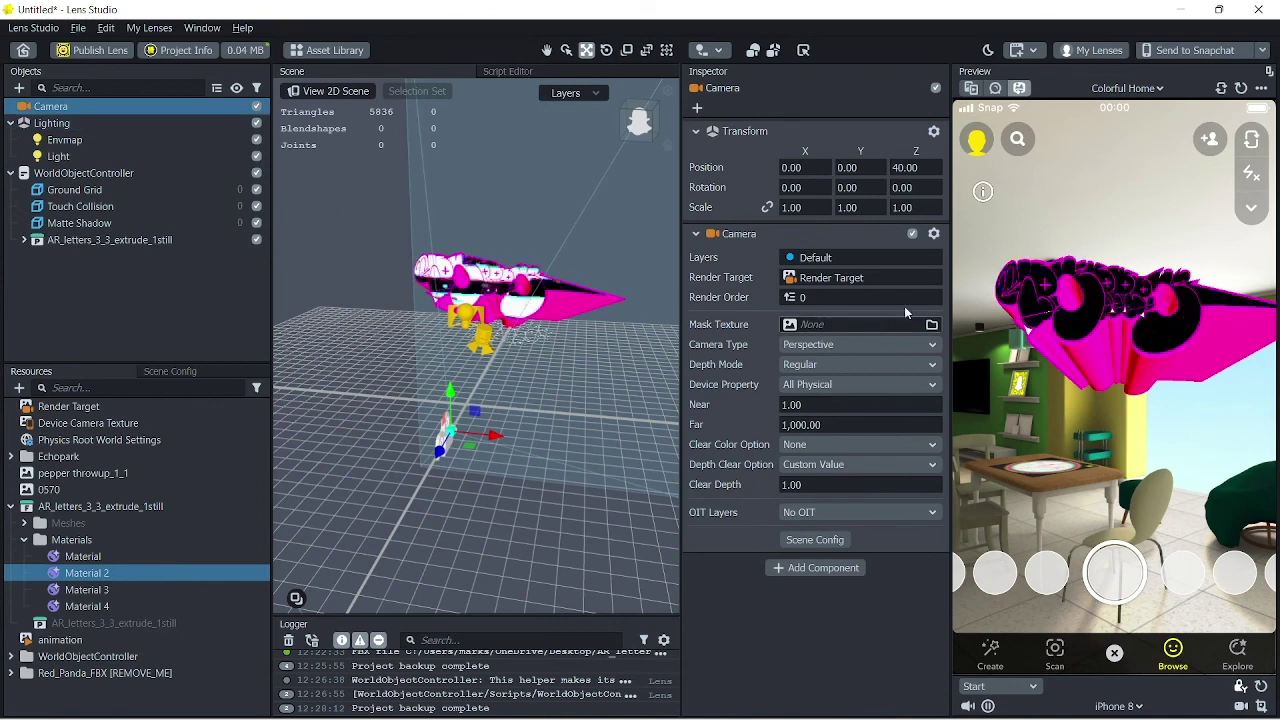
click(816, 568)
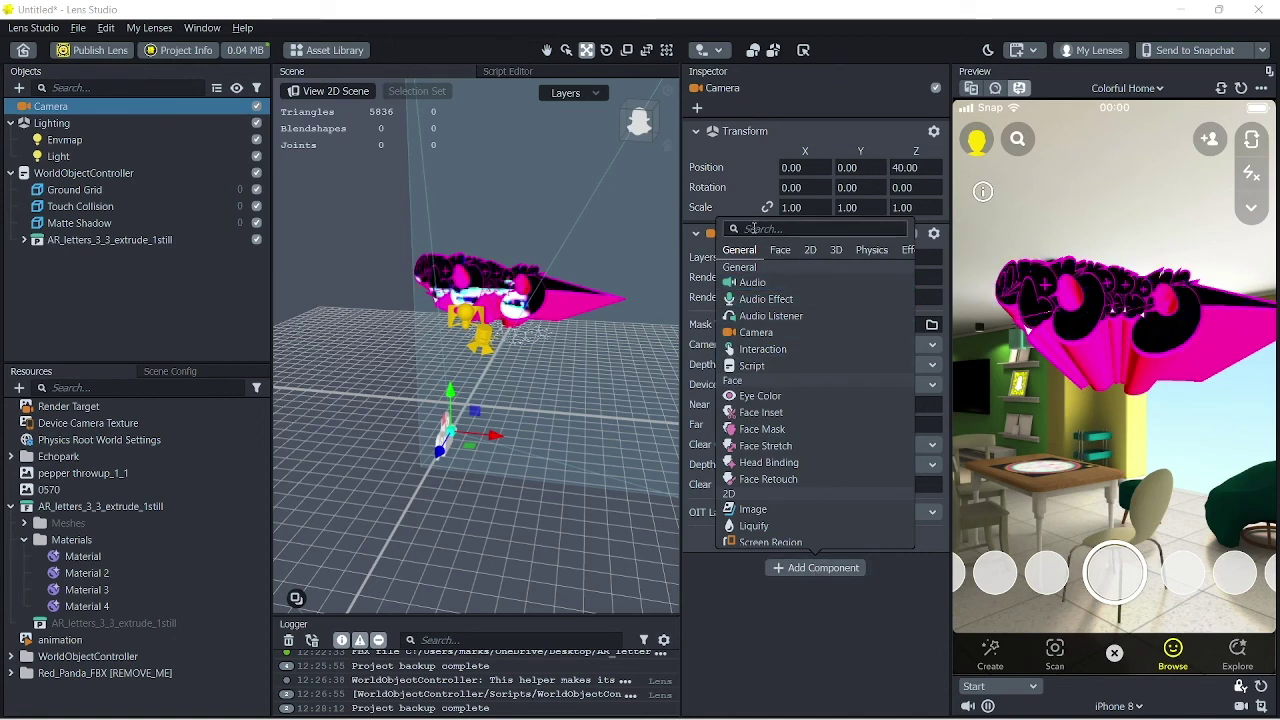
text(de)
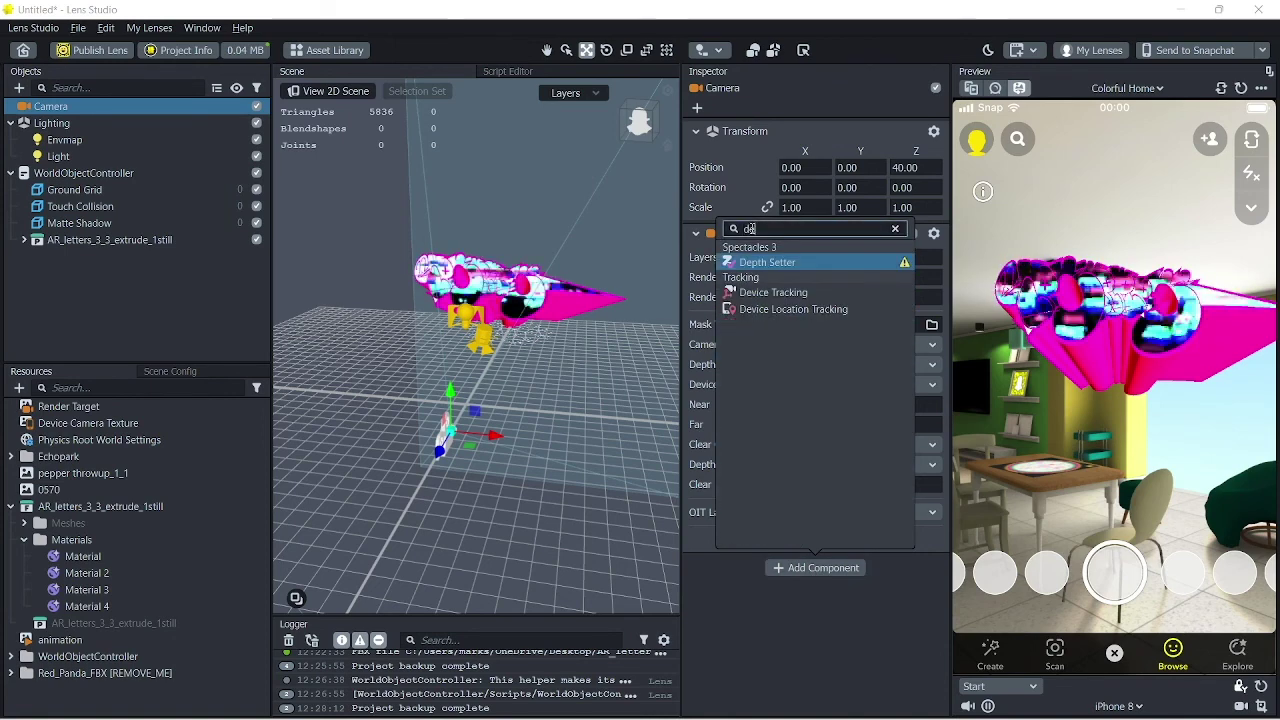
click(742, 296)
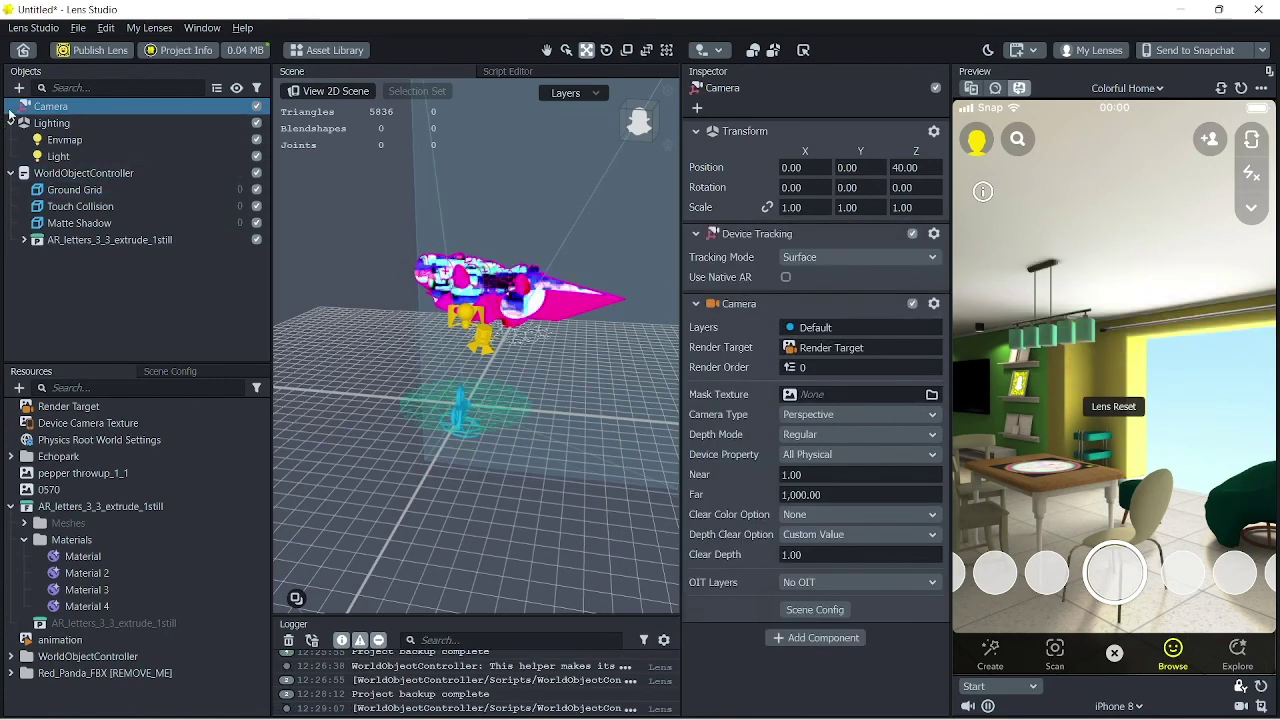